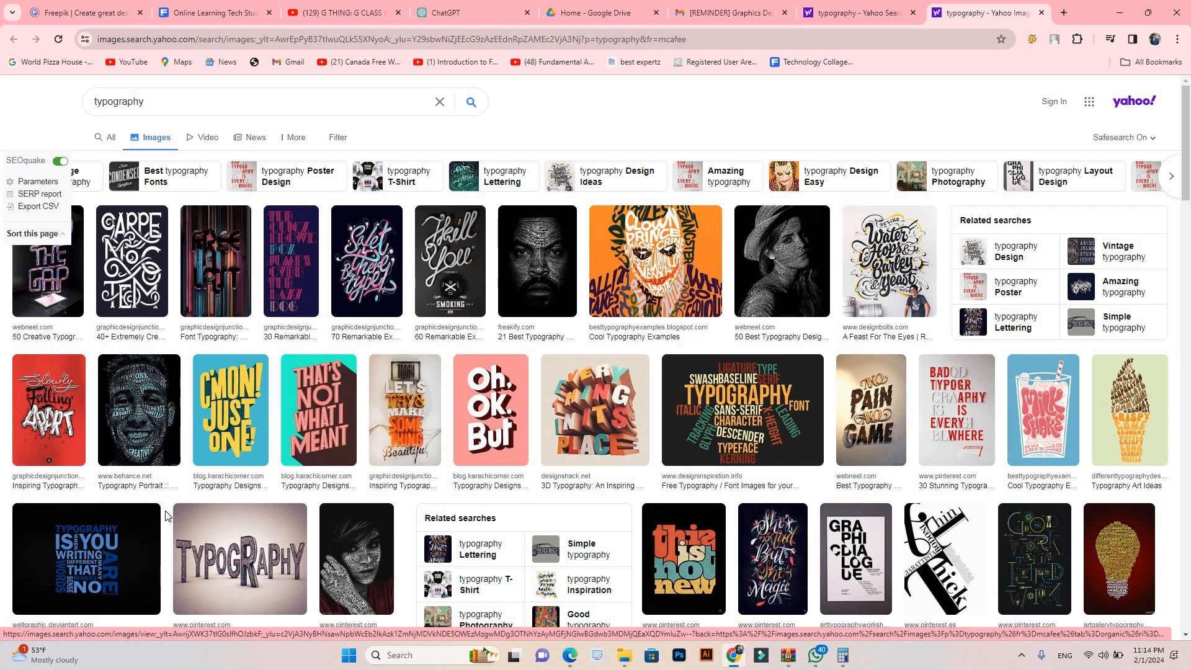
Step: View the enlarged preview of the 3D stone-lettered "Typography" image, then close it
{"action": "left_click", "coordinate": [218, 562]}
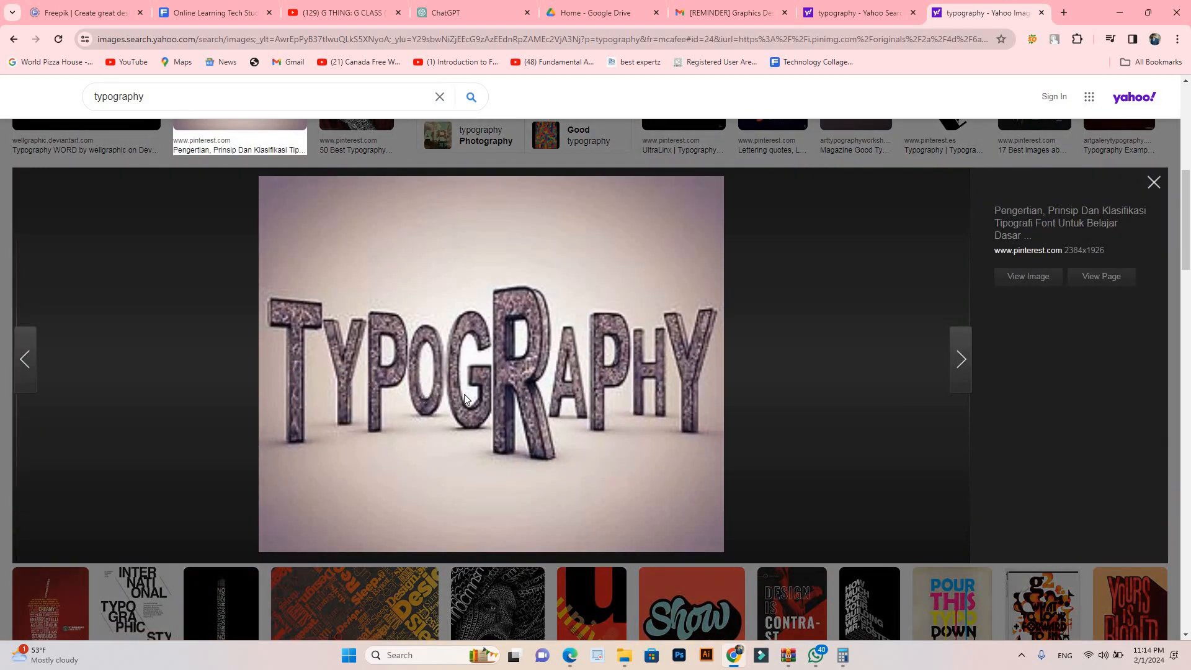
{"action": "left_click", "coordinate": [1154, 183]}
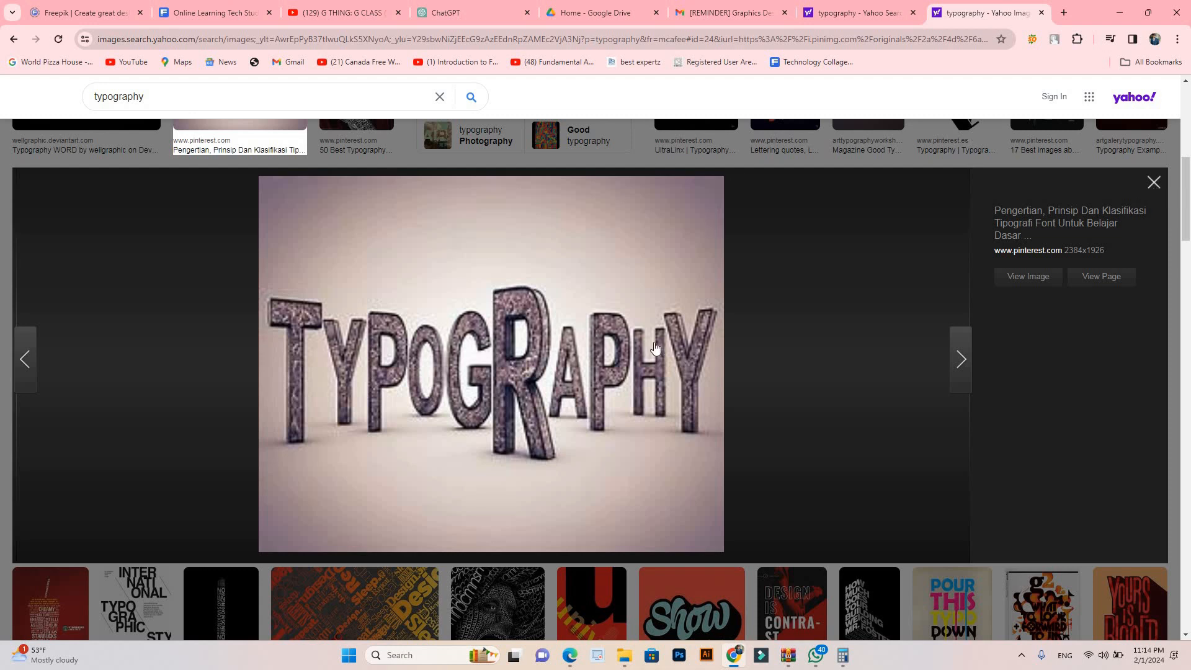
Step: Launch Photoshop and maximize its window with the empty-modern-room-with-furniture.jpg document
{"action": "left_click", "coordinate": [682, 659]}
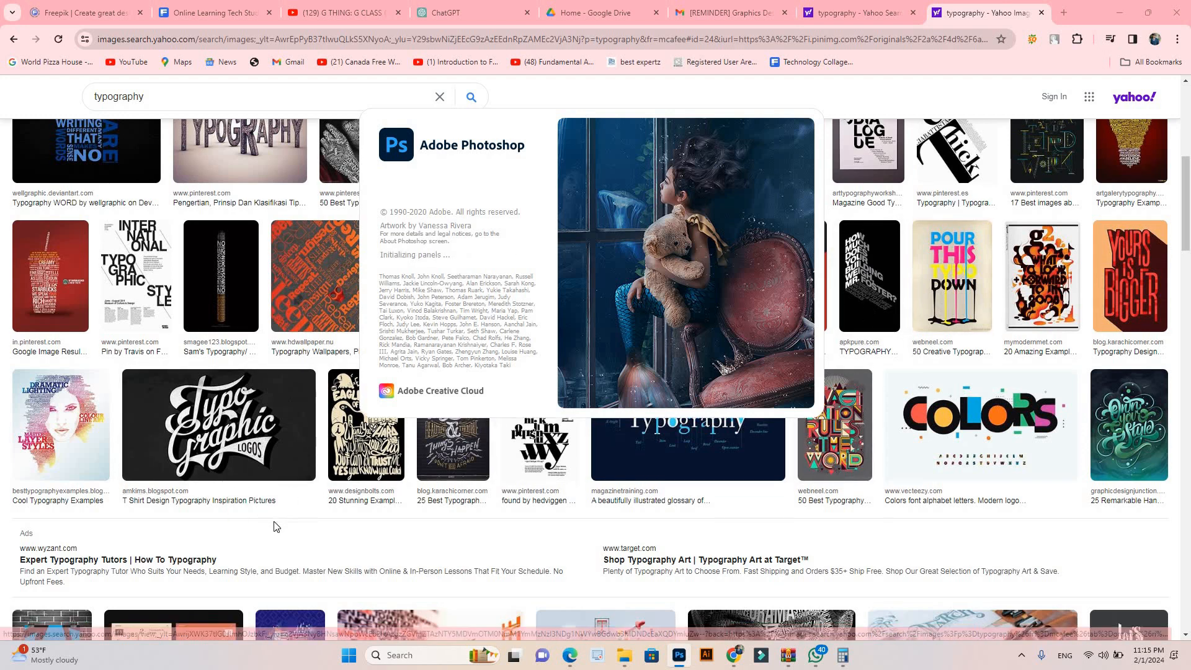
{"action": "scroll", "coordinate": [275, 524], "scroll_direction": "down", "scroll_amount": 2}
{"action": "scroll", "coordinate": [54, 449], "scroll_direction": "up", "scroll_amount": 2}
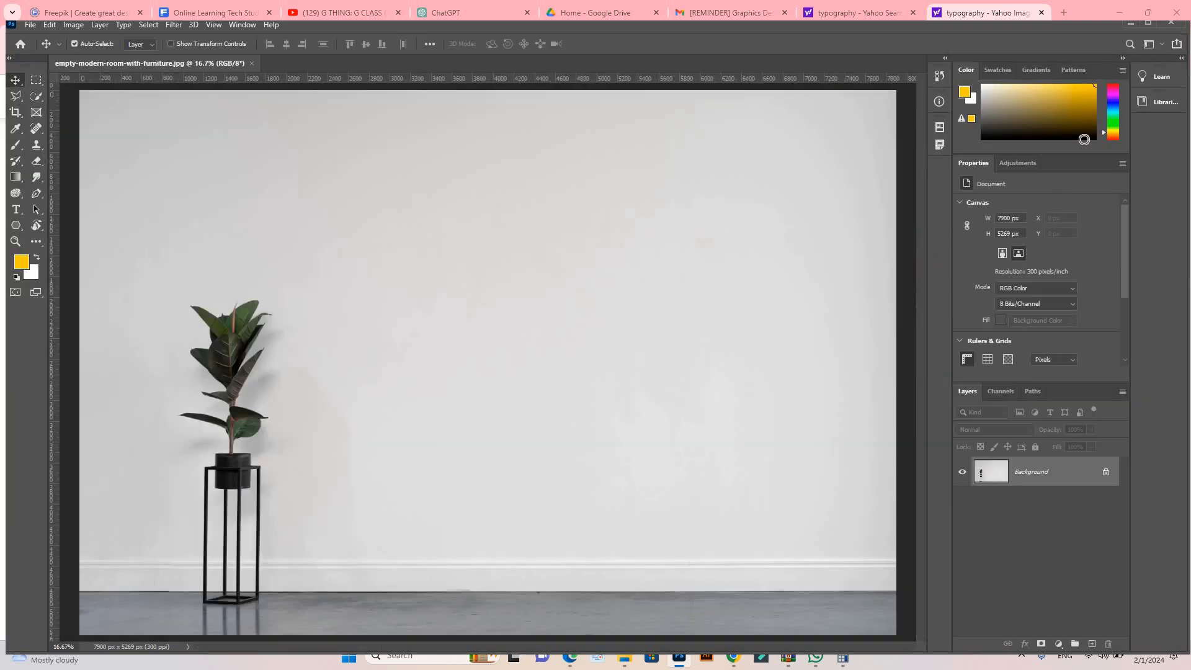
{"action": "left_click", "coordinate": [1148, 23]}
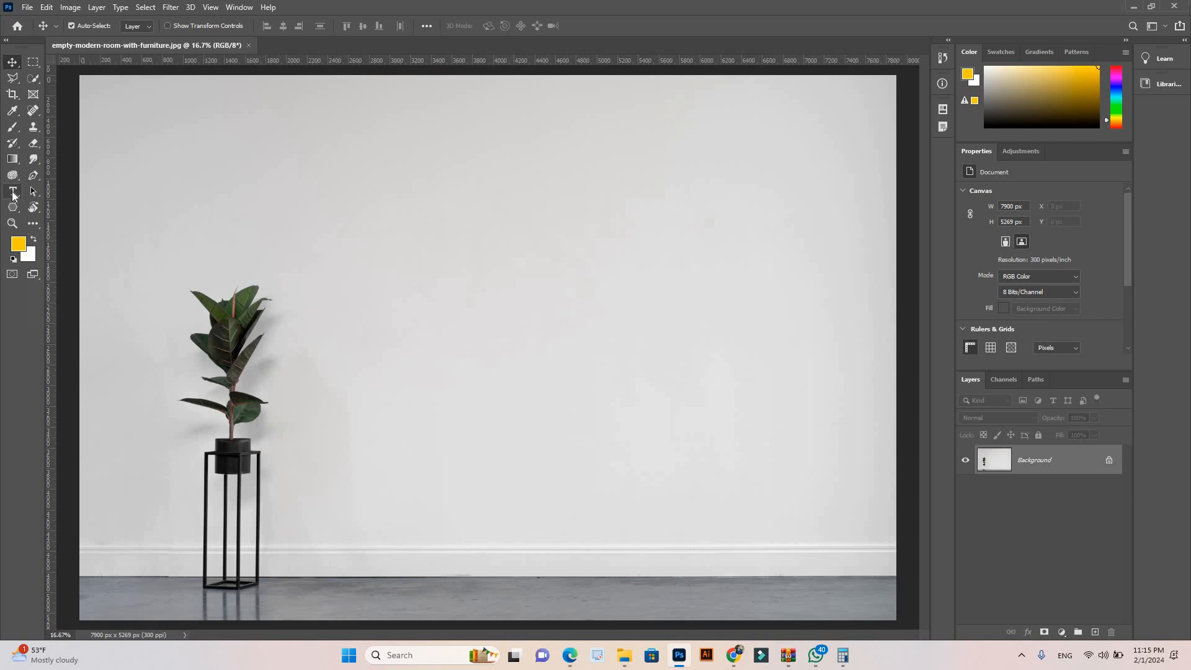
Step: Examine the tool variants grouped under the Type tool and the Lasso tool, ending on the Move tool
{"action": "left_click", "coordinate": [13, 193]}
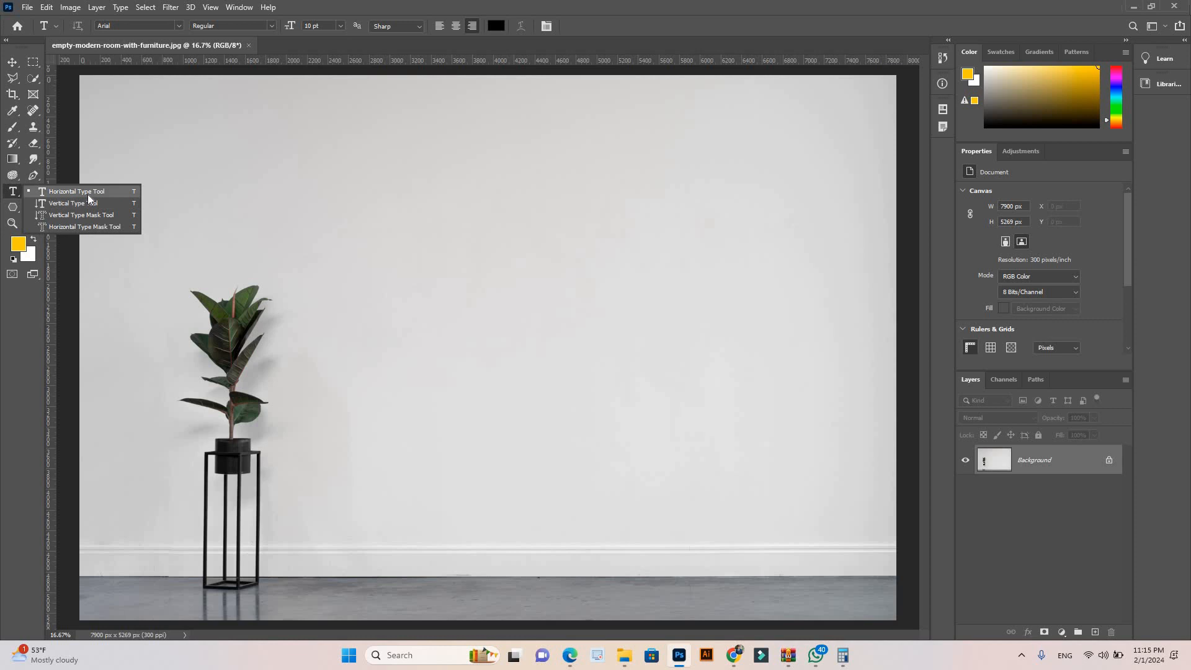
{"action": "left_click", "coordinate": [14, 194]}
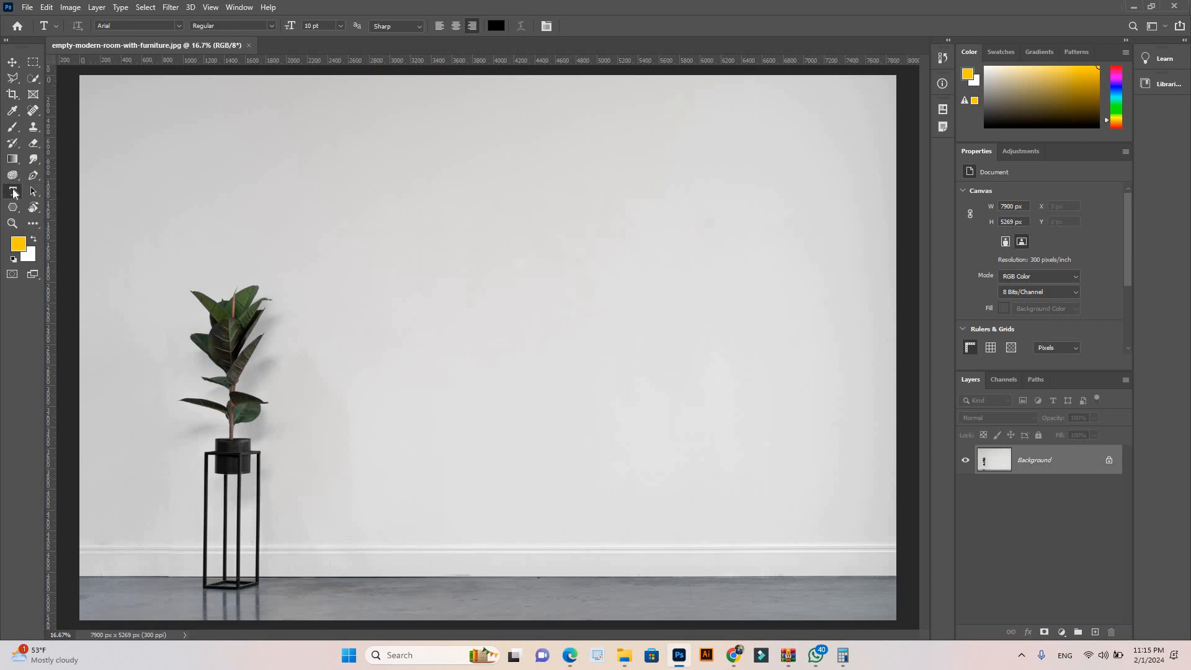
{"action": "left_click", "coordinate": [13, 80]}
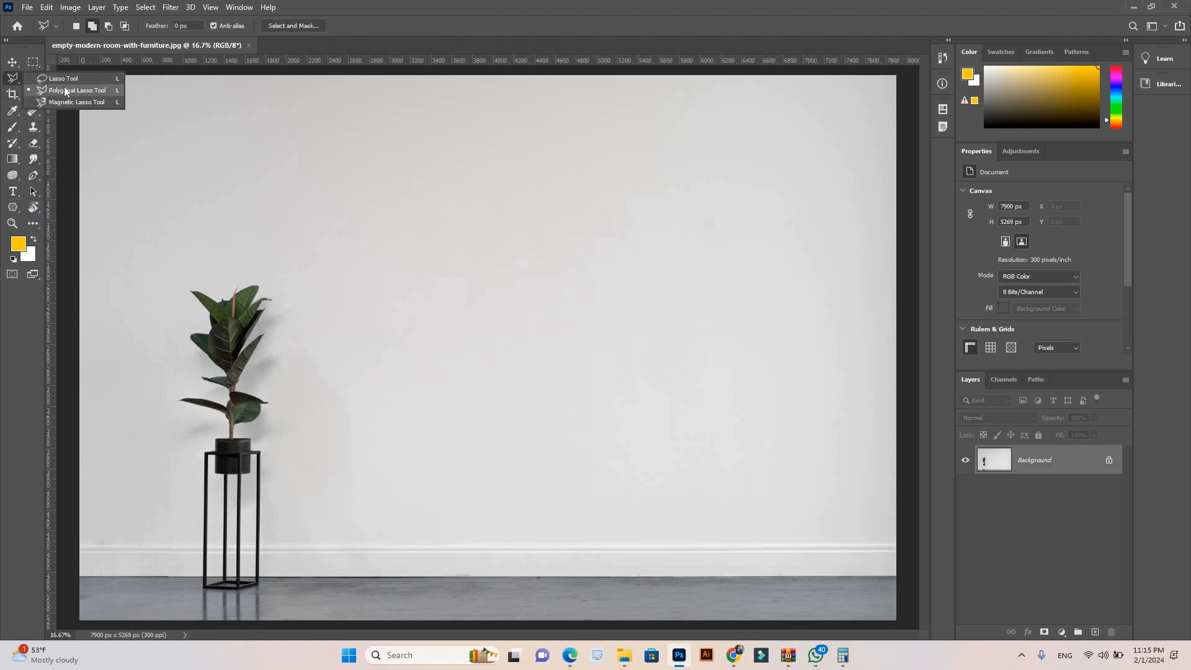
{"action": "left_click", "coordinate": [13, 80]}
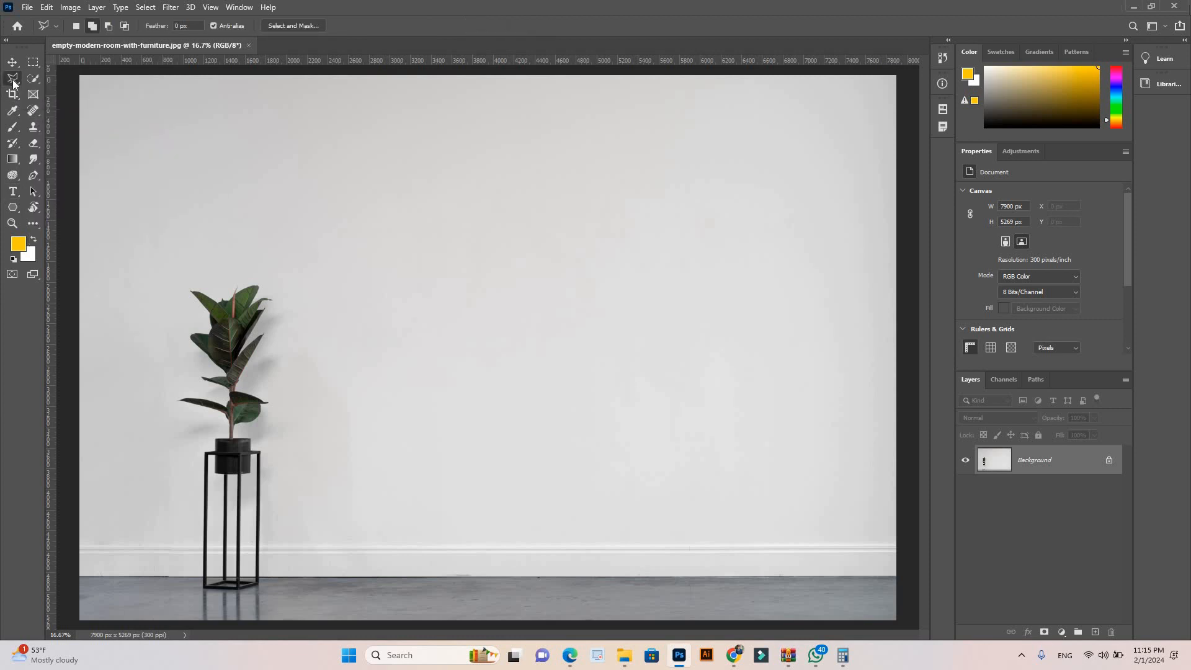
{"action": "left_click", "coordinate": [13, 80]}
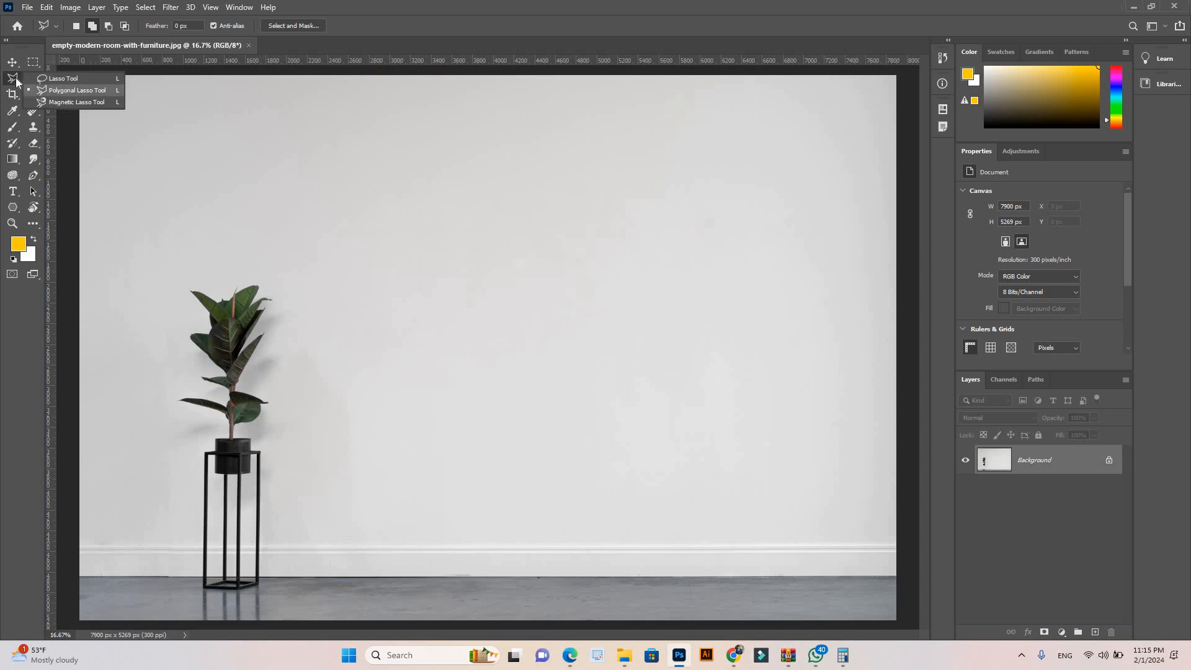
{"action": "left_click", "coordinate": [13, 192]}
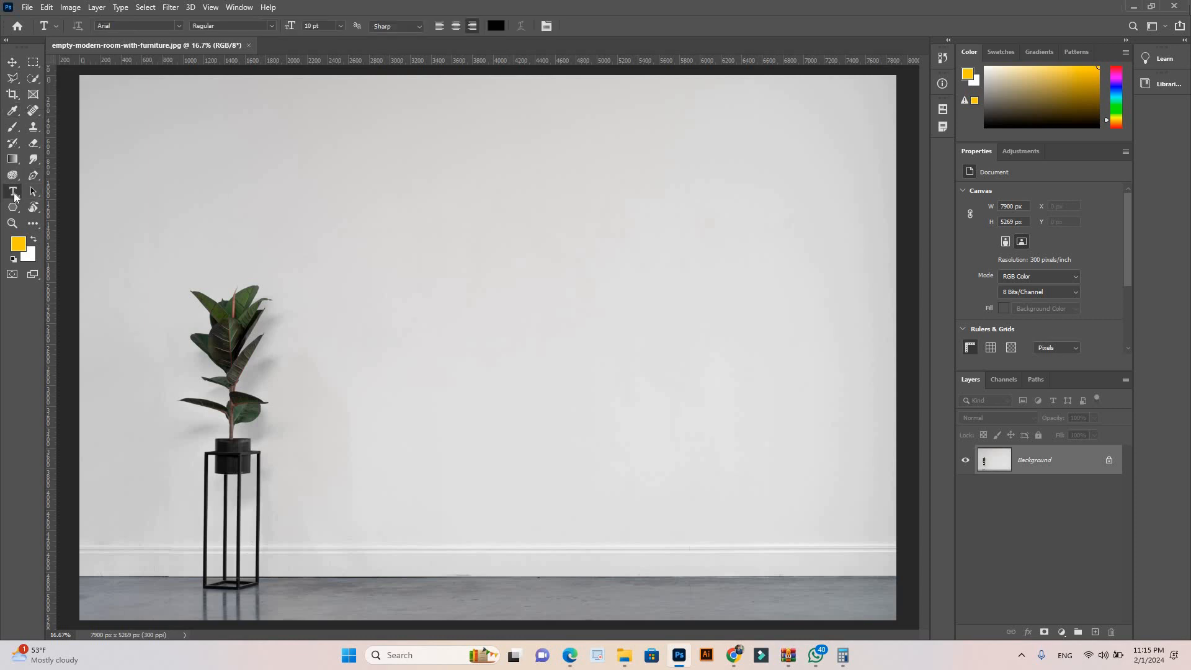
{"action": "right_click", "coordinate": [15, 196]}
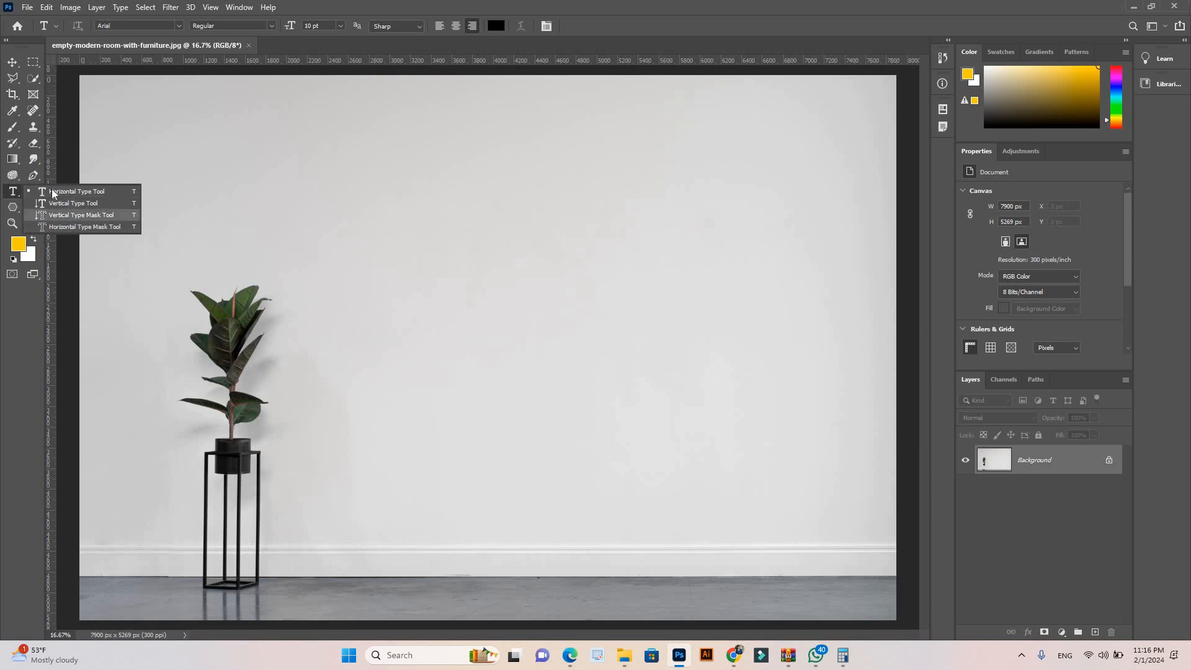
{"action": "left_click", "coordinate": [12, 62]}
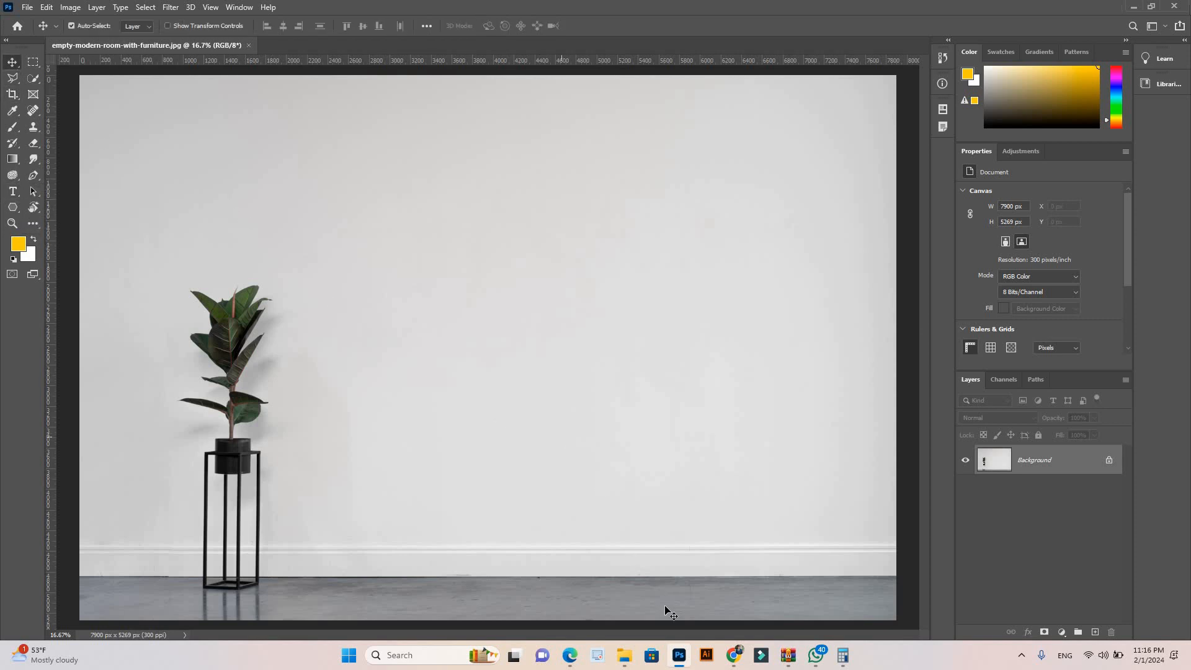
Step: Switch to Chrome and view the red-and-white "Bad typography is everywhere" poster preview, closing it when done
{"action": "left_click", "coordinate": [735, 655]}
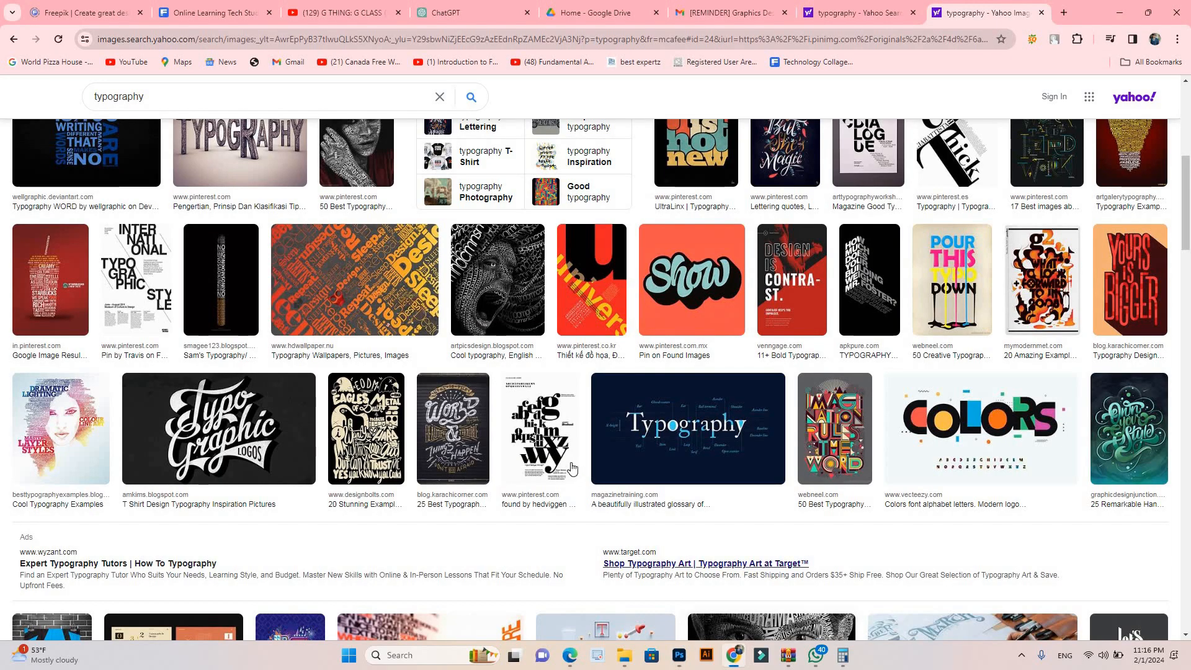
{"action": "scroll", "coordinate": [571, 466], "scroll_direction": "up", "scroll_amount": 4}
{"action": "scroll", "coordinate": [571, 467], "scroll_direction": "up", "scroll_amount": 3}
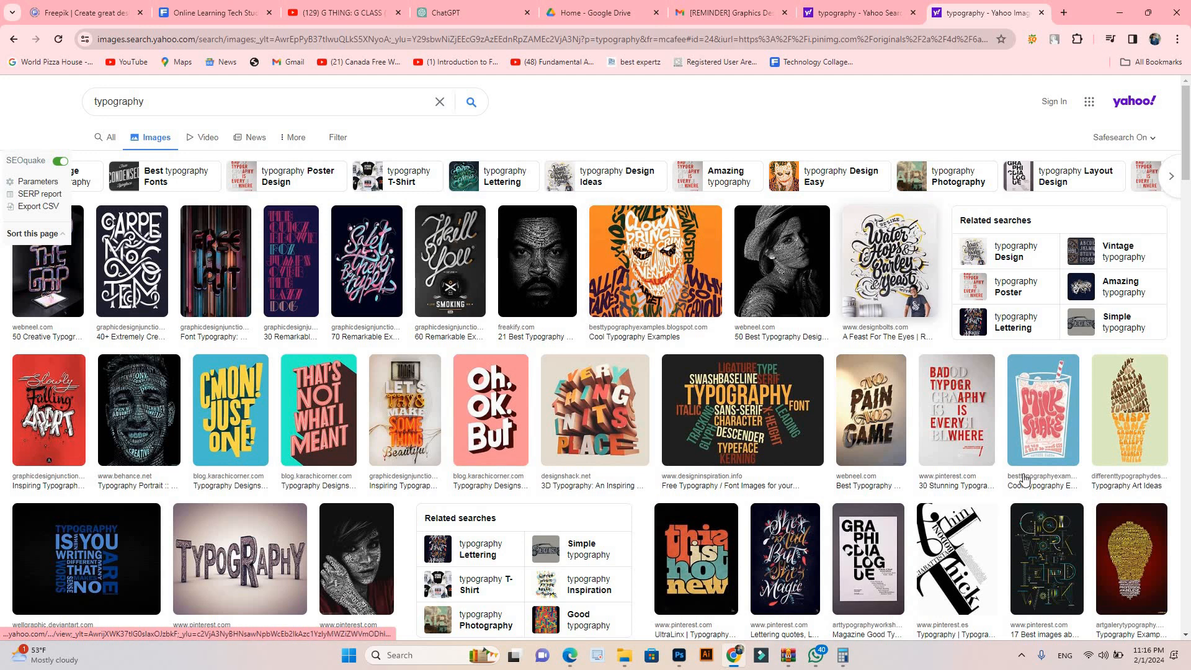
{"action": "left_click", "coordinate": [956, 409]}
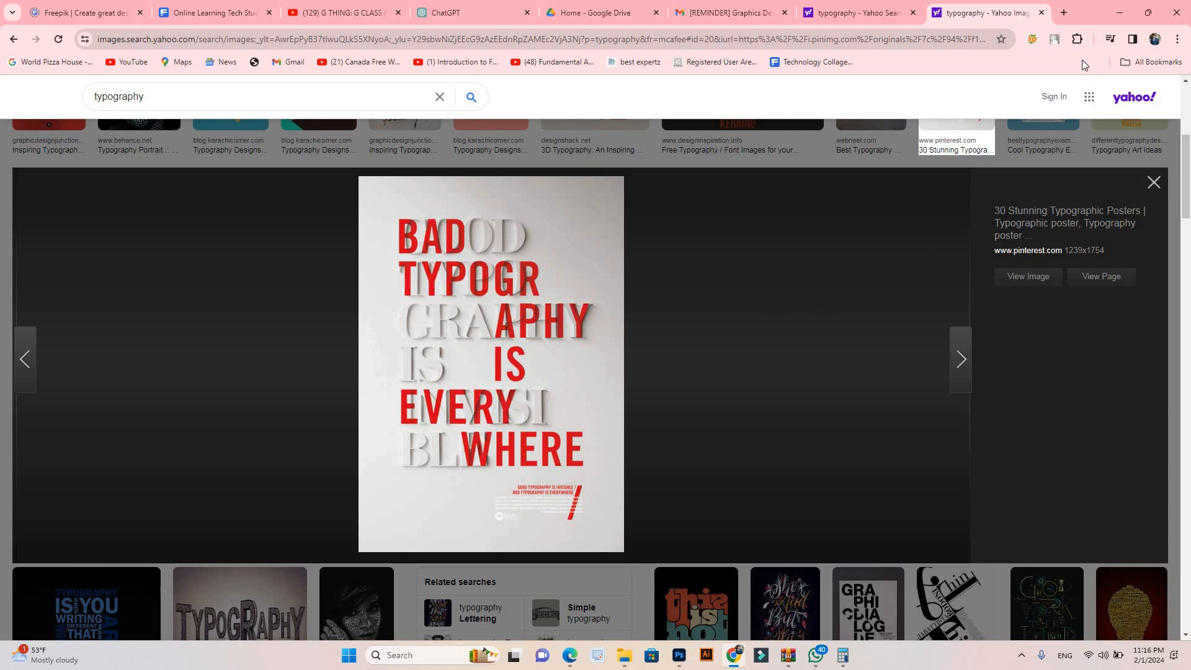
{"action": "left_click", "coordinate": [1153, 183]}
Step: Open dafont.com in a new browser tab and go to its Basic > Sans serif category
{"action": "left_click", "coordinate": [1064, 12]}
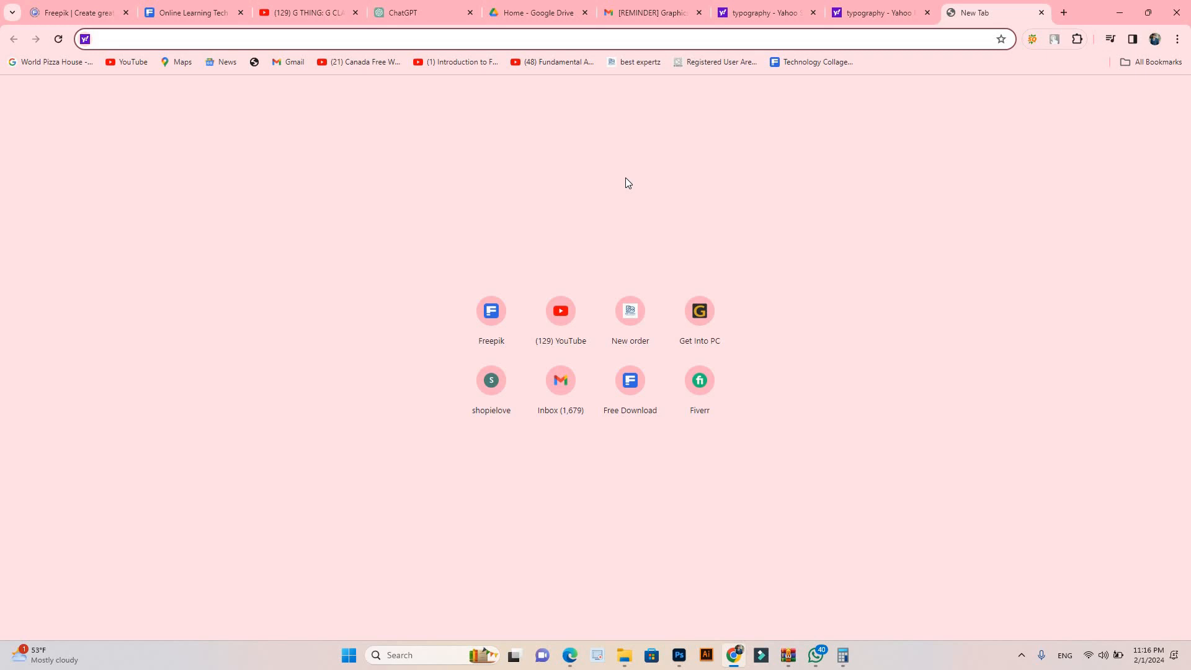
{"action": "type", "text": "dafont"}
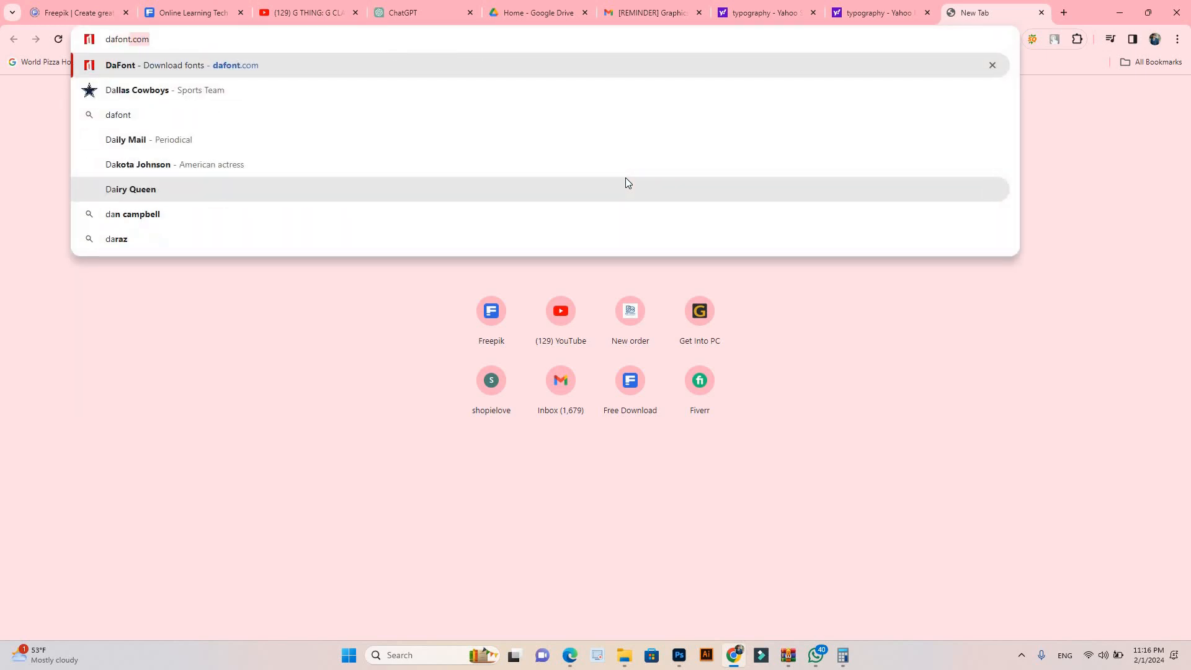
{"action": "key", "text": "Return"}
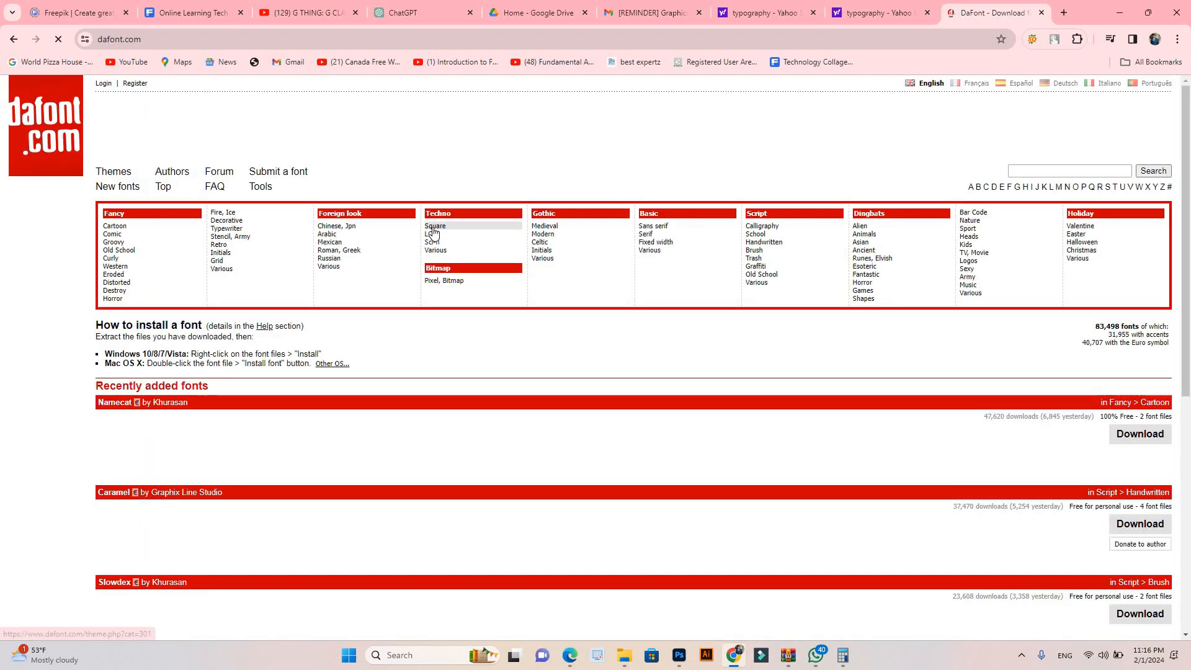
{"action": "scroll", "coordinate": [244, 347], "scroll_direction": "down", "scroll_amount": 2}
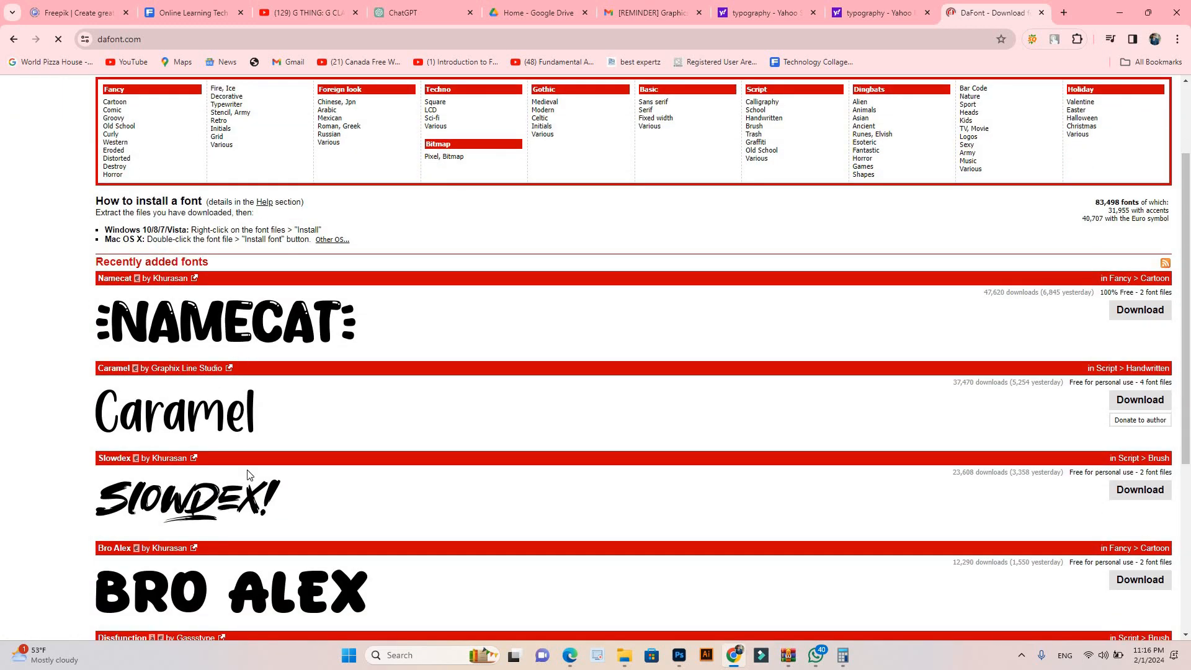
{"action": "scroll", "coordinate": [247, 524], "scroll_direction": "down", "scroll_amount": 1}
{"action": "scroll", "coordinate": [300, 323], "scroll_direction": "up", "scroll_amount": 3}
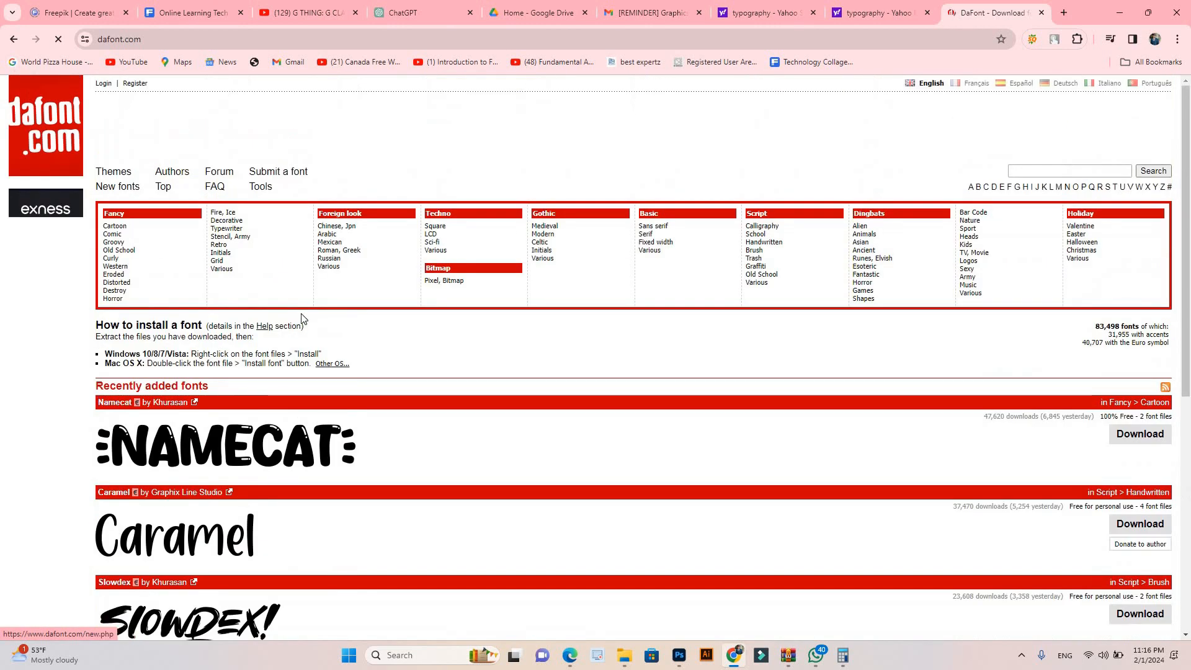
{"action": "left_click", "coordinate": [670, 231]}
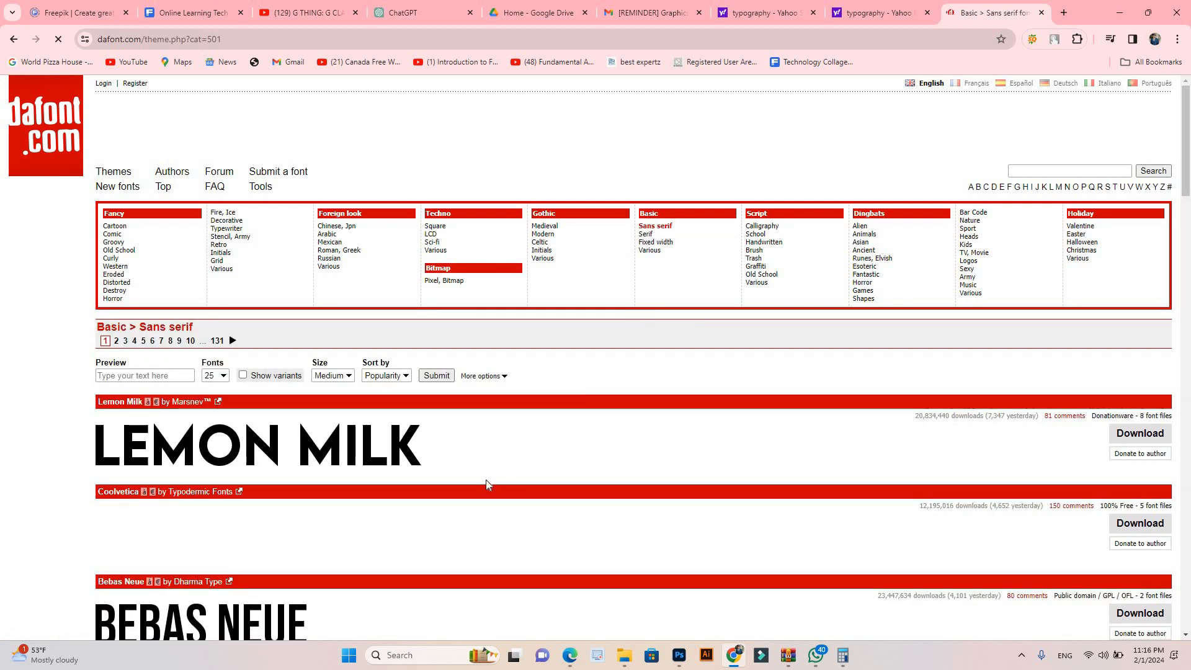
Step: Examine the font samples on the first page of the Sans serif category
{"action": "scroll", "coordinate": [306, 348], "scroll_direction": "down", "scroll_amount": 2}
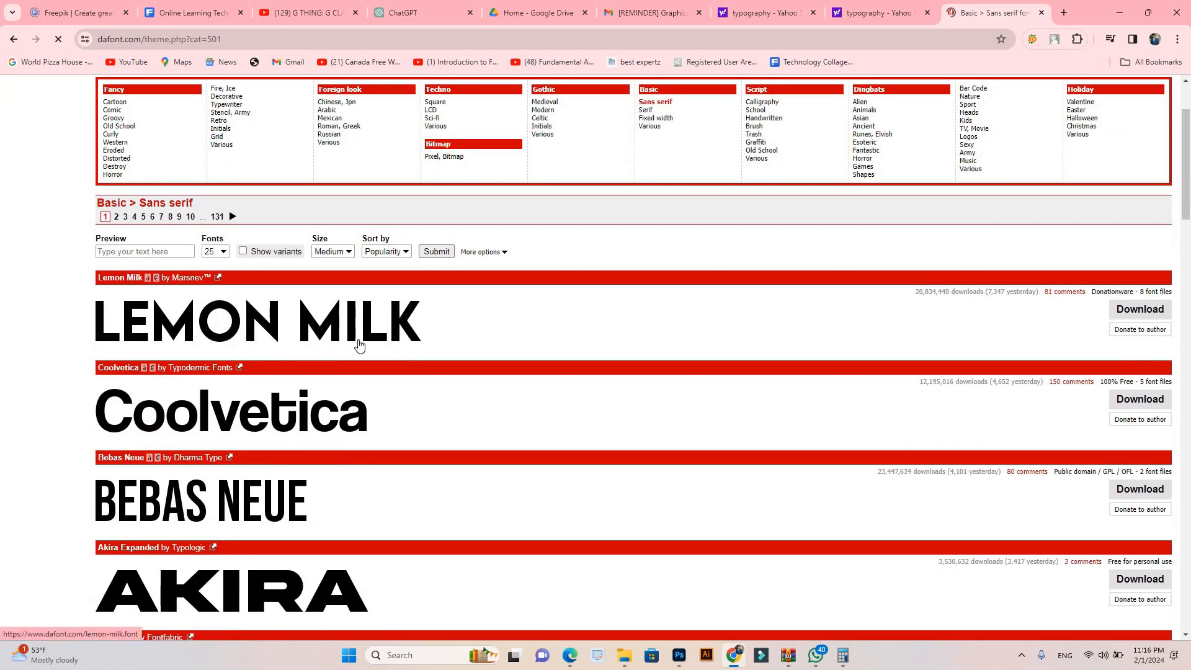
{"action": "scroll", "coordinate": [359, 343], "scroll_direction": "down", "scroll_amount": 2}
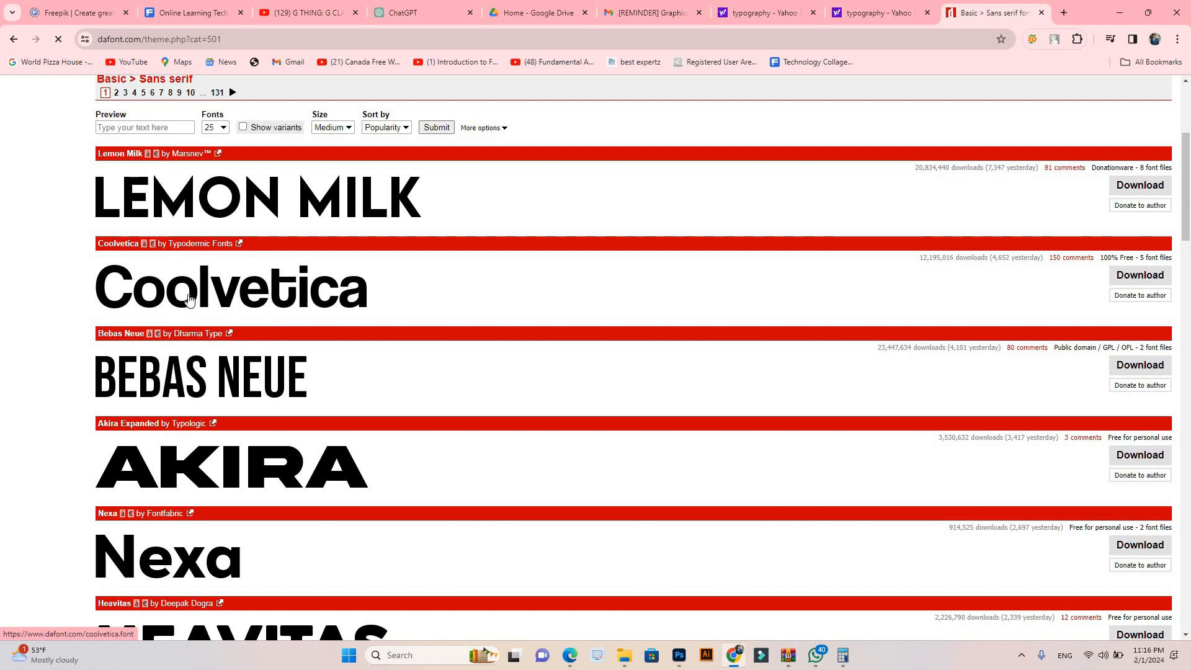
{"action": "scroll", "coordinate": [323, 360], "scroll_direction": "down", "scroll_amount": 2}
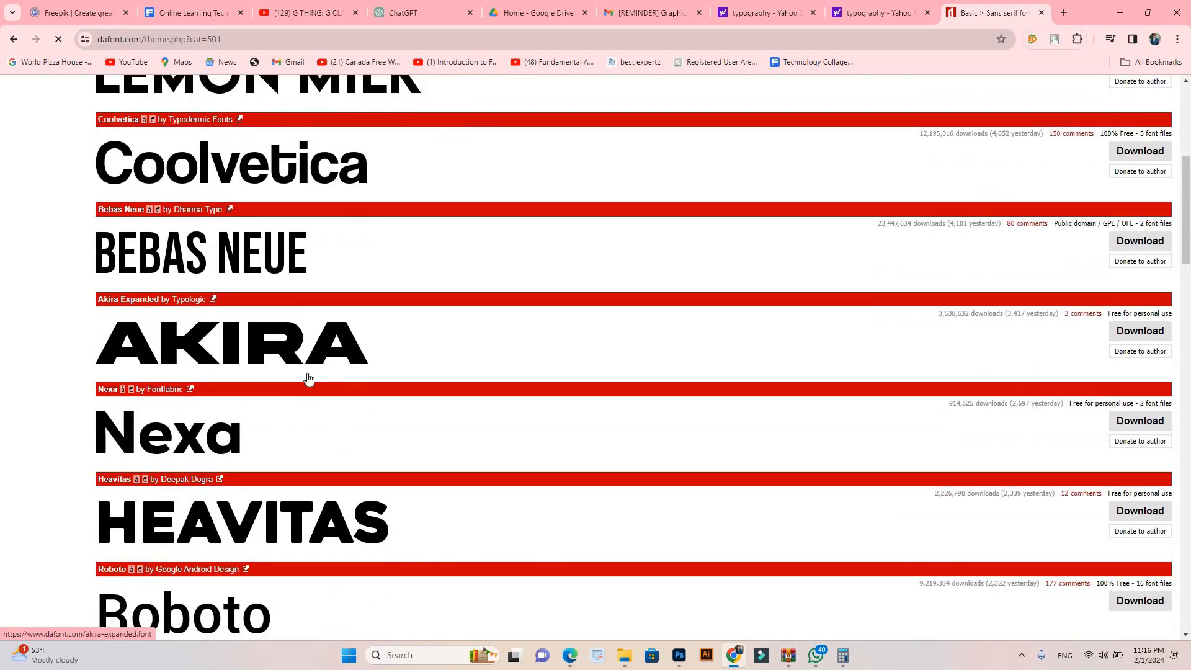
{"action": "scroll", "coordinate": [223, 441], "scroll_direction": "down", "scroll_amount": 6}
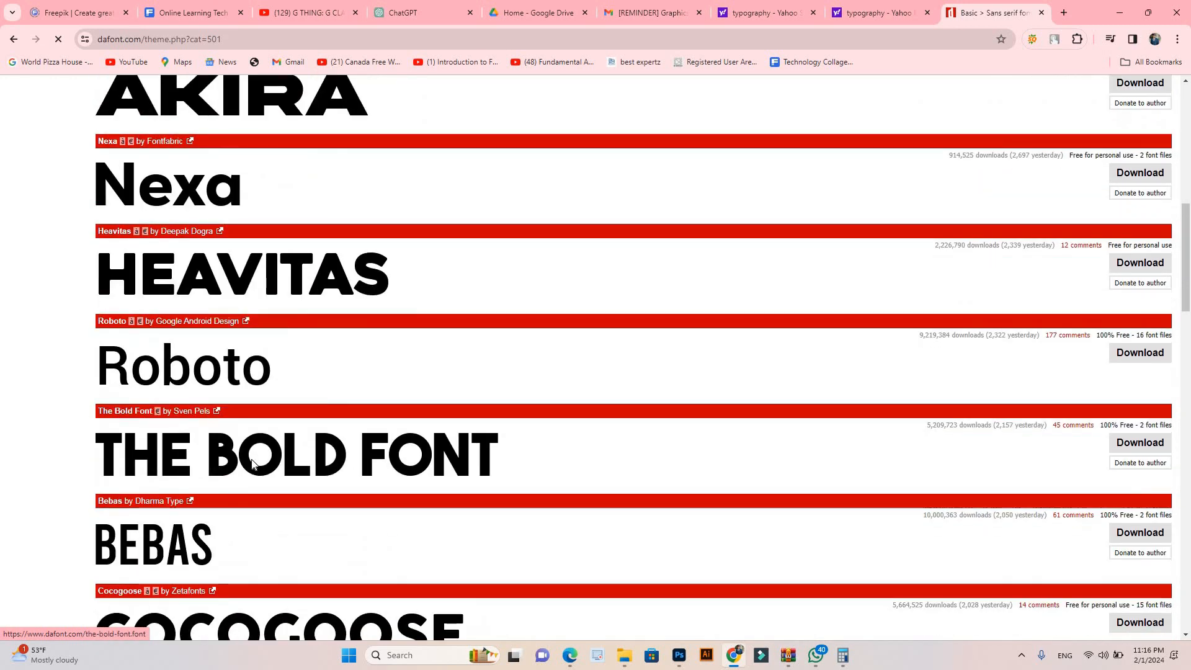
{"action": "scroll", "coordinate": [205, 435], "scroll_direction": "down", "scroll_amount": 6}
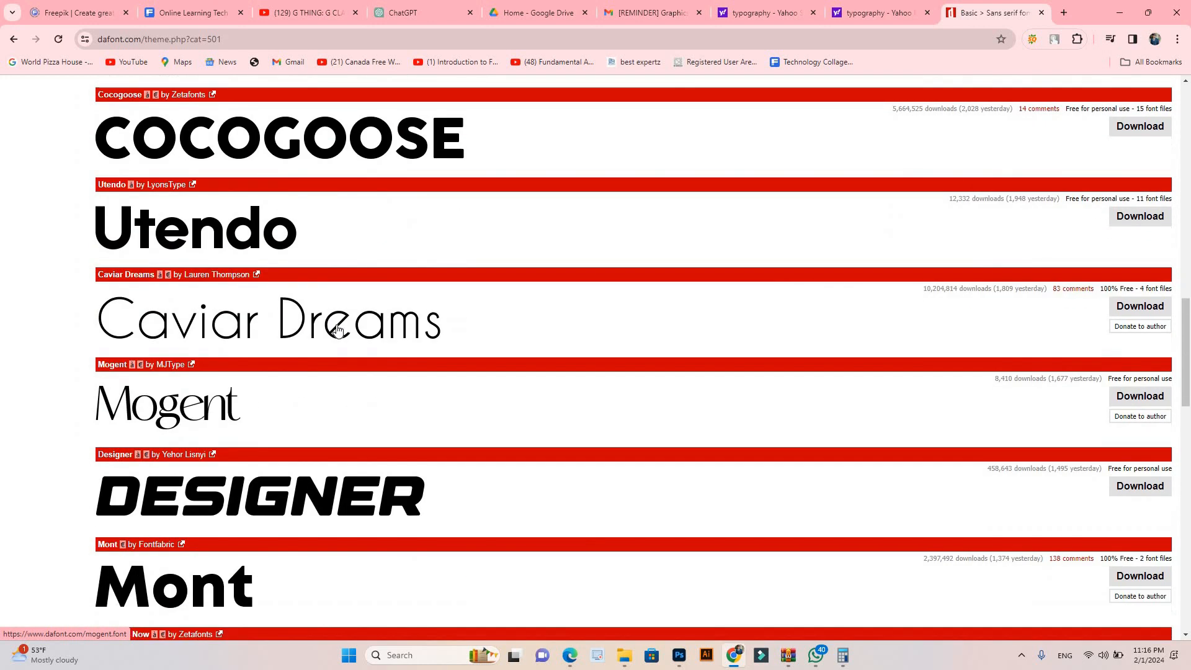
{"action": "scroll", "coordinate": [337, 330], "scroll_direction": "down", "scroll_amount": 12}
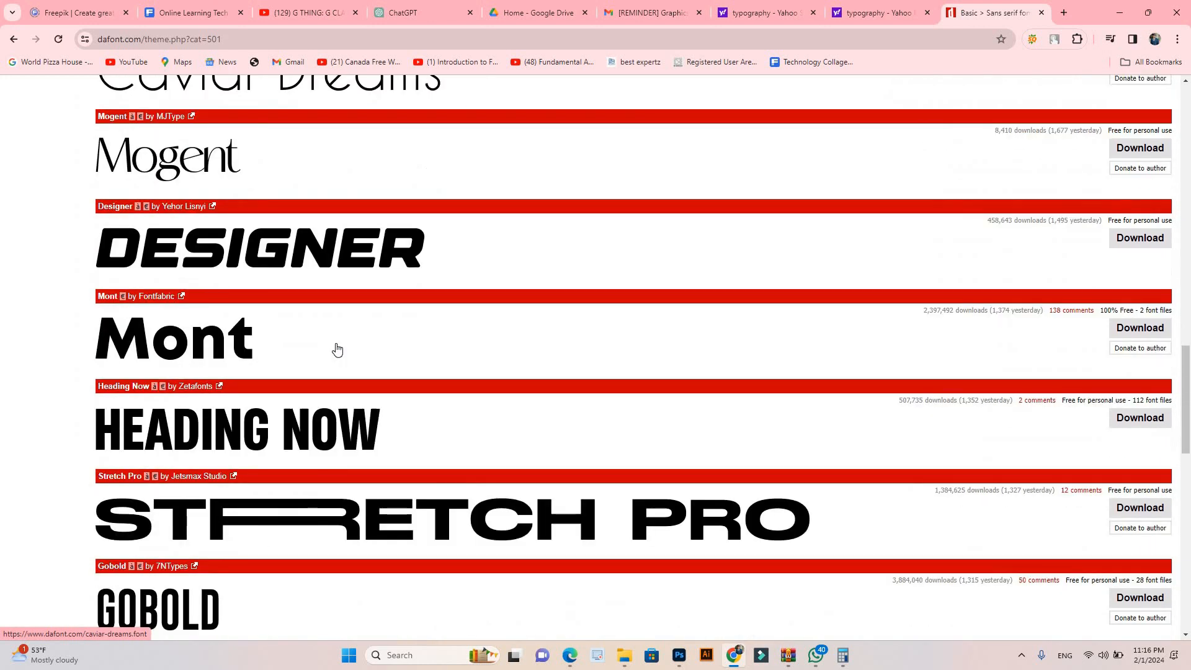
{"action": "scroll", "coordinate": [340, 352], "scroll_direction": "down", "scroll_amount": 7}
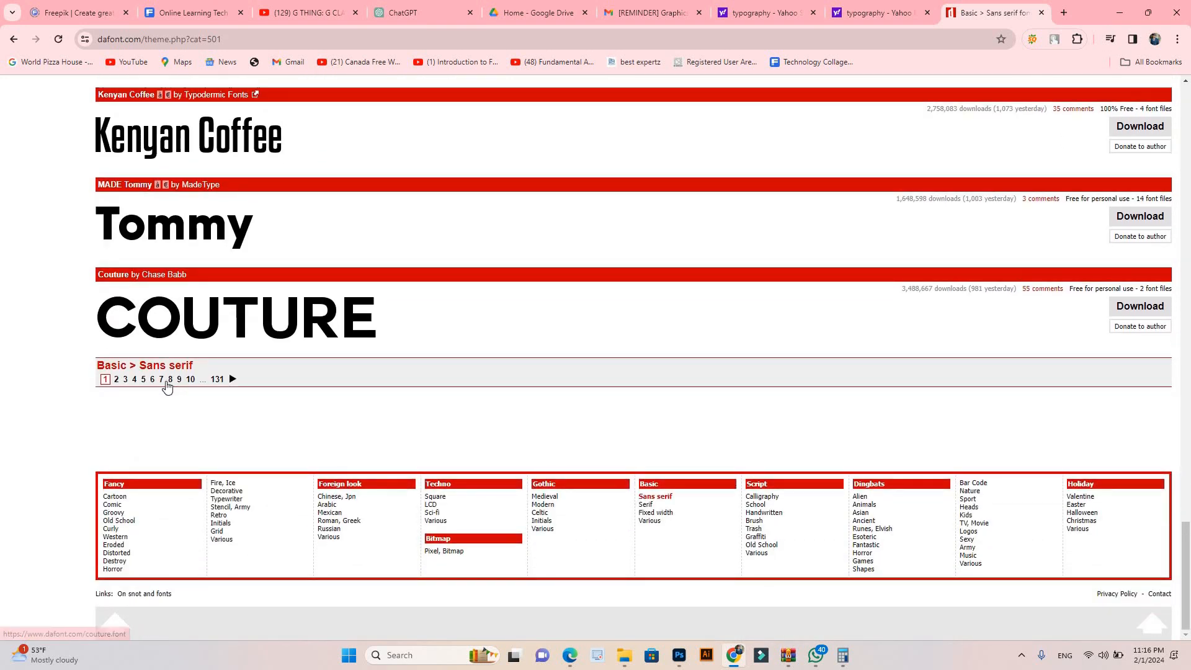
Step: Go to page 8 of the Sans serif fonts and download the Queenlove font
{"action": "left_click", "coordinate": [169, 381]}
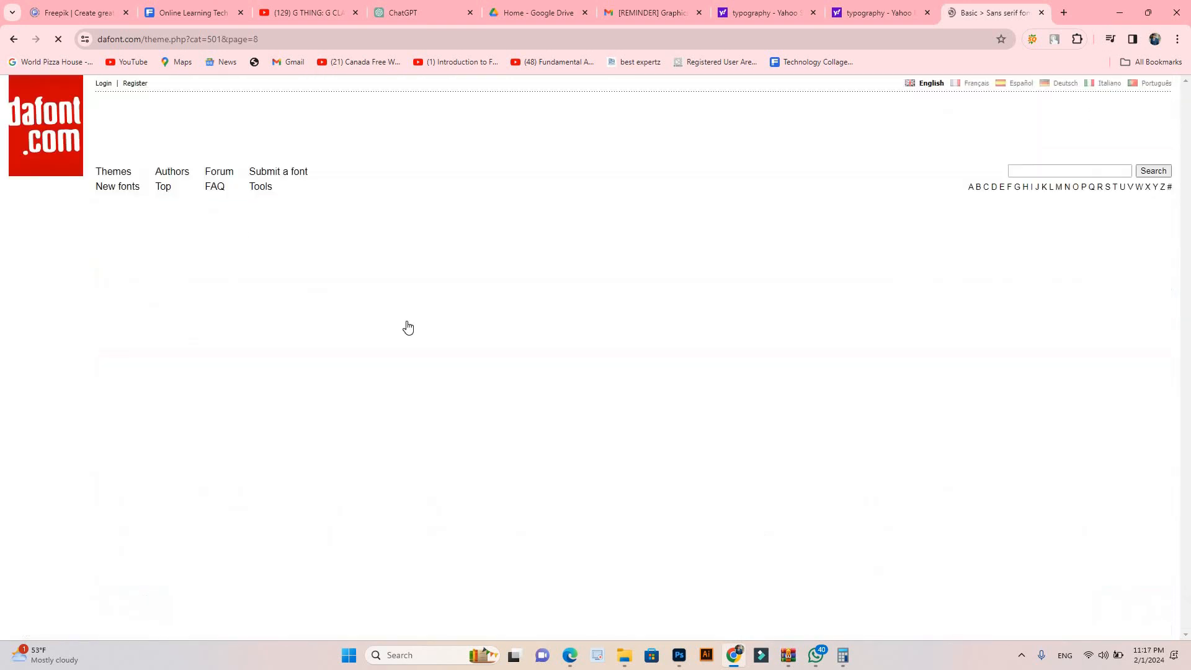
{"action": "scroll", "coordinate": [407, 325], "scroll_direction": "down", "scroll_amount": 4}
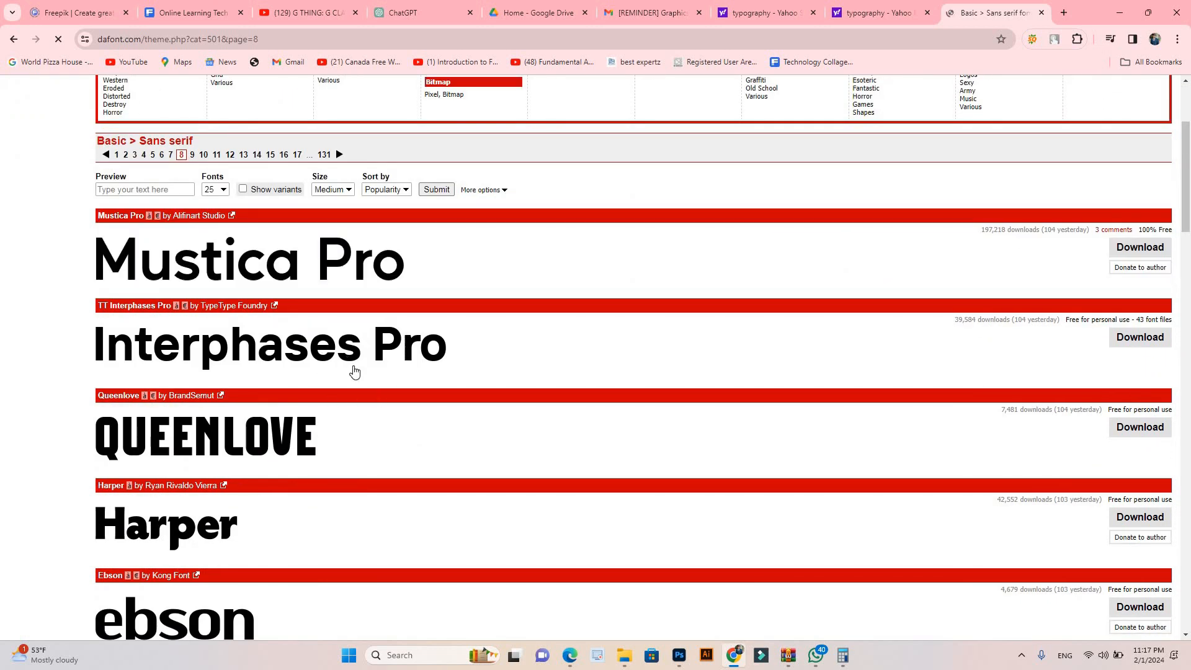
{"action": "scroll", "coordinate": [345, 378], "scroll_direction": "down", "scroll_amount": 2}
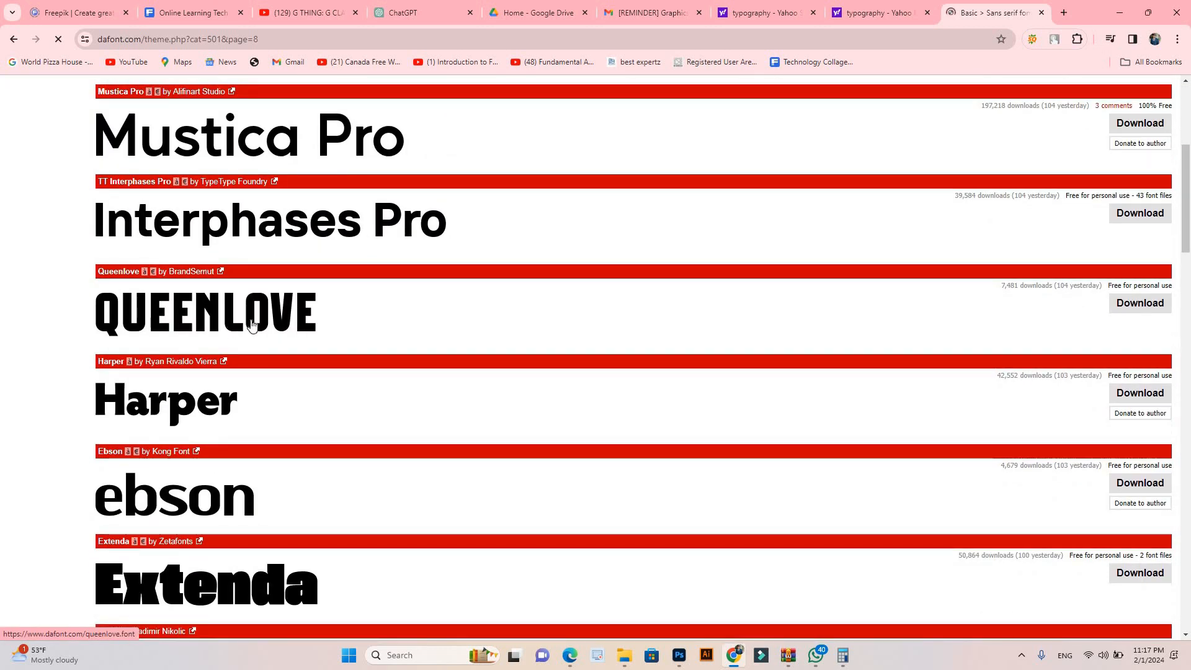
{"action": "left_click", "coordinate": [1143, 305]}
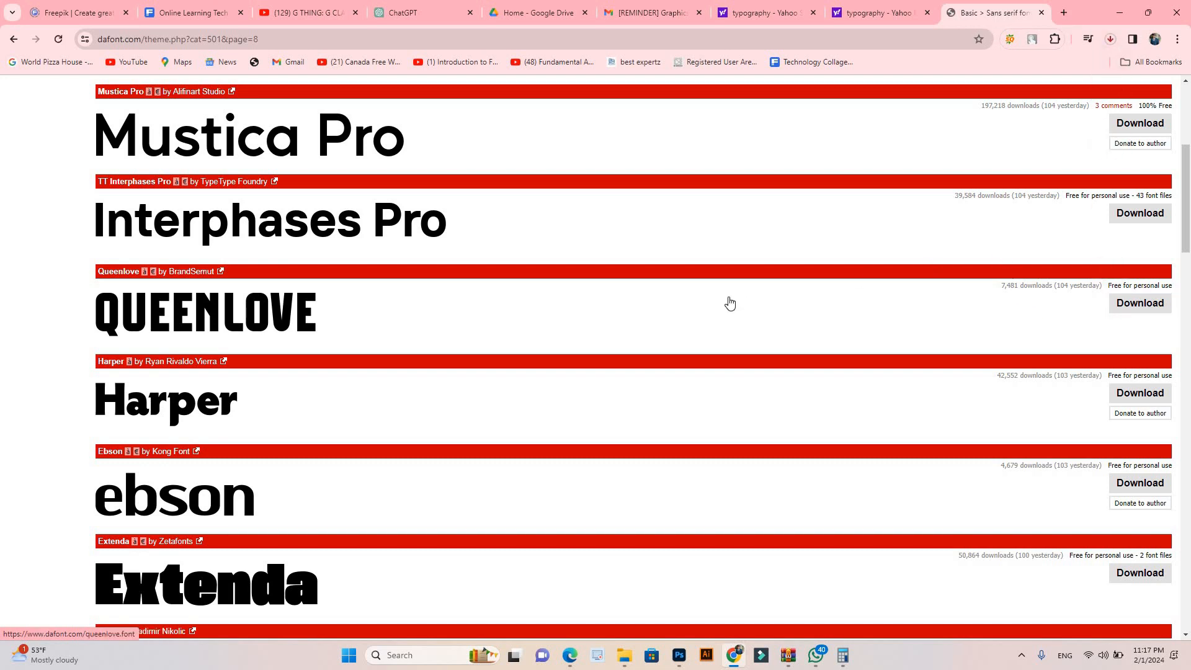
Step: Show the downloaded queenlove.zip in its folder, open the archive, dismiss the WinRAR licence notice and open Queenlove-Regular.otf
{"action": "left_click", "coordinate": [1110, 39]}
{"action": "left_click", "coordinate": [1076, 70]}
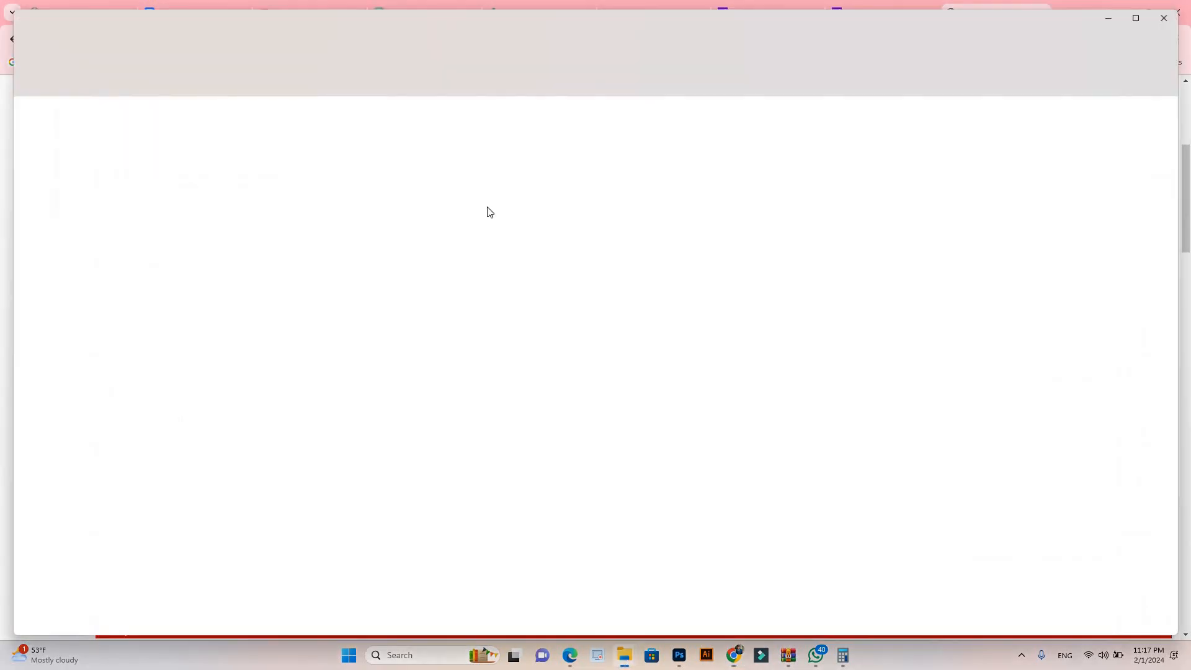
{"action": "double_click", "coordinate": [812, 160]}
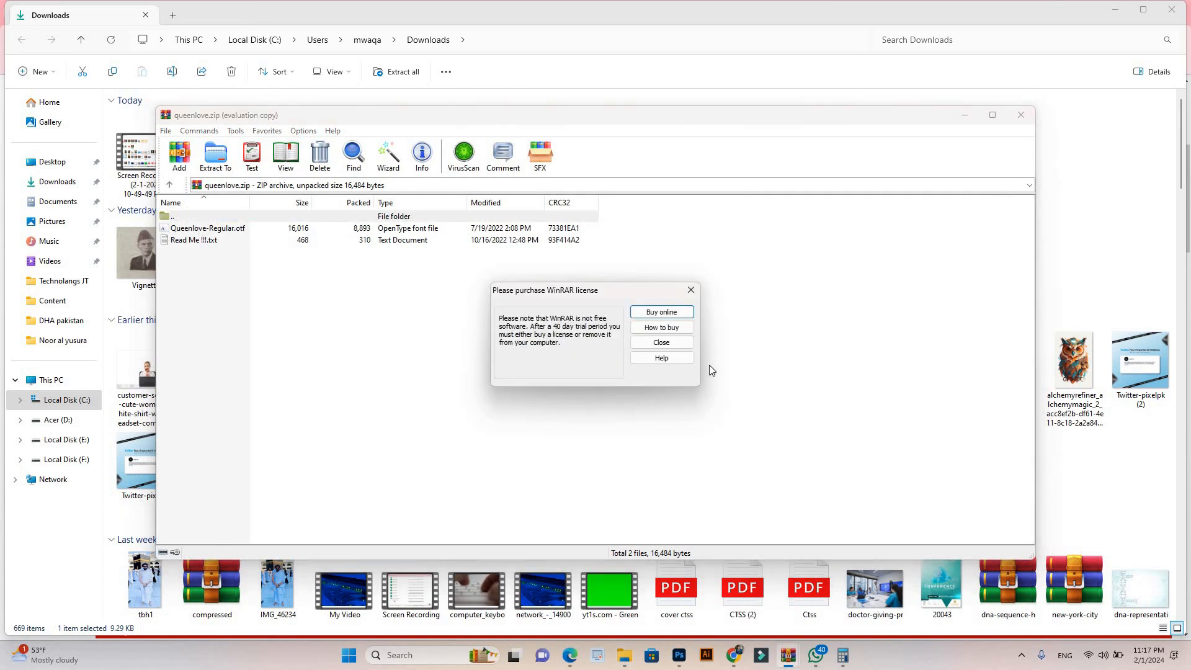
{"action": "key", "text": "Escape"}
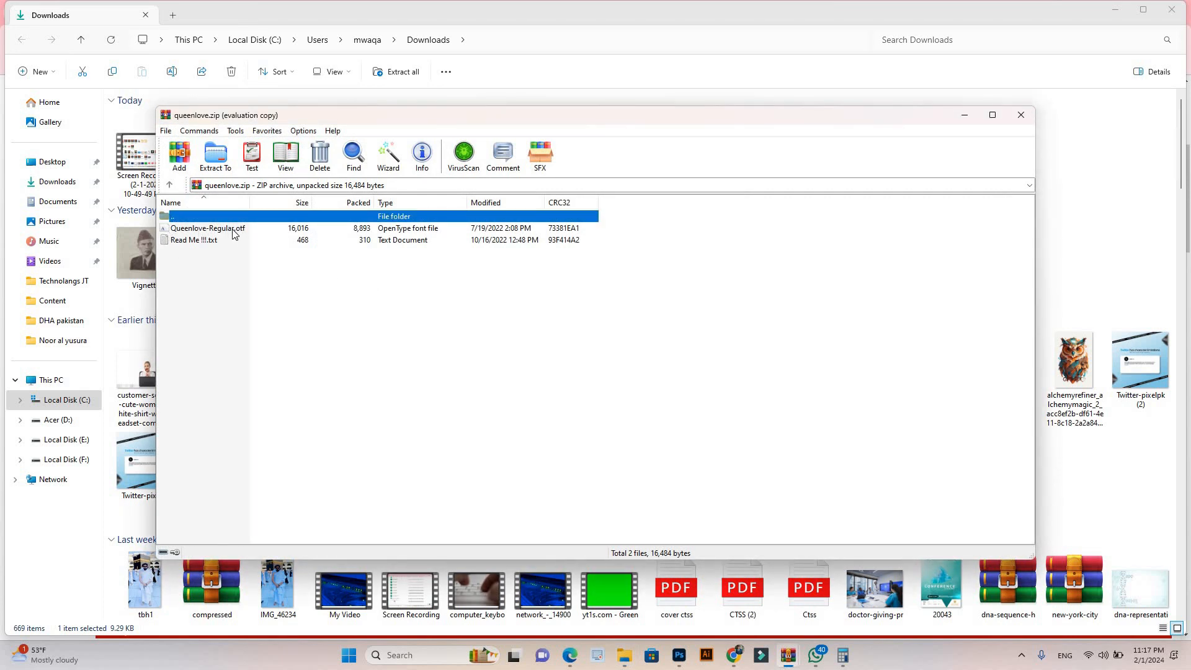
{"action": "double_click", "coordinate": [232, 234]}
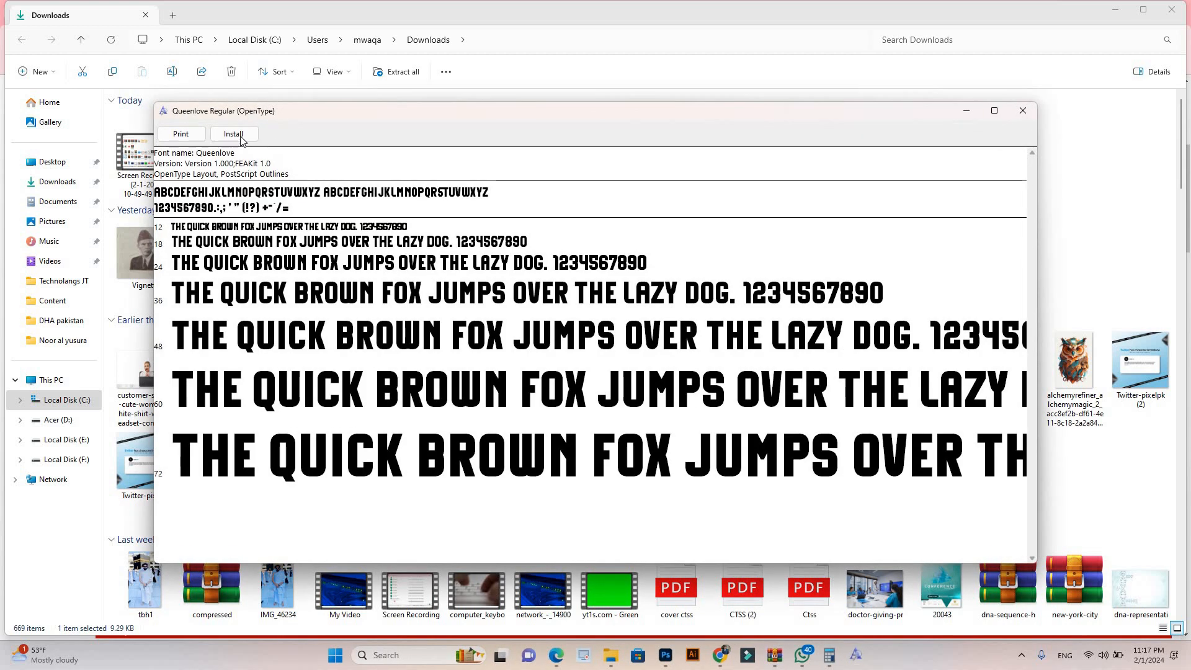
Step: Install the Queenlove Regular font and close its preview window
{"action": "left_click", "coordinate": [233, 135]}
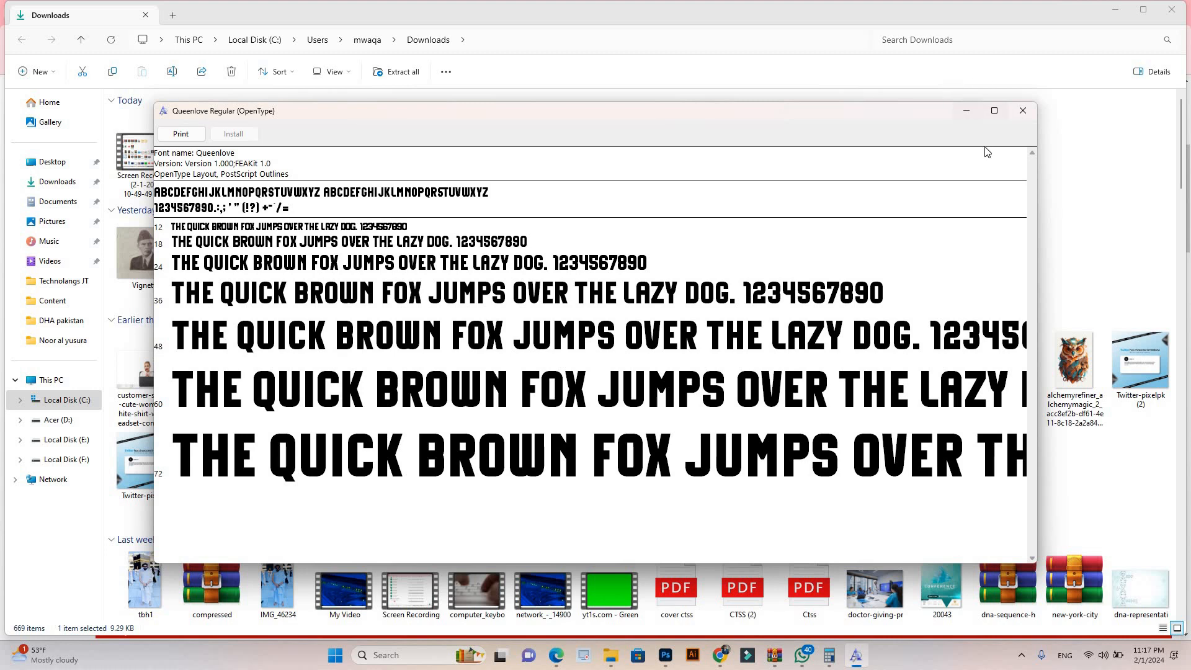
{"action": "left_click", "coordinate": [1023, 110]}
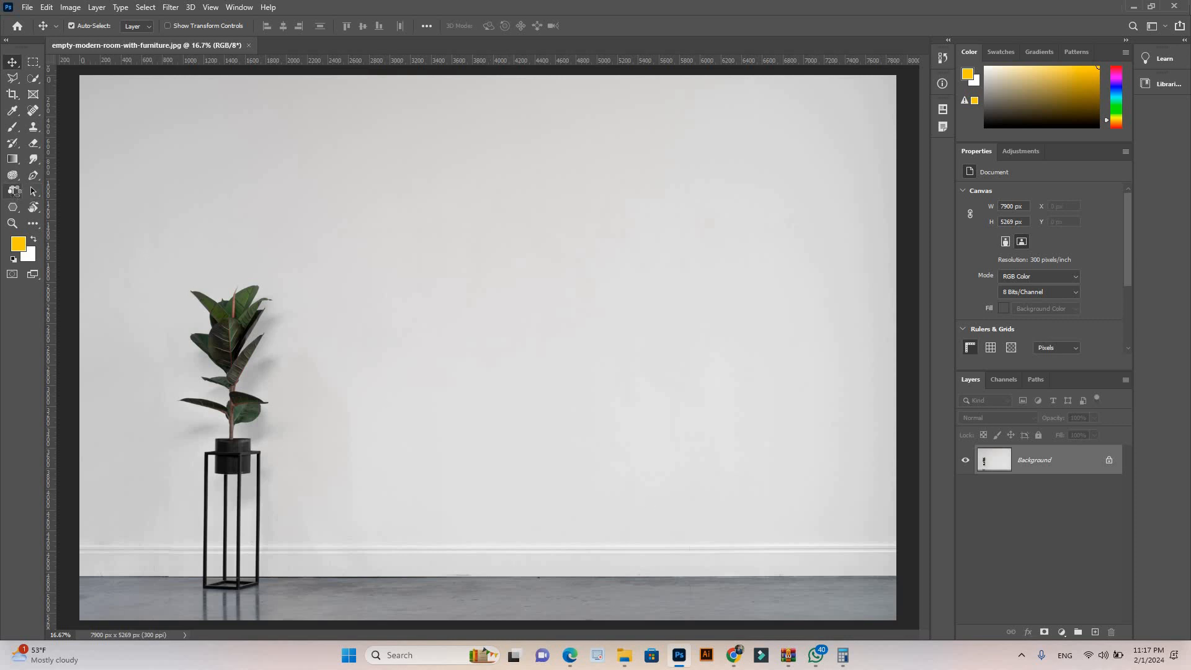
Step: Switch to Photoshop and add the word "text" on the upper wall of the room photo with the Horizontal Type Tool
{"action": "left_click", "coordinate": [15, 194]}
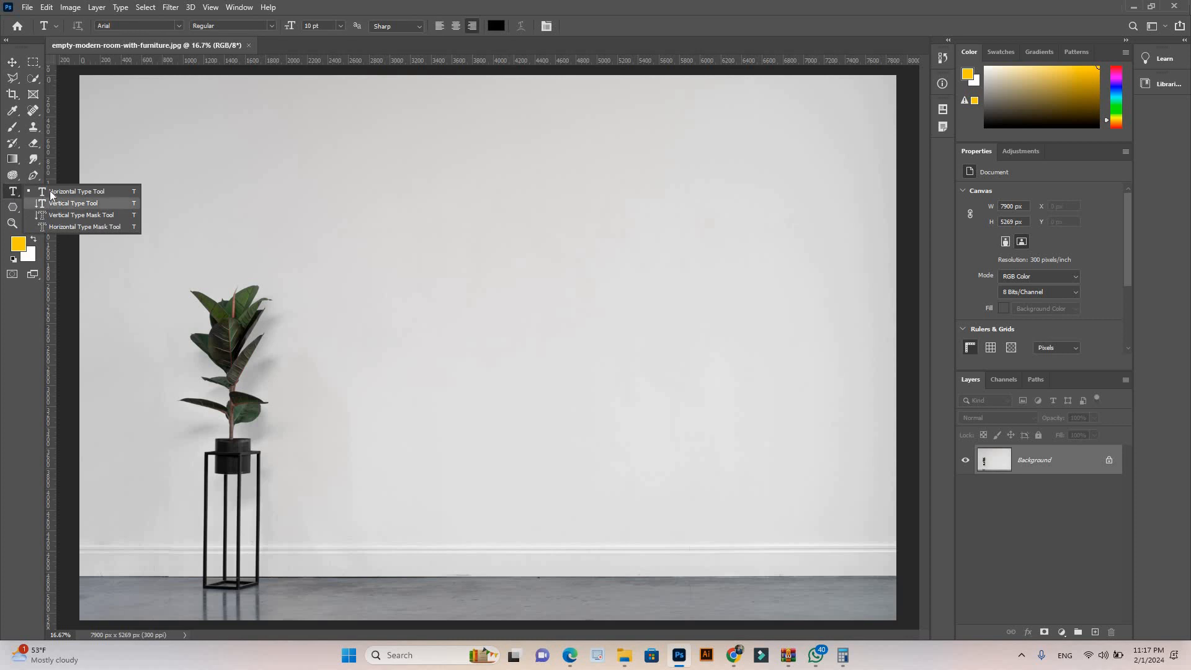
{"action": "left_click", "coordinate": [51, 192]}
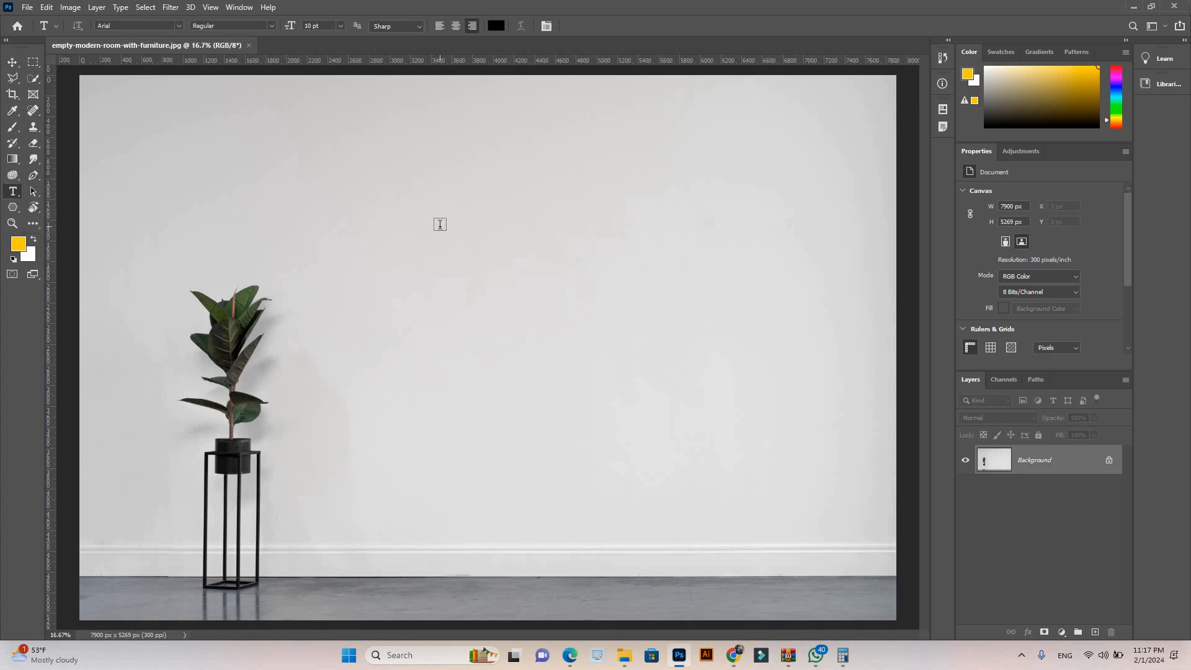
{"action": "left_click", "coordinate": [440, 225]}
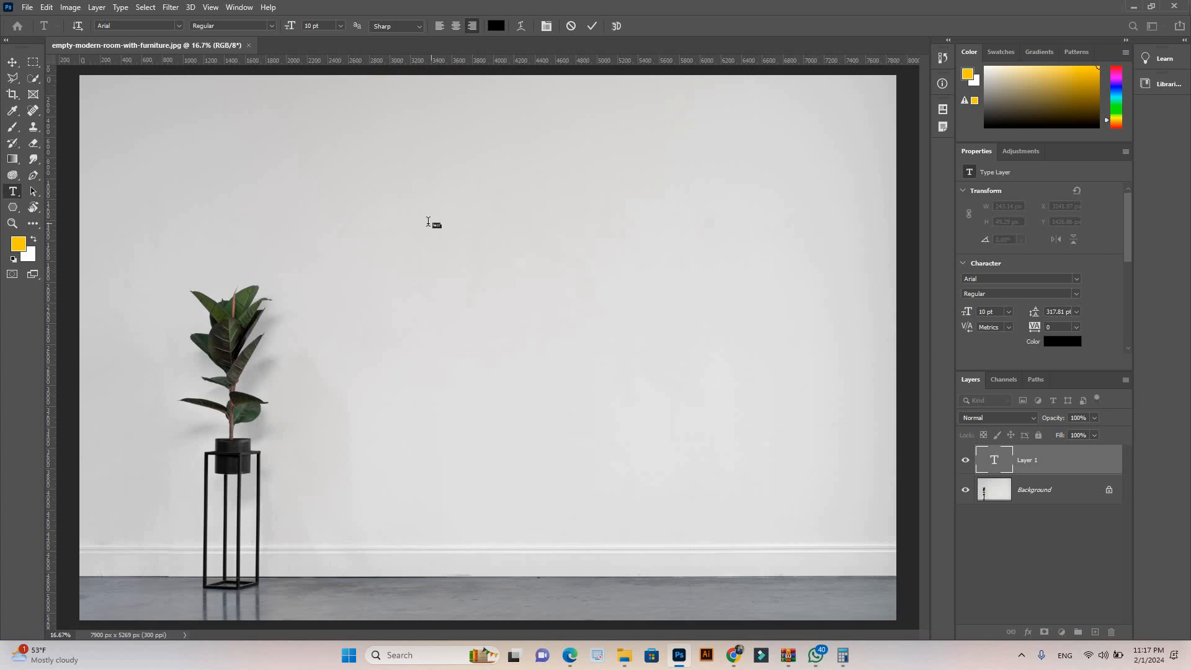
Step: Enlarge the new text to a font size of 72 pt and then to 200 pt
{"action": "left_click", "coordinate": [340, 26]}
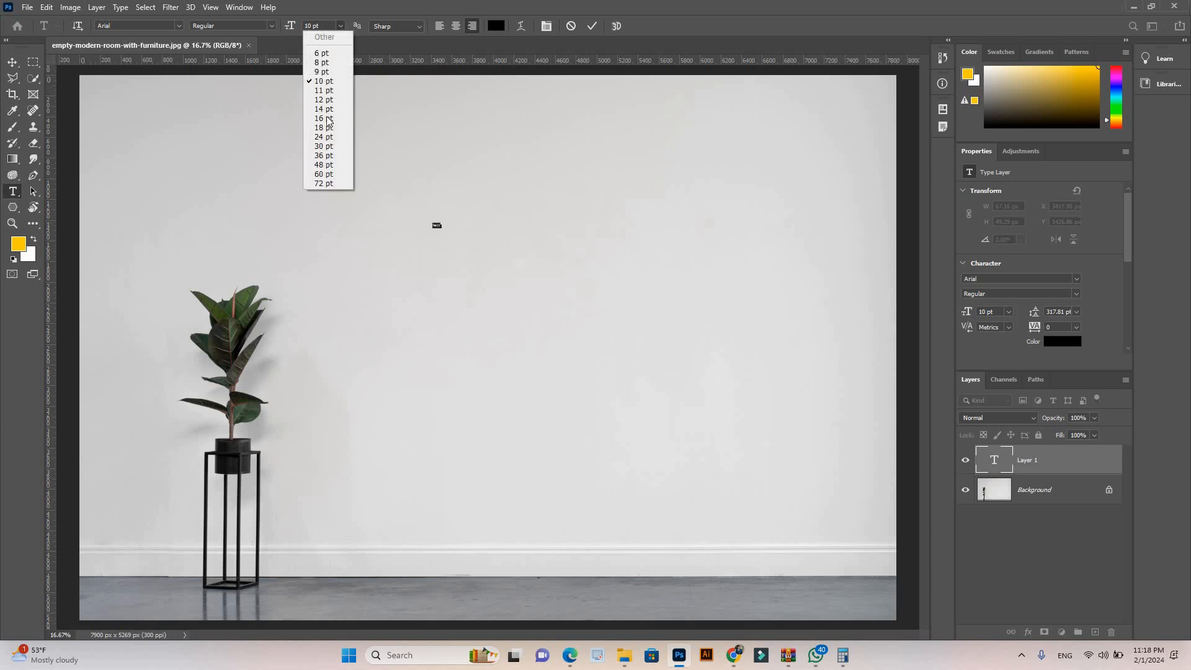
{"action": "left_click", "coordinate": [330, 184]}
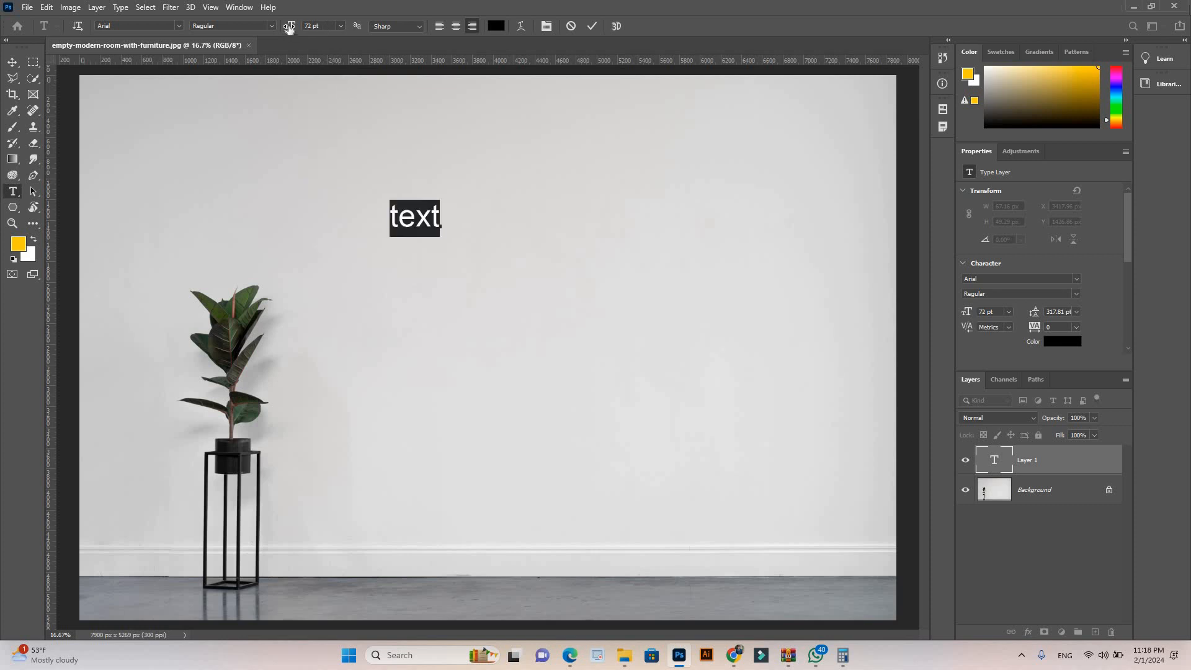
{"action": "mouse_move", "coordinate": [292, 29]}
{"action": "left_mouse_down"}
{"action": "mouse_move", "coordinate": [324, 32]}
{"action": "mouse_move", "coordinate": [292, 32]}
{"action": "mouse_move", "coordinate": [305, 32]}
{"action": "left_mouse_up"}
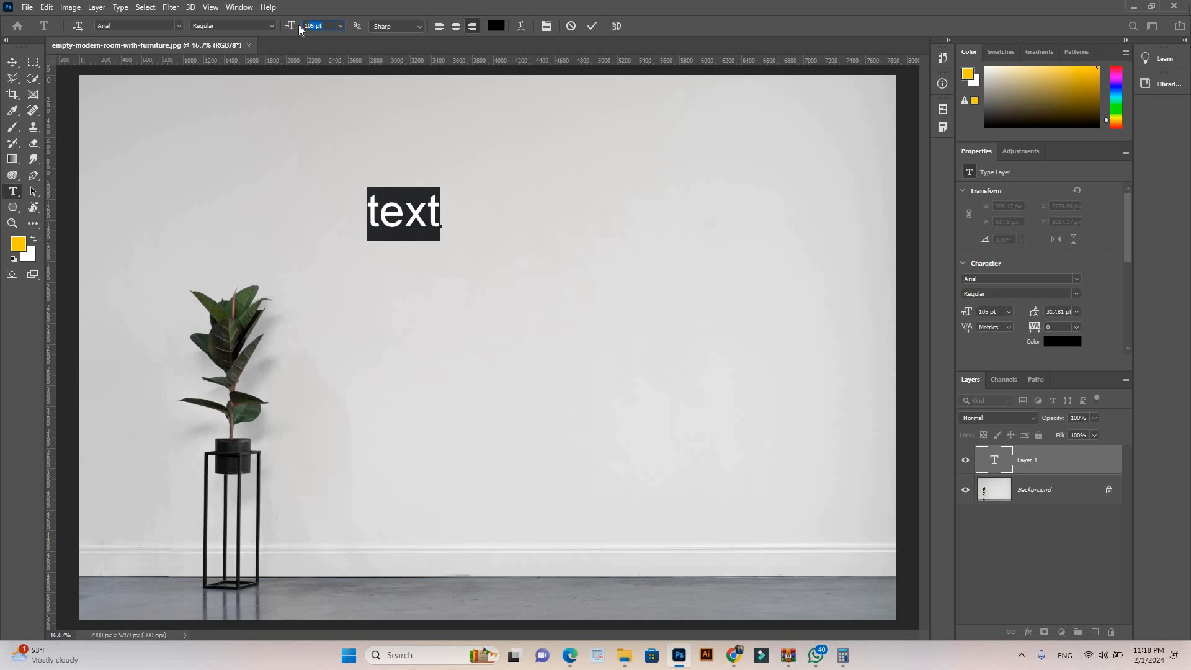
{"action": "type", "text": "200"}
{"action": "key", "text": "shift+Tab"}
Step: Move the text toward the middle of the wall and scale it down to about 130 pt with Free Transform
{"action": "left_click", "coordinate": [13, 62]}
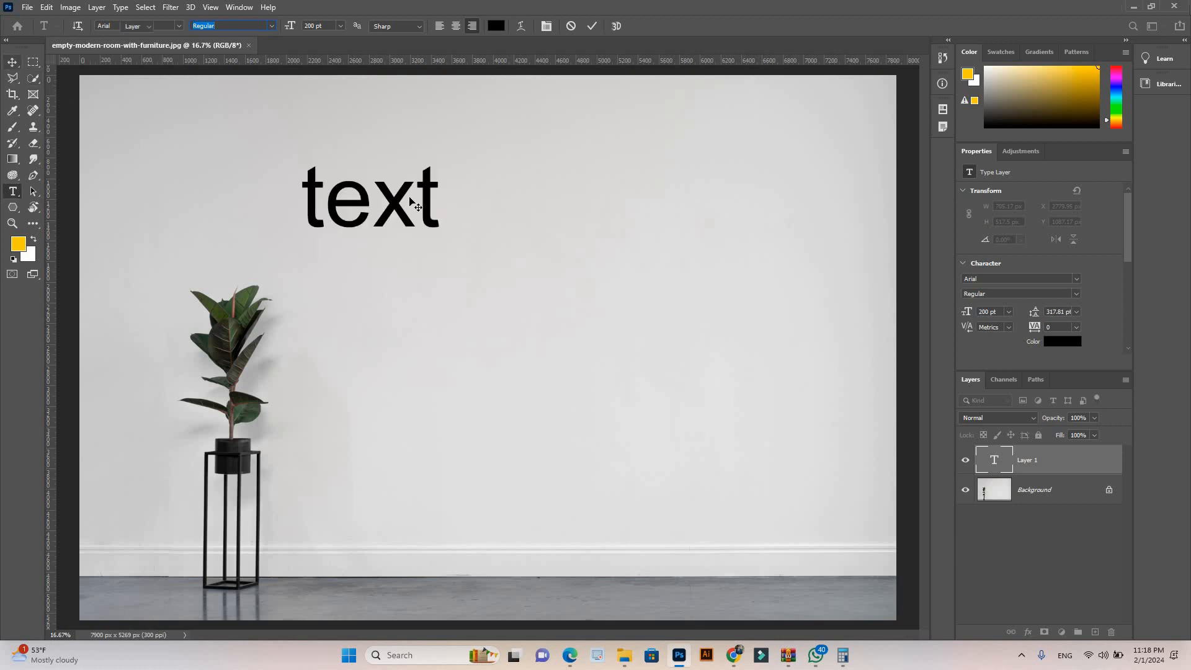
{"action": "left_click_drag", "start_coordinate": [352, 200], "coordinate": [558, 281]}
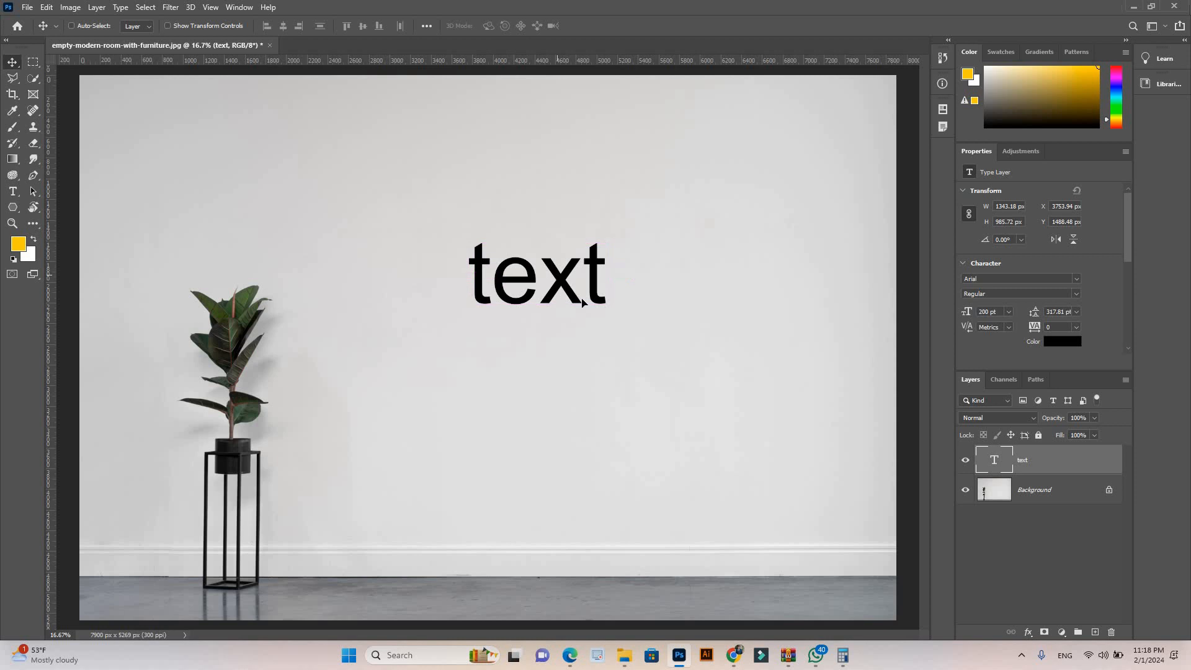
{"action": "key", "text": "ctrl+t"}
{"action": "left_click_drag", "start_coordinate": [768, 466], "coordinate": [510, 267]}
{"action": "key", "text": "Return"}
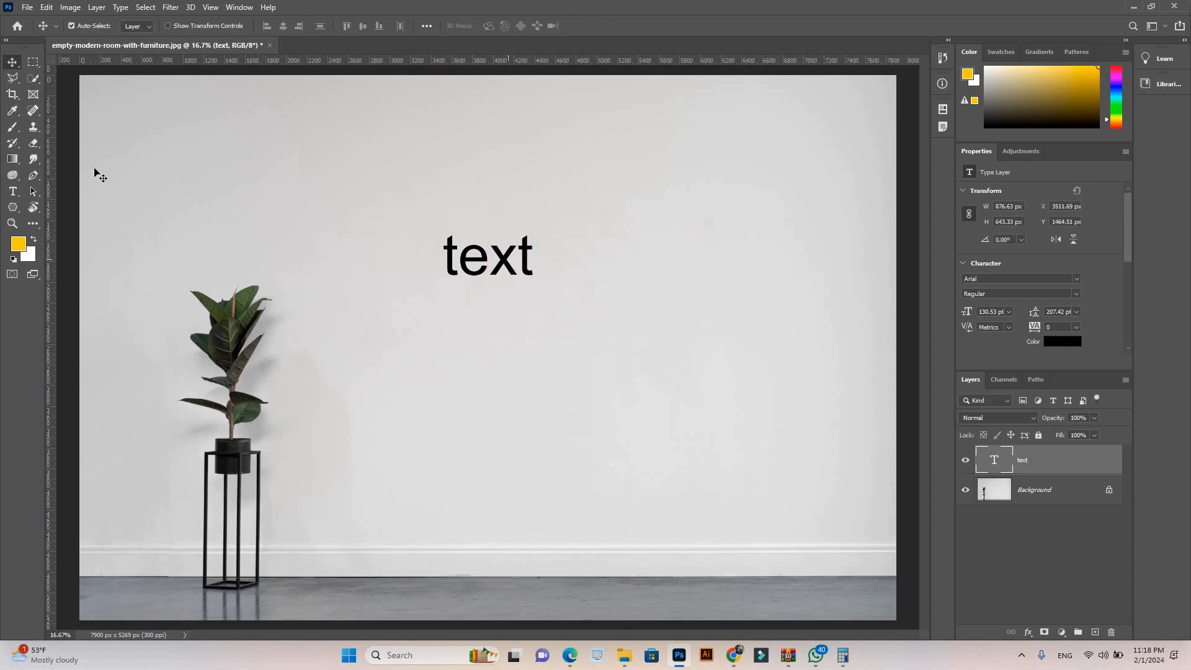
Step: Find Queenlove Regular in the font list and apply it to the text layer
{"action": "left_click", "coordinate": [13, 193]}
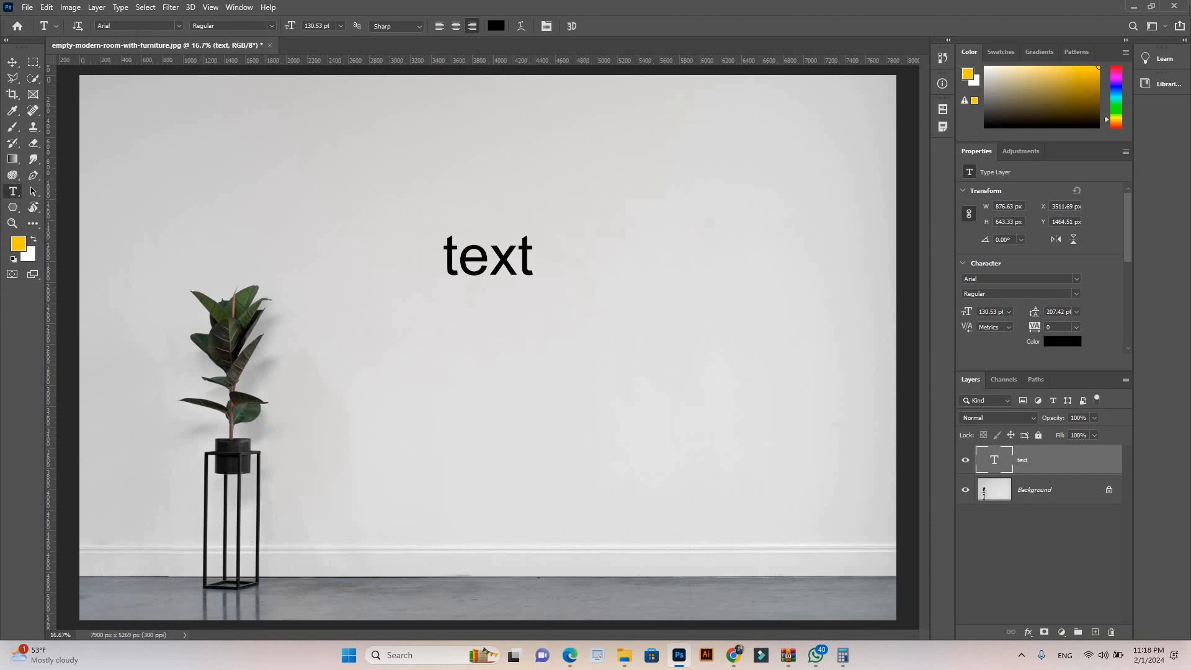
{"action": "left_click", "coordinate": [180, 26]}
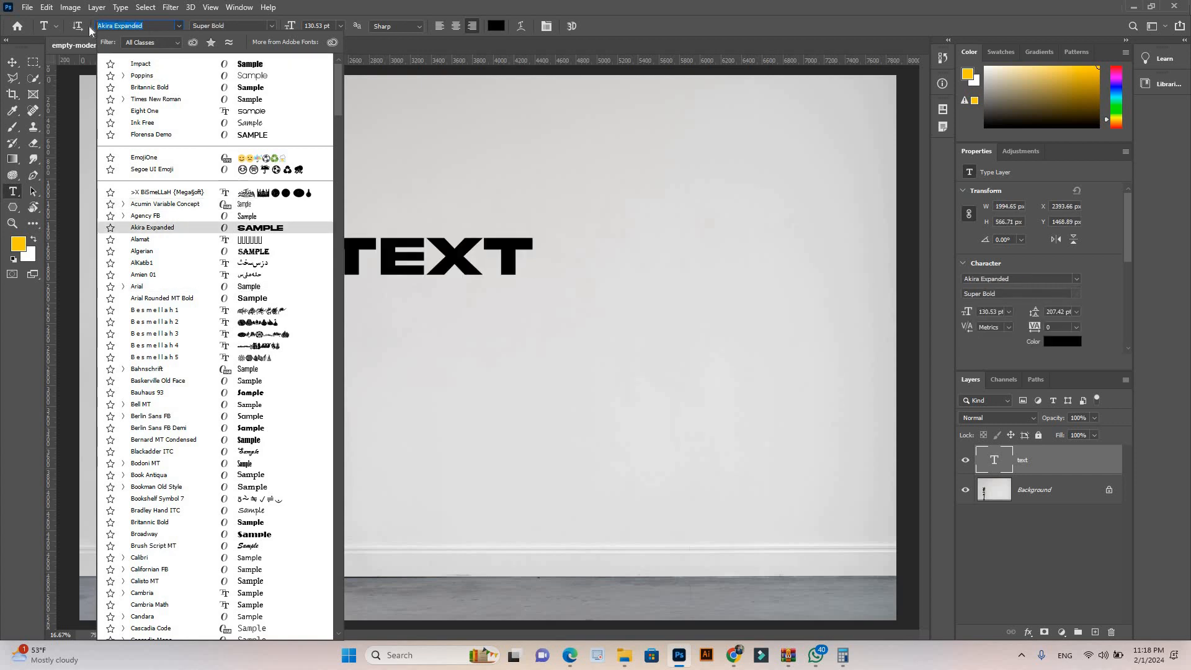
{"action": "type", "text": "quen"}
{"action": "key", "text": "BackSpace"}
{"action": "type", "text": "eenlove"}
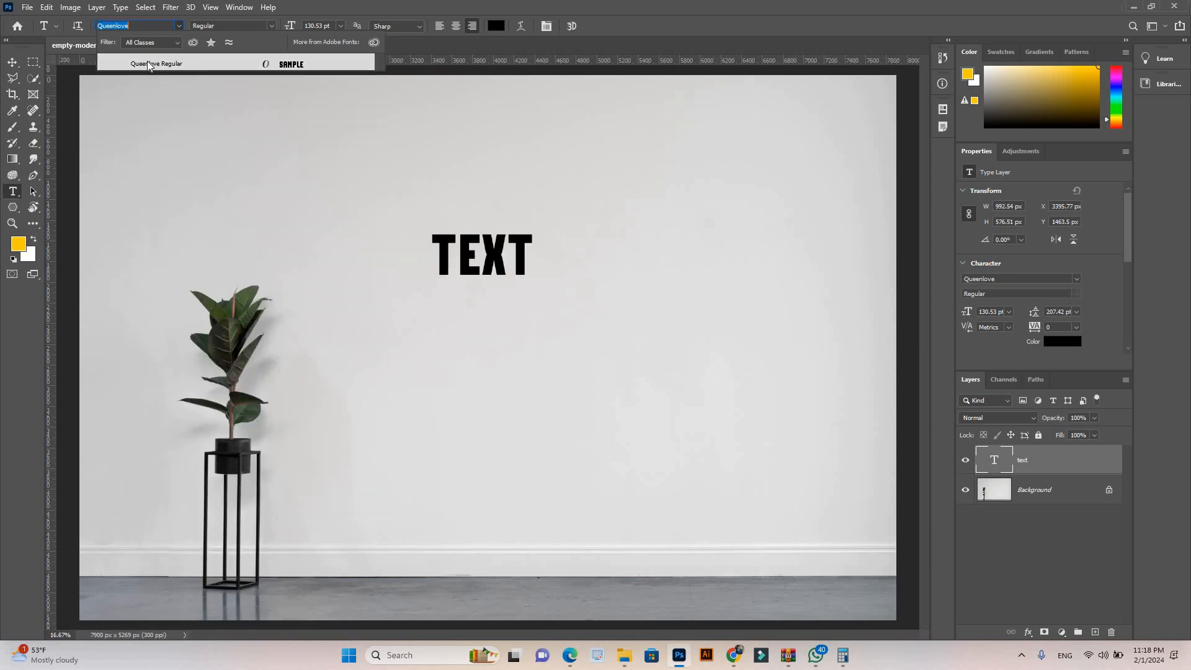
{"action": "key", "text": "Return"}
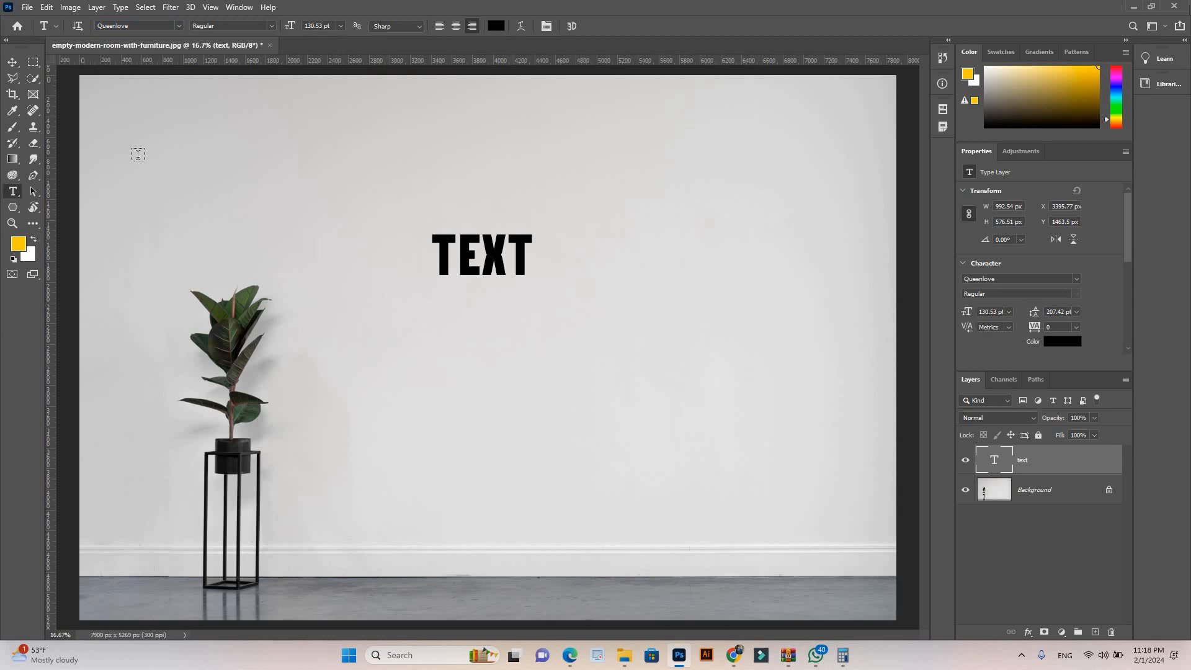
Step: Scale the text up to about 272% with Free Transform and move it up and left on the wall
{"action": "key", "text": "v"}
{"action": "key", "text": "ctrl"}
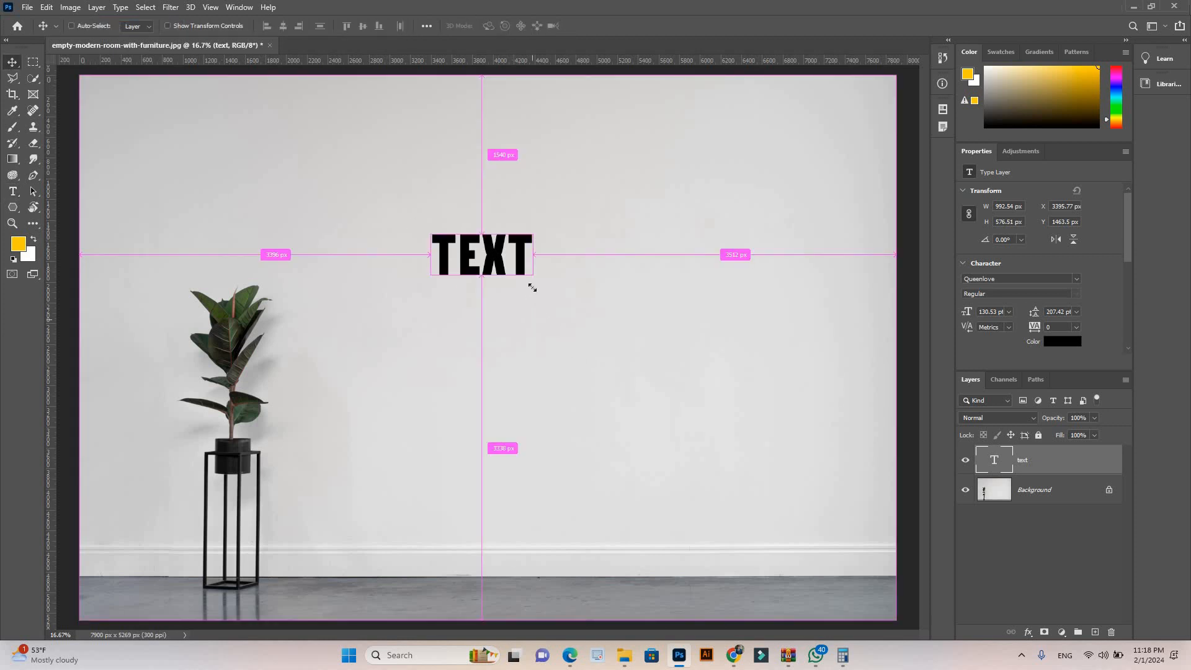
{"action": "key", "text": "ctrl+t"}
{"action": "left_click_drag", "start_coordinate": [532, 286], "coordinate": [679, 437]}
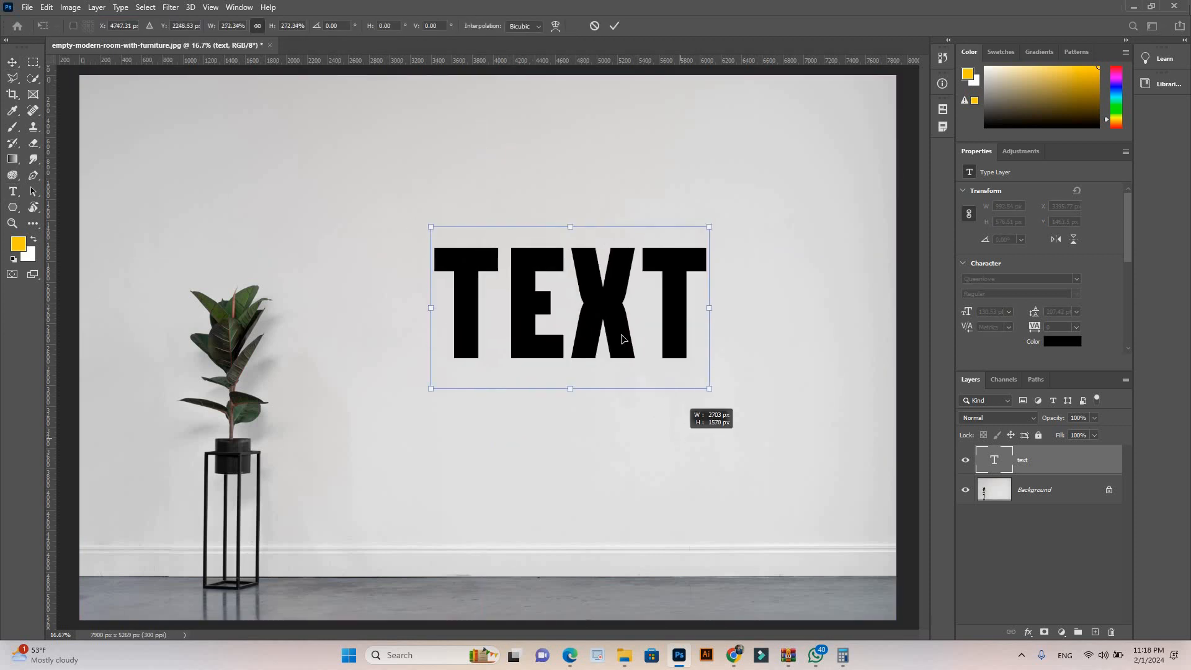
{"action": "left_click_drag", "start_coordinate": [568, 317], "coordinate": [428, 280]}
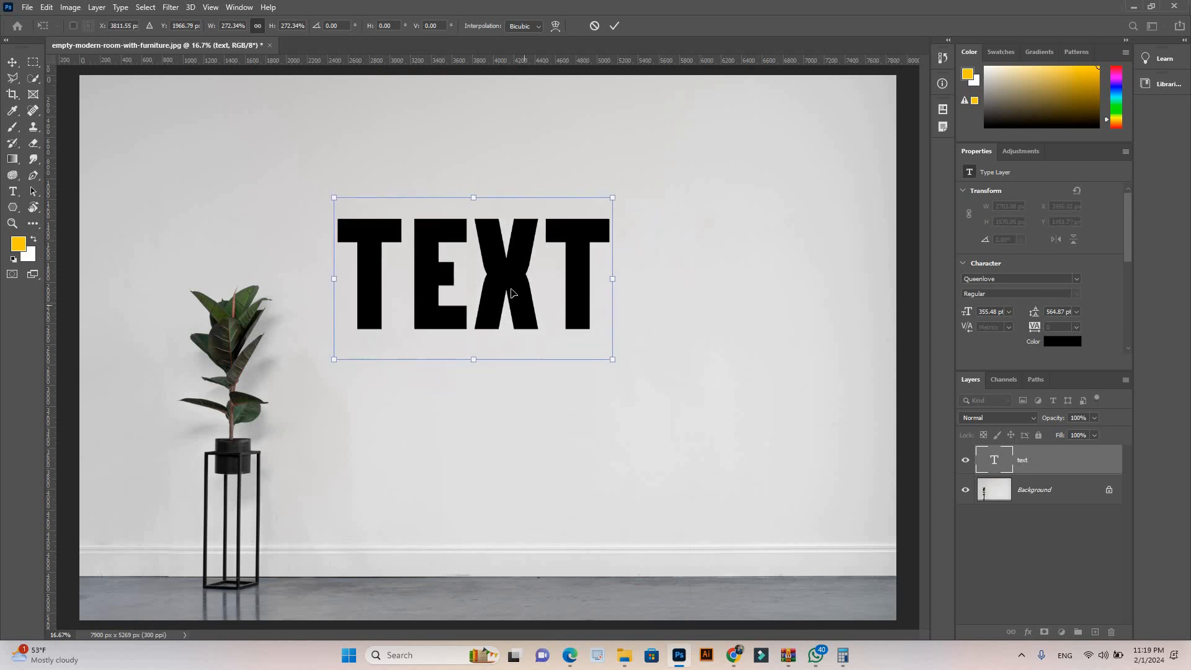
{"action": "key", "text": "Return"}
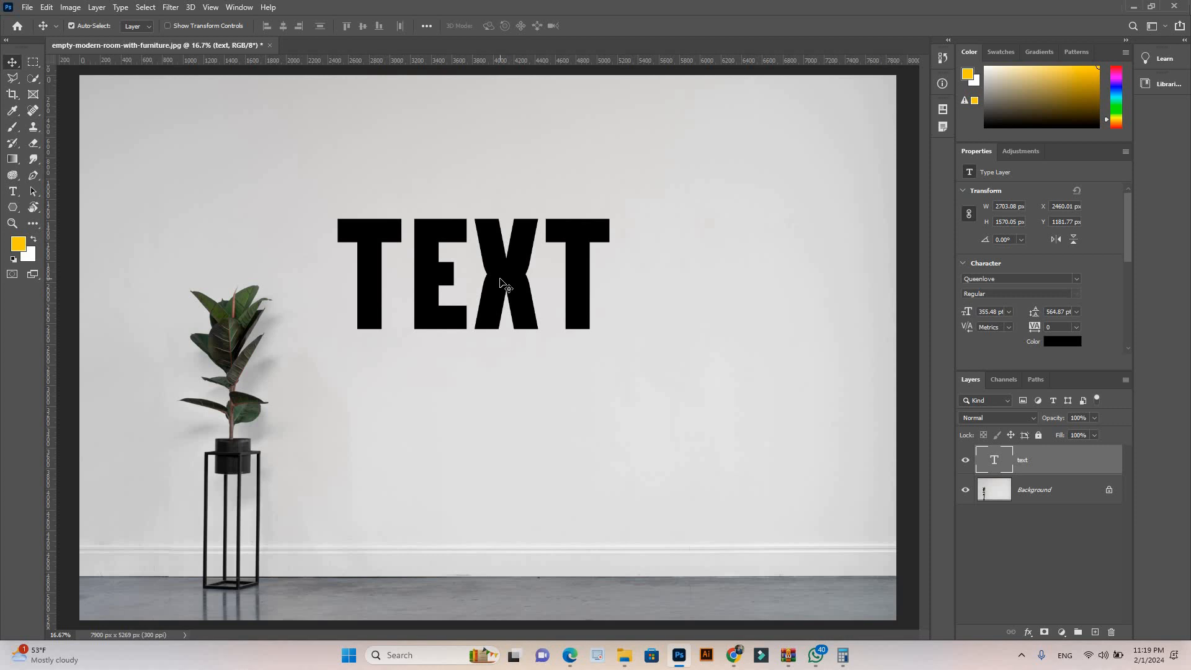
Step: Select all letters of the word on the wall with the Type tool
{"action": "left_click", "coordinate": [16, 193]}
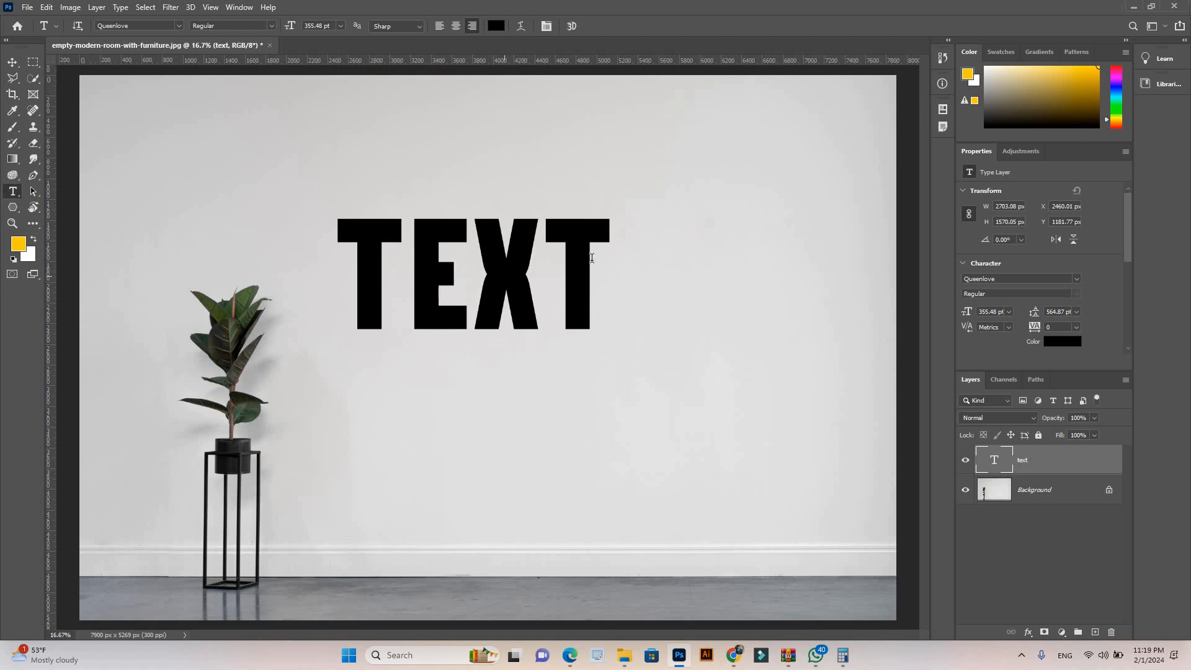
{"action": "left_click_drag", "start_coordinate": [613, 260], "coordinate": [348, 255]}
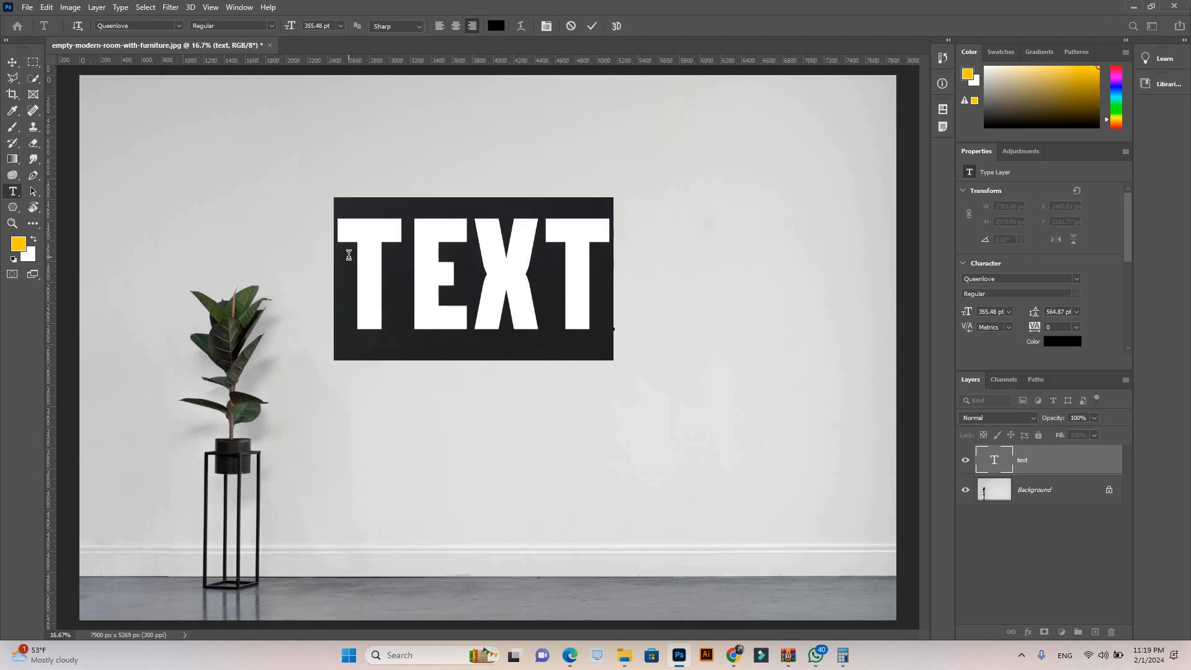
Step: Switch to File Explorer, open Ai 50%-01 from the Technolangs JT folder, examine the poster's fonts and text hierarchy, and close it
{"action": "mouse_move", "coordinate": [623, 660]}
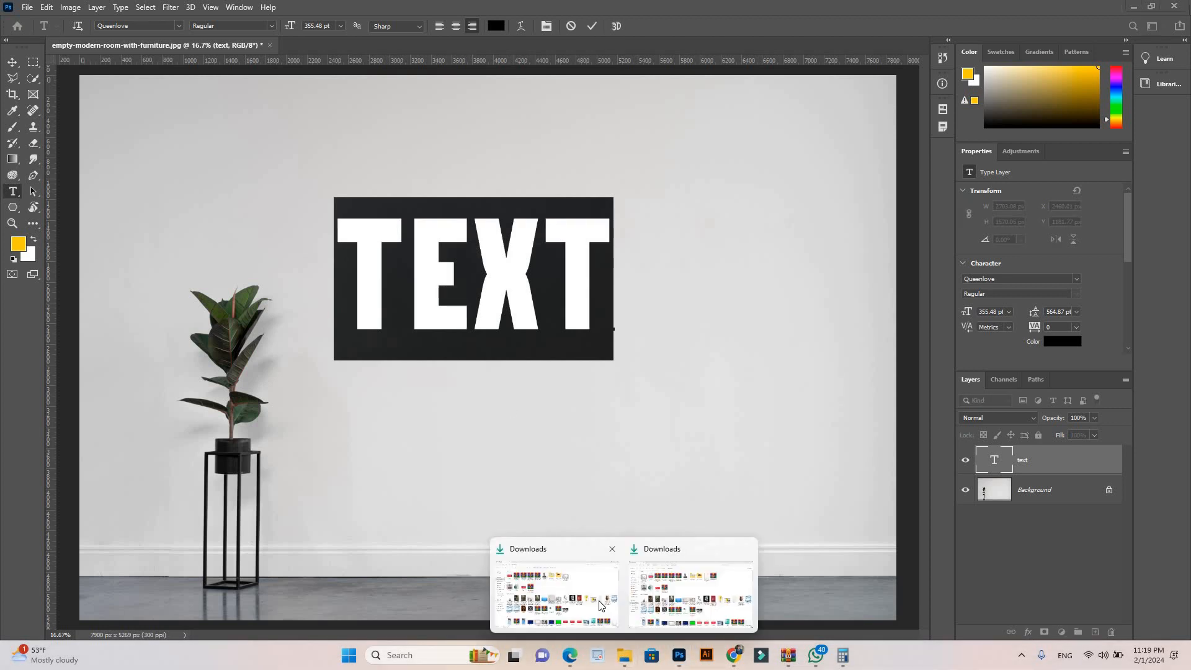
{"action": "left_click", "coordinate": [602, 606]}
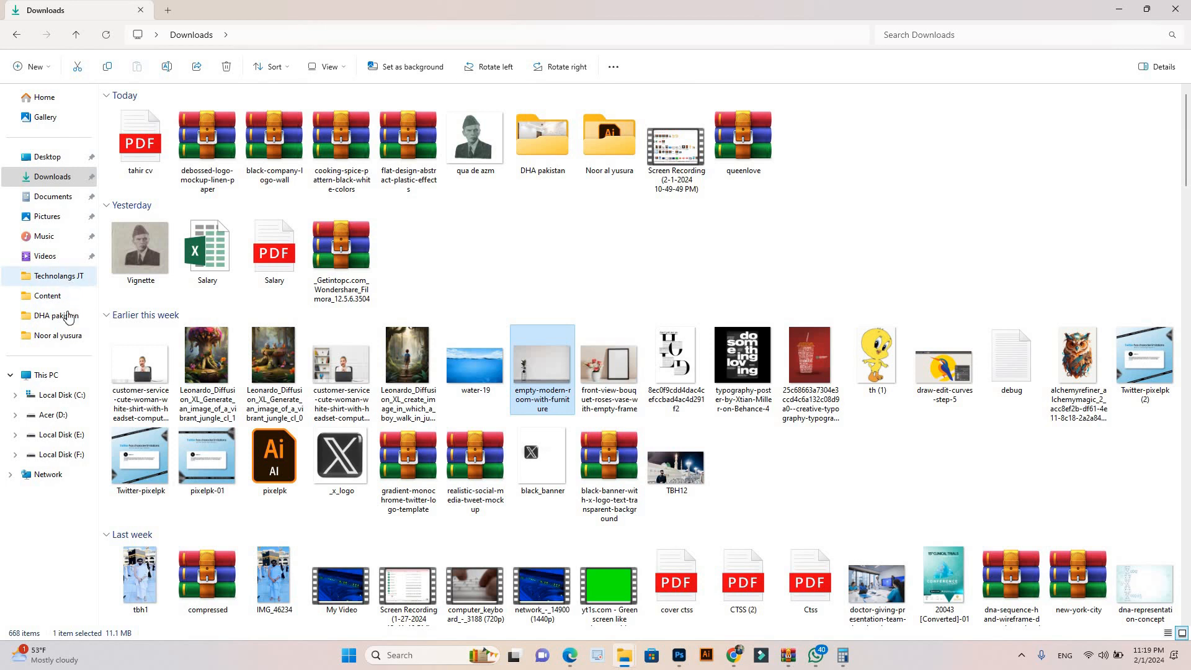
{"action": "left_click", "coordinate": [59, 275]}
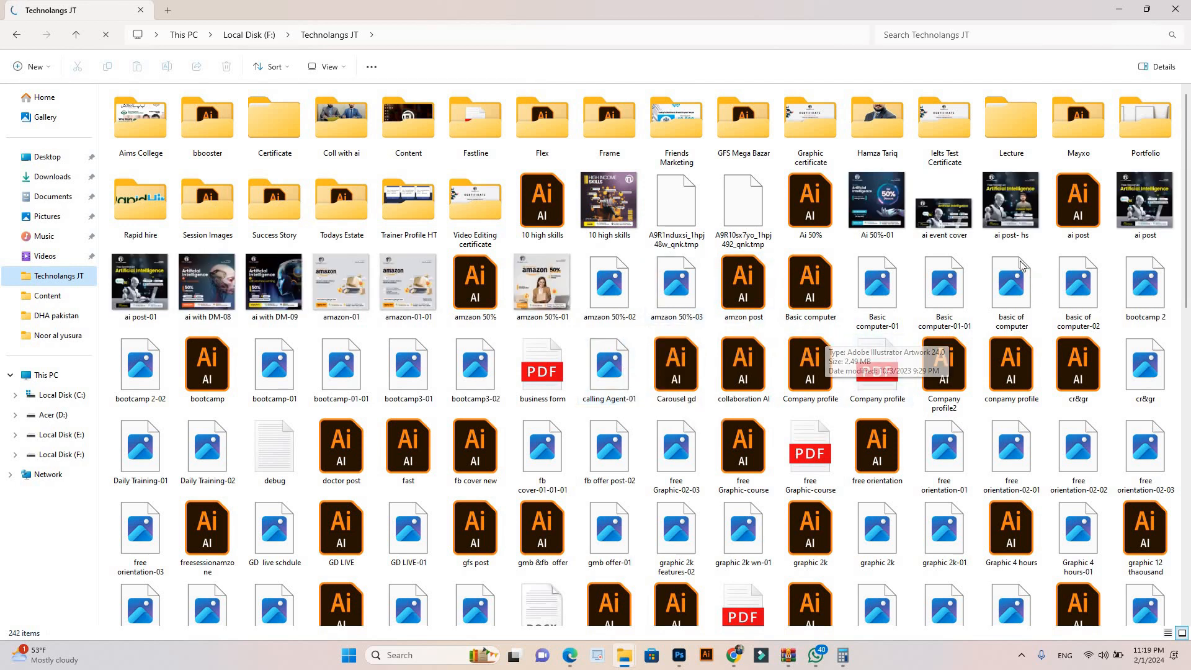
{"action": "left_click", "coordinate": [888, 207]}
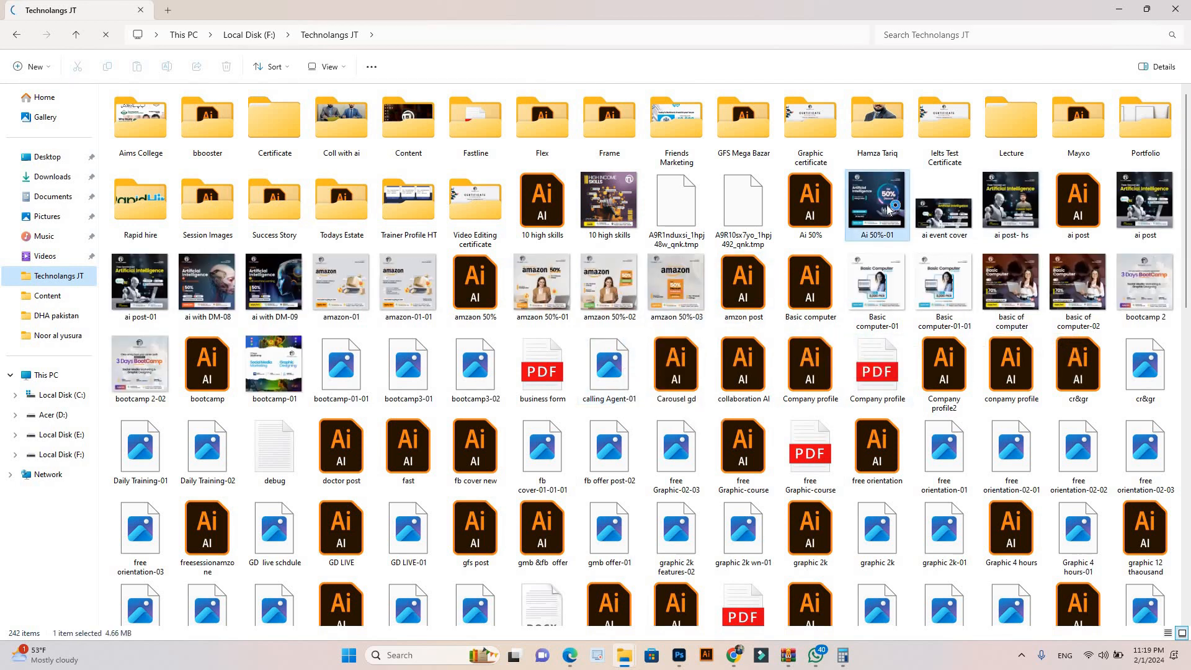
{"action": "double_click", "coordinate": [888, 207]}
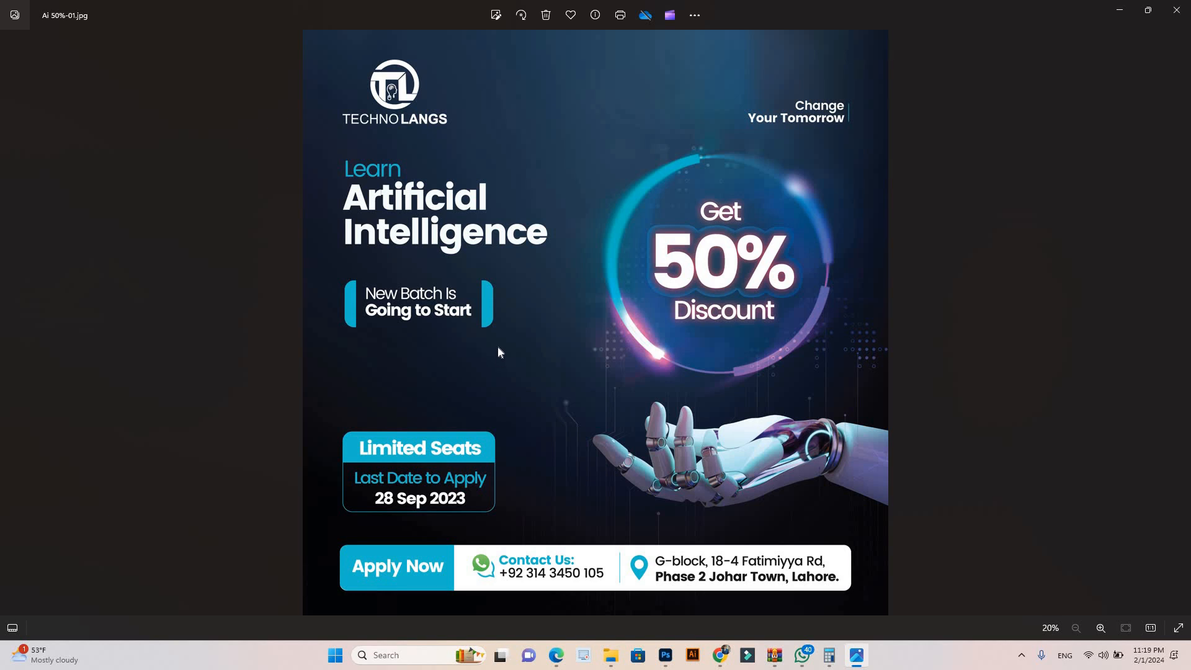
{"action": "left_click", "coordinate": [1181, 13]}
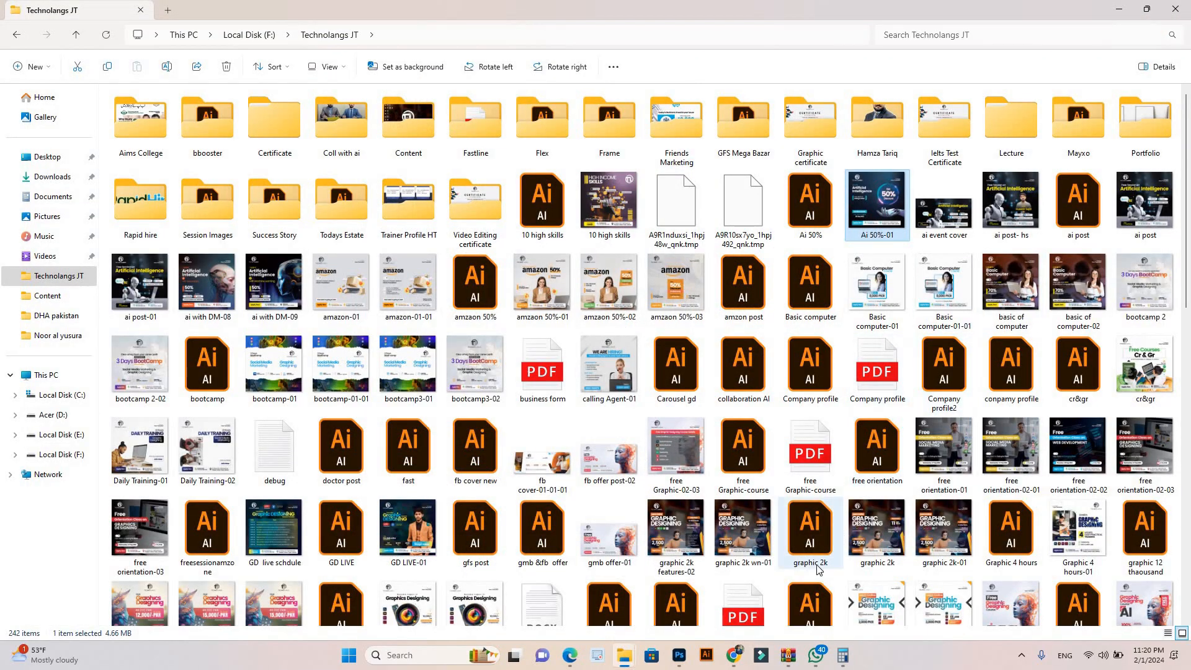
{"action": "left_click", "coordinate": [735, 656]}
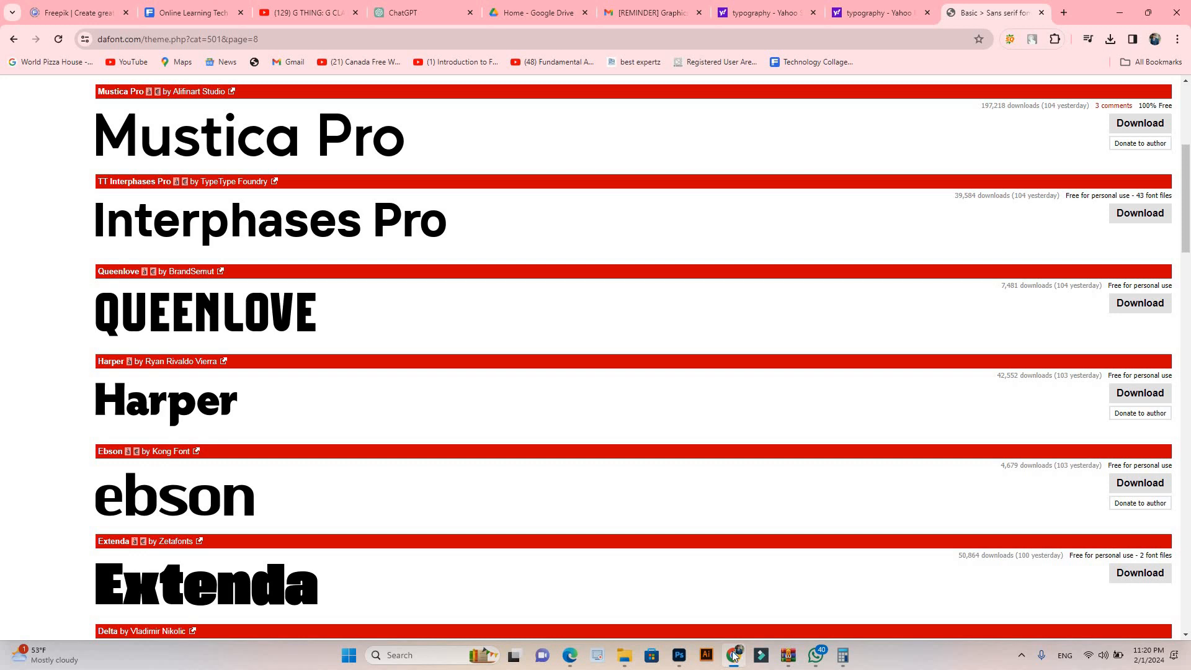
{"action": "left_click", "coordinate": [624, 655]}
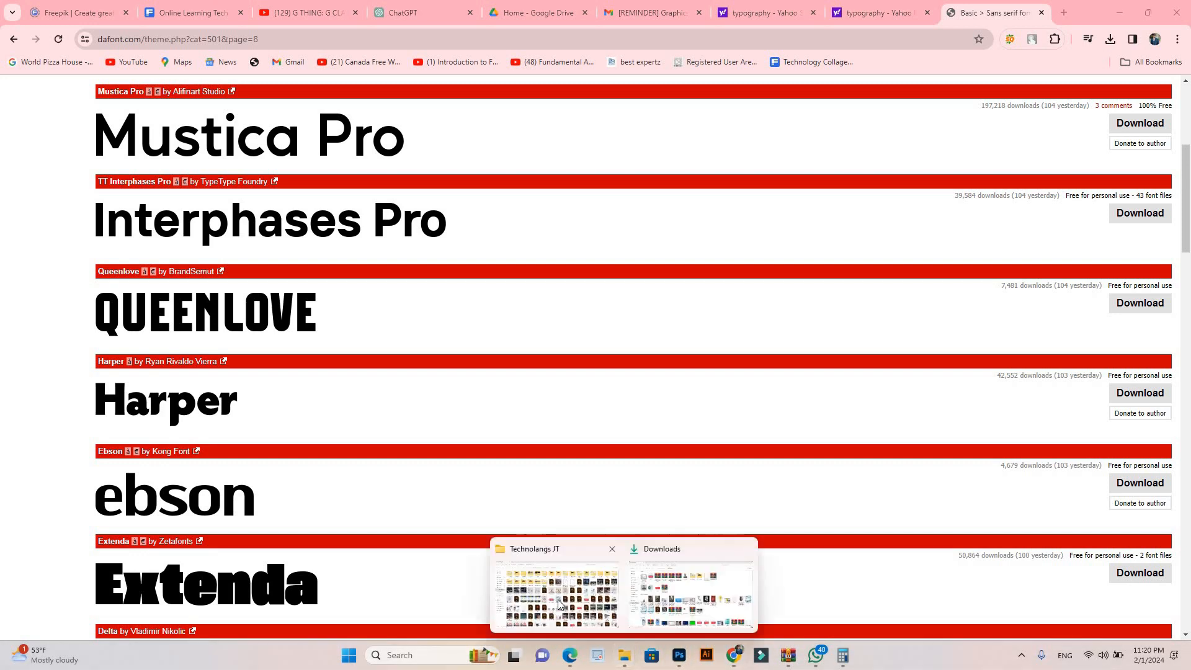
{"action": "left_click", "coordinate": [659, 605]}
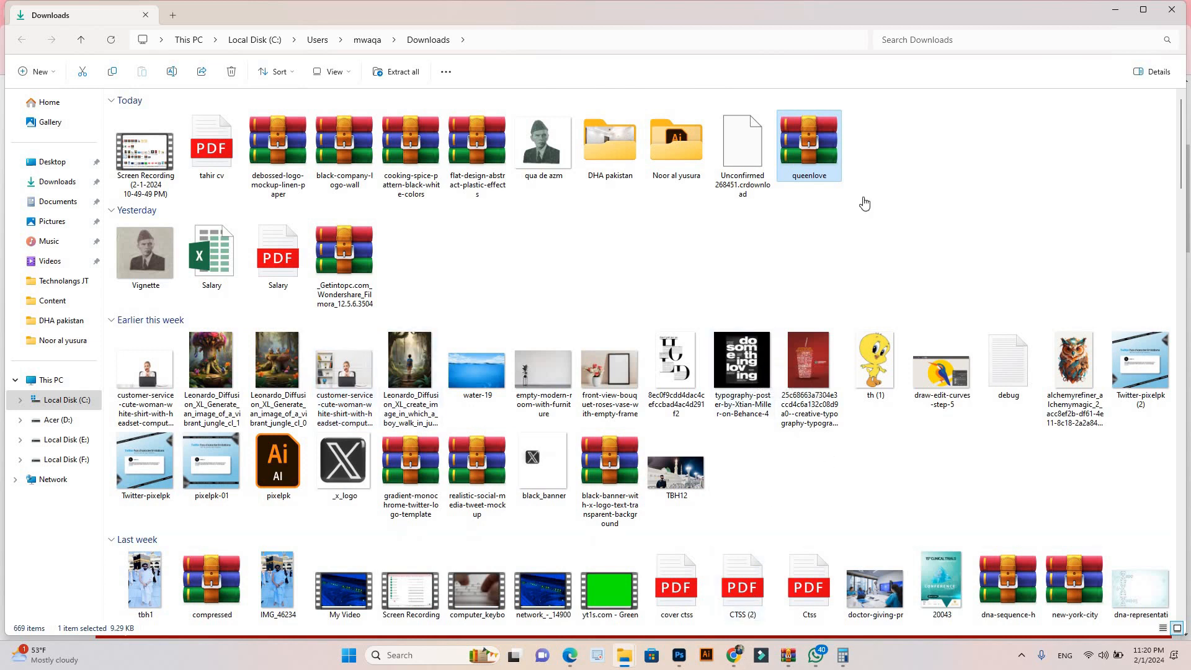
Step: Switch to the browser and search the web for "find font by picture" in a new tab
{"action": "key", "text": "alt+Tab"}
{"action": "key", "text": "ctrl+t"}
{"action": "type", "text": "find "}
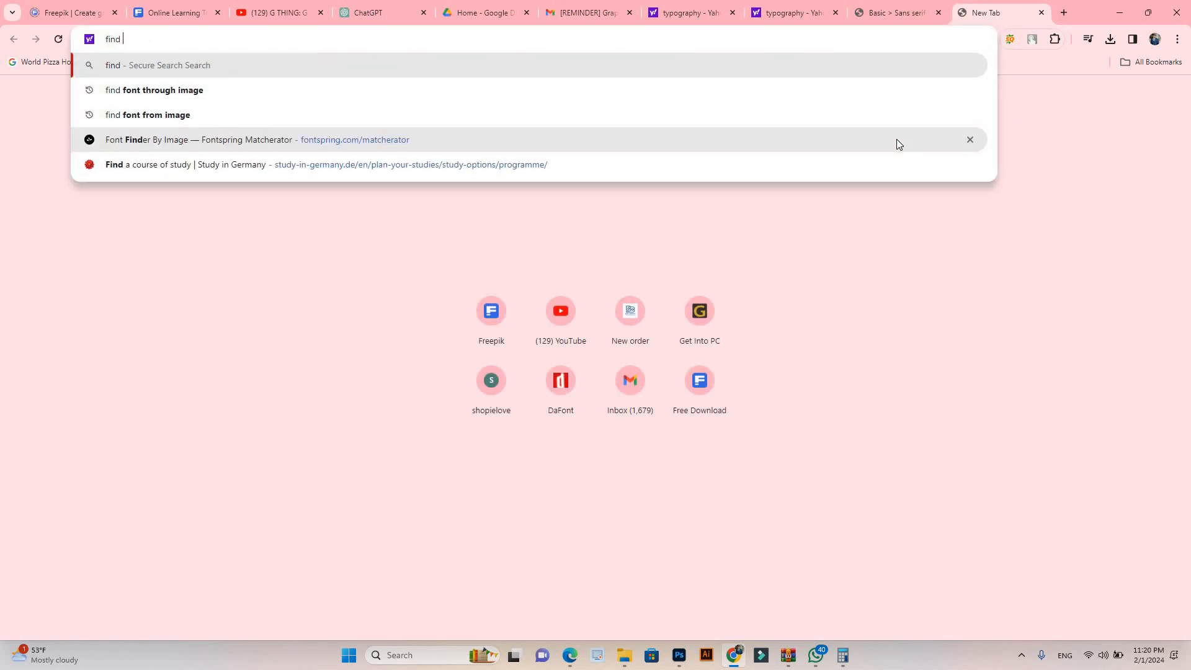
{"action": "type", "text": "font"}
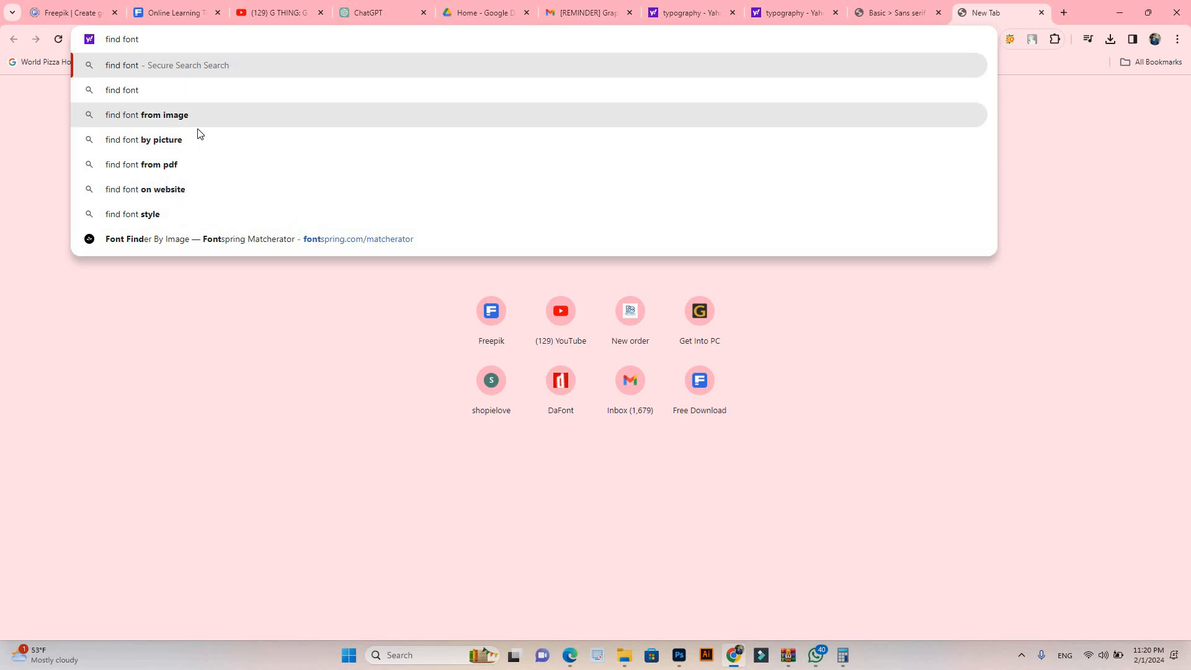
{"action": "left_click", "coordinate": [199, 137]}
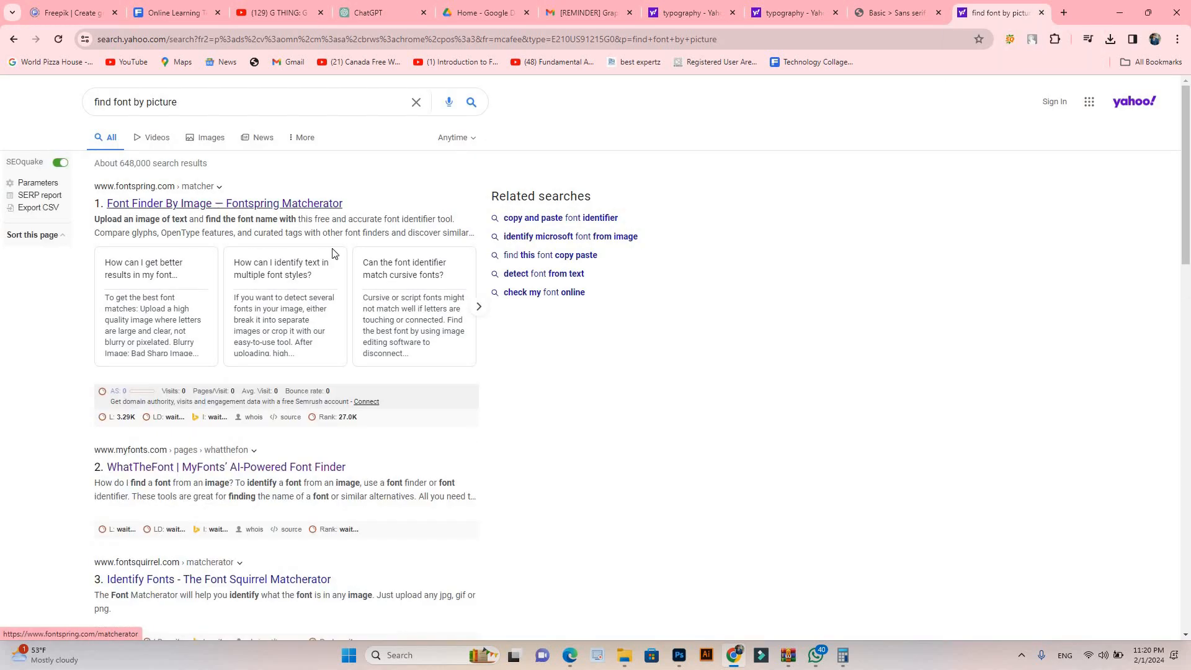
Step: Open Fontspring's Font Matcherator from the search results and upload the image smm 2k-02 copy from Downloads
{"action": "left_click", "coordinate": [221, 210]}
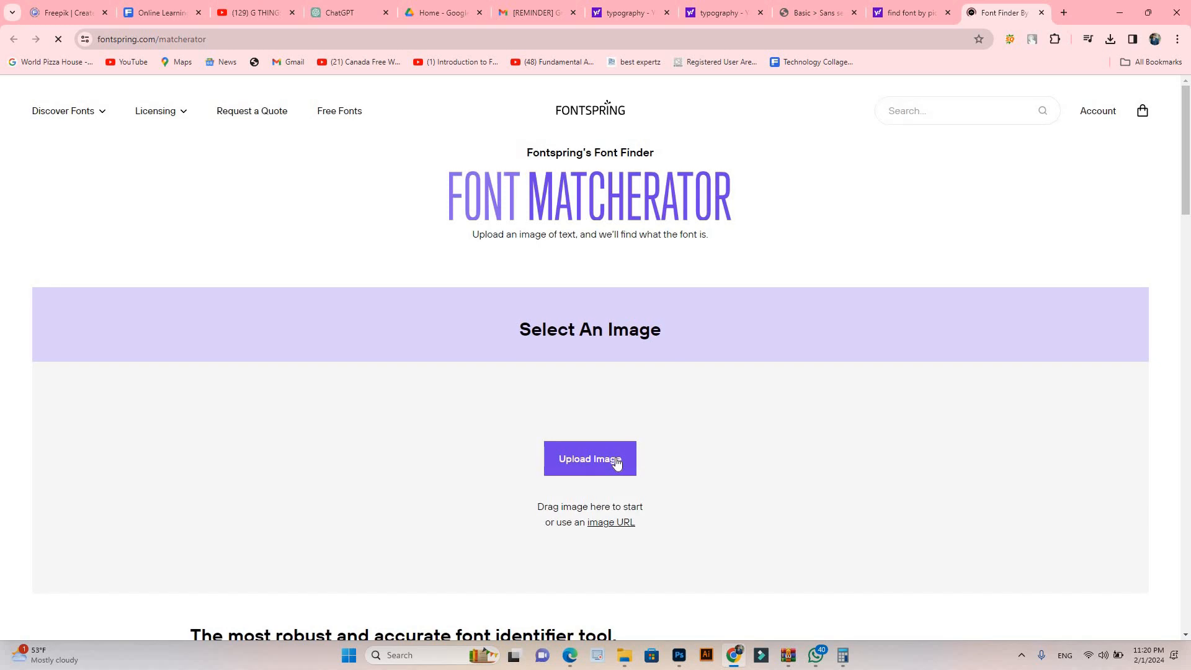
{"action": "left_click", "coordinate": [615, 459]}
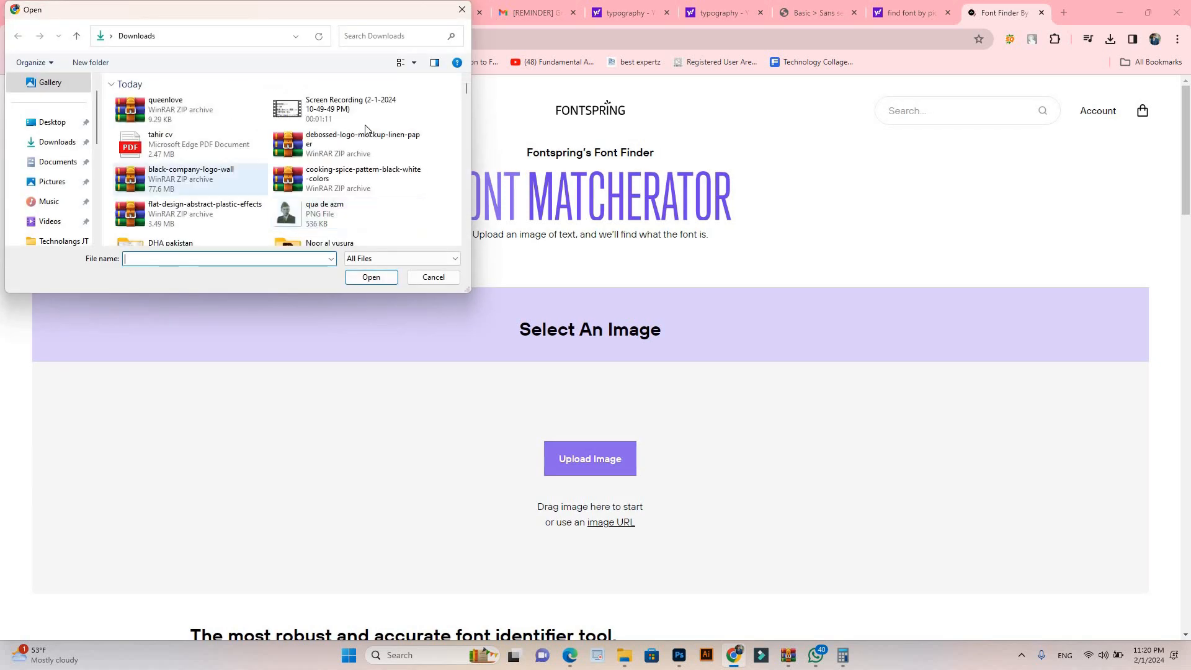
{"action": "left_click", "coordinate": [467, 96]}
{"action": "left_click_drag", "start_coordinate": [466, 96], "coordinate": [465, 112]}
{"action": "left_click_drag", "start_coordinate": [468, 290], "coordinate": [495, 325]}
{"action": "left_click_drag", "start_coordinate": [554, 386], "coordinate": [555, 389]}
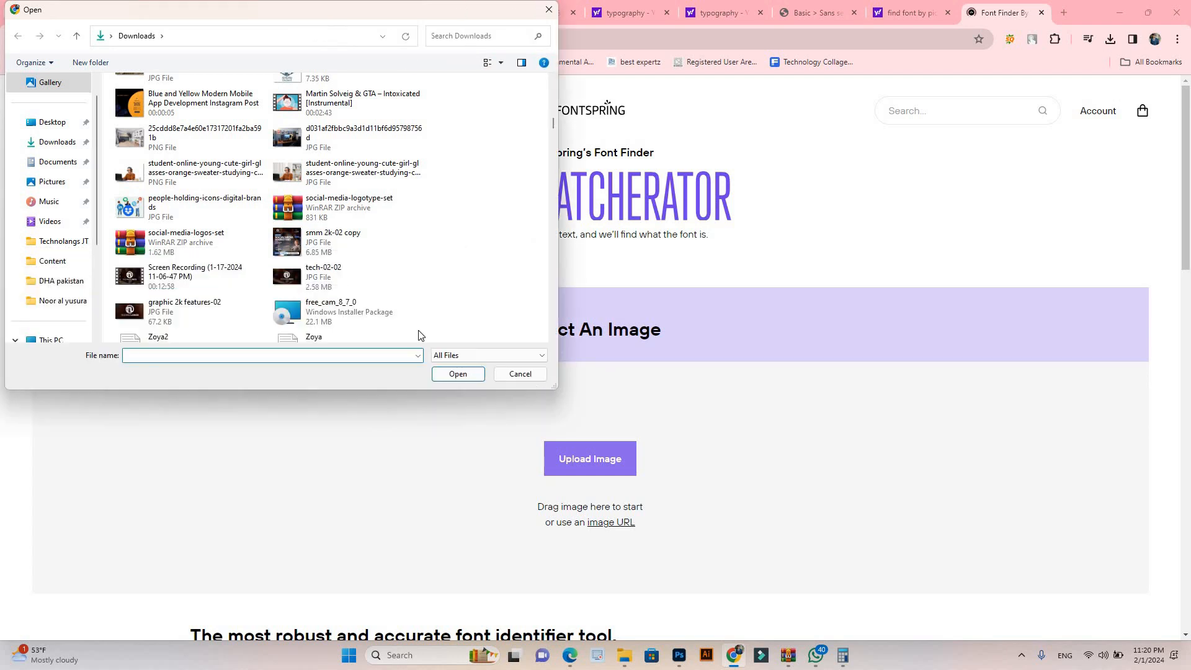
{"action": "left_click", "coordinate": [286, 246]}
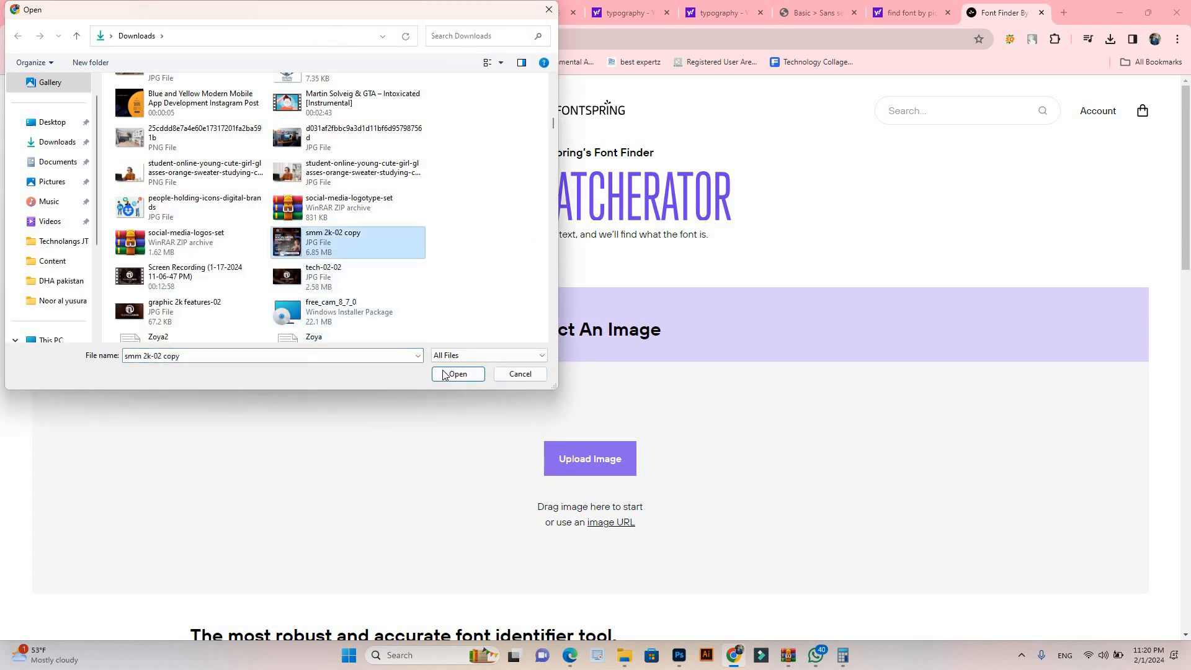
{"action": "left_click", "coordinate": [457, 374]}
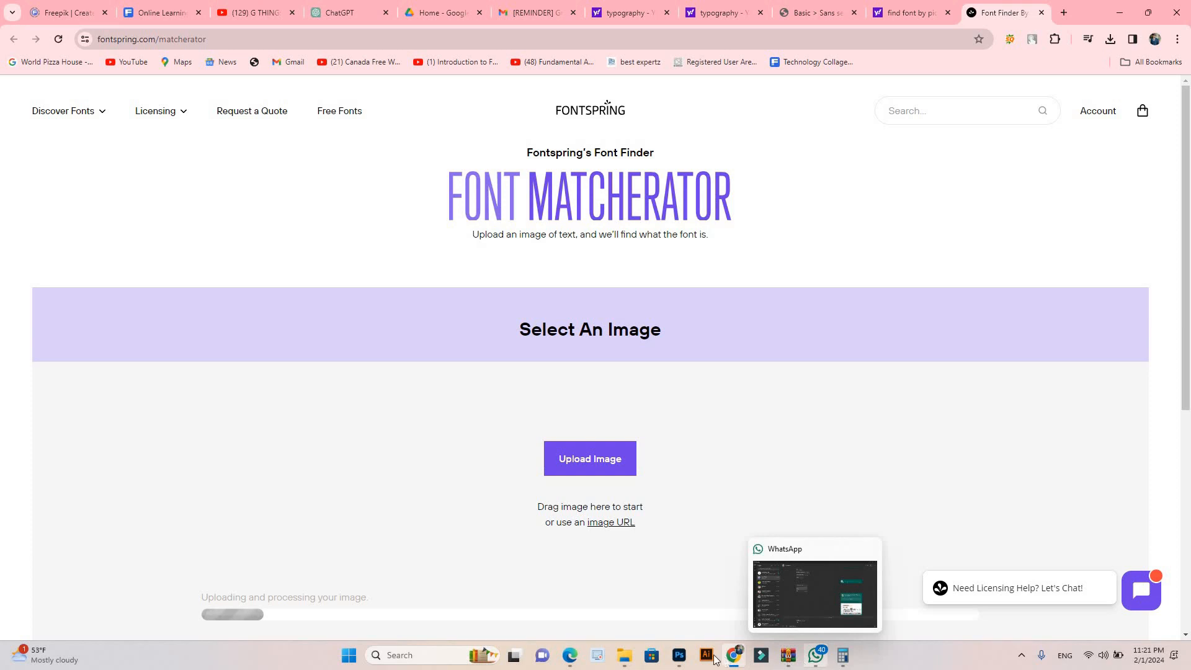
Step: Switch to Photoshop, practise selecting all letters of the wall text, and leave text editing with the Move tool
{"action": "left_click", "coordinate": [678, 655]}
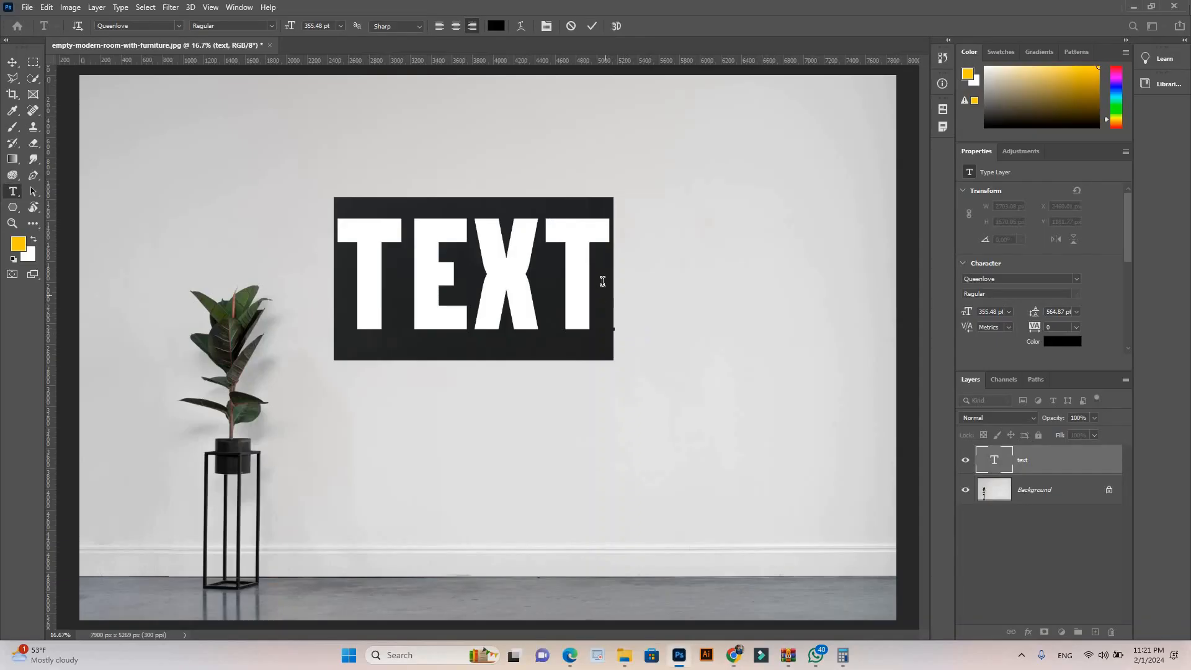
{"action": "left_click", "coordinate": [602, 282]}
{"action": "left_click", "coordinate": [13, 63]}
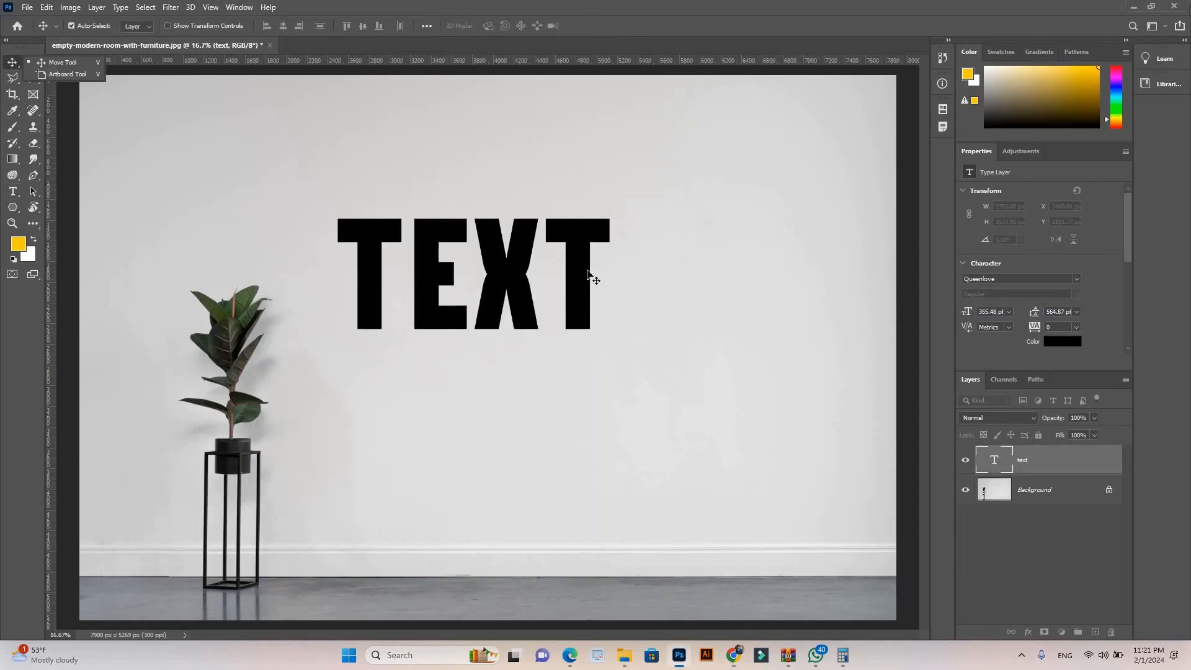
{"action": "double_click", "coordinate": [588, 269]}
{"action": "left_click_drag", "start_coordinate": [595, 263], "coordinate": [335, 264]}
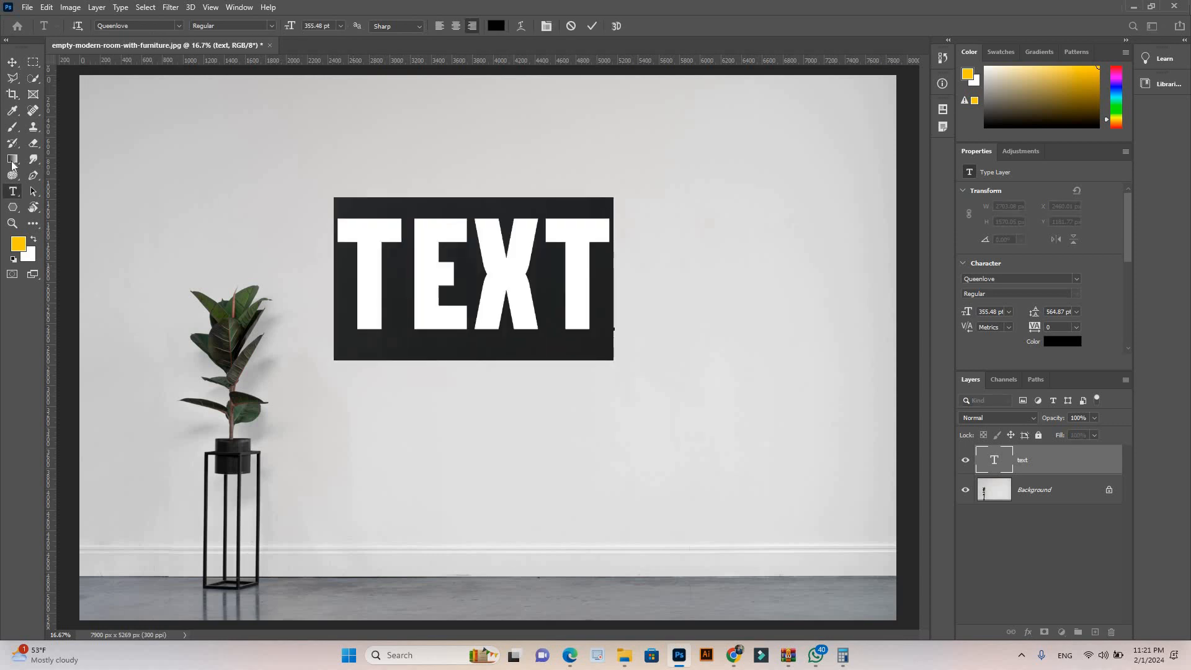
{"action": "left_click", "coordinate": [13, 62]}
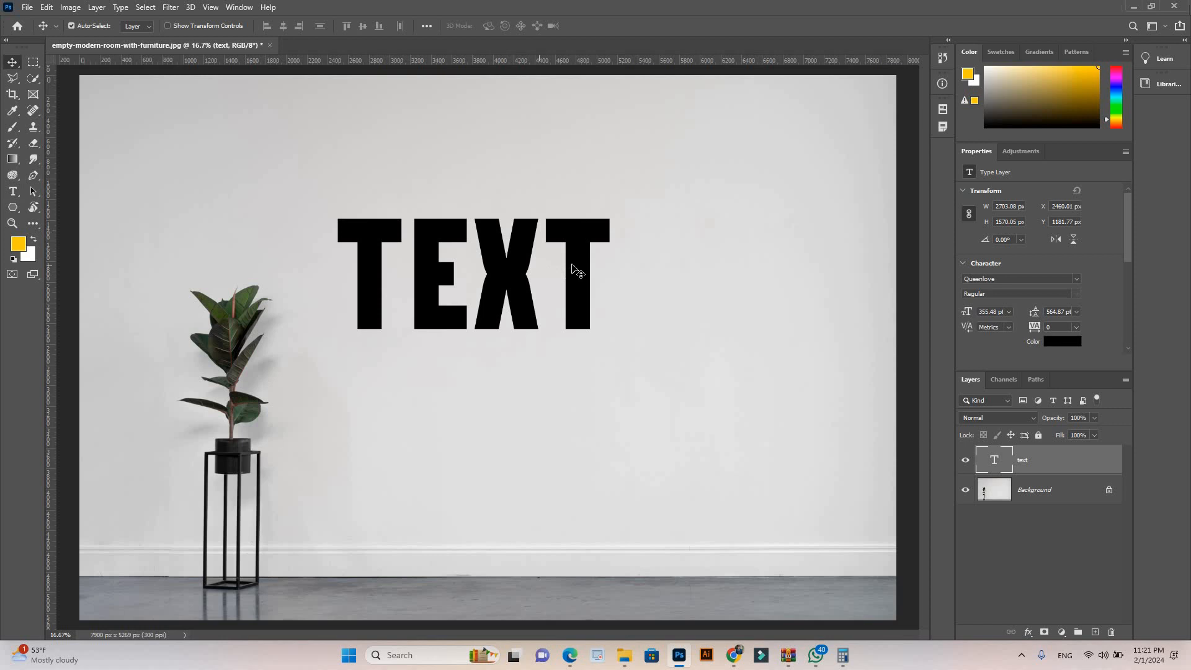
Step: Recolor only the last two letters, XT, of the wall text to red #fc0707
{"action": "double_click", "coordinate": [580, 263]}
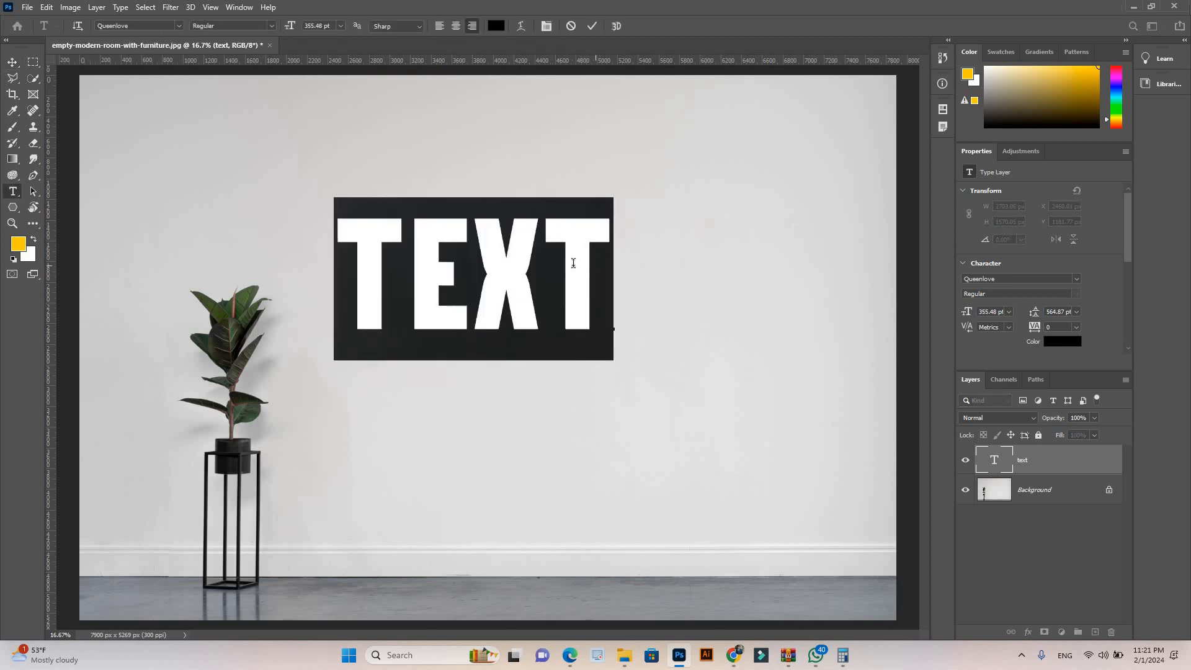
{"action": "left_click_drag", "start_coordinate": [573, 264], "coordinate": [485, 269]}
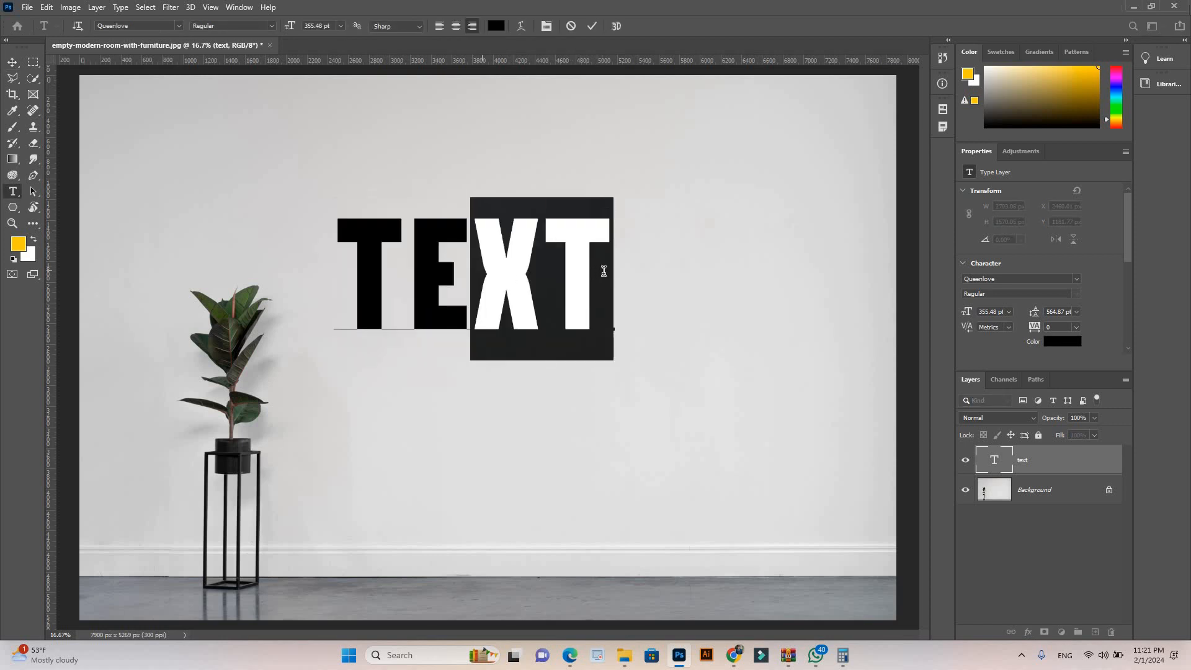
{"action": "left_click_drag", "start_coordinate": [596, 270], "coordinate": [486, 275]}
{"action": "left_click", "coordinate": [495, 27]}
{"action": "type", "text": "ff0000"}
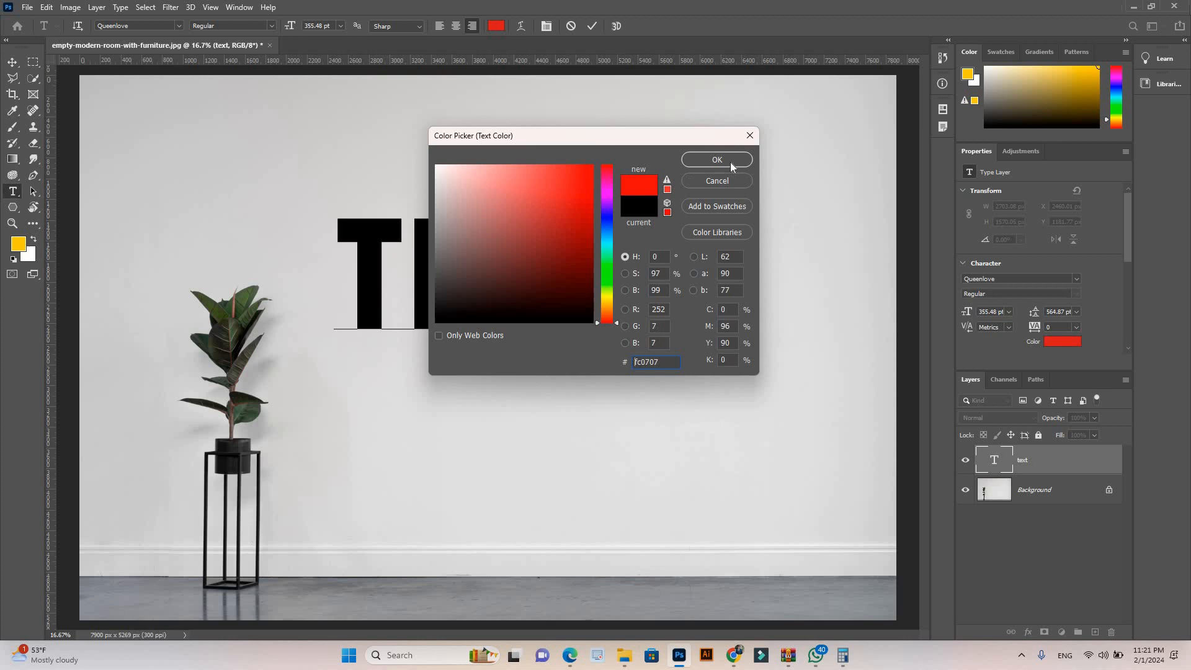
{"action": "key", "text": "Return"}
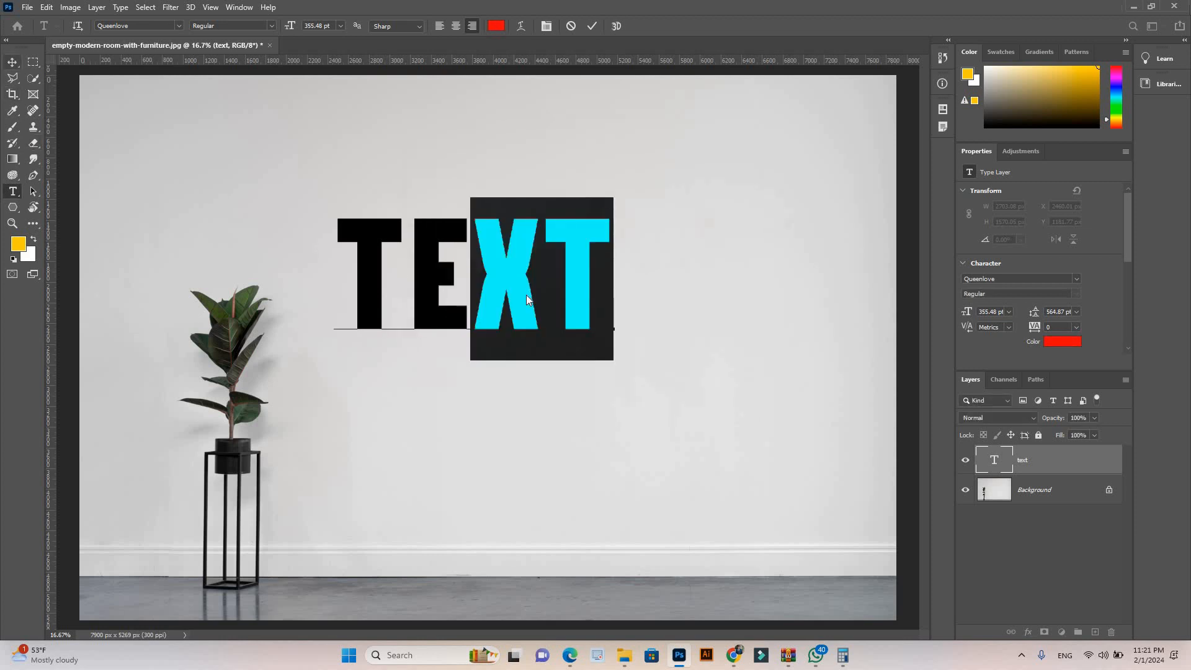
{"action": "left_click", "coordinate": [12, 62]}
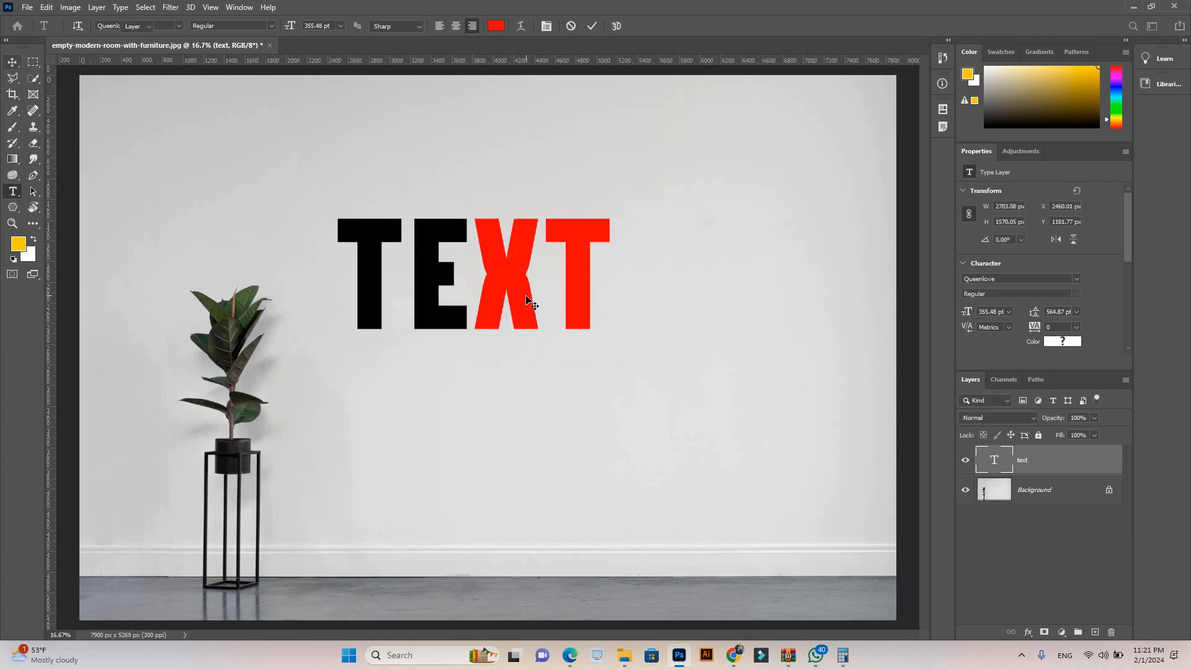
Step: Change the font of the whole word on the wall to Poppins in the Bold style
{"action": "double_click", "coordinate": [586, 260]}
{"action": "key", "text": "shift+Left"}
{"action": "key", "text": "shift+Left"}
{"action": "key", "text": "shift+Left"}
{"action": "key", "text": "shift+Left"}
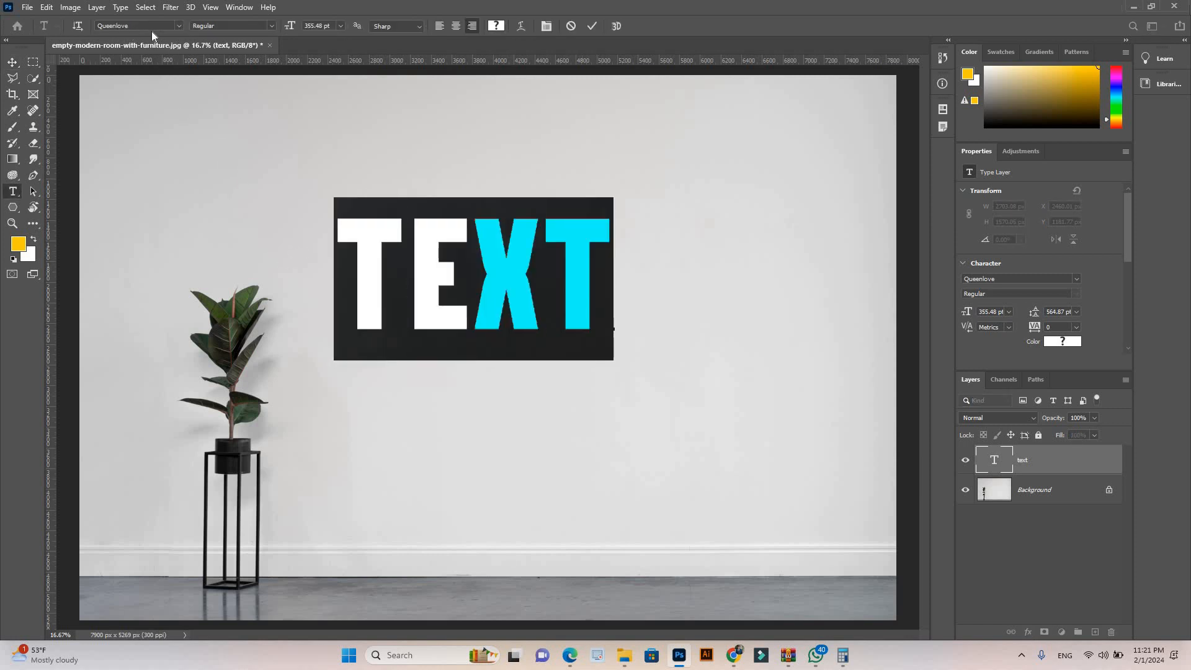
{"action": "left_click", "coordinate": [271, 25]}
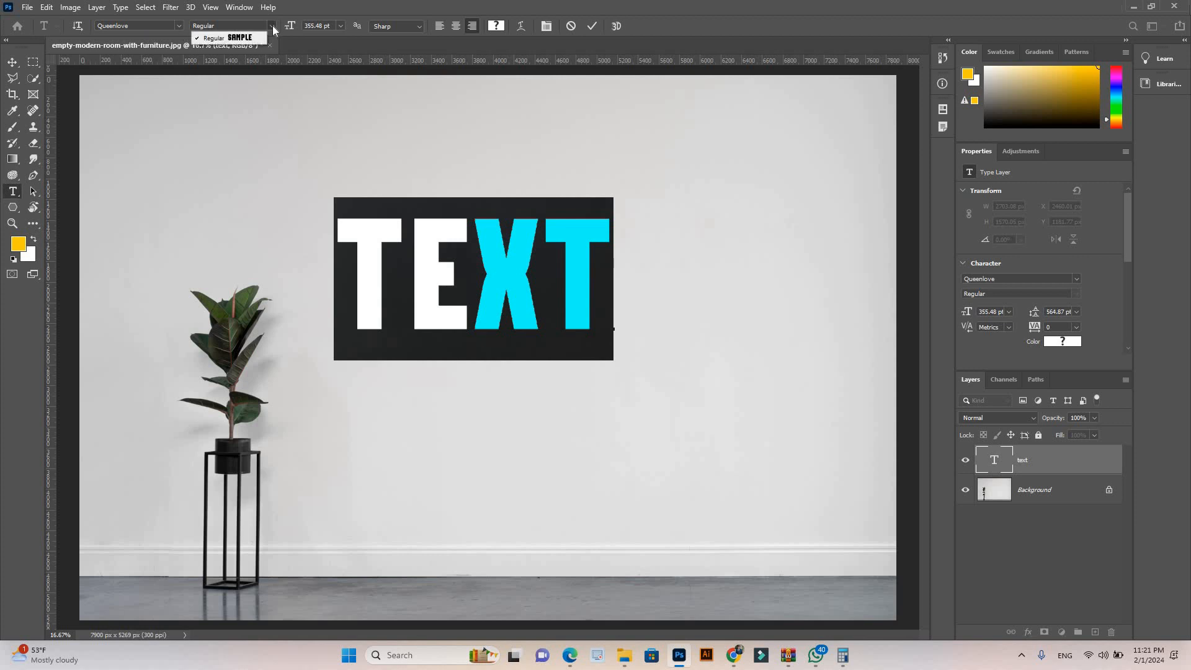
{"action": "left_click", "coordinate": [178, 28]}
{"action": "left_click", "coordinate": [179, 27]}
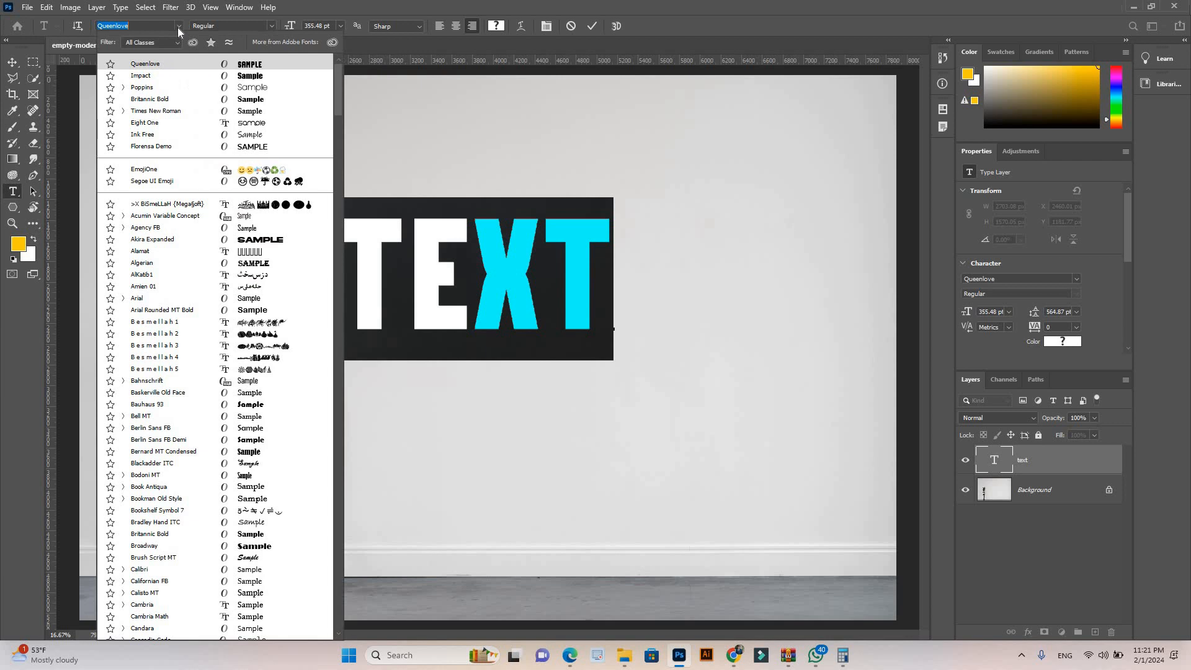
{"action": "left_click", "coordinate": [239, 87]}
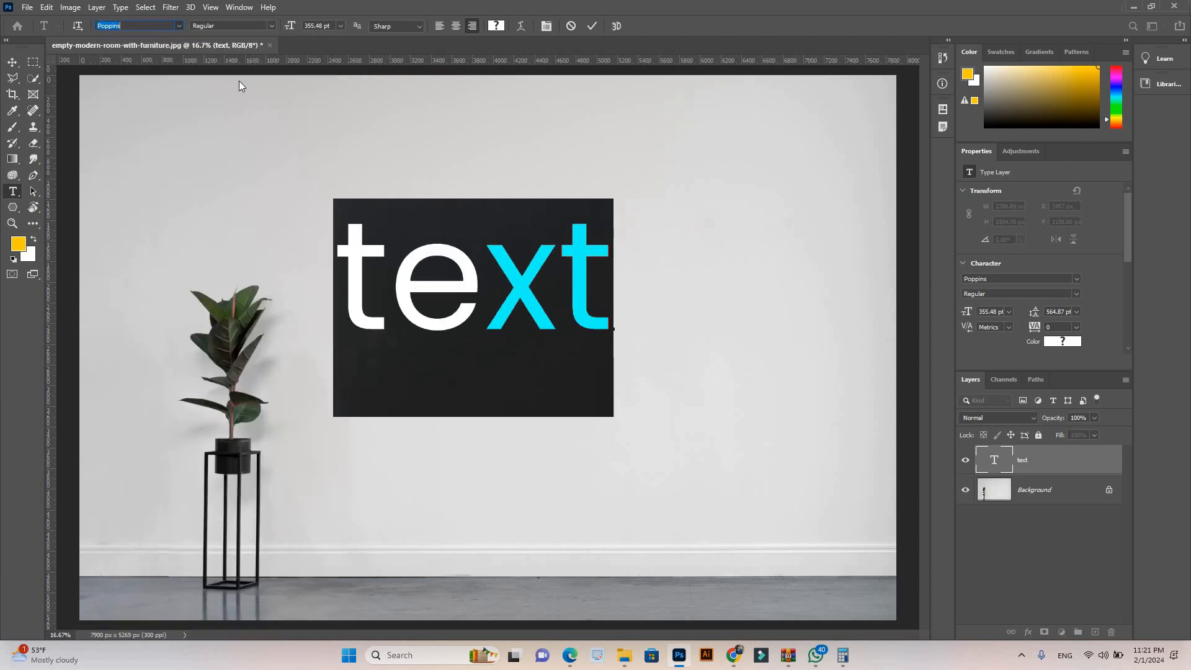
{"action": "left_click", "coordinate": [271, 26]}
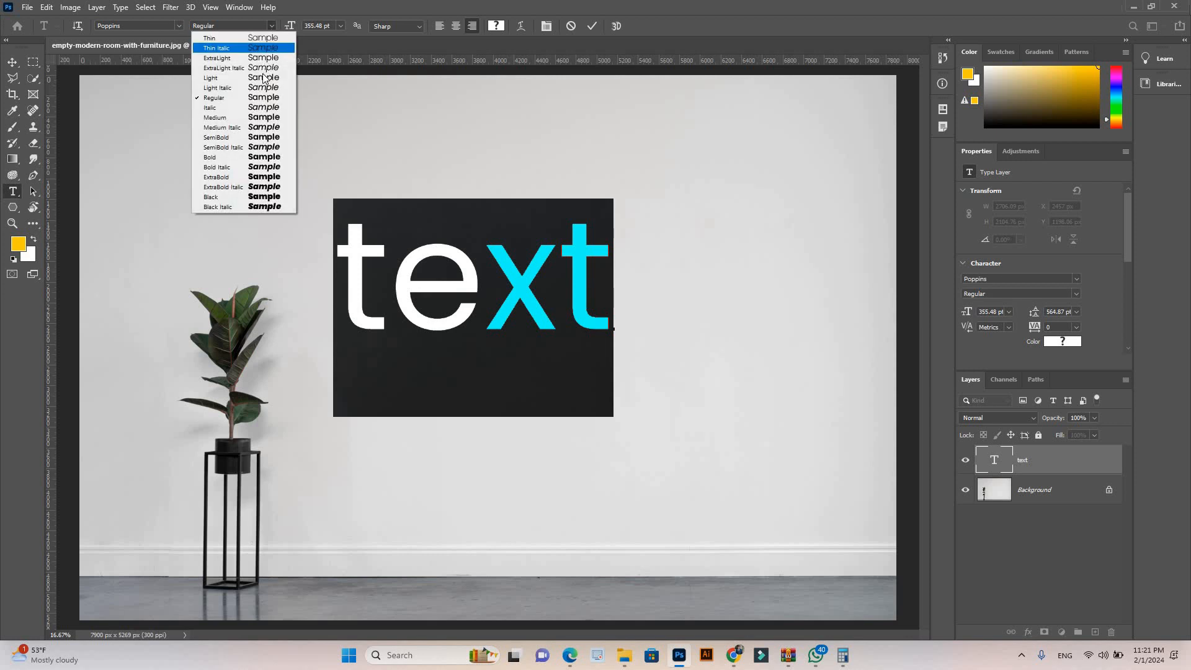
{"action": "left_click", "coordinate": [258, 157]}
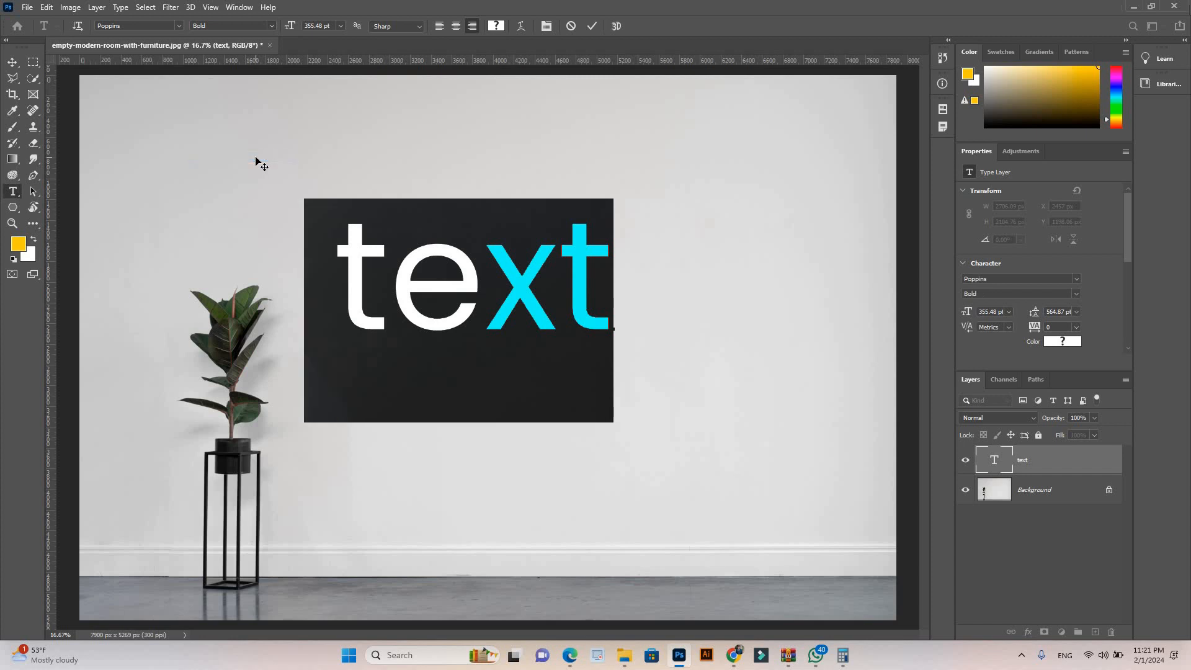
{"action": "left_click", "coordinate": [12, 62]}
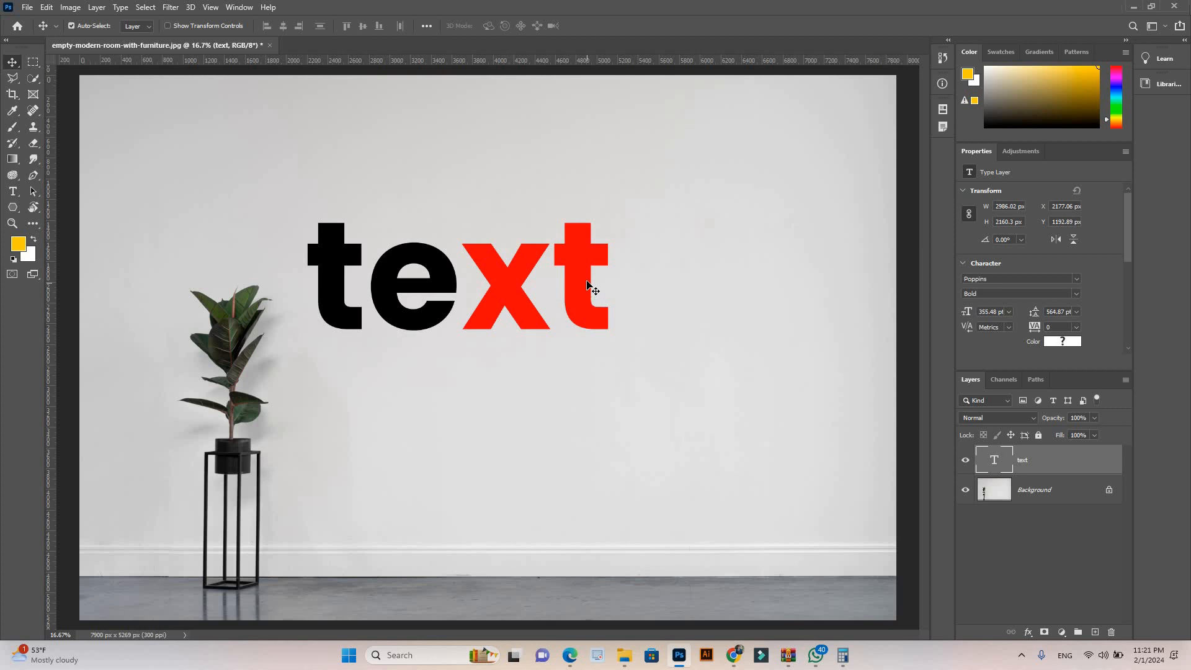
Step: Select the whole word, try Smooth anti-aliasing on it, and set the anti-aliasing method to None
{"action": "double_click", "coordinate": [597, 264]}
{"action": "left_click", "coordinate": [308, 259], "text": "shift"}
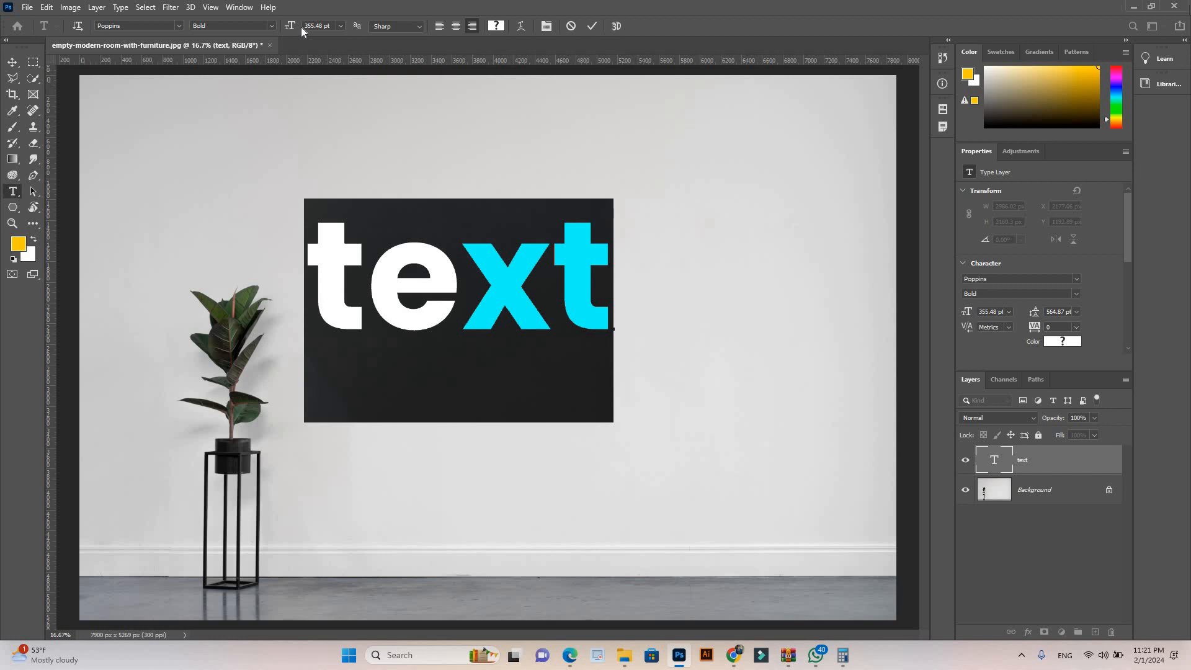
{"action": "left_click", "coordinate": [418, 26]}
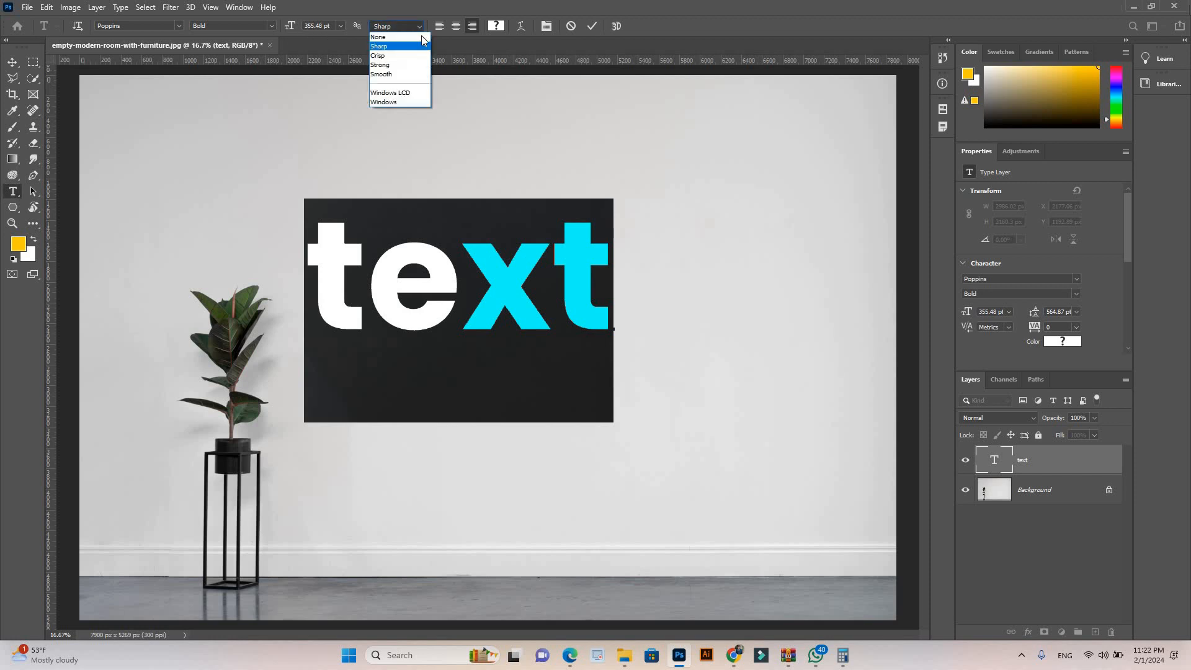
{"action": "left_click", "coordinate": [397, 74]}
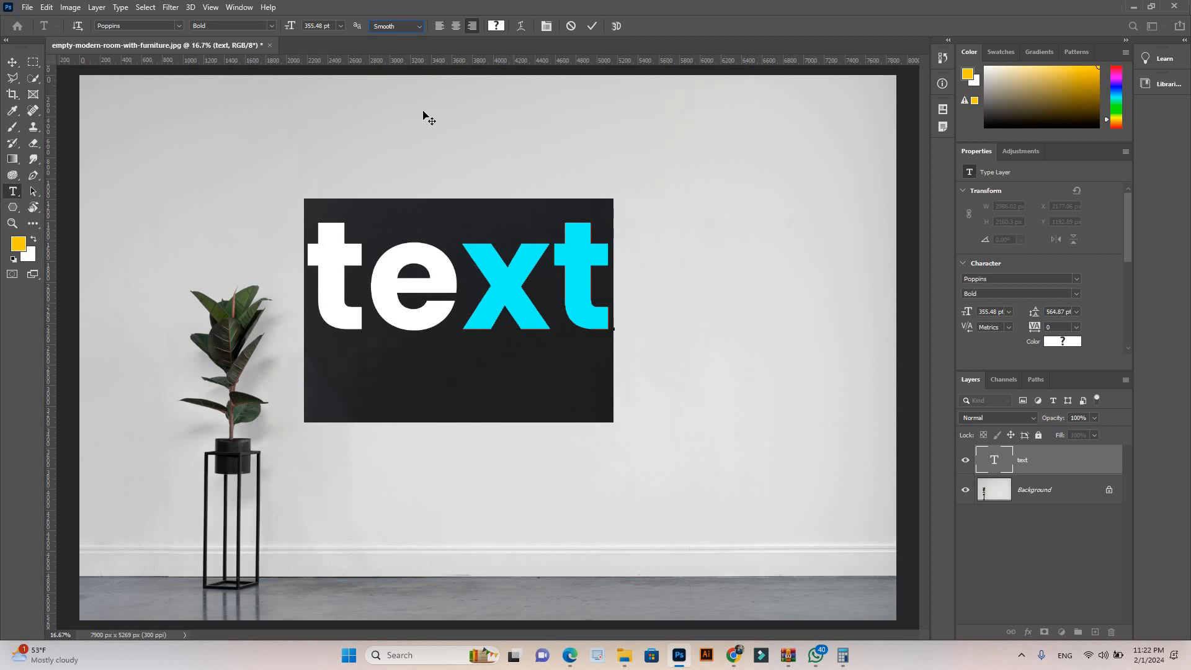
{"action": "left_click", "coordinate": [417, 27]}
{"action": "left_click", "coordinate": [413, 38]}
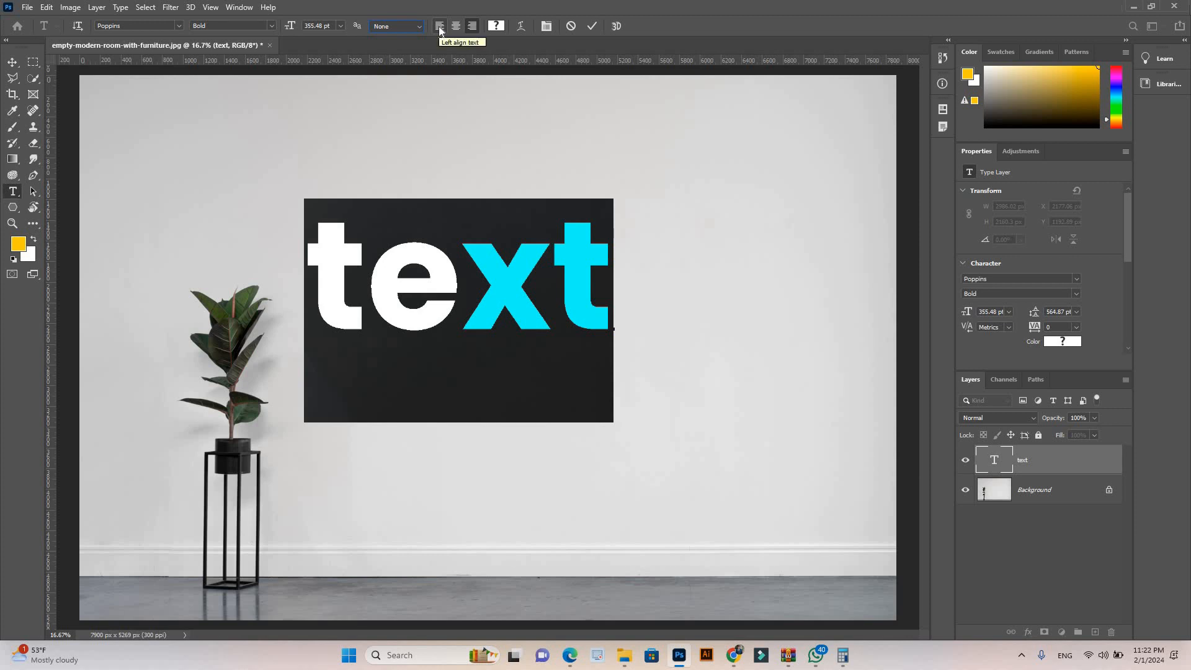
Step: Copy the word and paste it repeatedly to form two lines, "text texttext" and "texttexttext", in the same text layer
{"action": "left_click", "coordinate": [595, 271]}
{"action": "key", "text": "shift+Left"}
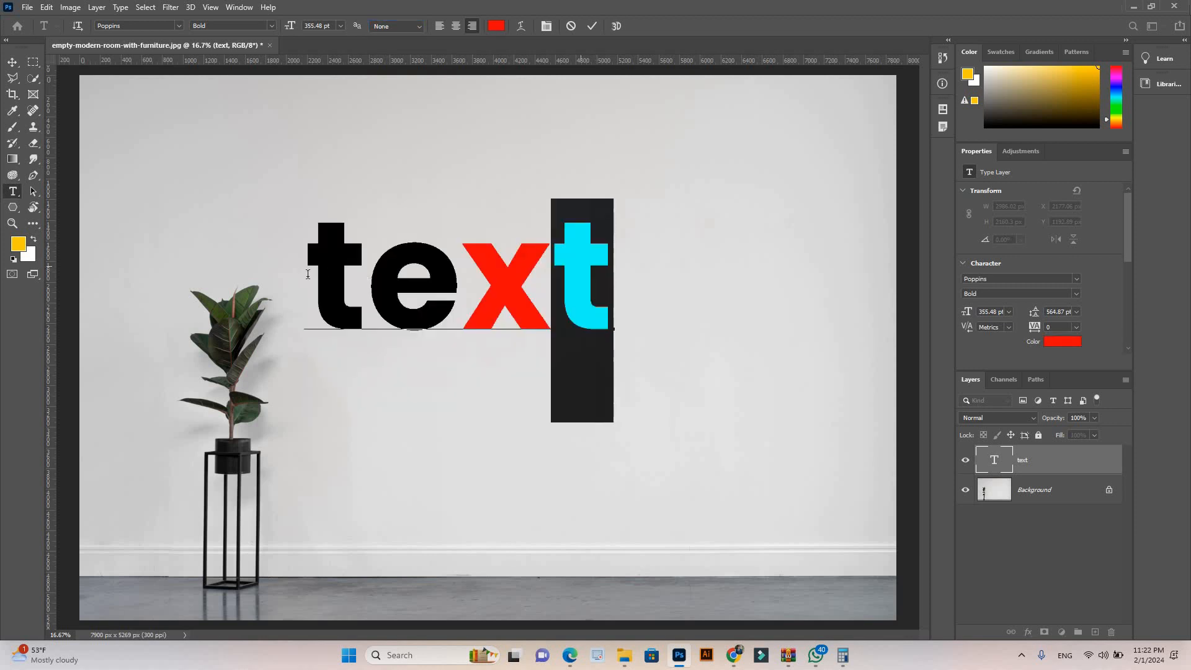
{"action": "key", "text": "shift+Left"}
{"action": "key", "text": "shift+Left"}
{"action": "key", "text": "shift+Left"}
{"action": "key", "text": "ctrl+c"}
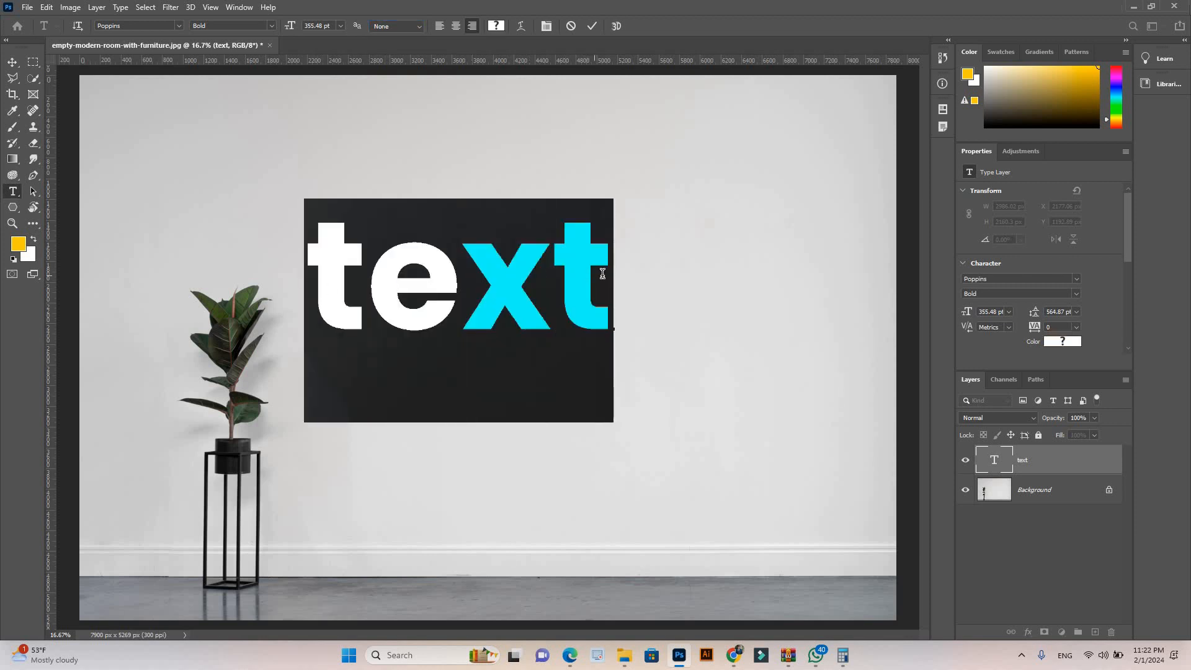
{"action": "left_click", "coordinate": [602, 273]}
{"action": "key", "text": "ctrl+v"}
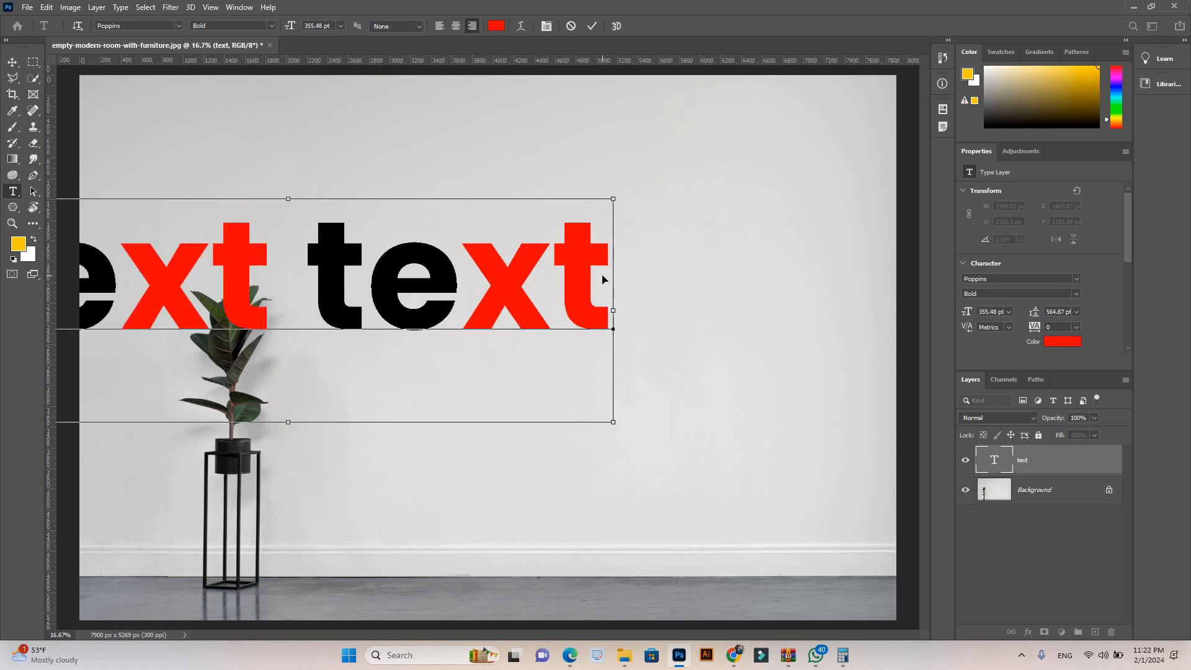
{"action": "key", "text": "ctrl+v"}
{"action": "key", "text": "Return"}
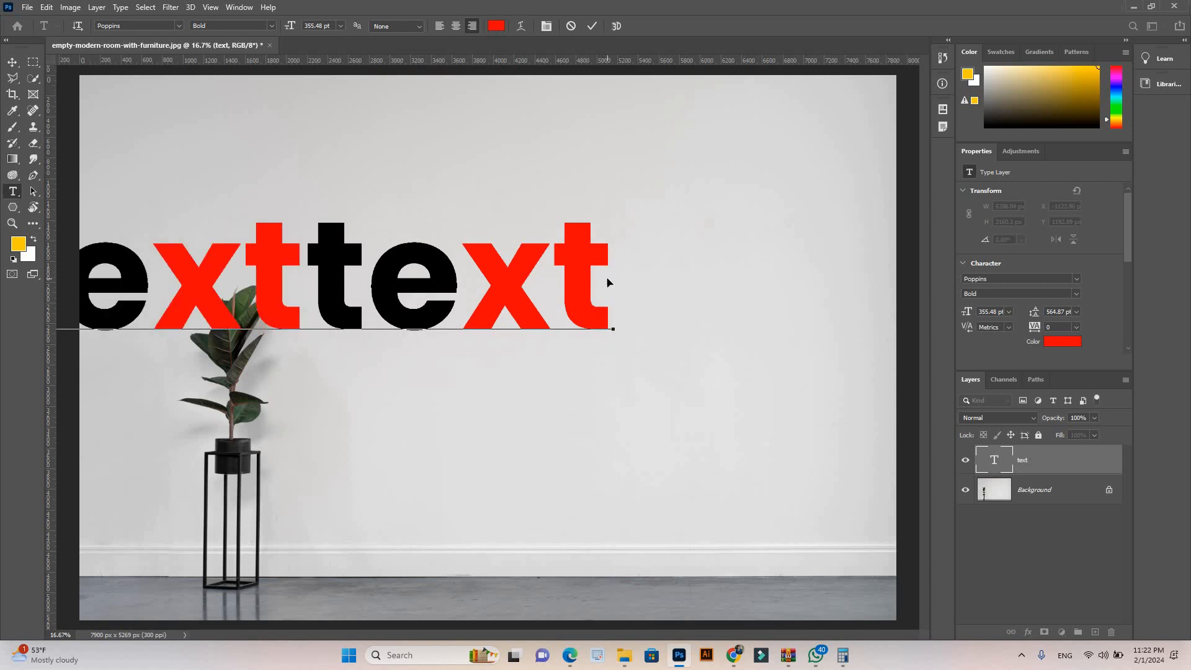
{"action": "key", "text": "ctrl+v"}
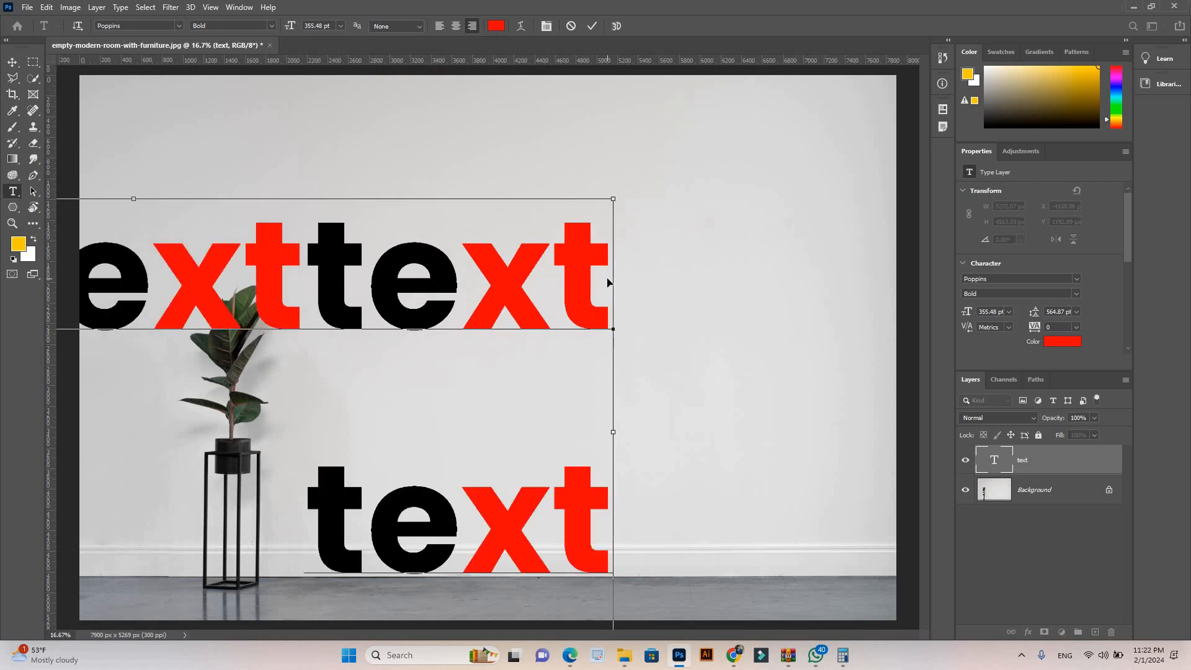
{"action": "key", "text": "ctrl+v"}
{"action": "key", "text": "ctrl+Return"}
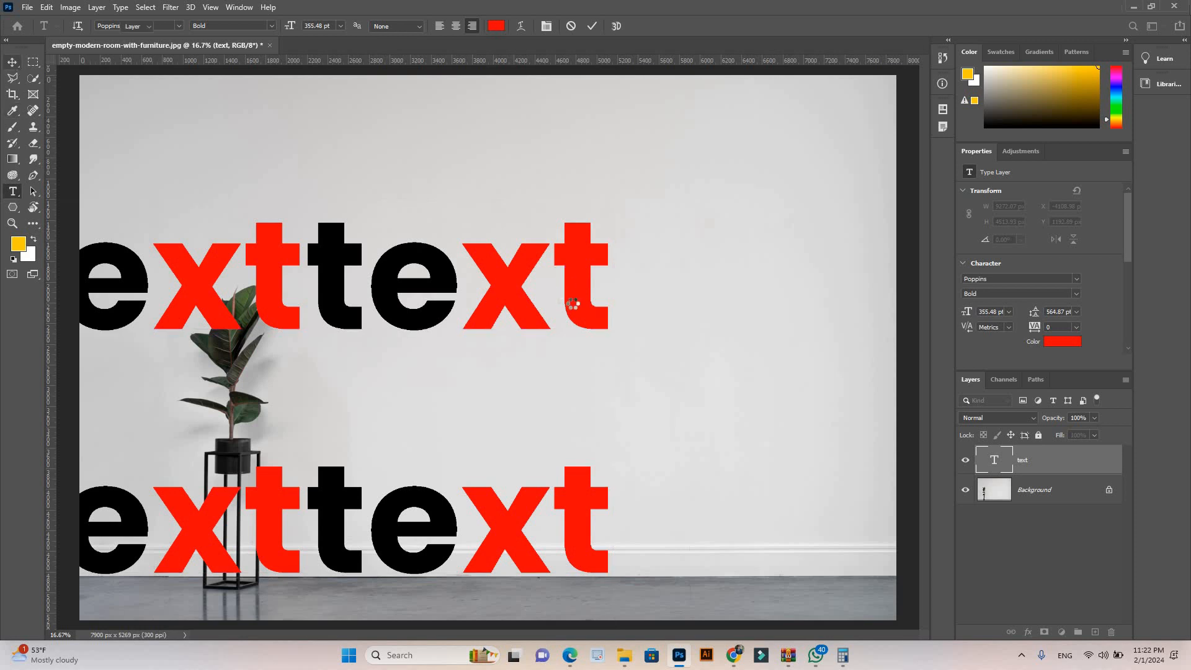
Step: Scale the two-line text down to about 5101 px wide with Free Transform and position it fully on the wall
{"action": "key", "text": "v"}
{"action": "left_click_drag", "start_coordinate": [660, 262], "coordinate": [735, 234]}
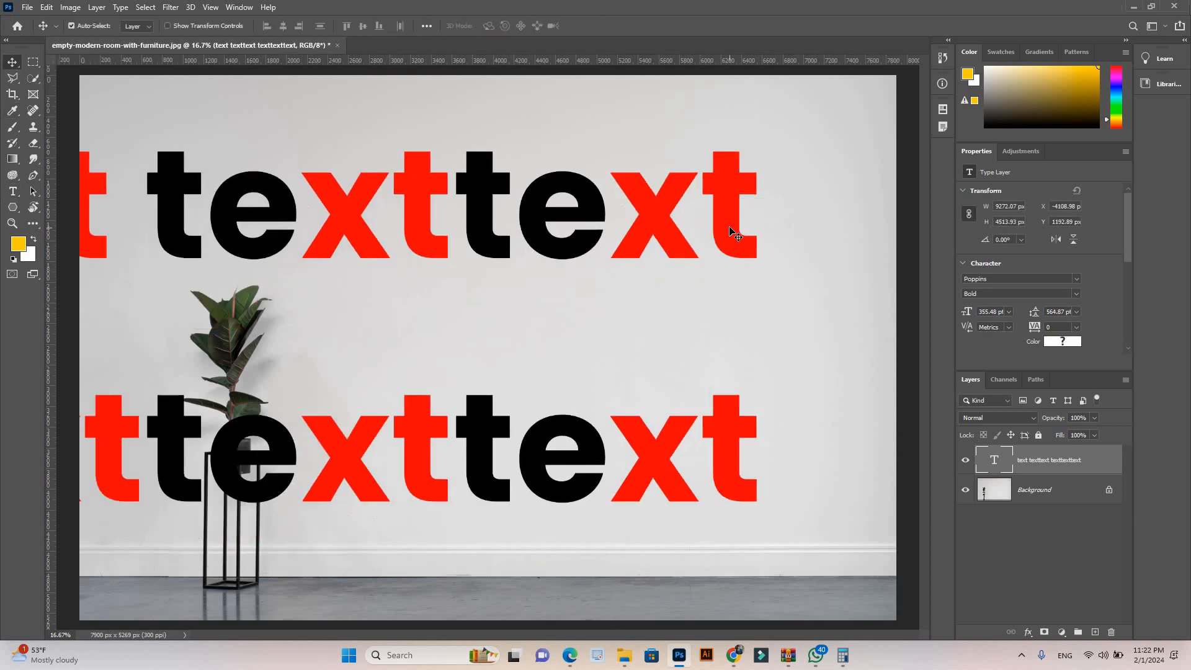
{"action": "key", "text": "ctrl+t"}
{"action": "left_click_drag", "start_coordinate": [356, 370], "coordinate": [313, 391]}
{"action": "left_click_drag", "start_coordinate": [701, 193], "coordinate": [800, 206]}
{"action": "key", "text": "Return"}
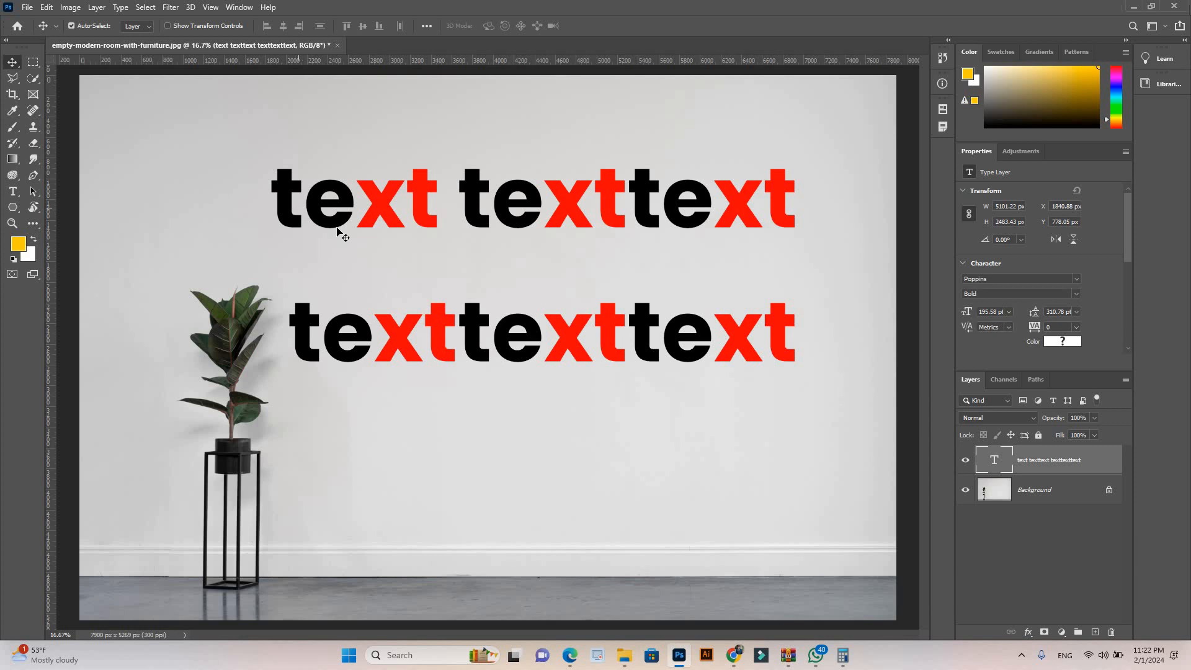
Step: Left-align both lines of the text layer and move the text back onto the wall
{"action": "double_click", "coordinate": [783, 322]}
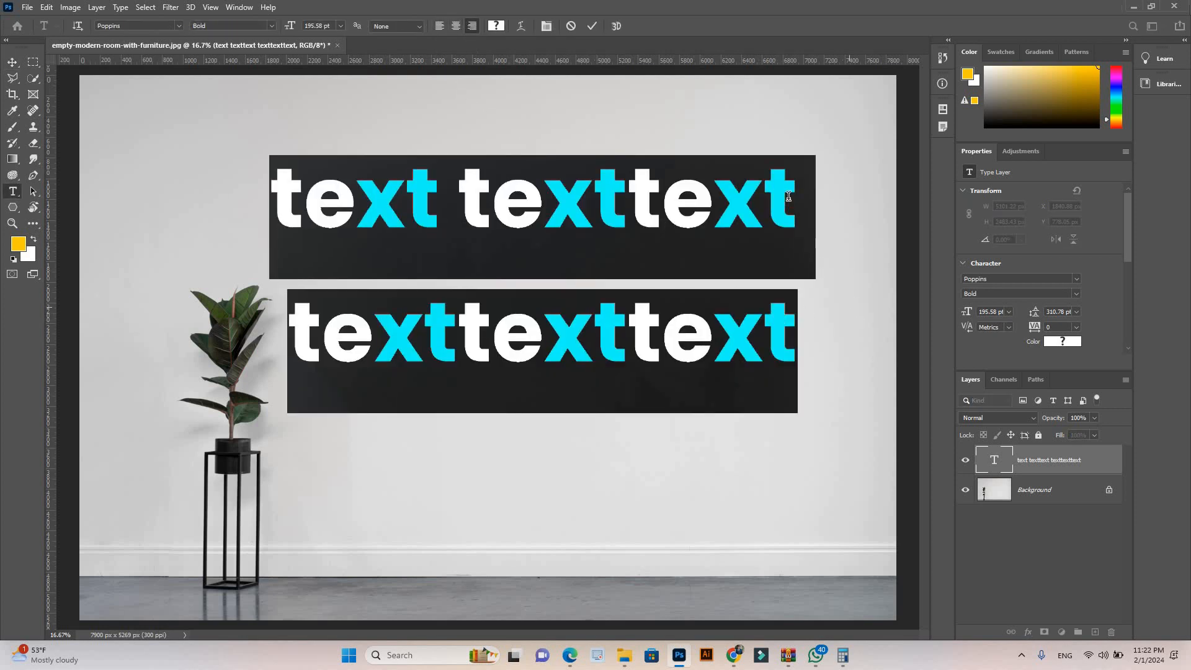
{"action": "left_click", "coordinate": [439, 26]}
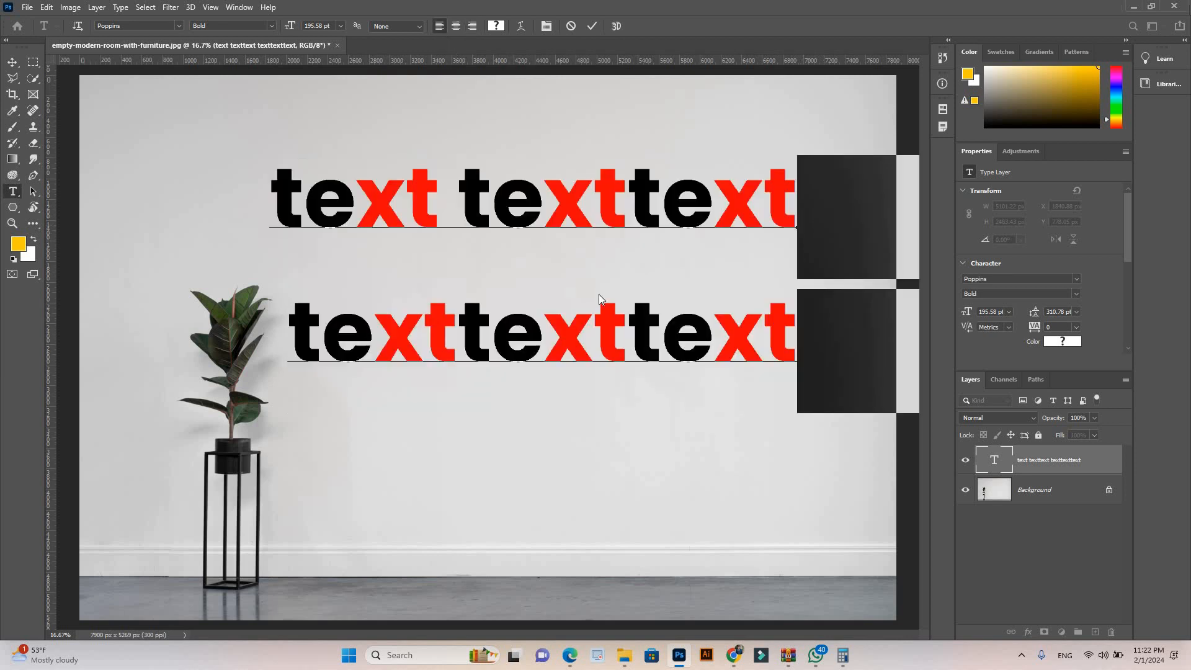
{"action": "left_click", "coordinate": [12, 62]}
{"action": "left_click_drag", "start_coordinate": [827, 225], "coordinate": [322, 245]}
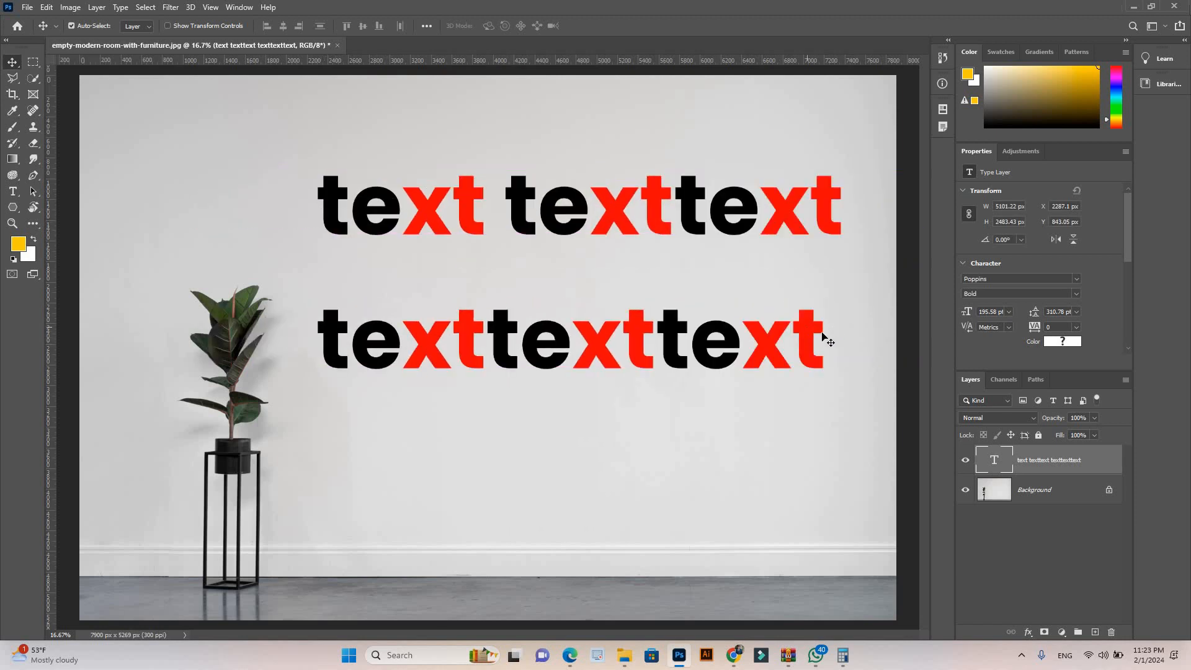
Step: Center-align both lines of the text layer and reposition the text on the wall beside and above the plant
{"action": "double_click", "coordinate": [752, 304]}
{"action": "key", "text": "ctrl+a"}
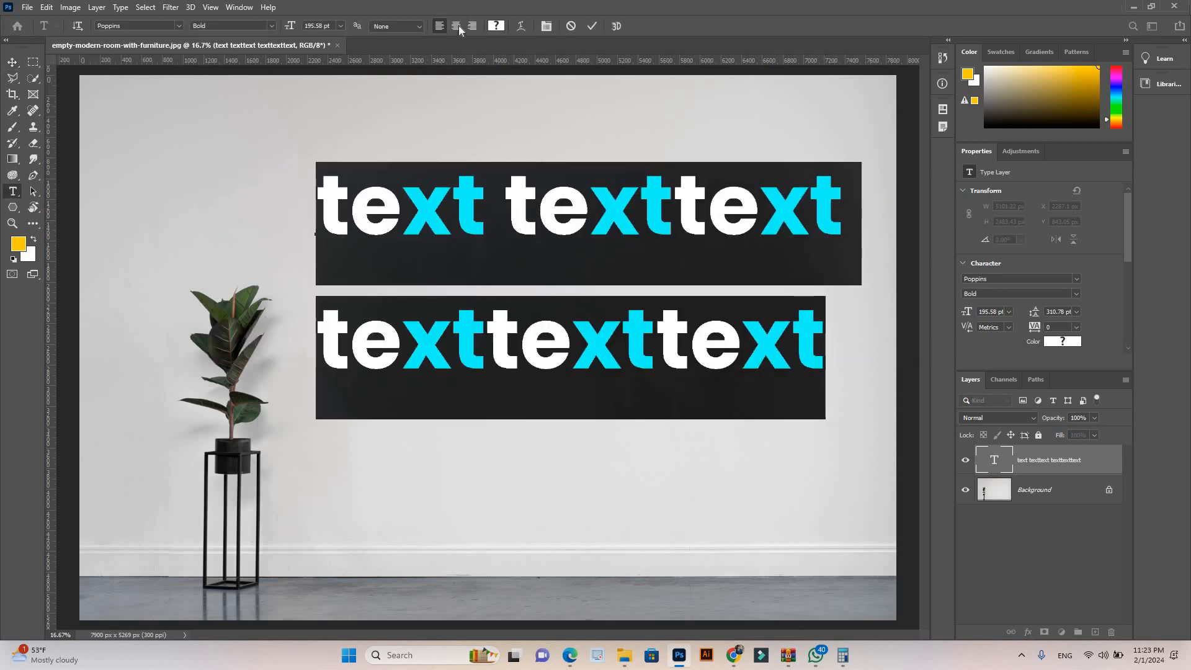
{"action": "left_click", "coordinate": [459, 27]}
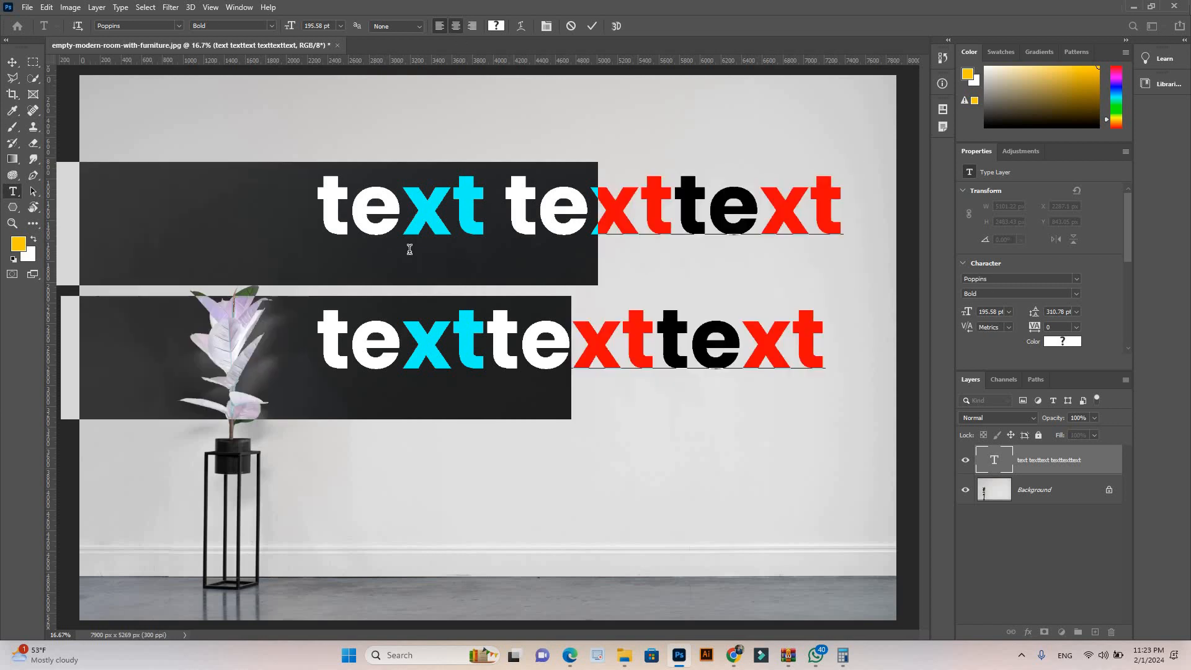
{"action": "left_click", "coordinate": [13, 62]}
{"action": "left_click_drag", "start_coordinate": [472, 214], "coordinate": [724, 208]}
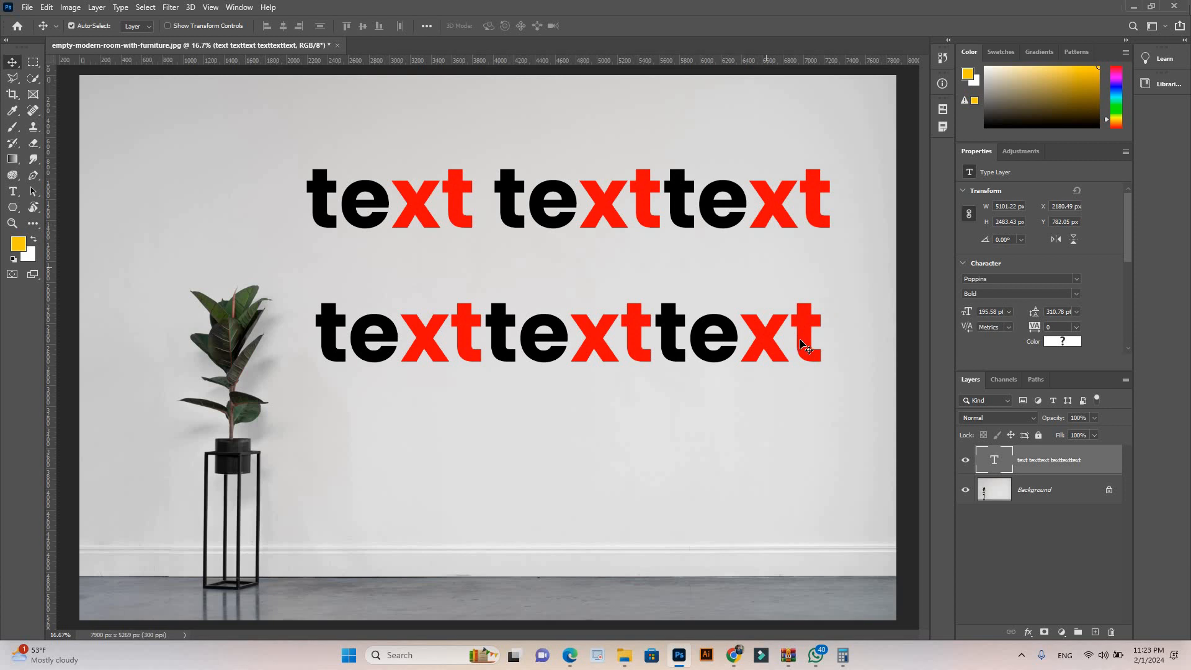
Step: Select both text lines and reduce their leading to 149 pt
{"action": "double_click", "coordinate": [805, 347]}
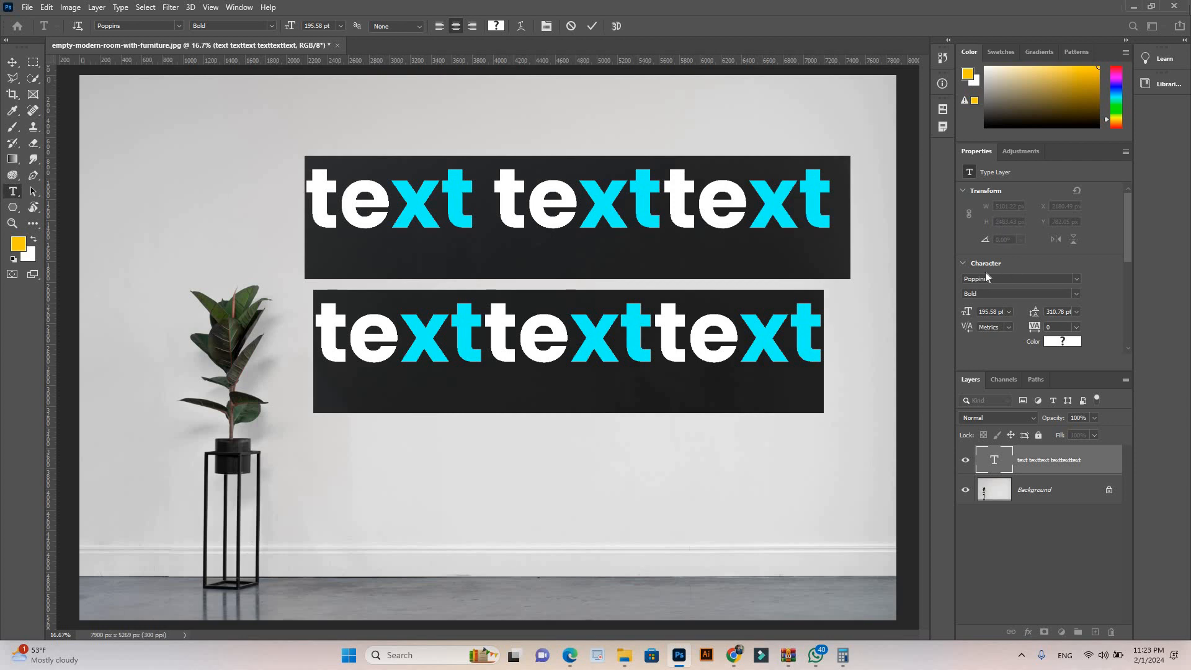
{"action": "left_click_drag", "start_coordinate": [1129, 242], "coordinate": [1129, 252]}
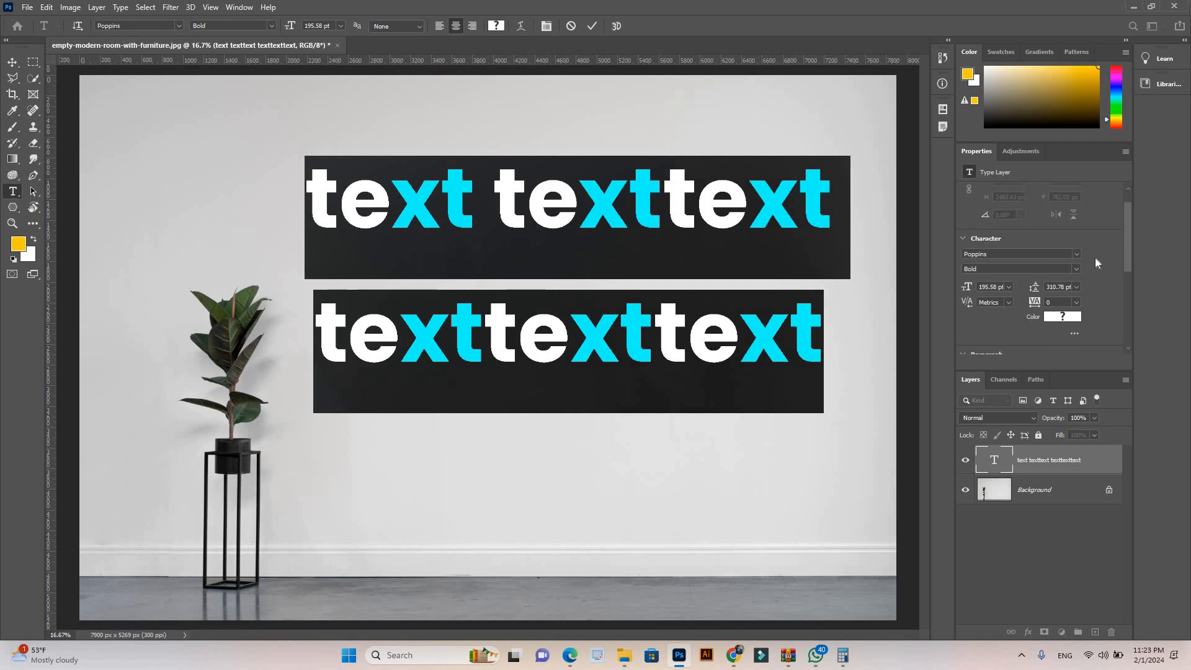
{"action": "left_click_drag", "start_coordinate": [1129, 243], "coordinate": [1129, 251]}
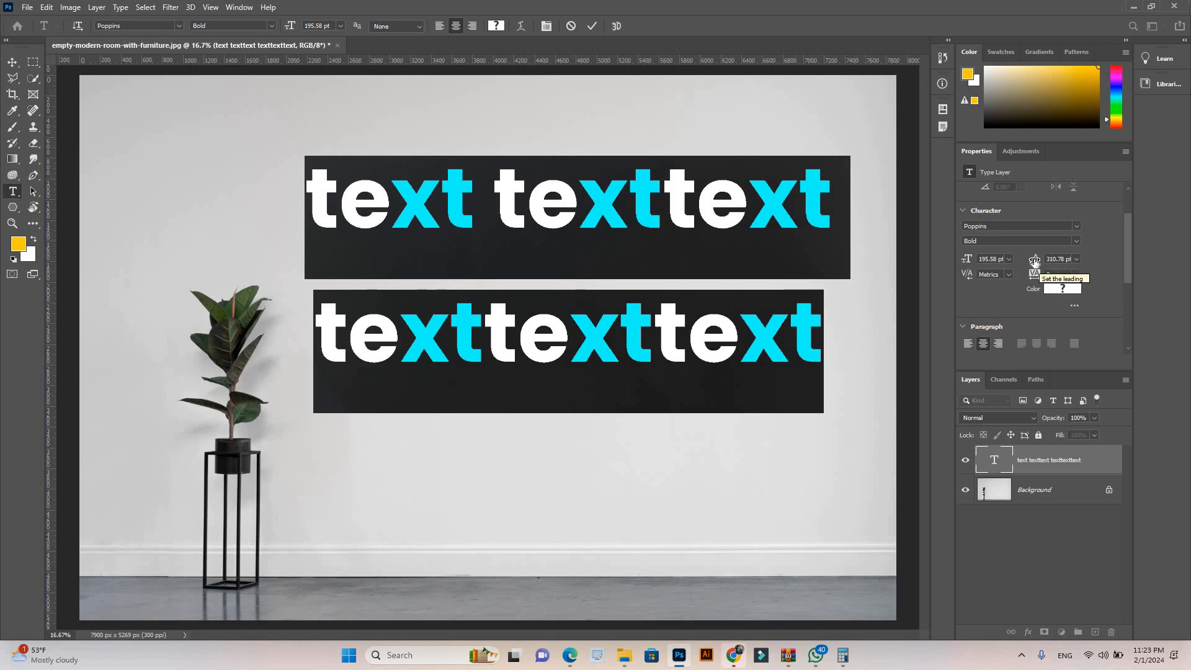
{"action": "left_click_drag", "start_coordinate": [1031, 262], "coordinate": [935, 262]}
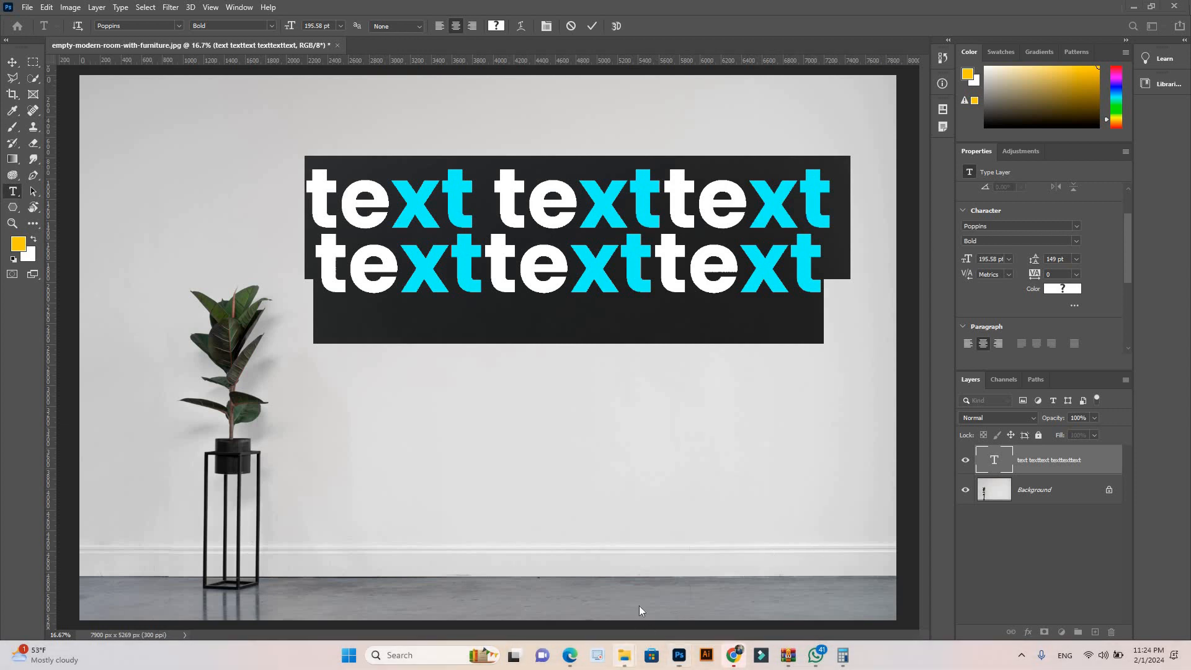
Step: Switch to File Explorer, open the poster "ai with DM-09" from the Technolangs JT folder, examine its heading's line spacing, and close it
{"action": "mouse_move", "coordinate": [624, 659]}
{"action": "left_click", "coordinate": [673, 590]}
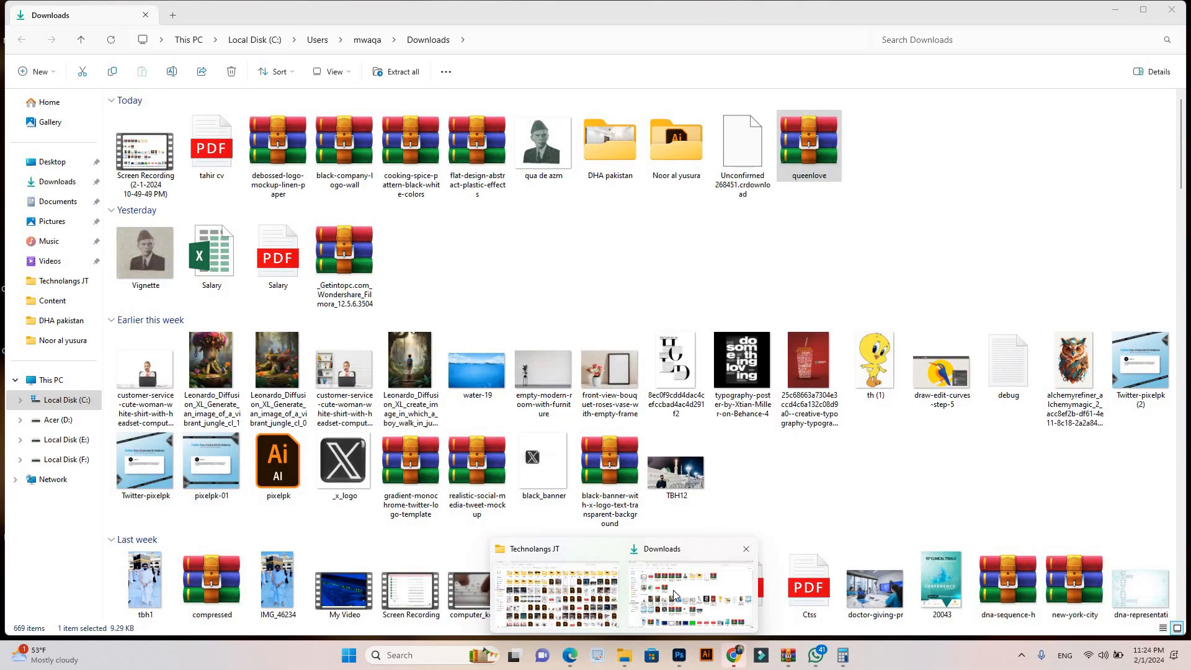
{"action": "left_click", "coordinate": [624, 590]}
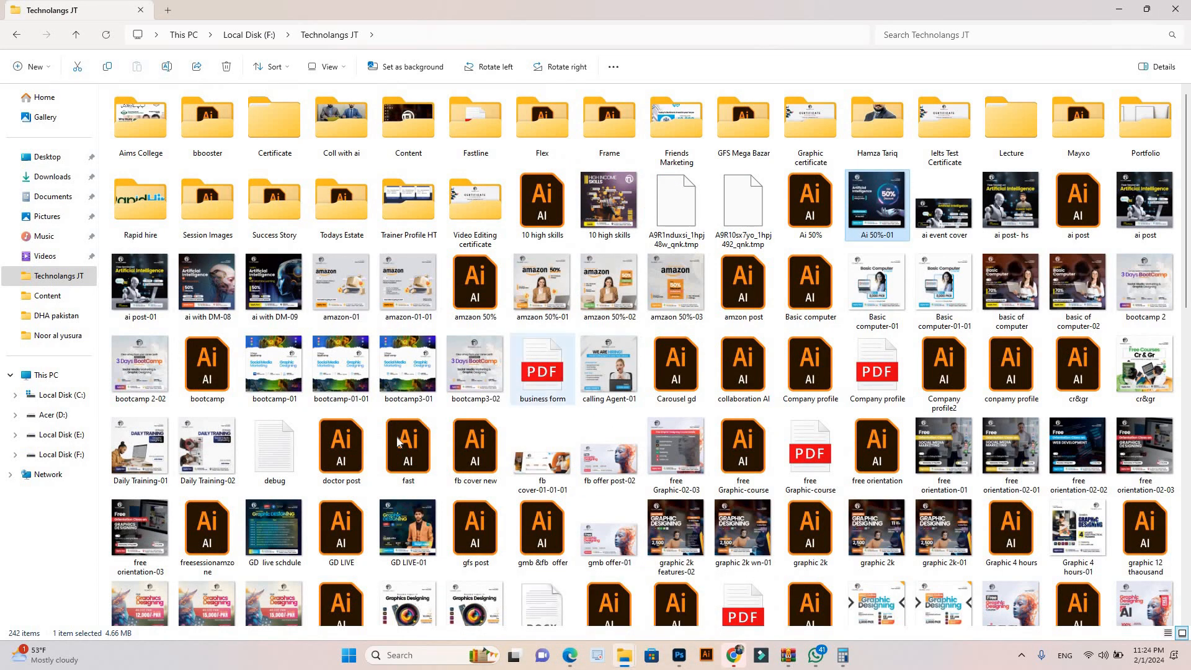
{"action": "double_click", "coordinate": [264, 286]}
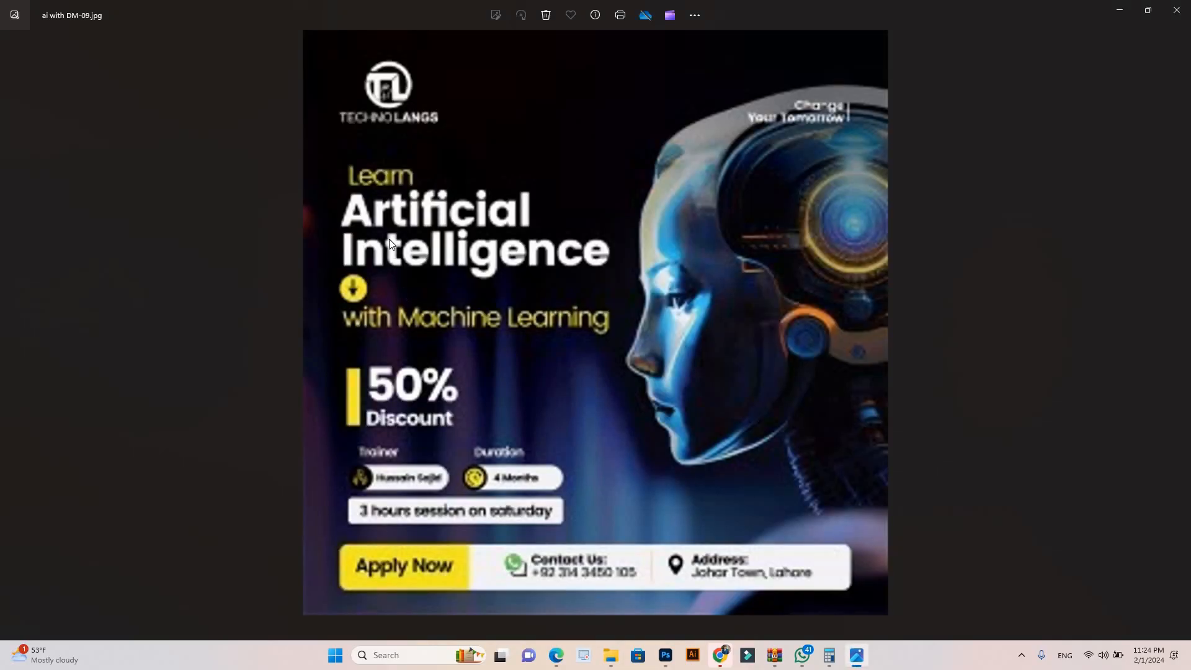
{"action": "scroll", "coordinate": [208, 185], "scroll_direction": "up", "scroll_amount": 2}
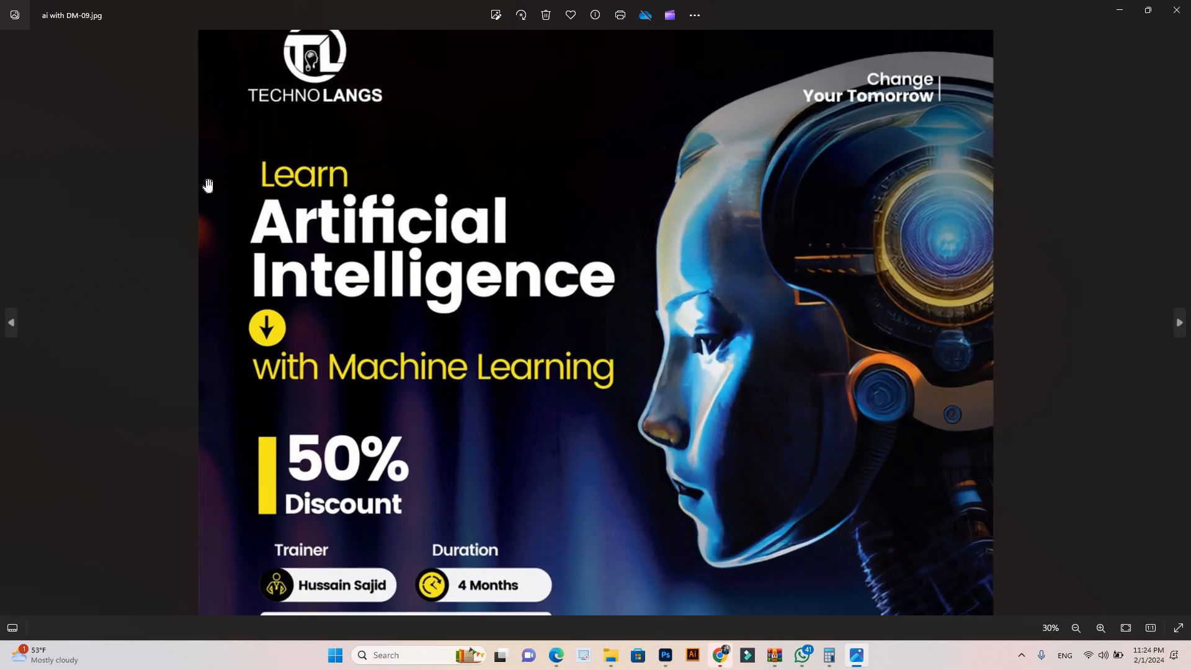
{"action": "scroll", "coordinate": [208, 184], "scroll_direction": "up", "scroll_amount": 1}
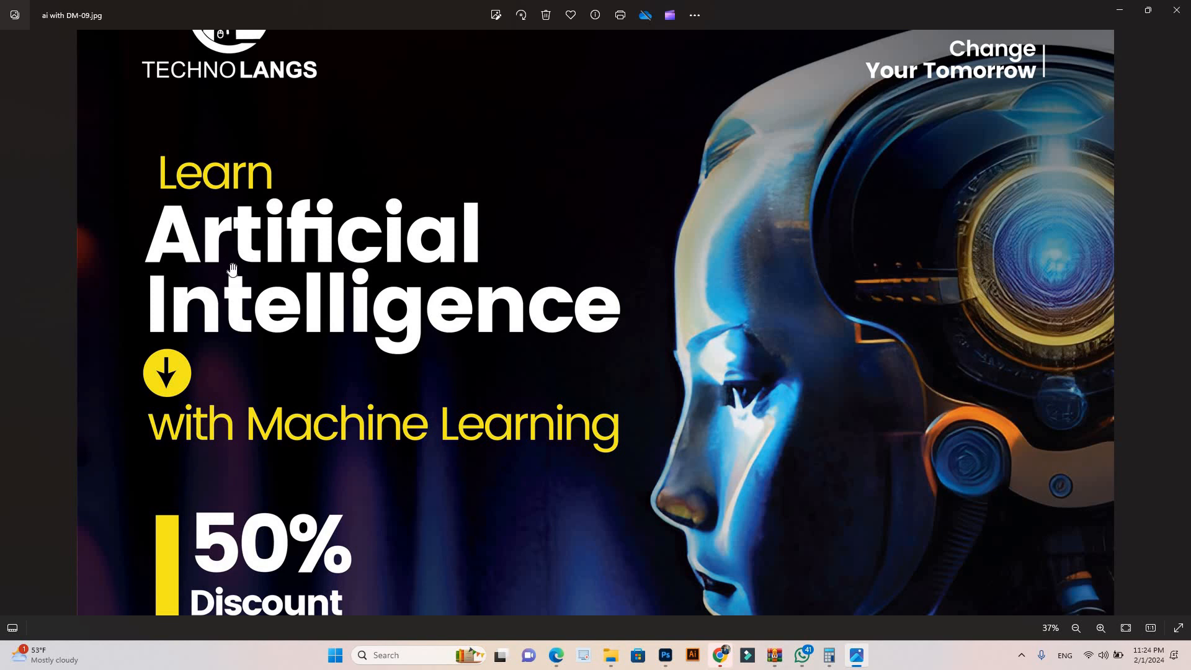
{"action": "scroll", "coordinate": [411, 399], "scroll_direction": "down", "scroll_amount": 2}
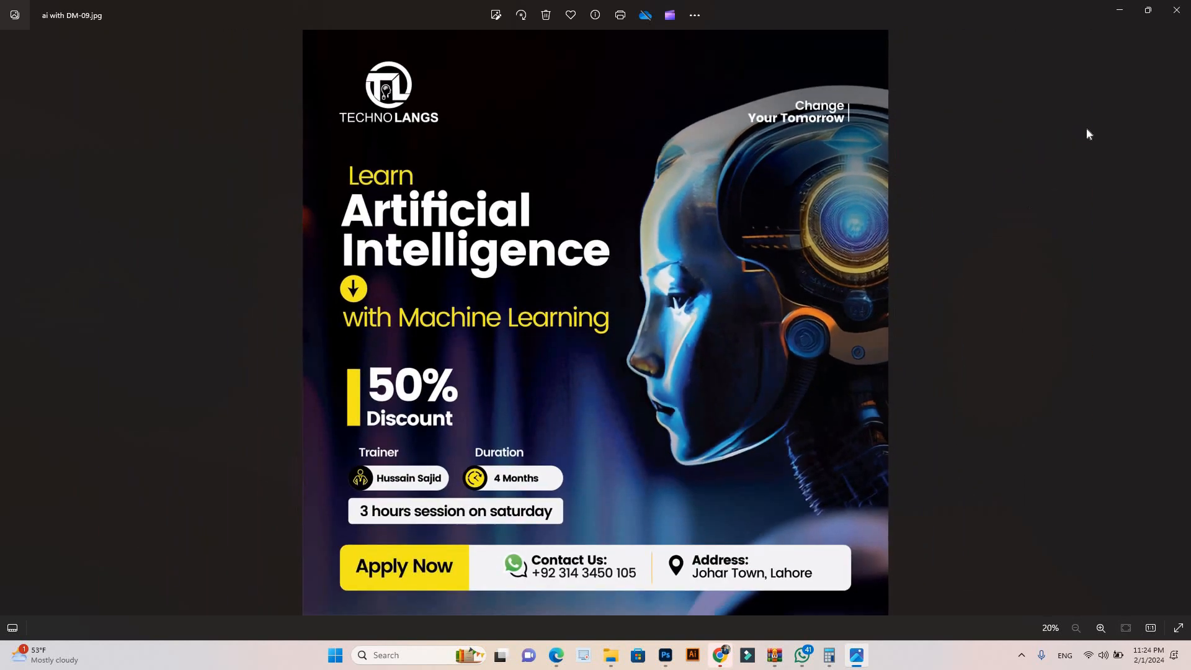
{"action": "left_click", "coordinate": [1176, 10]}
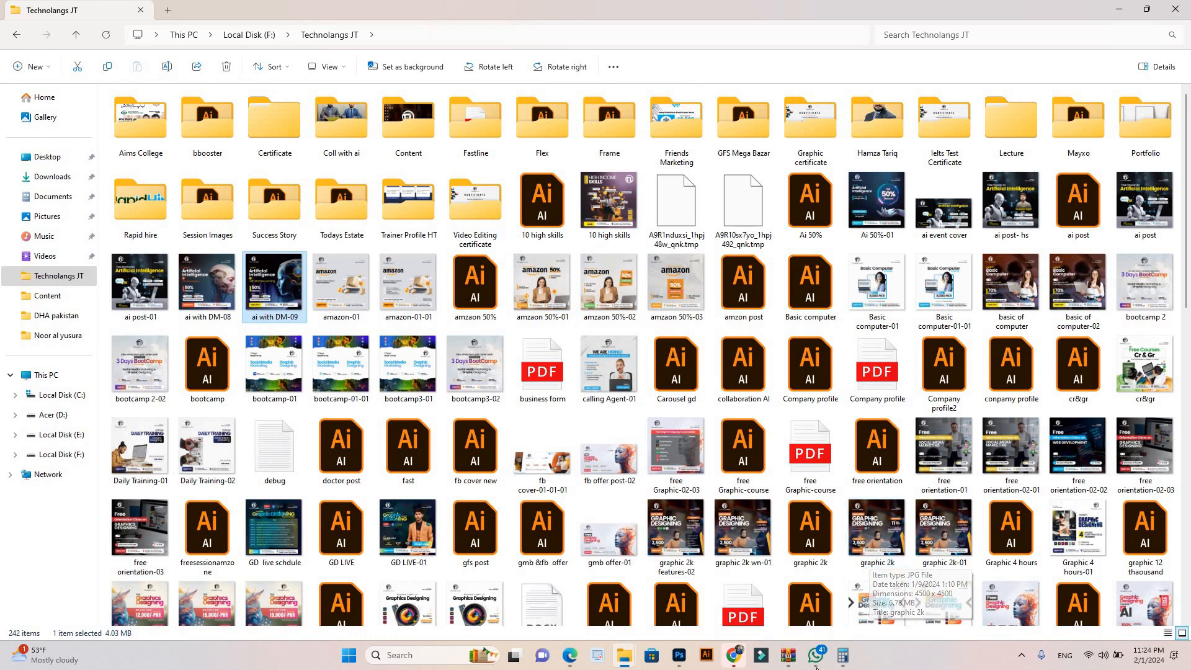
Step: Switch back to Photoshop, tighten the tracking of the first word in the upper line to -100, and commit the edit
{"action": "mouse_move", "coordinate": [738, 662]}
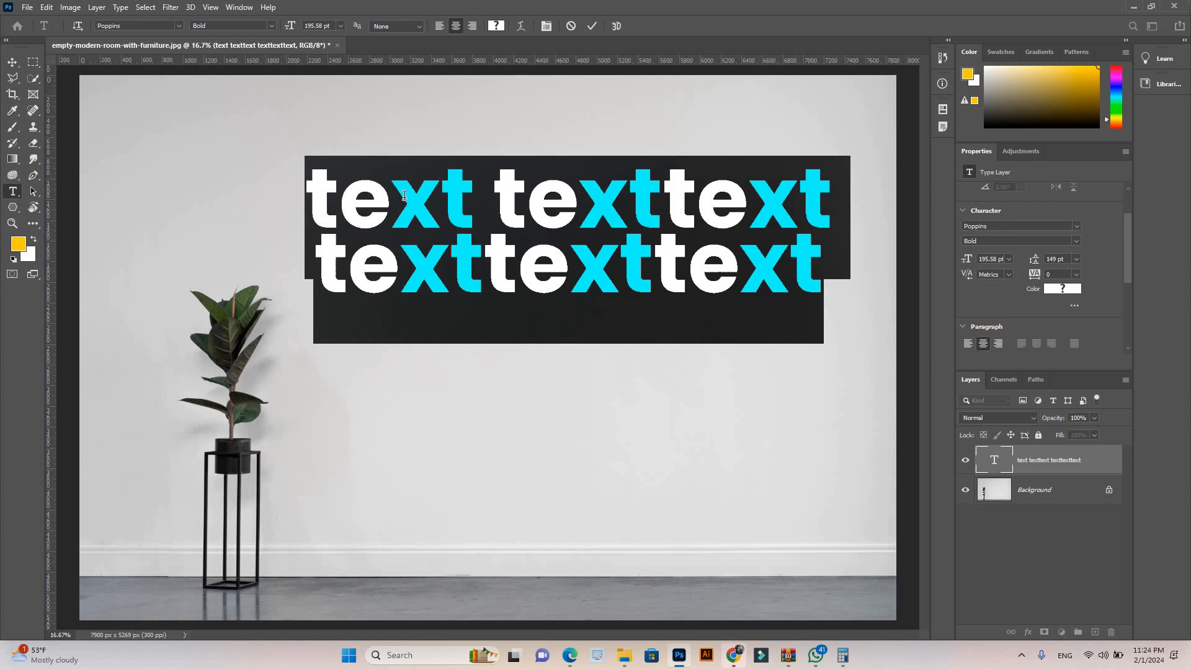
{"action": "left_click", "coordinate": [333, 196]}
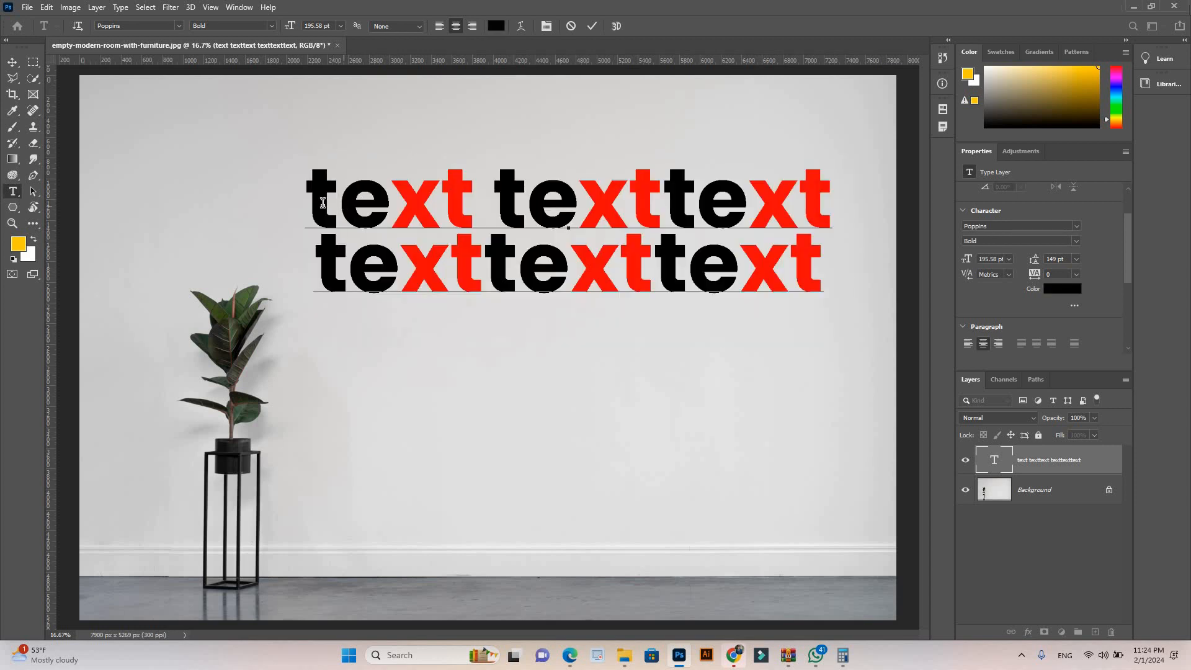
{"action": "left_click_drag", "start_coordinate": [475, 186], "coordinate": [306, 260]}
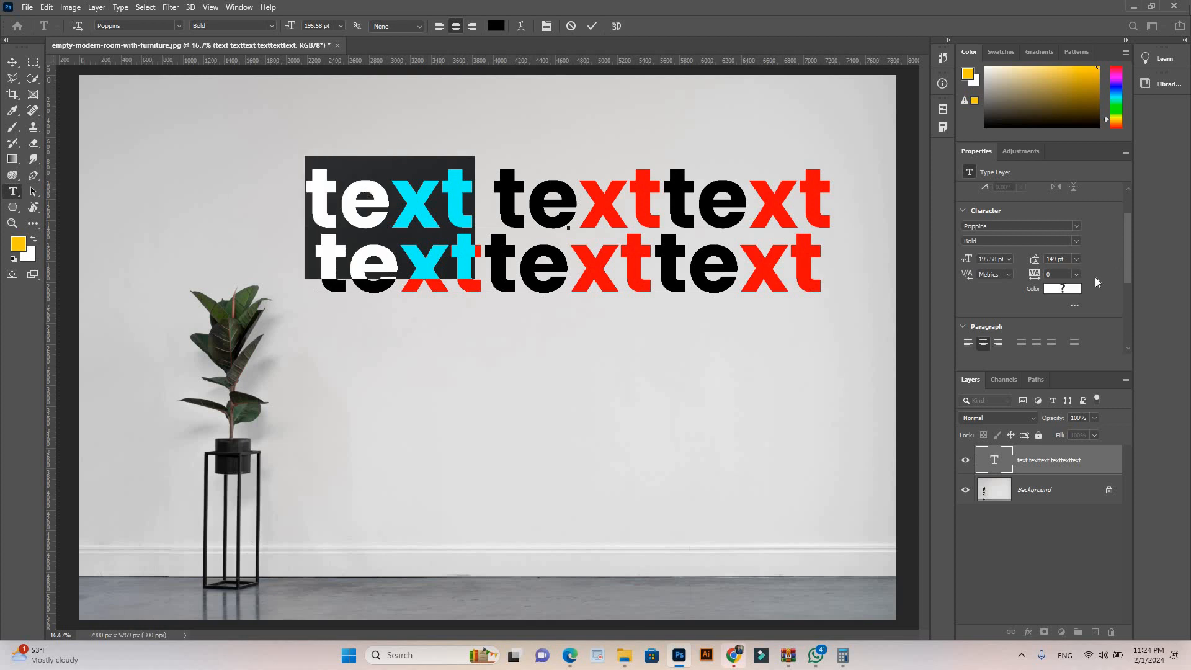
{"action": "left_click_drag", "start_coordinate": [1035, 277], "coordinate": [1028, 277]}
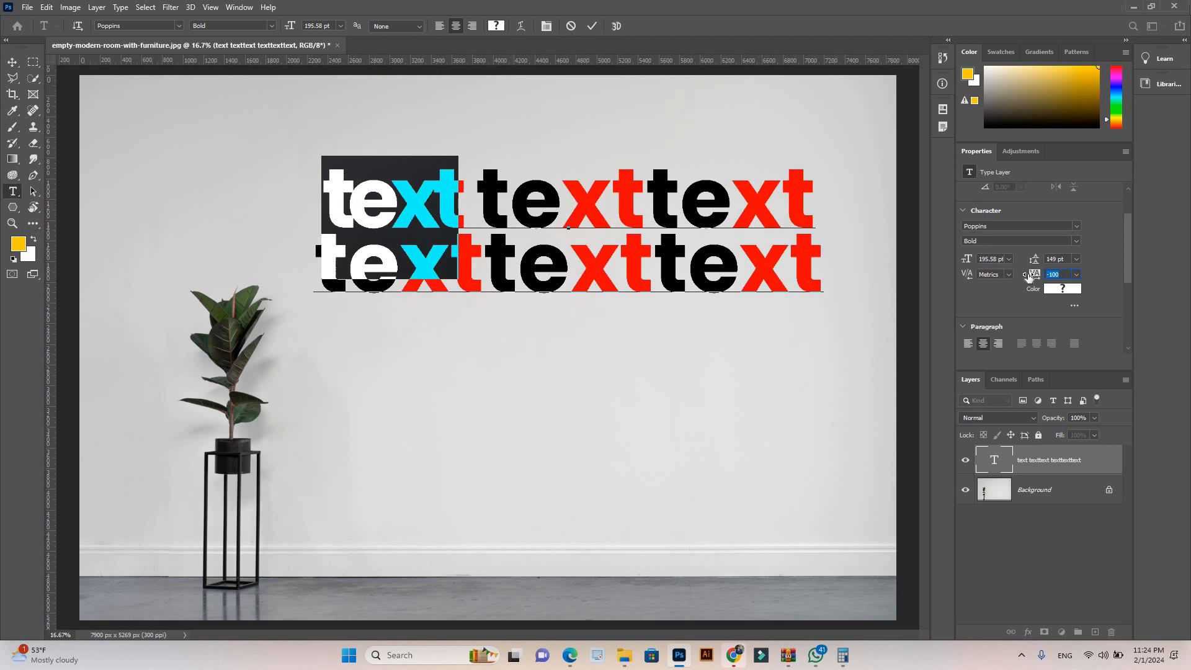
{"action": "left_click", "coordinate": [9, 66]}
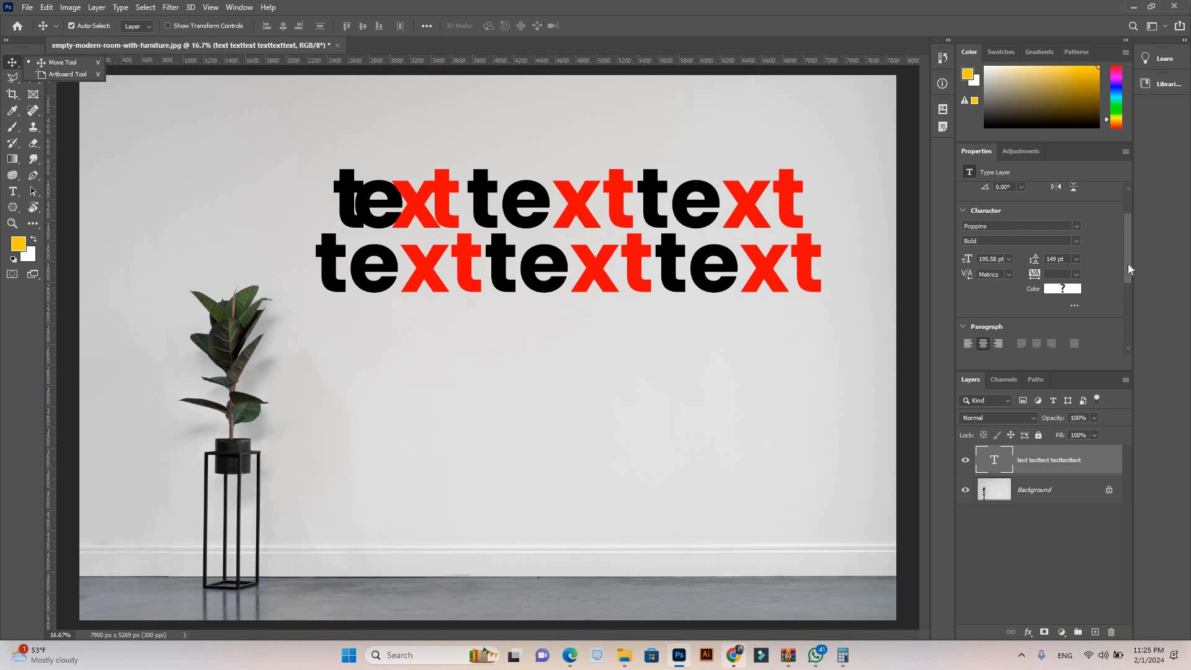
Step: Select both text lines, try All Caps on them, and apply Small Caps instead
{"action": "scroll", "coordinate": [1042, 267], "scroll_direction": "down", "scroll_amount": 3}
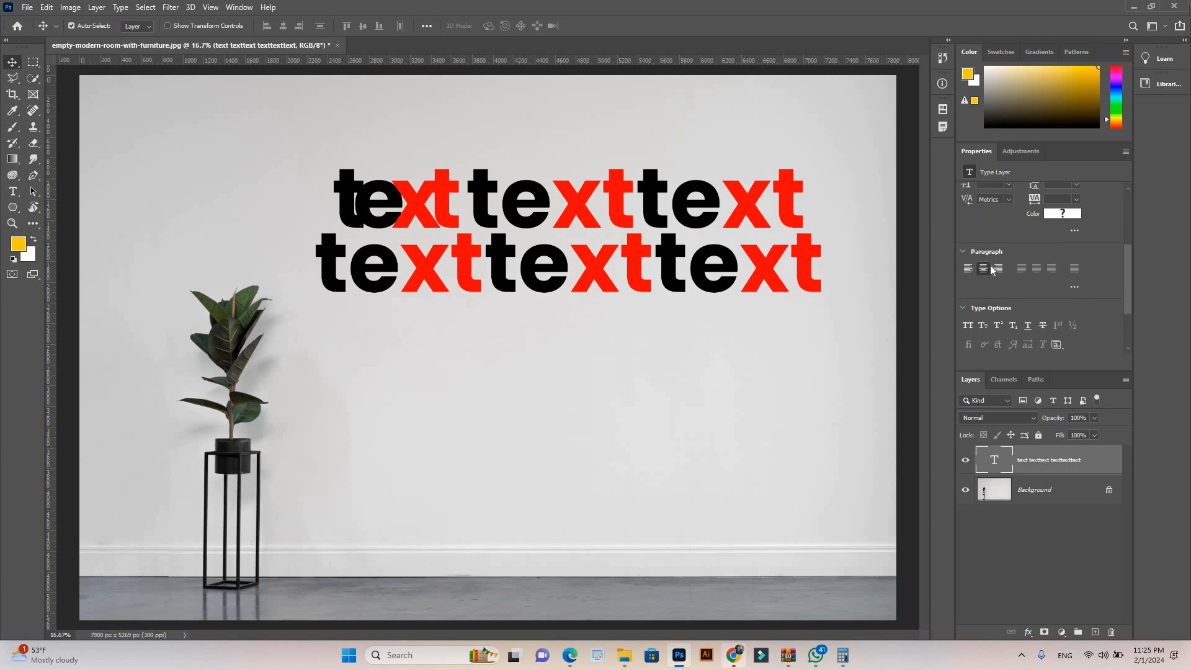
{"action": "double_click", "coordinate": [814, 257]}
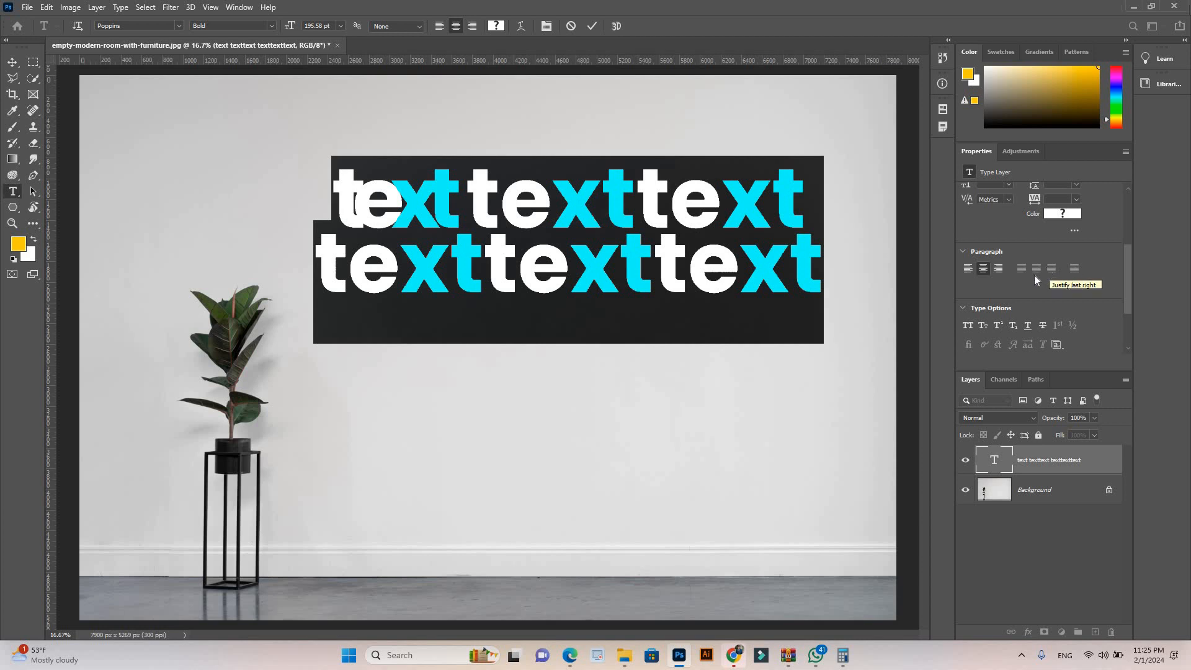
{"action": "left_click_drag", "start_coordinate": [1129, 294], "coordinate": [1129, 327]}
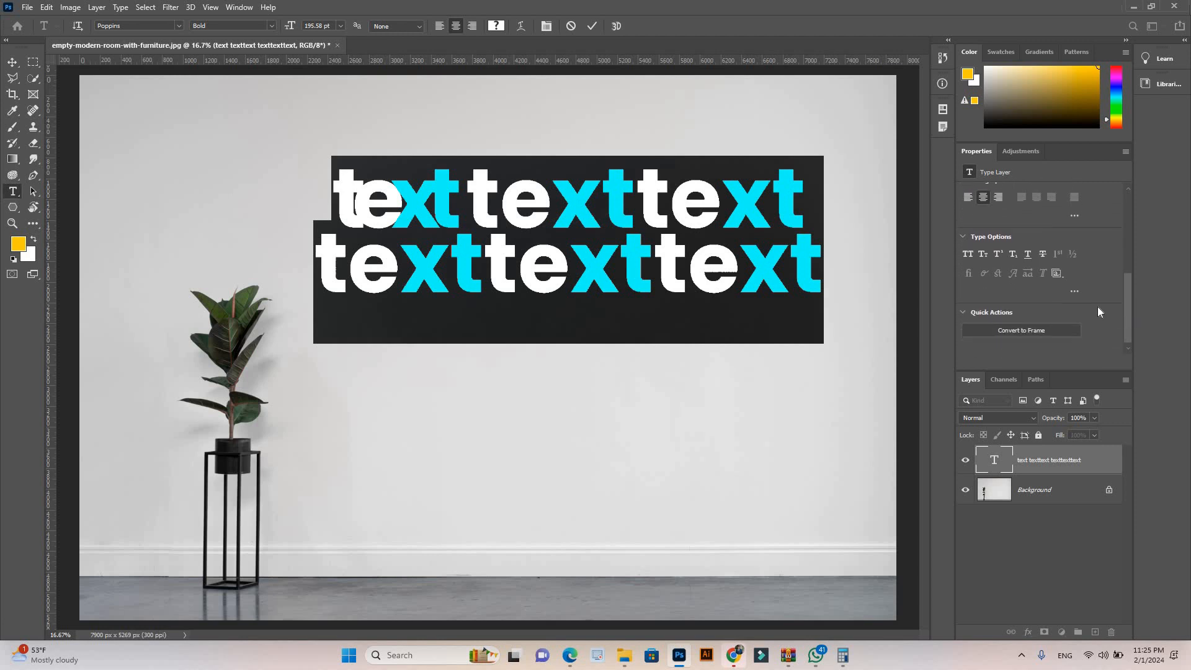
{"action": "left_click", "coordinate": [968, 254]}
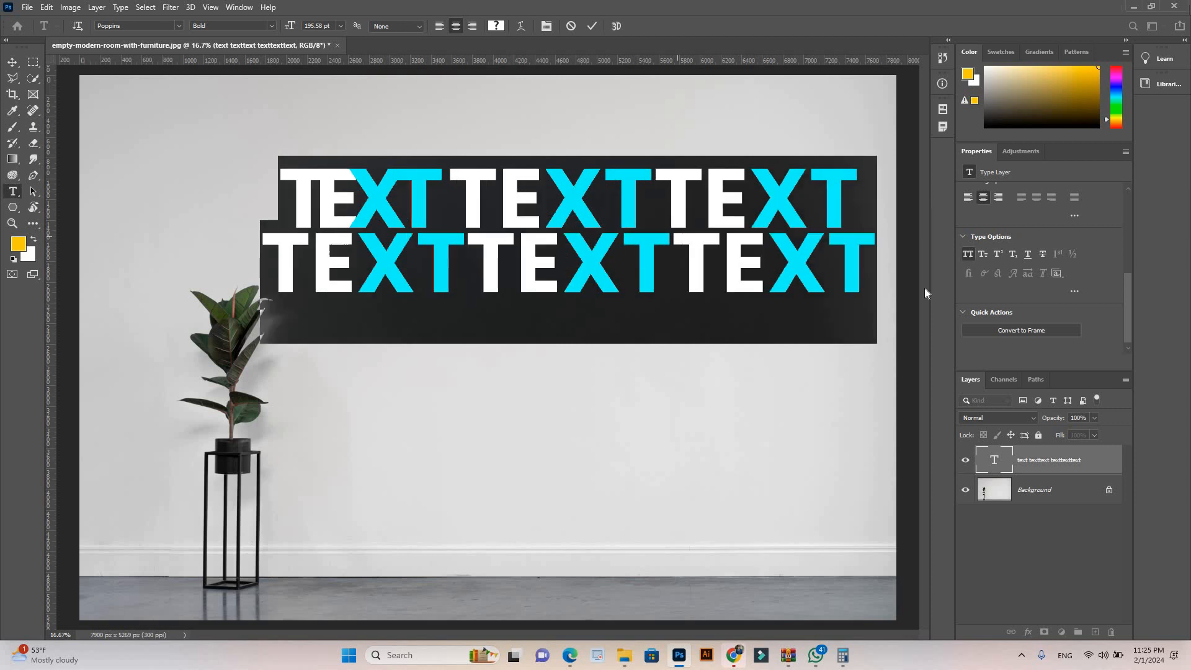
{"action": "left_click", "coordinate": [968, 254]}
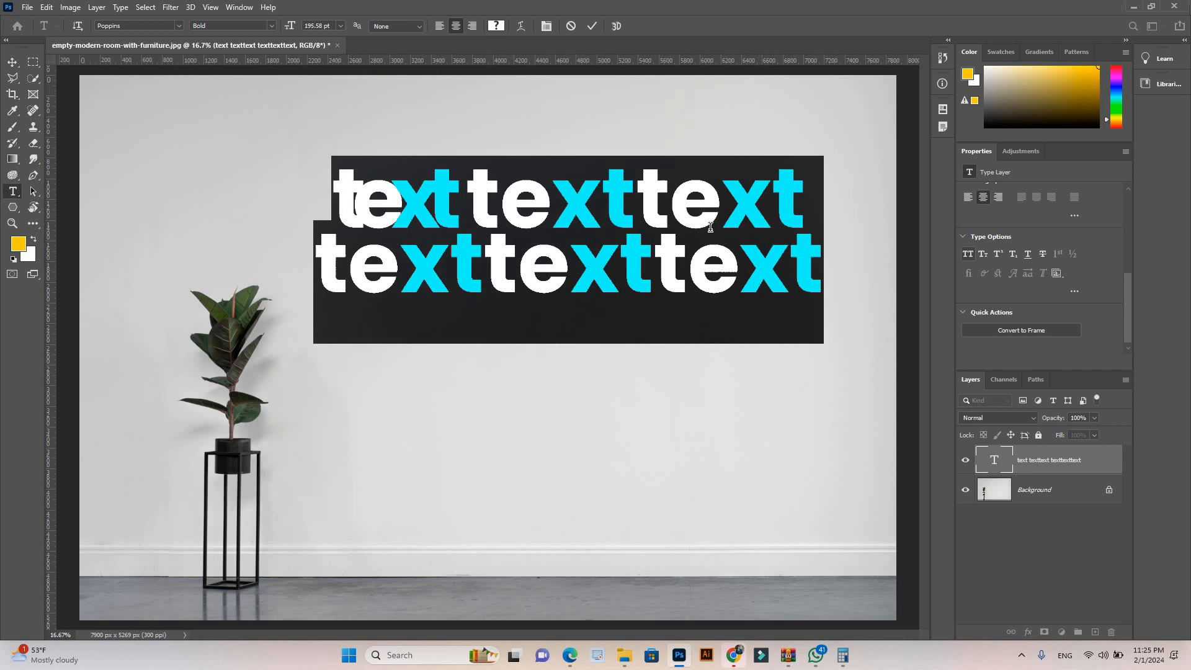
{"action": "left_click", "coordinate": [981, 255]}
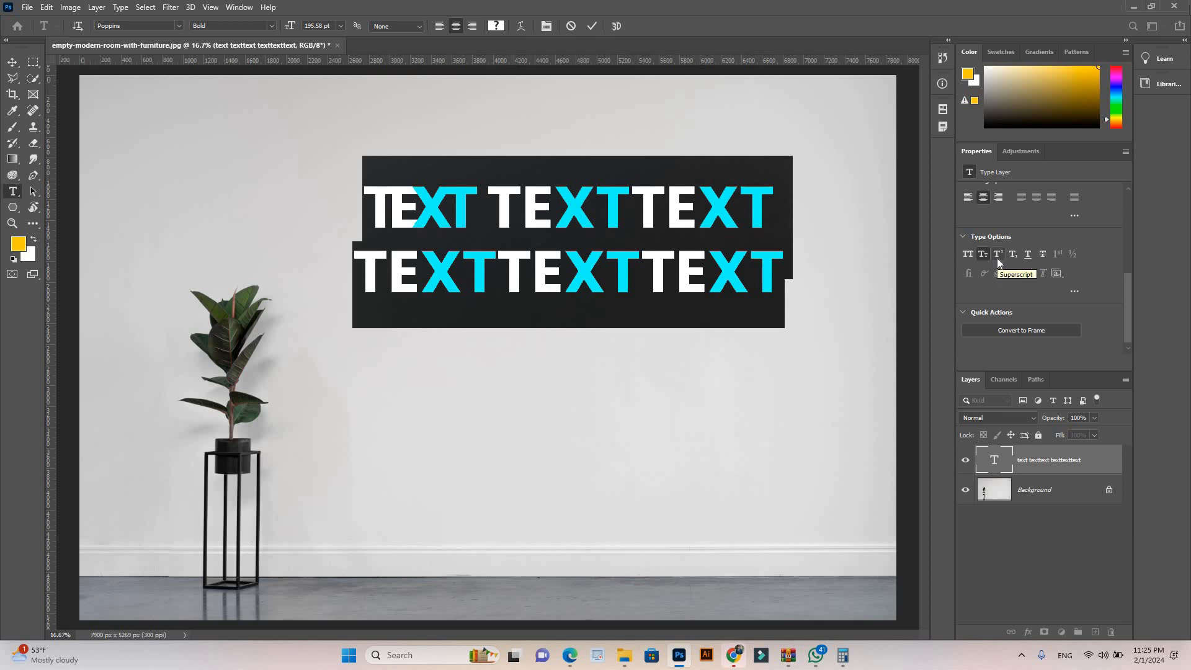
Step: Try Subscript on the last letter T of the upper line, then change it to Superscript with Underline
{"action": "left_click_drag", "start_coordinate": [766, 204], "coordinate": [744, 203]}
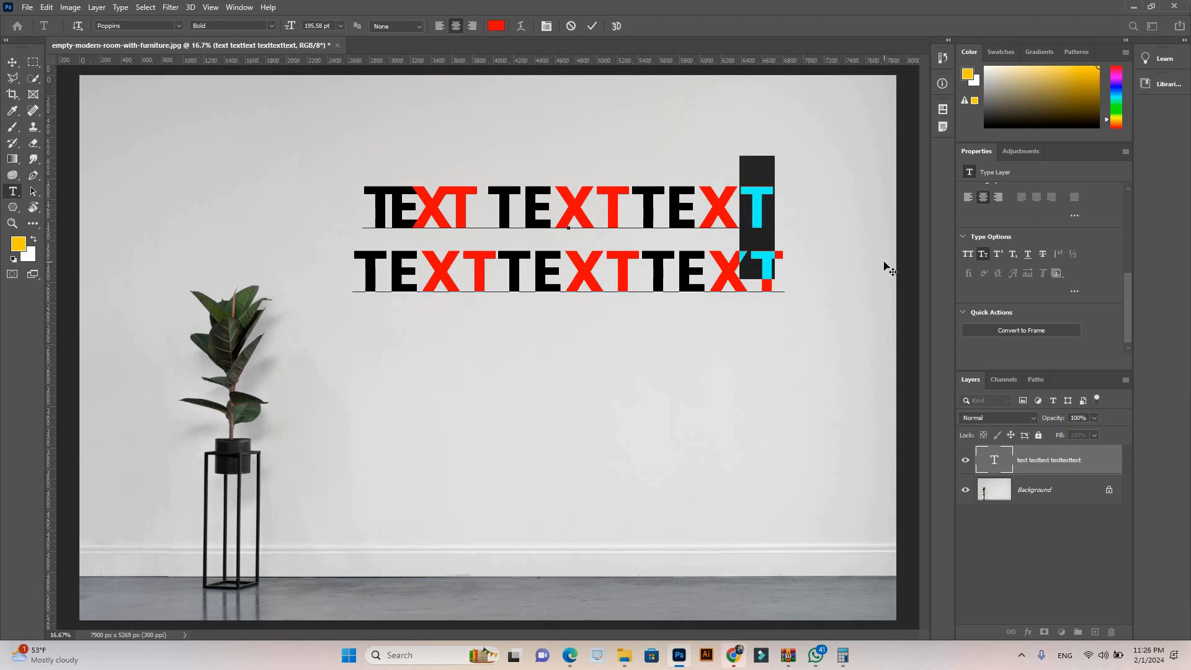
{"action": "left_click", "coordinate": [1013, 259]}
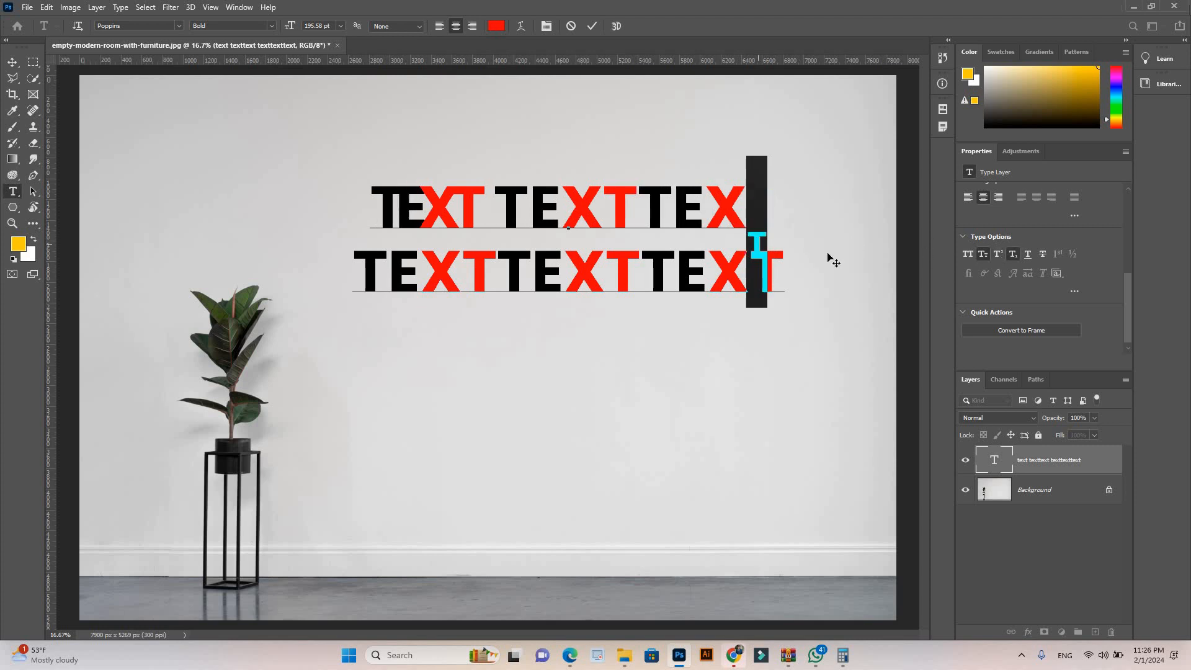
{"action": "left_click", "coordinate": [997, 254]}
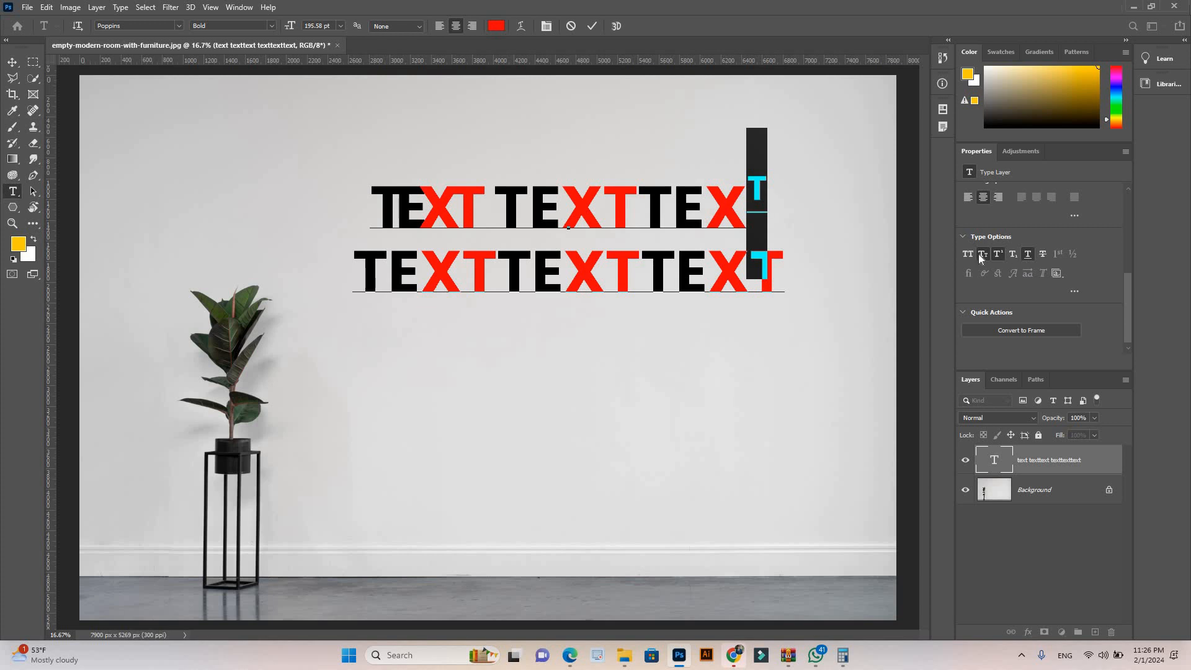
{"action": "left_click", "coordinate": [767, 208]}
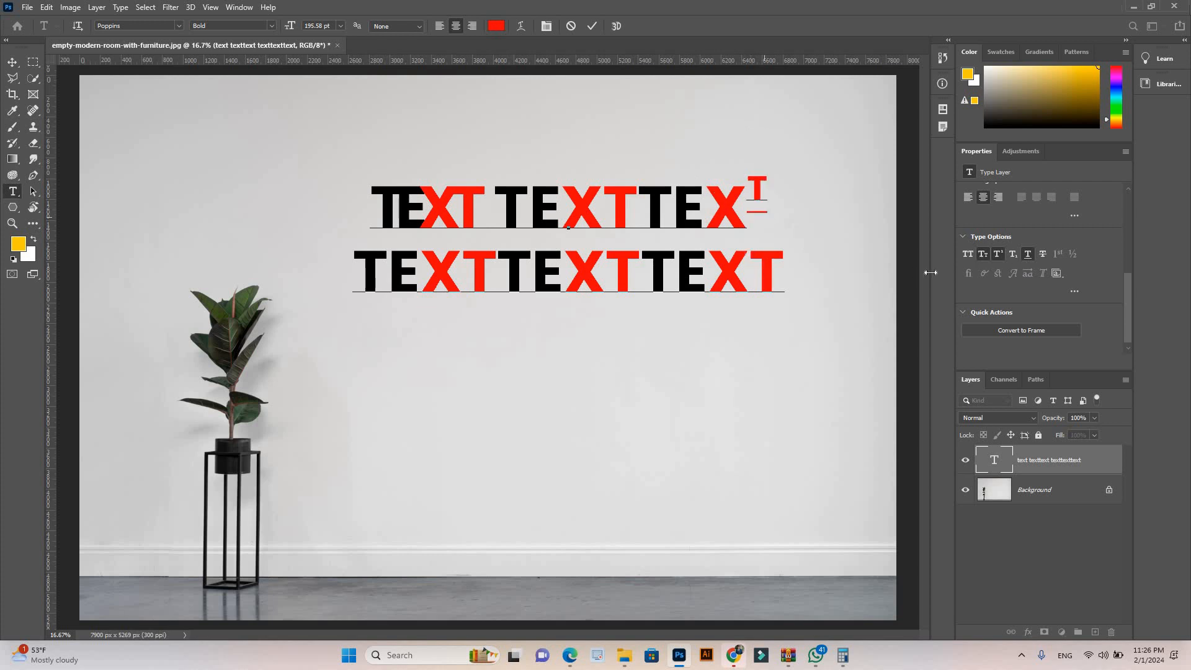
Step: Reselect the last letter T of the upper line and turn off its Superscript, Underline and Small Caps
{"action": "left_click_drag", "start_coordinate": [748, 194], "coordinate": [781, 244]}
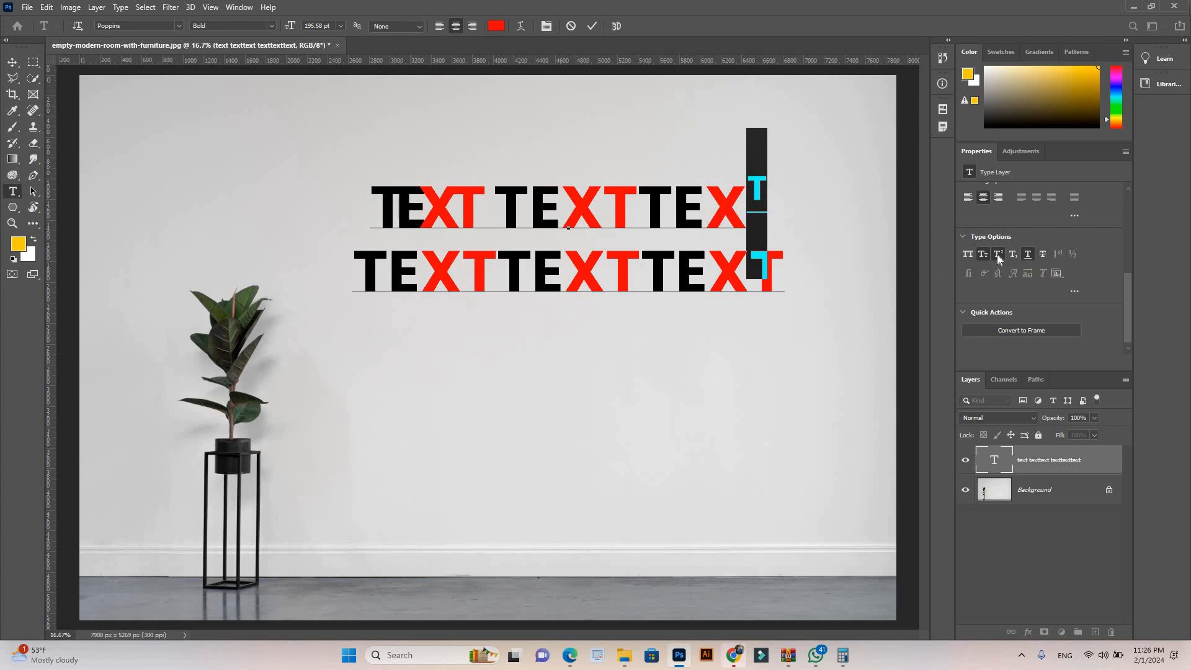
{"action": "left_click", "coordinate": [981, 255]}
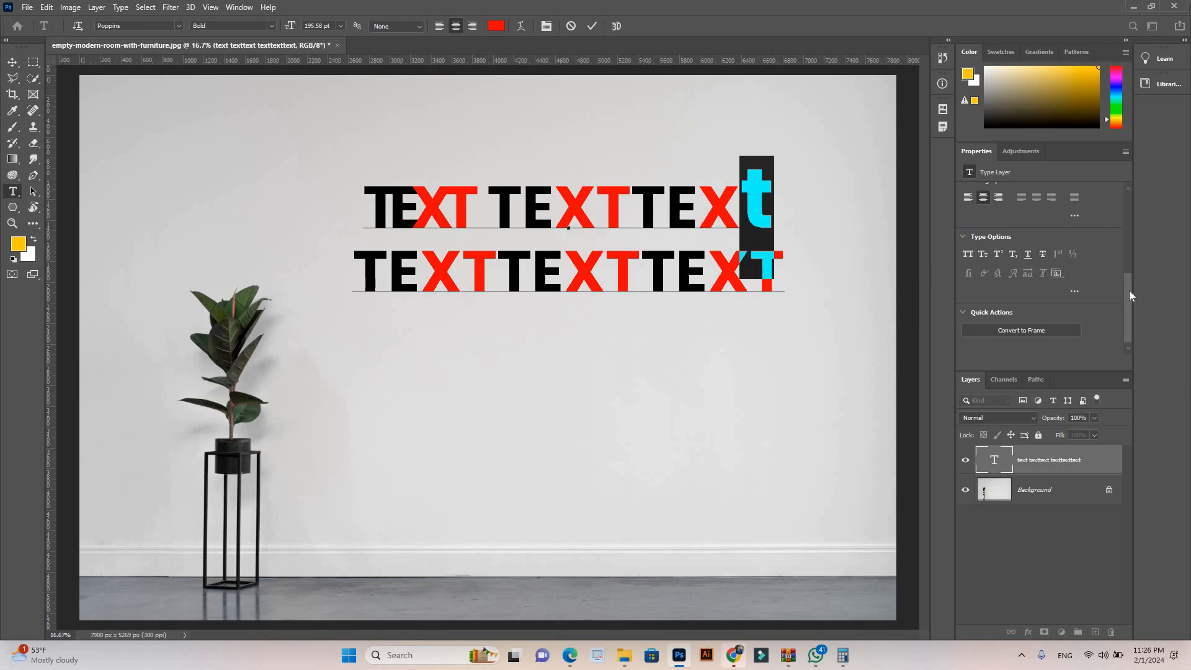
{"action": "scroll", "coordinate": [1129, 292], "scroll_direction": "down", "scroll_amount": 1}
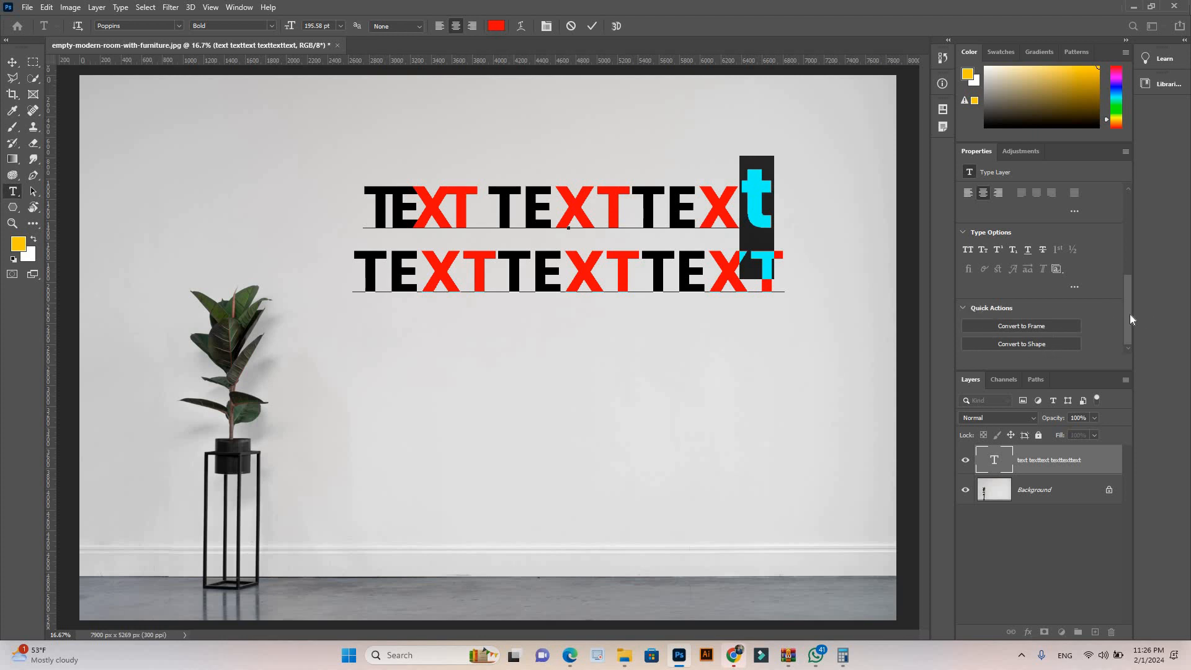
Step: Commit the text edit, reopen the text layer and delete everything after the first word TEXT
{"action": "left_click_drag", "start_coordinate": [1128, 296], "coordinate": [1127, 231]}
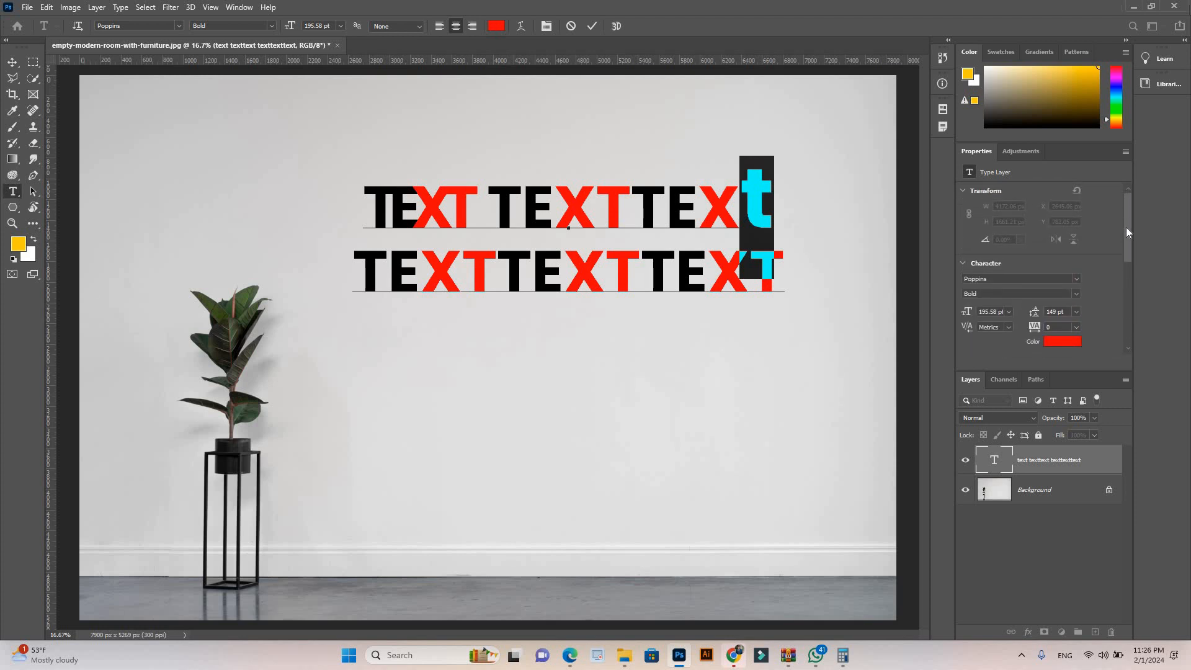
{"action": "left_click", "coordinate": [12, 62]}
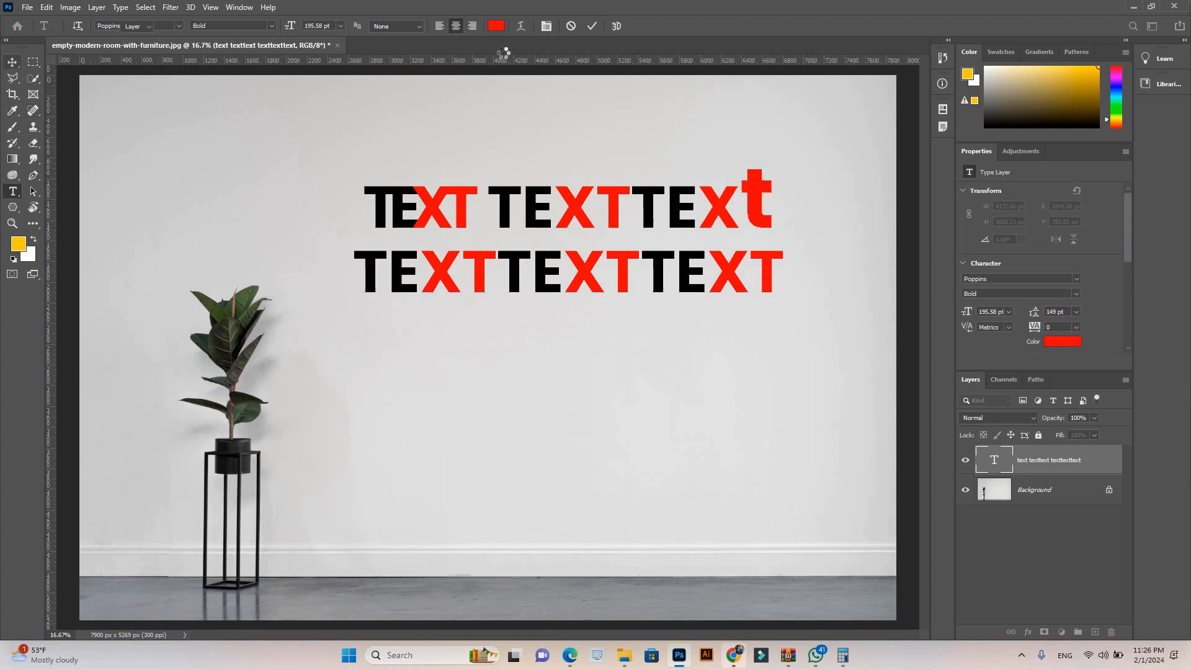
{"action": "double_click", "coordinate": [756, 253]}
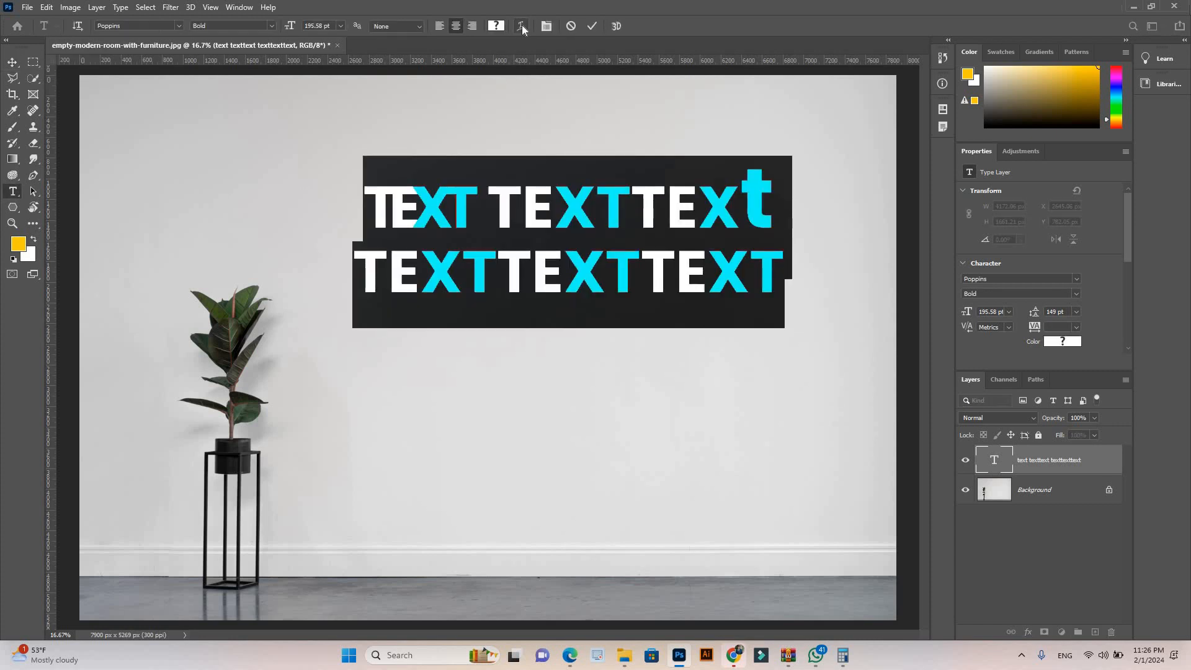
{"action": "left_click", "coordinate": [776, 285]}
{"action": "left_click_drag", "start_coordinate": [537, 230], "coordinate": [365, 188]}
{"action": "left_click_drag", "start_coordinate": [483, 199], "coordinate": [846, 292]}
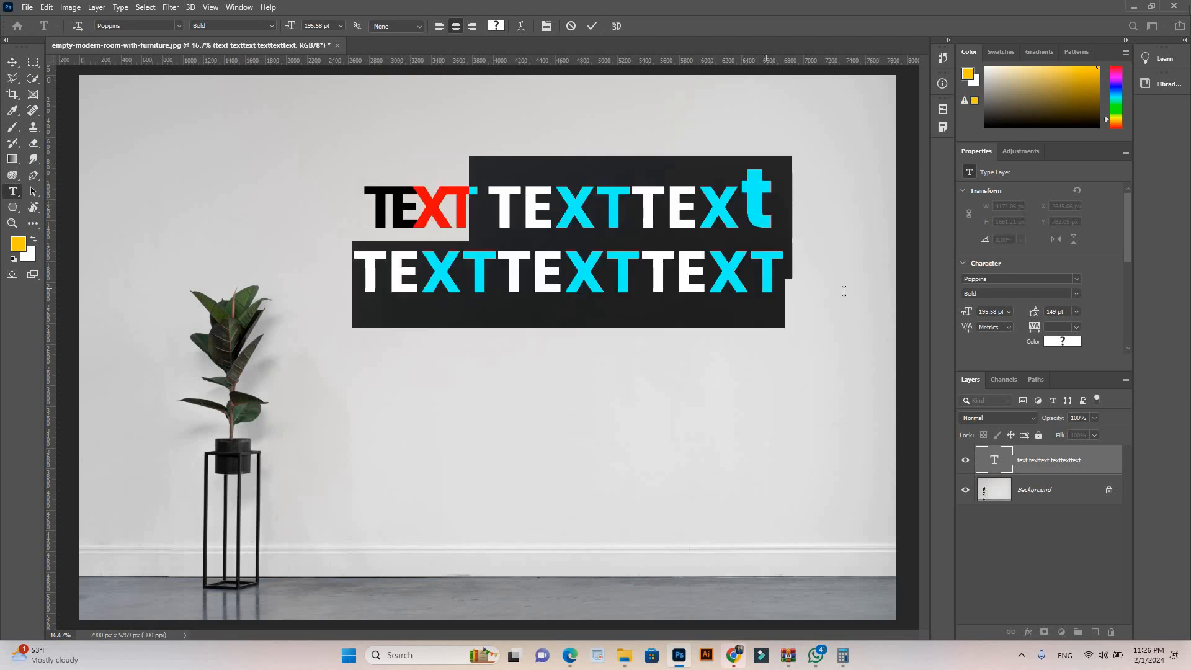
{"action": "key", "text": "BackSpace"}
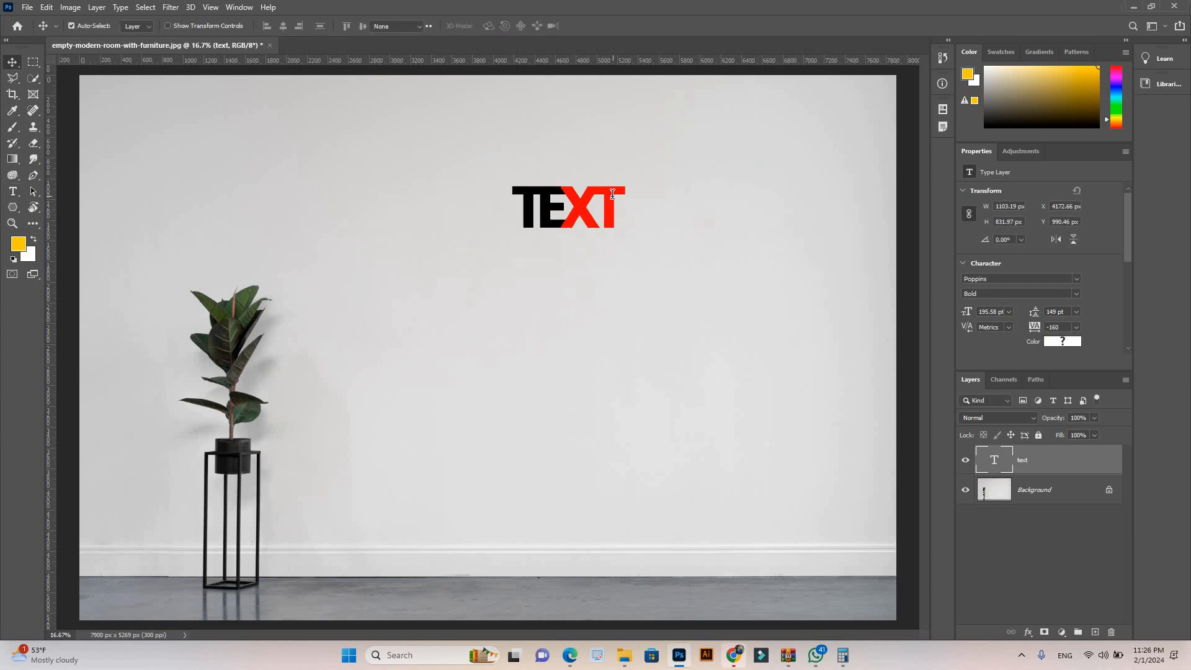
Step: Select the whole word TEXT, open Warp Text and try the Arc style with a +50% horizontal bend
{"action": "key", "text": "ctrl+a"}
{"action": "left_click", "coordinate": [521, 27]}
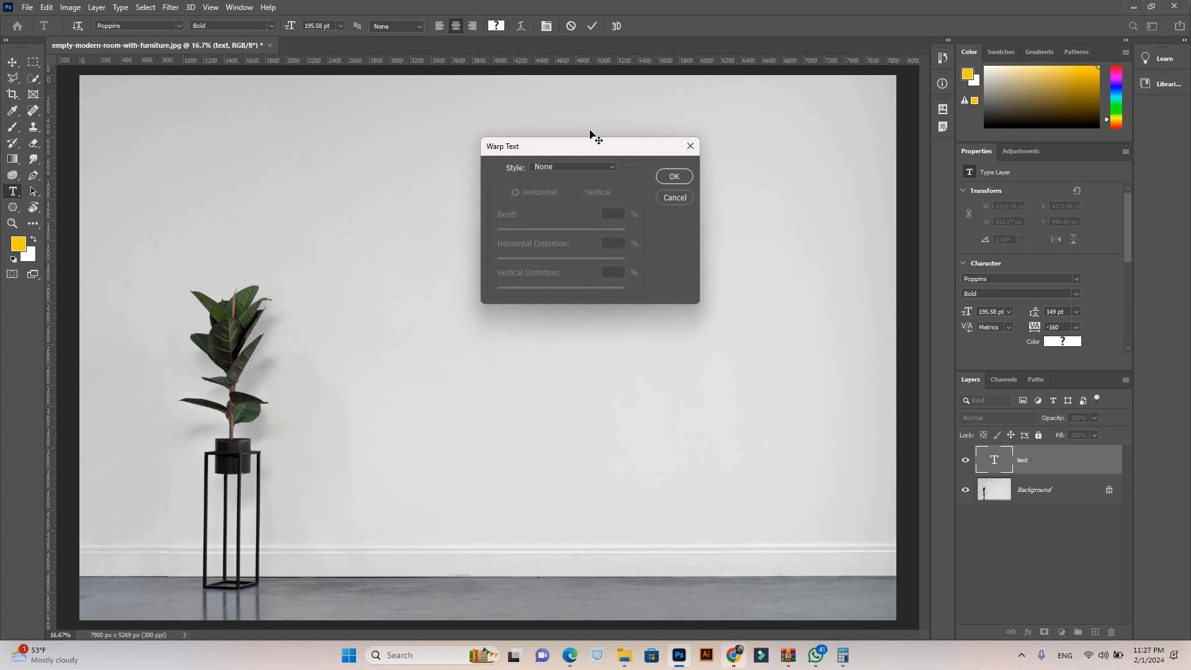
{"action": "left_click_drag", "start_coordinate": [594, 150], "coordinate": [689, 300]}
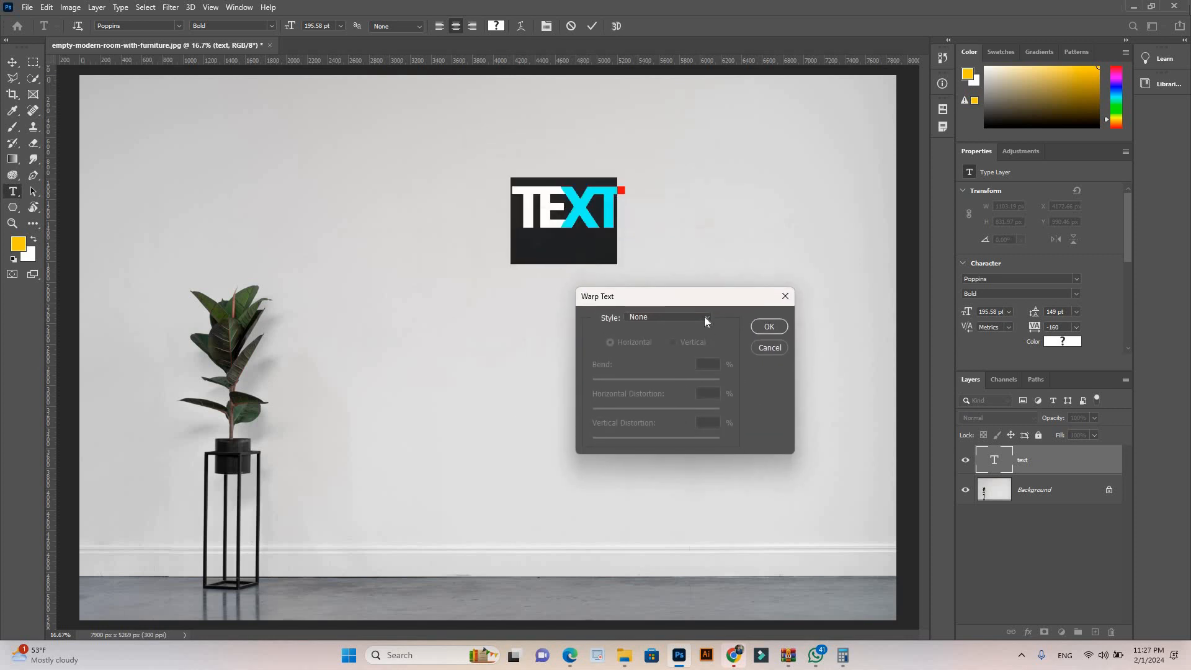
{"action": "left_click", "coordinate": [705, 316]}
{"action": "left_click", "coordinate": [681, 351]}
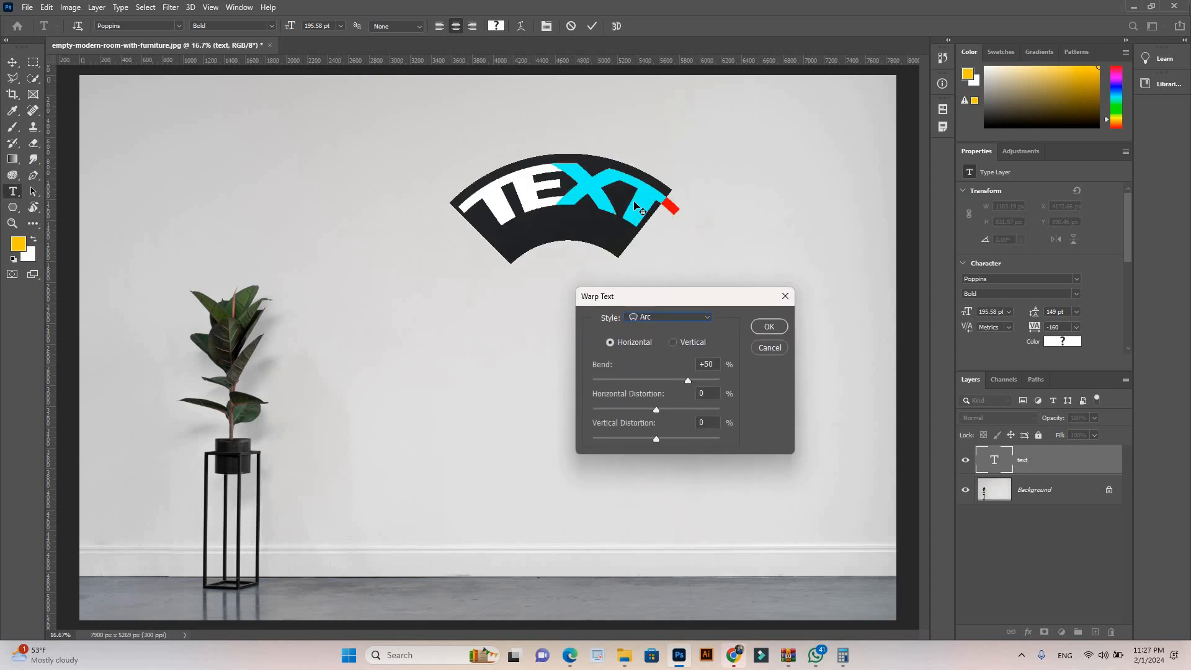
Step: Change the warp style to Flag with Bend +34%, Horizontal Distortion -39% and Vertical Distortion -14%, and commit the text edit
{"action": "left_click", "coordinate": [696, 318]}
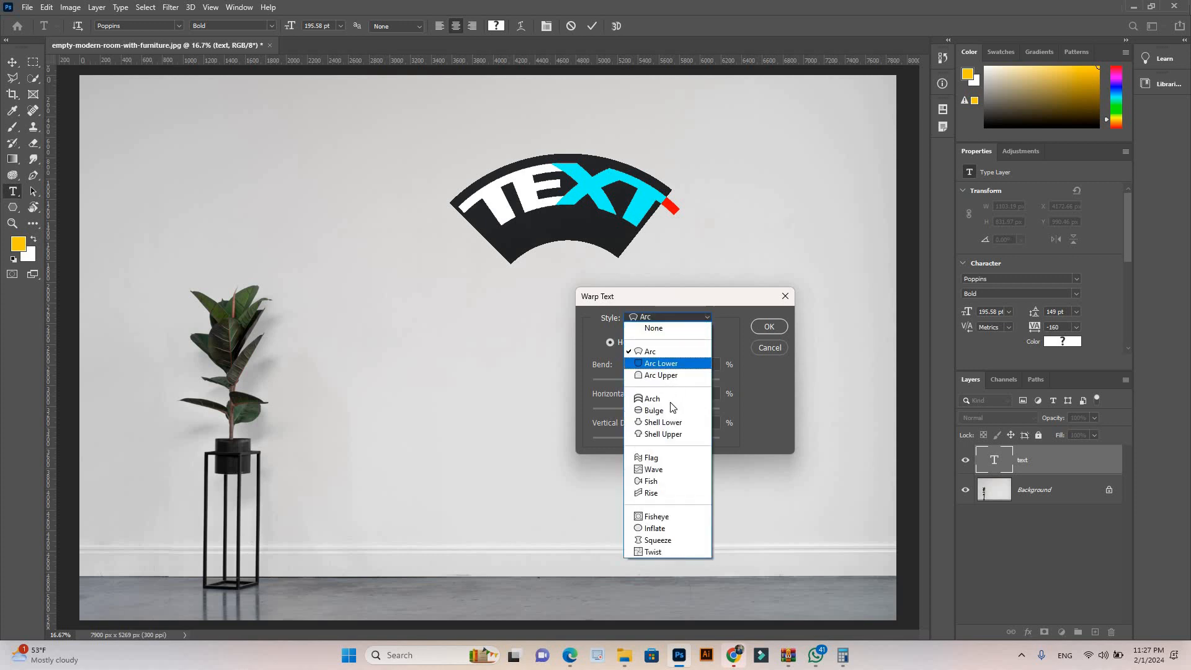
{"action": "left_click", "coordinate": [675, 458]}
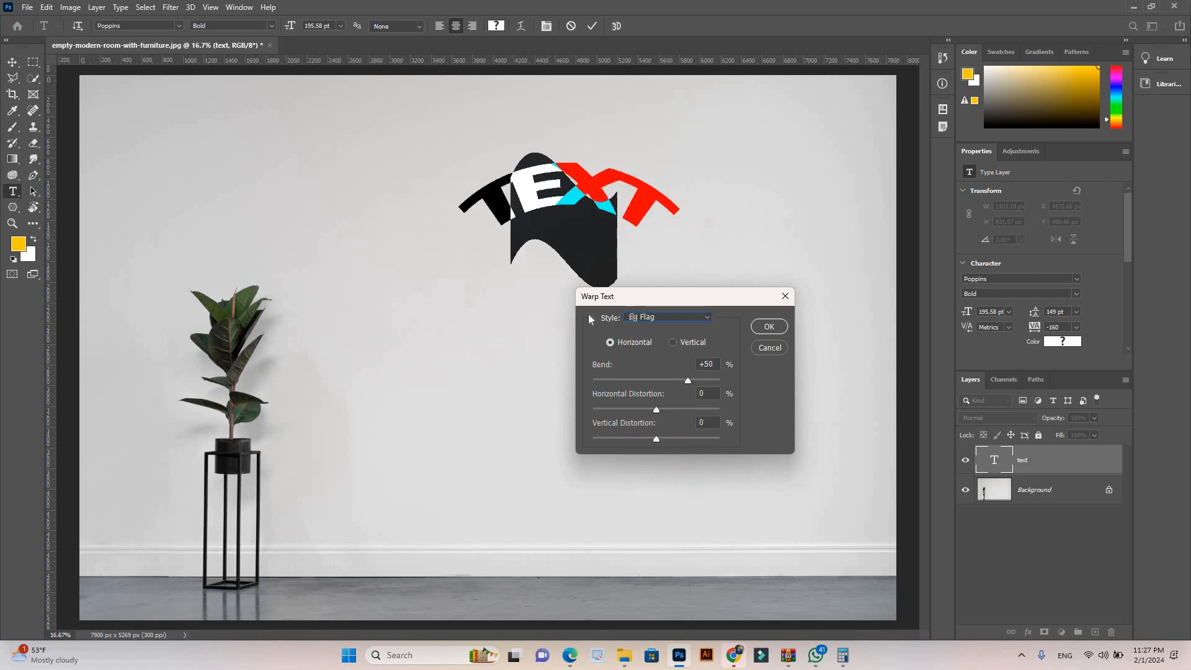
{"action": "left_click_drag", "start_coordinate": [691, 382], "coordinate": [646, 434]}
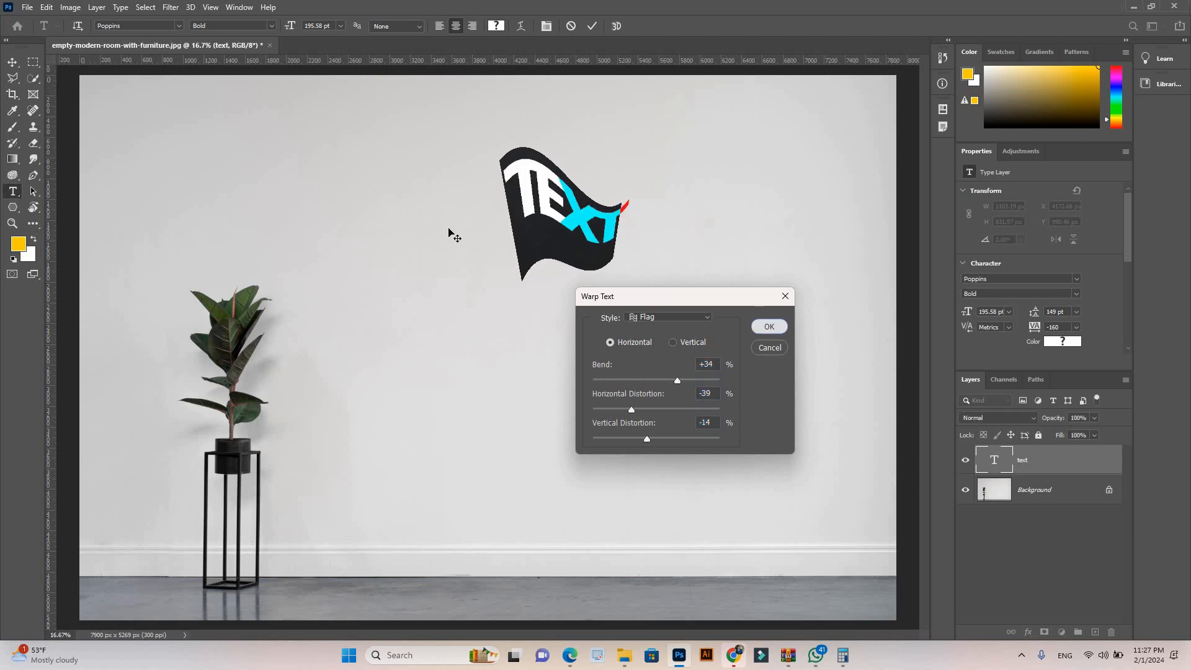
{"action": "left_click", "coordinate": [12, 62]}
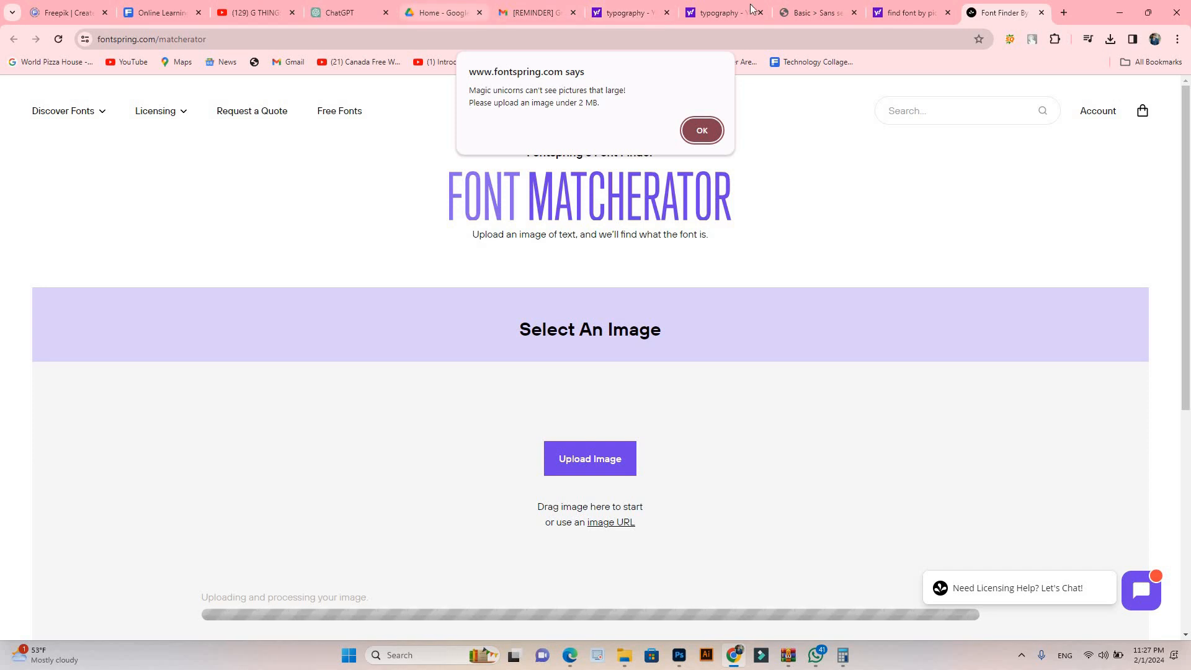
Step: Switch to Chrome and browse the Yahoo typography image results, previewing the screaming face artwork and the Bodoni alphabet poster
{"action": "left_click", "coordinate": [716, 13]}
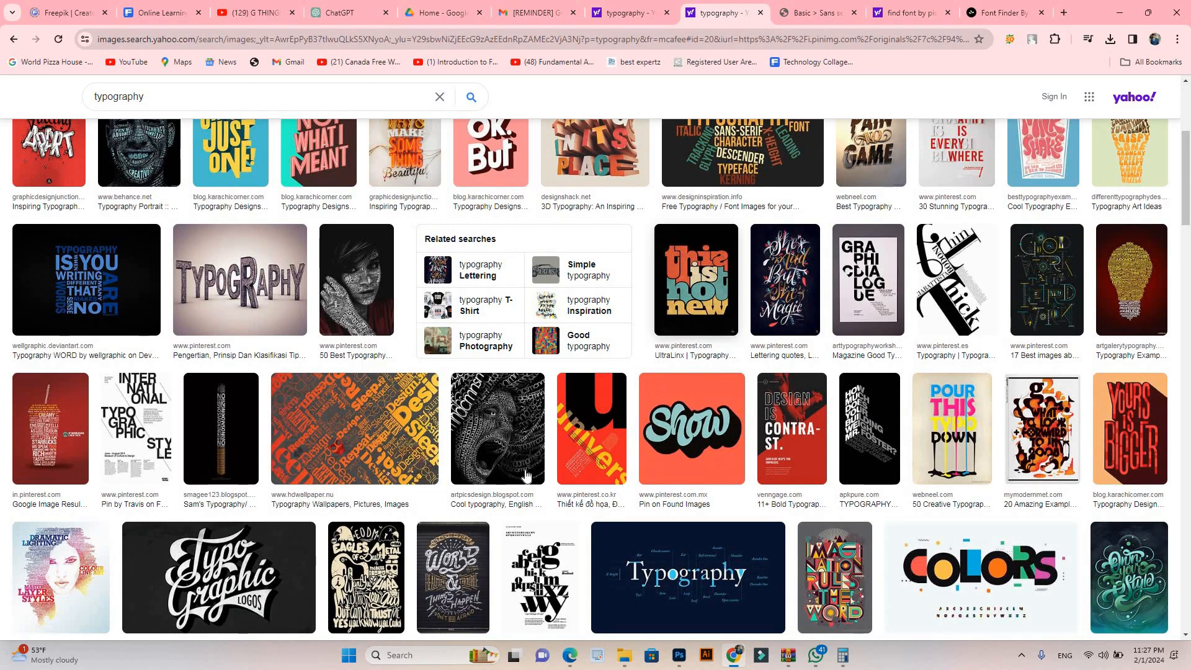
{"action": "scroll", "coordinate": [528, 428], "scroll_direction": "up", "scroll_amount": 2}
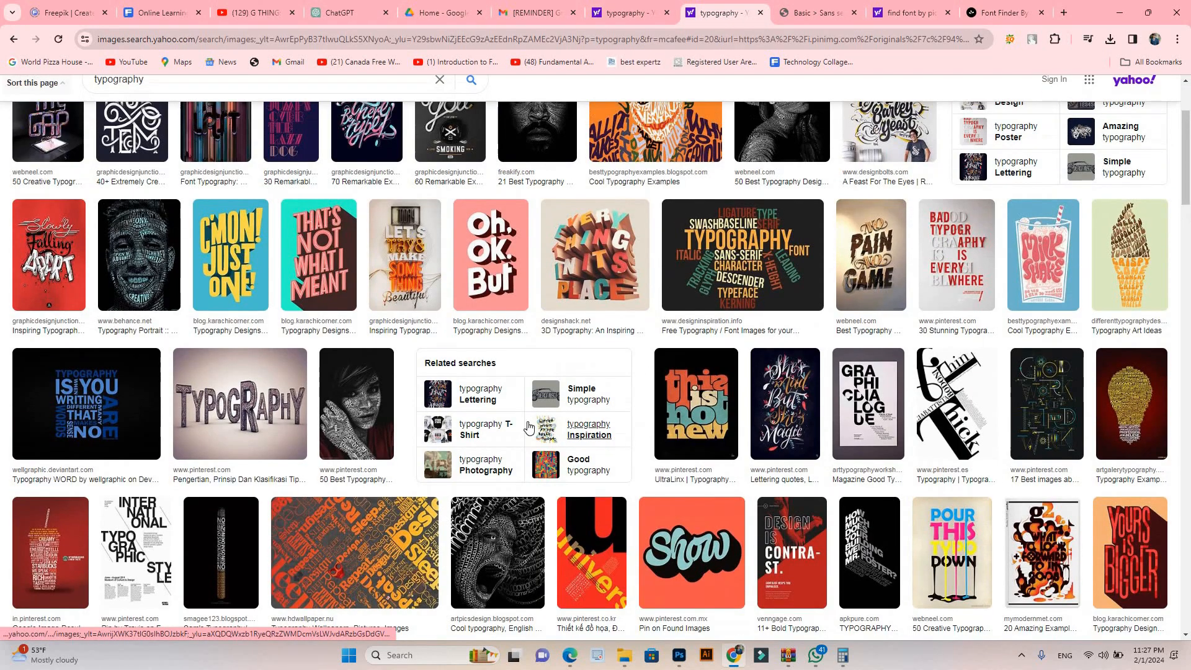
{"action": "scroll", "coordinate": [505, 506], "scroll_direction": "down", "scroll_amount": 1}
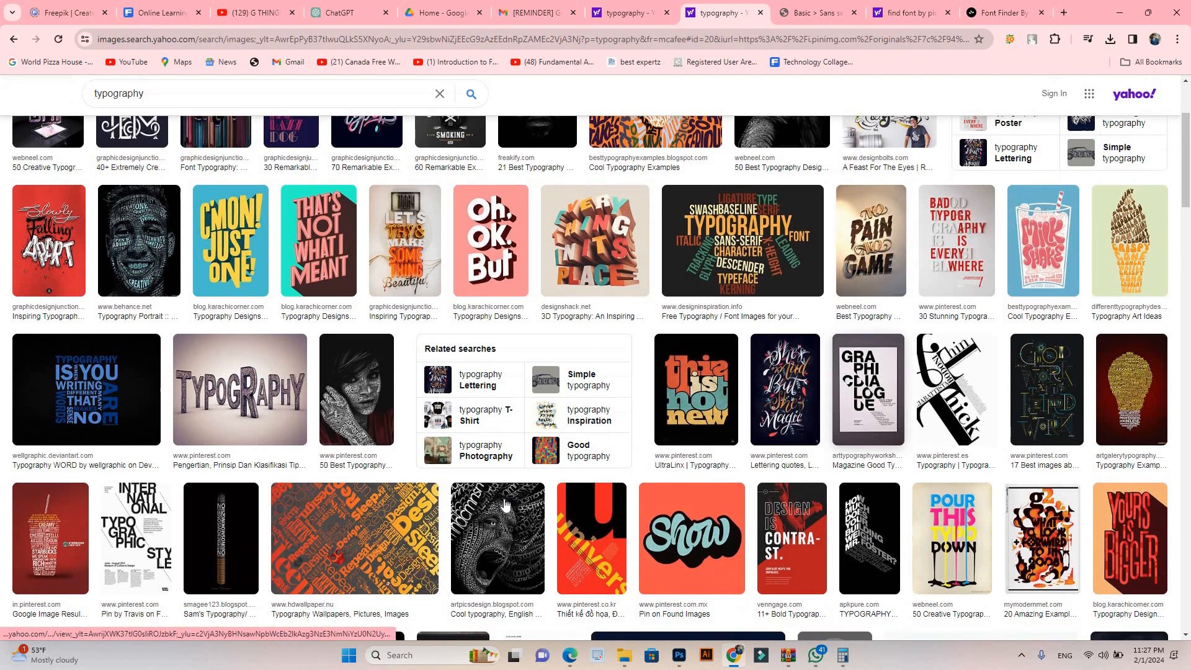
{"action": "left_click", "coordinate": [526, 498]}
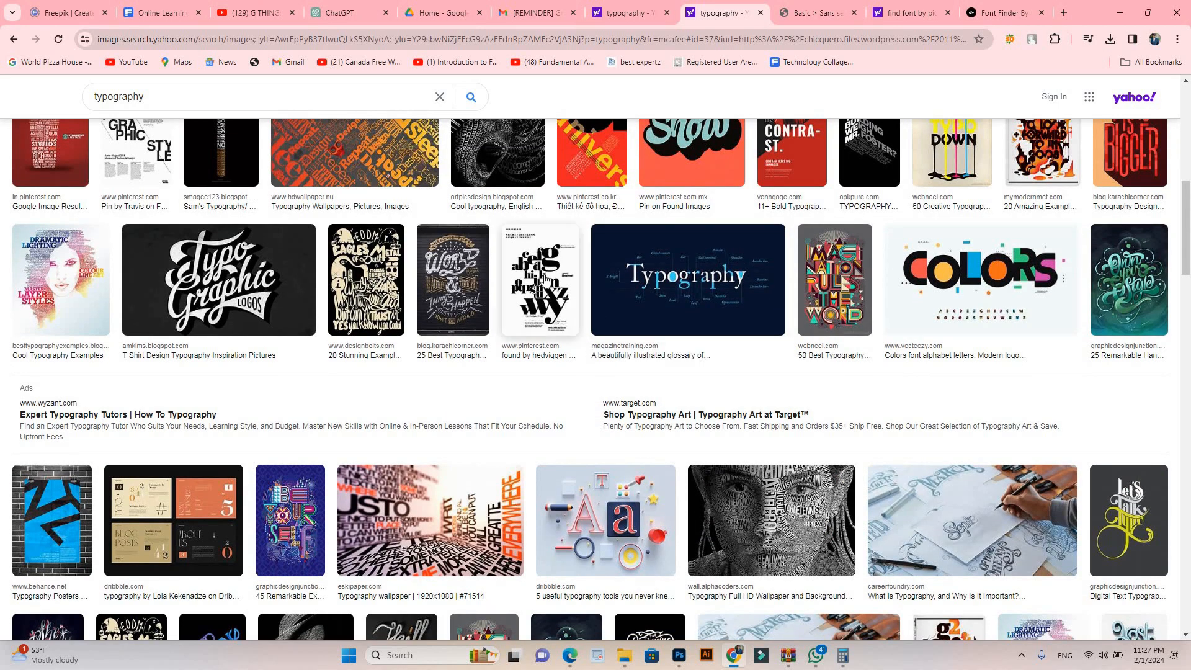
{"action": "left_click", "coordinate": [543, 280]}
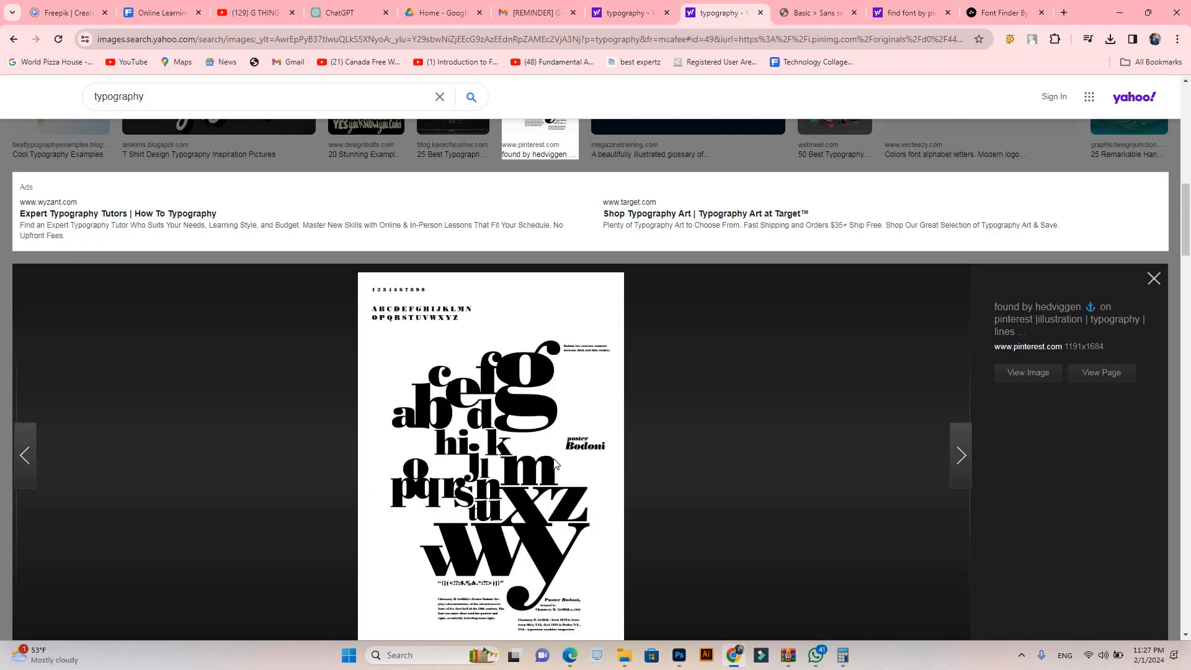
{"action": "scroll", "coordinate": [745, 397], "scroll_direction": "down", "scroll_amount": 1}
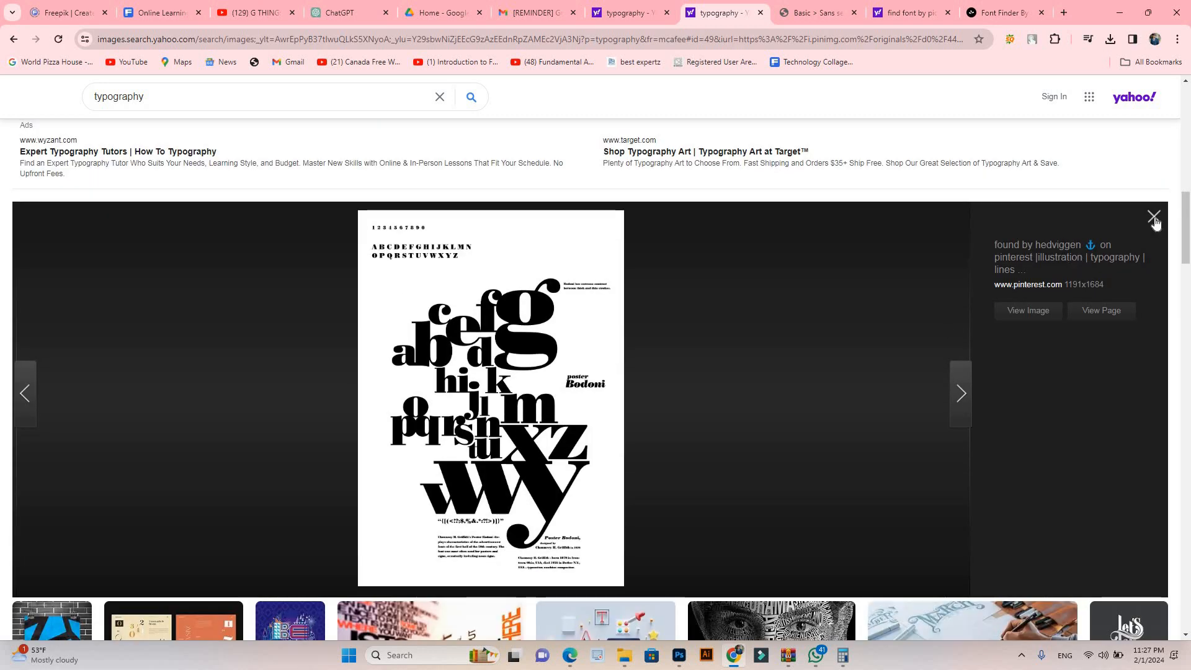
Step: Save the Bodoni alphabet poster image to the computer and close its preview
{"action": "right_click", "coordinate": [531, 349]}
{"action": "left_click", "coordinate": [568, 381]}
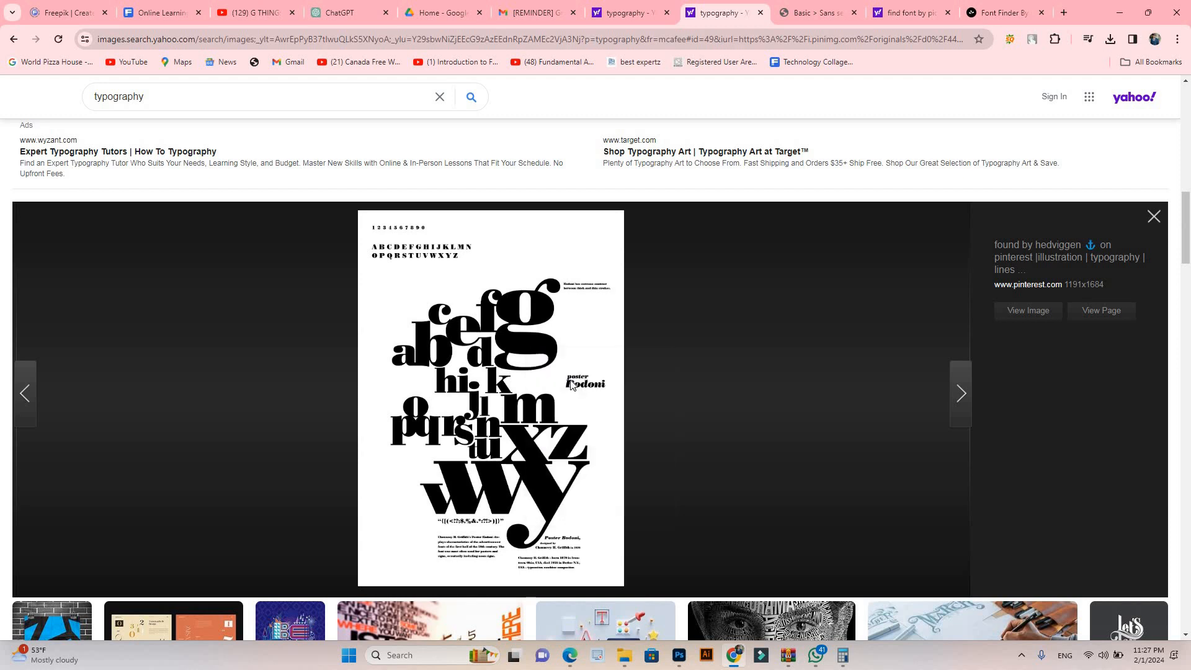
{"action": "left_click", "coordinate": [458, 373]}
{"action": "left_click", "coordinate": [852, 330]}
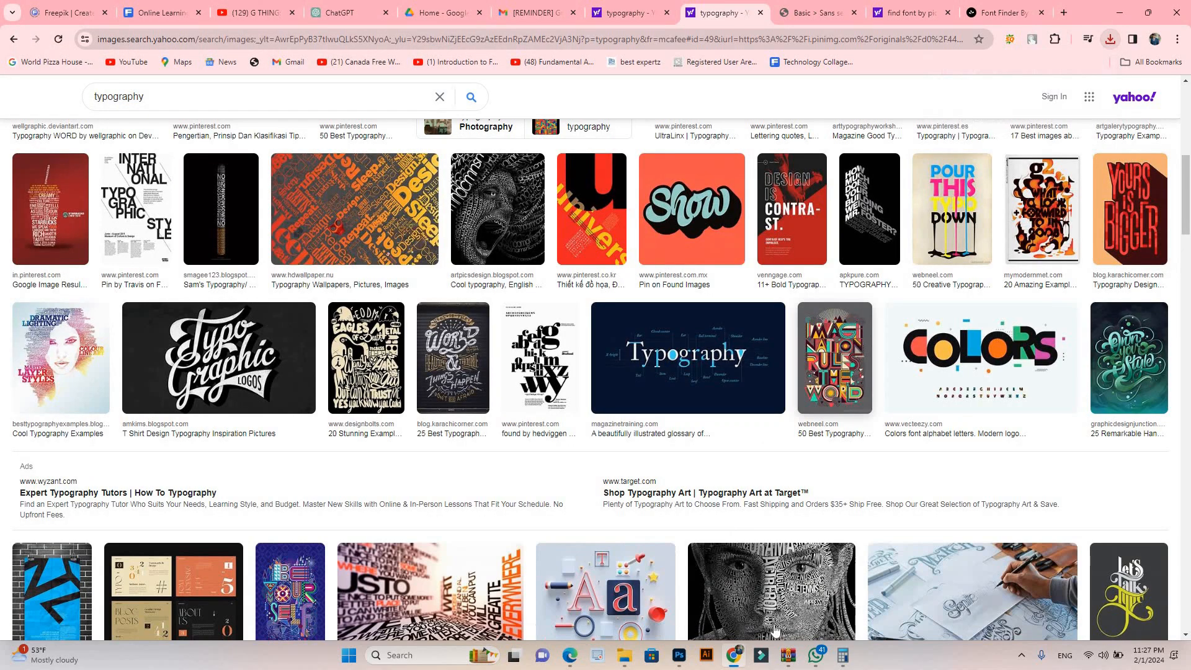
Step: Switch back to Photoshop, enlarge the warped text to about 2123 px wide and reposition it on the wall
{"action": "key", "text": "alt+Tab"}
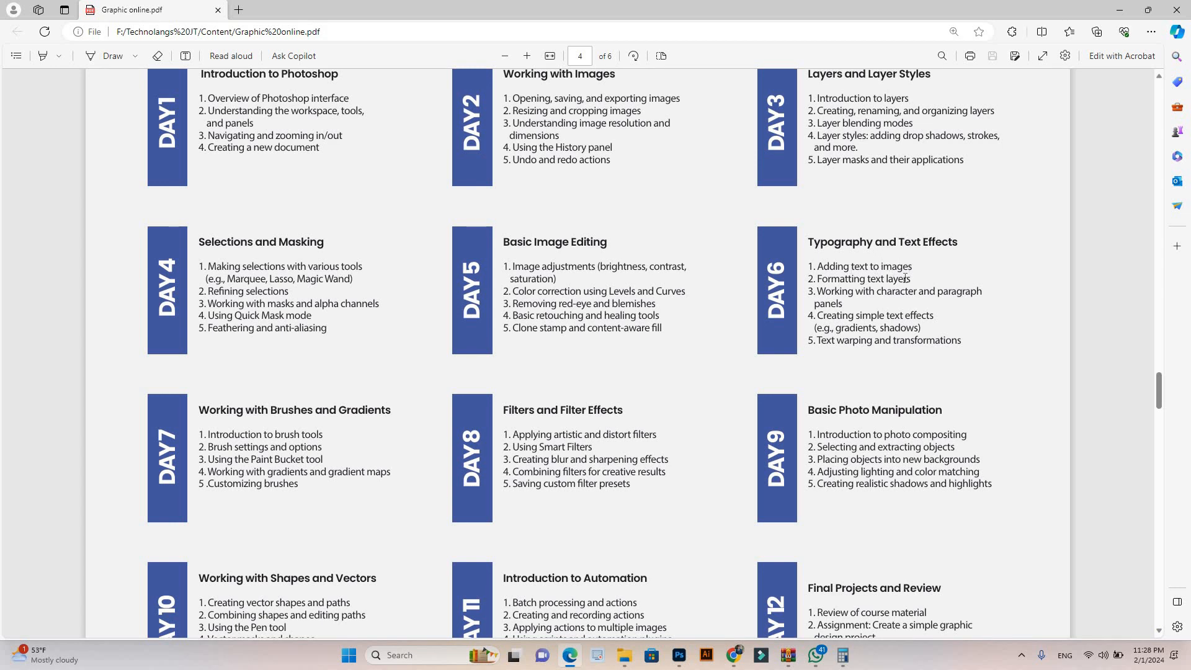
{"action": "key", "text": "alt+Tab"}
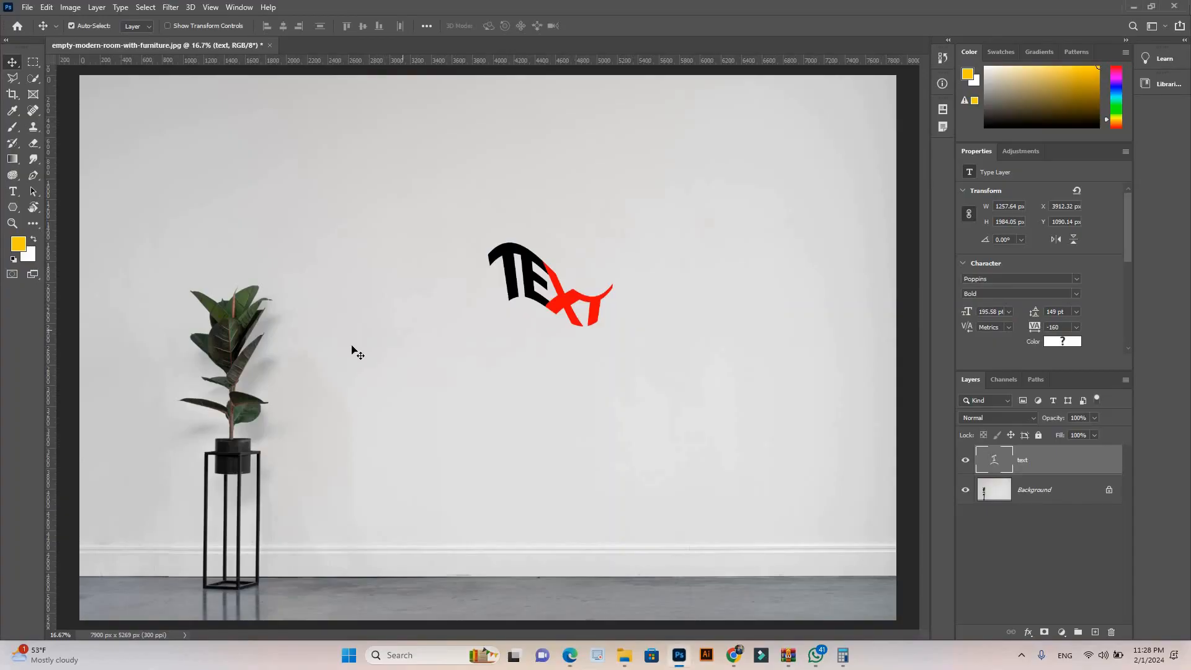
{"action": "scroll", "coordinate": [548, 358], "scroll_direction": "down", "scroll_amount": 2}
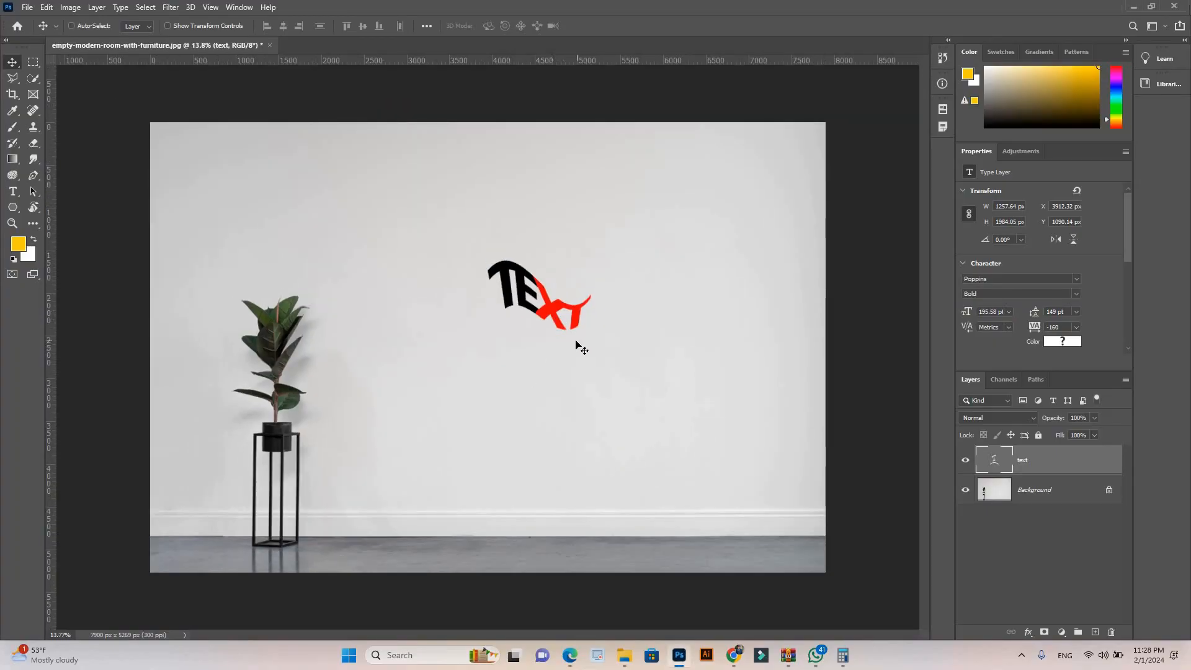
{"action": "key", "text": "ctrl+t"}
{"action": "mouse_move", "coordinate": [670, 489]}
{"action": "left_mouse_down"}
{"action": "mouse_move", "coordinate": [681, 505]}
{"action": "mouse_move", "coordinate": [652, 473]}
{"action": "mouse_move", "coordinate": [680, 490]}
{"action": "mouse_move", "coordinate": [673, 496]}
{"action": "left_mouse_up"}
{"action": "left_click_drag", "start_coordinate": [603, 380], "coordinate": [487, 327]}
{"action": "key", "text": "Return"}
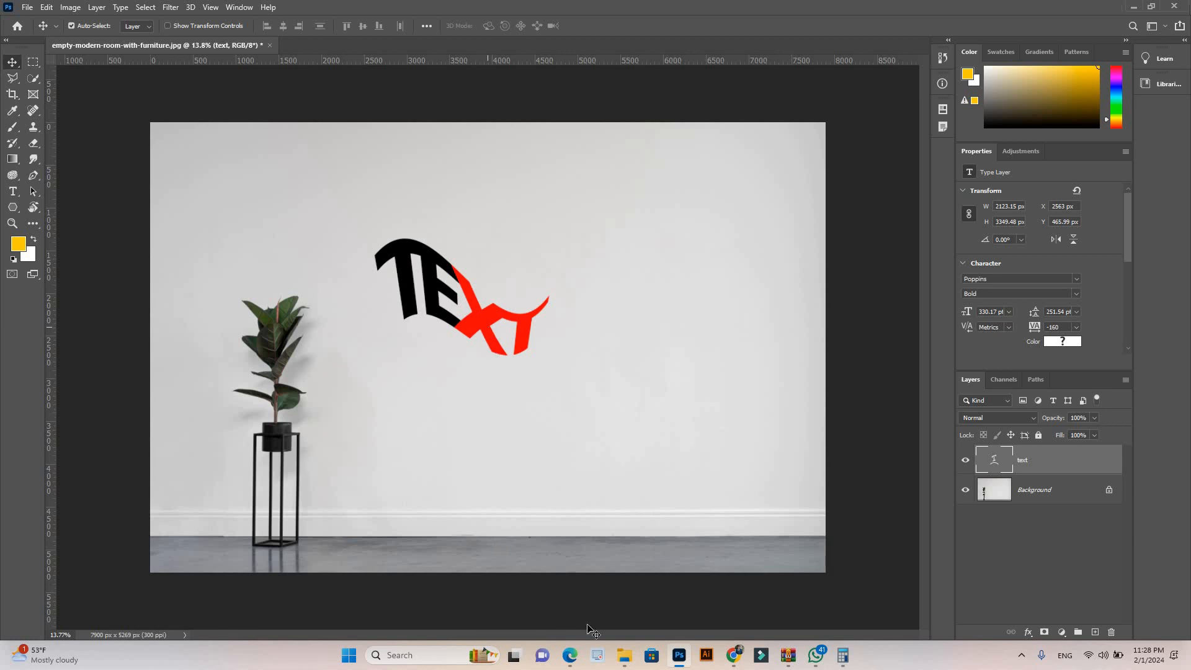
Step: Place the image of the boy walking in the jungle from the Downloads folder over the warped text
{"action": "mouse_move", "coordinate": [625, 655]}
{"action": "left_click", "coordinate": [601, 611]}
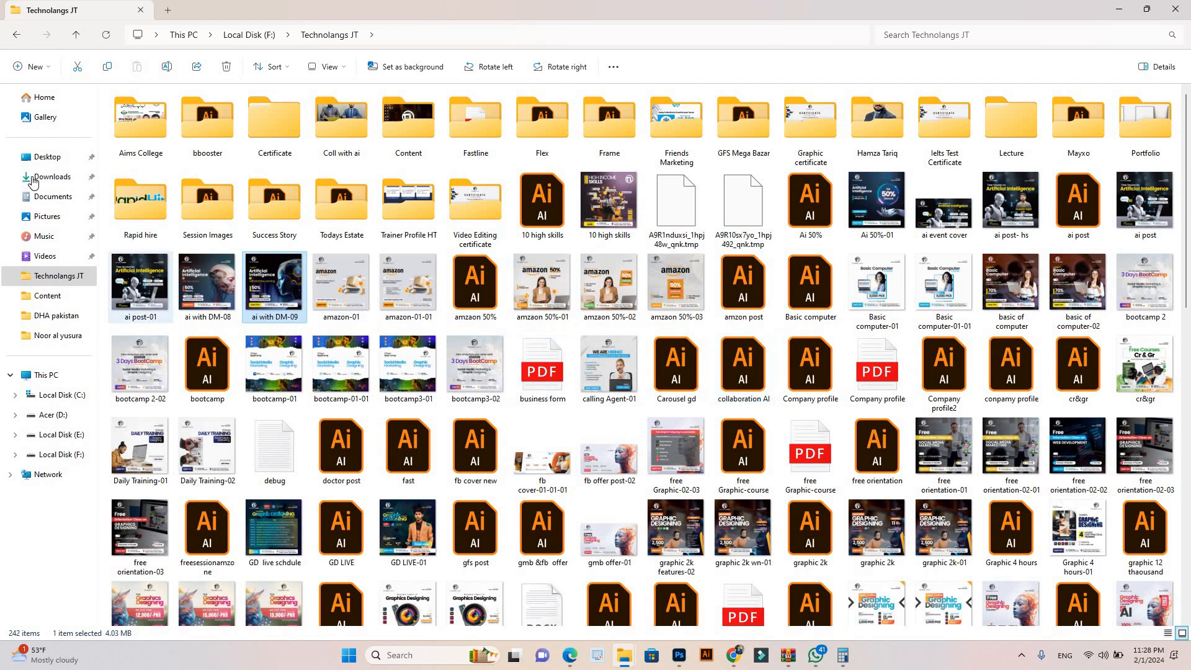
{"action": "left_click", "coordinate": [52, 177]}
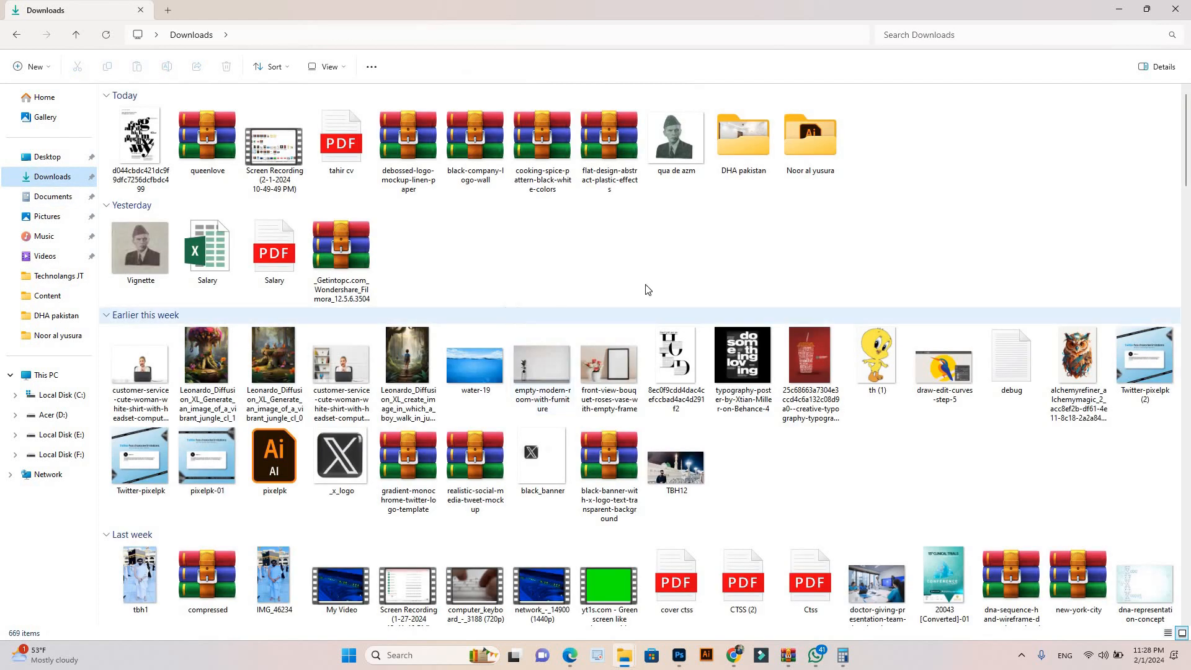
{"action": "left_click_drag", "start_coordinate": [390, 413], "coordinate": [456, 262]}
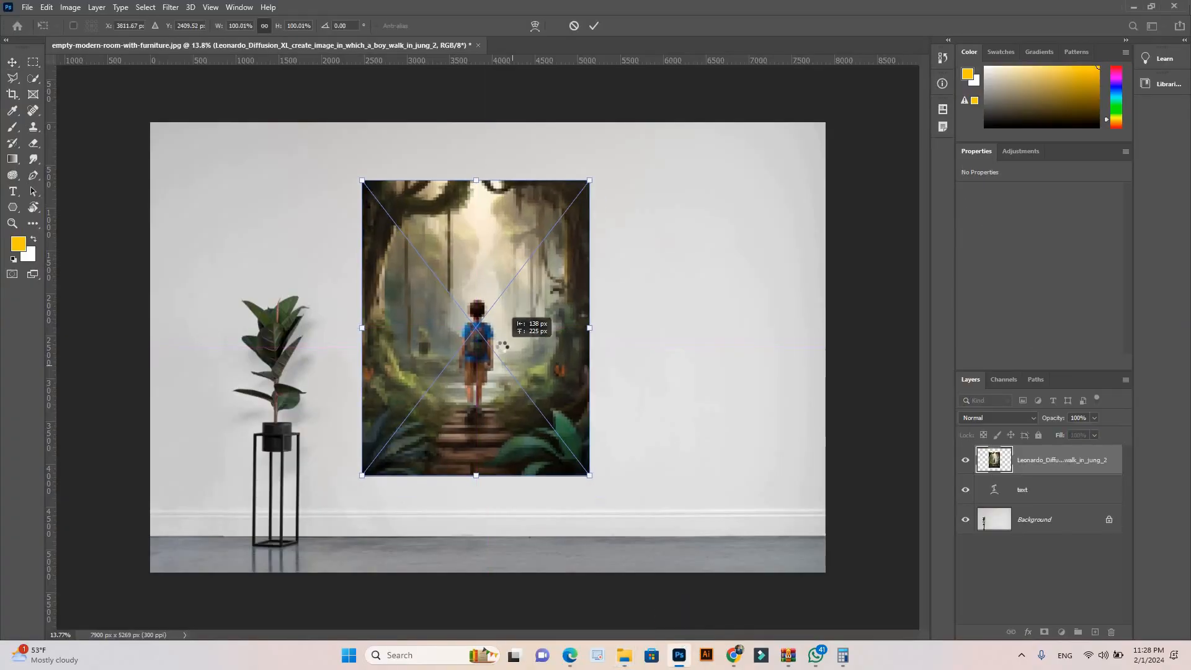
{"action": "key", "text": "Return"}
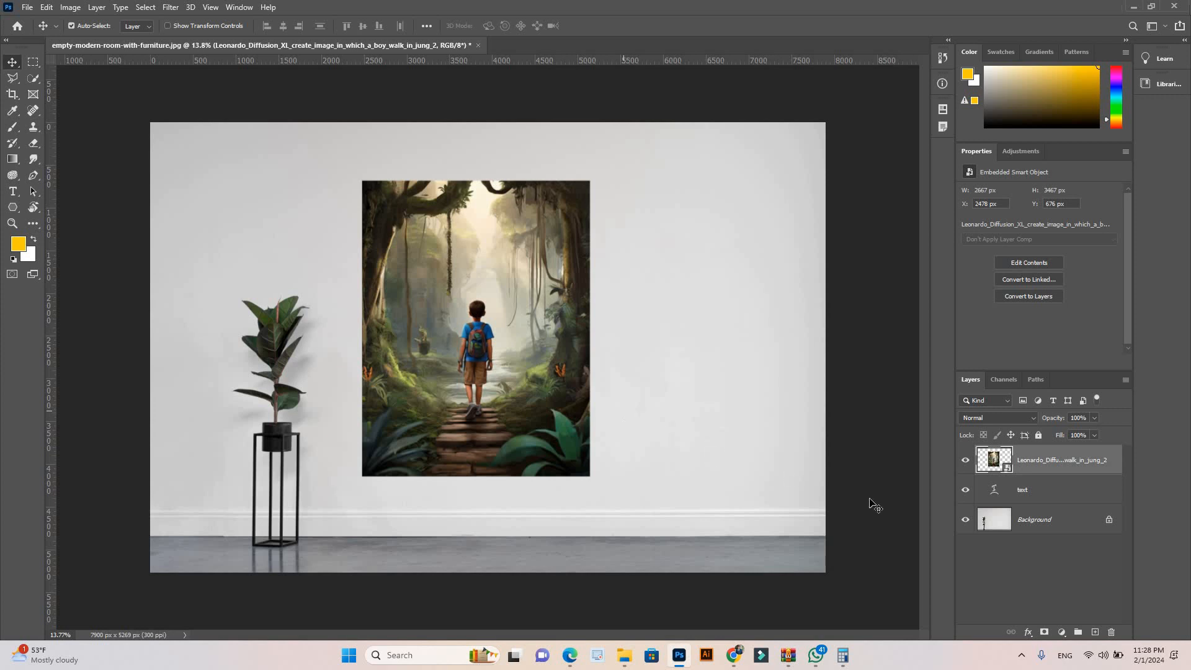
Step: Clip the jungle image to the text layer, nudge it within the letters, and move image and text together toward the wall's center
{"action": "left_click", "coordinate": [1054, 473], "text": "alt"}
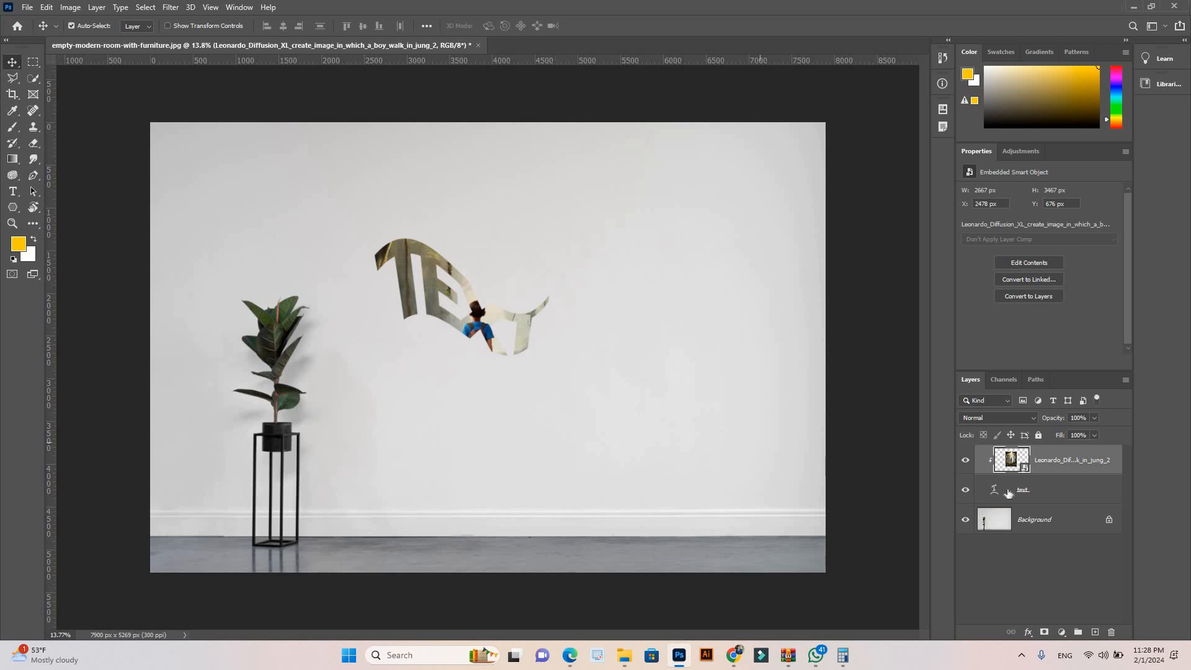
{"action": "mouse_move", "coordinate": [522, 341]}
{"action": "left_mouse_down"}
{"action": "mouse_move", "coordinate": [499, 347]}
{"action": "mouse_move", "coordinate": [494, 322]}
{"action": "mouse_move", "coordinate": [512, 331]}
{"action": "left_mouse_up"}
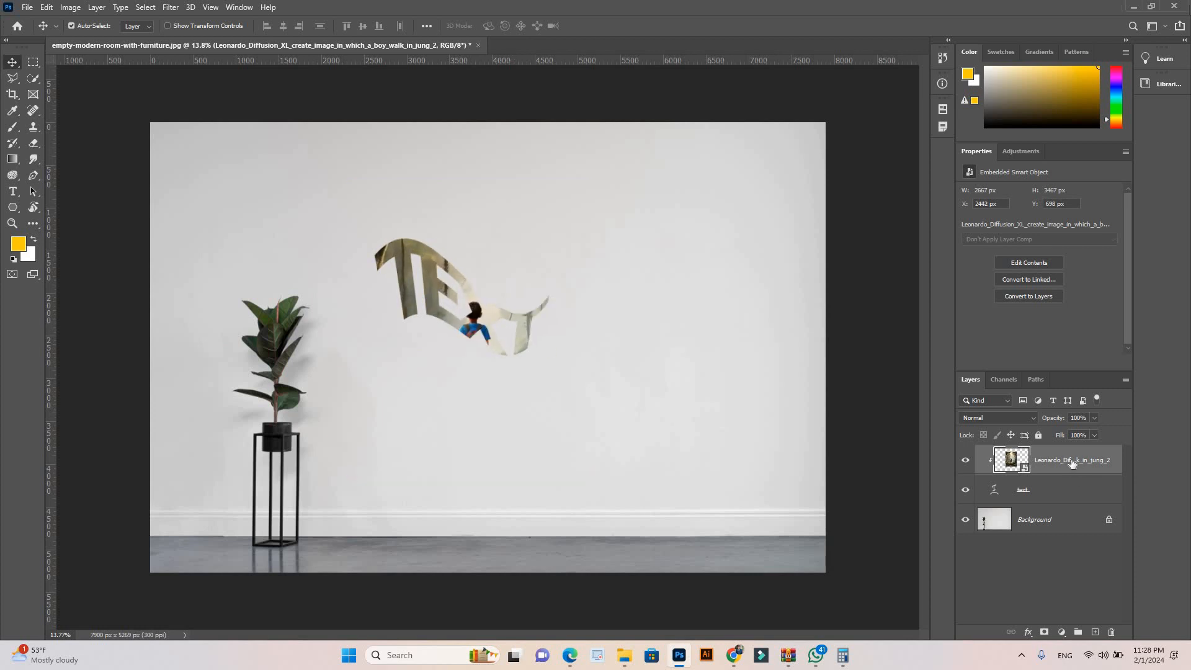
{"action": "left_click", "coordinate": [1061, 494], "text": "shift"}
{"action": "left_click_drag", "start_coordinate": [484, 371], "coordinate": [547, 410]}
Step: Group the clipped image and text layers and shift the image alone inside the letters
{"action": "key", "text": "ctrl+g"}
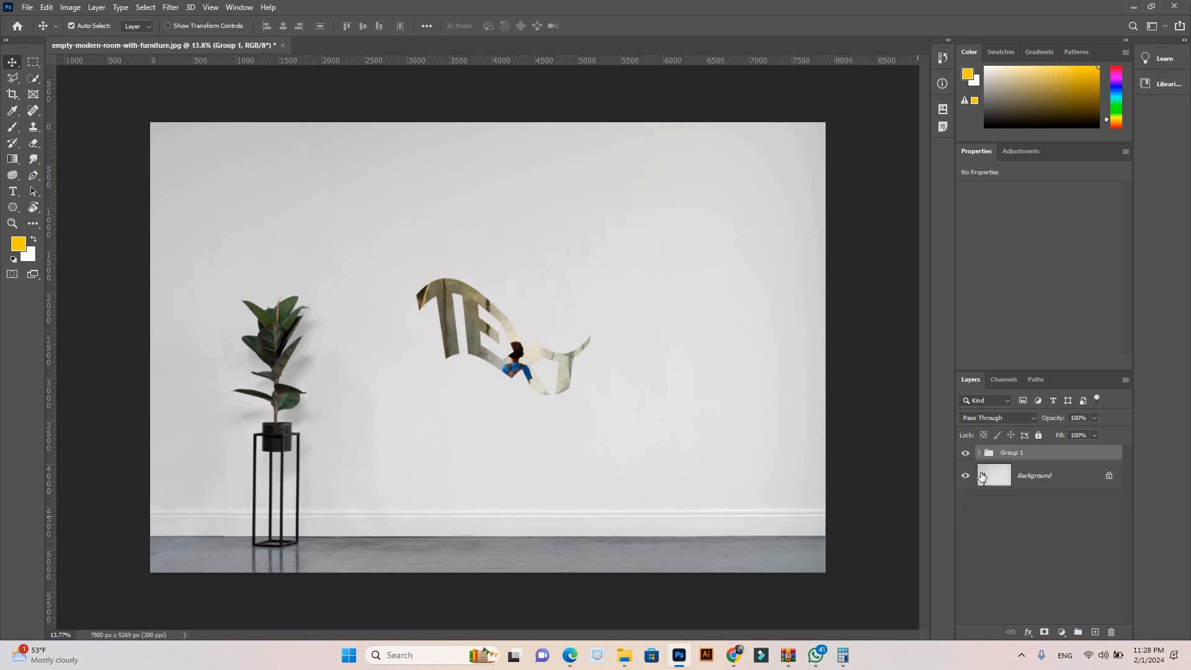
{"action": "mouse_move", "coordinate": [564, 365]}
{"action": "left_mouse_down"}
{"action": "mouse_move", "coordinate": [582, 370]}
{"action": "mouse_move", "coordinate": [609, 355]}
{"action": "mouse_move", "coordinate": [555, 361]}
{"action": "left_mouse_up"}
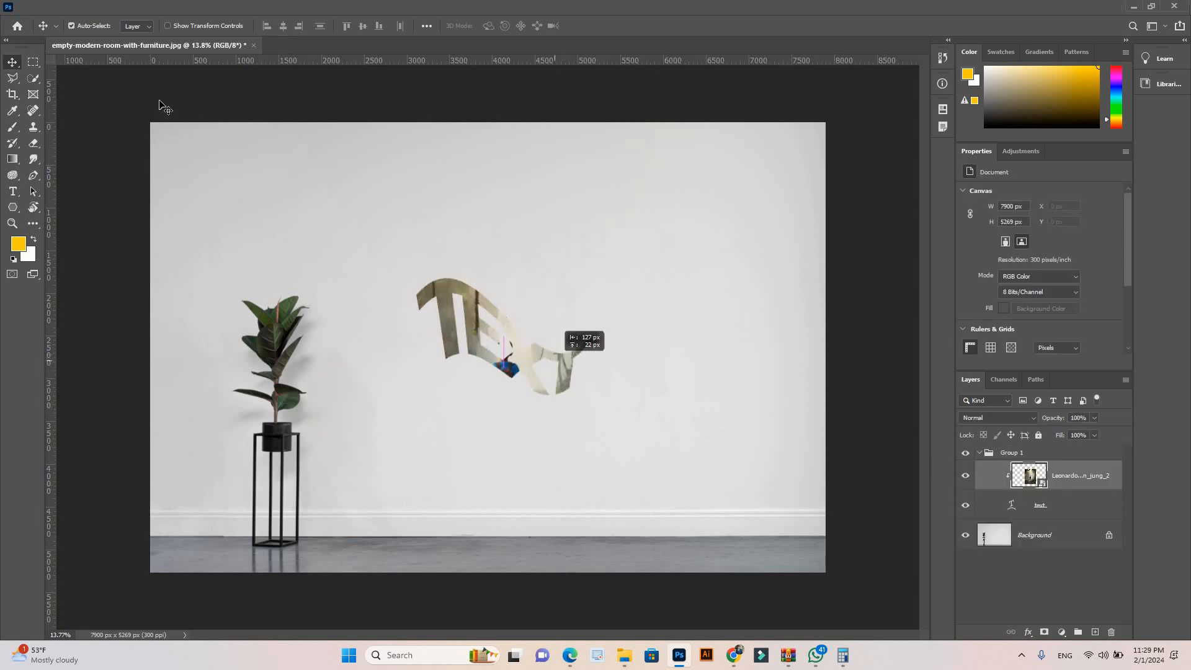
Step: Set the Move tool's auto-select to Group and move the whole group slightly down and right
{"action": "left_click", "coordinate": [148, 27]}
{"action": "left_click", "coordinate": [141, 38]}
{"action": "left_click_drag", "start_coordinate": [479, 341], "coordinate": [502, 359]}
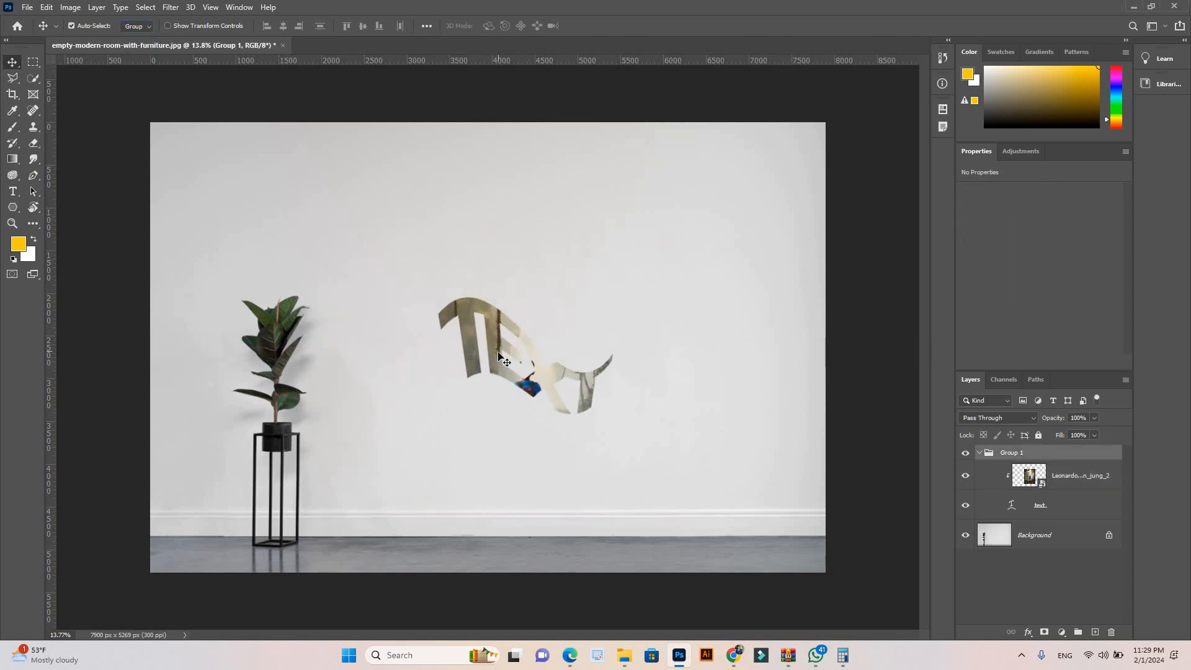
Step: Undo the group move, the image shift and the grouping of the two layers
{"action": "key", "text": "ctrl+z"}
{"action": "key", "text": "z"}
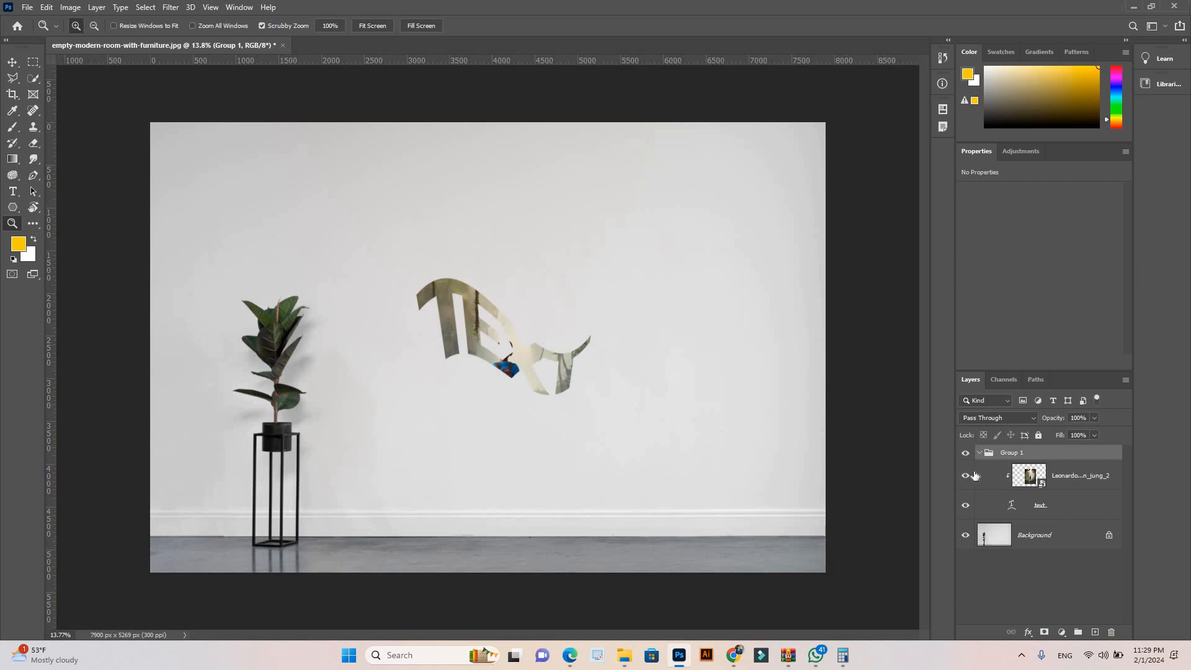
{"action": "key", "text": "ctrl+shift+g"}
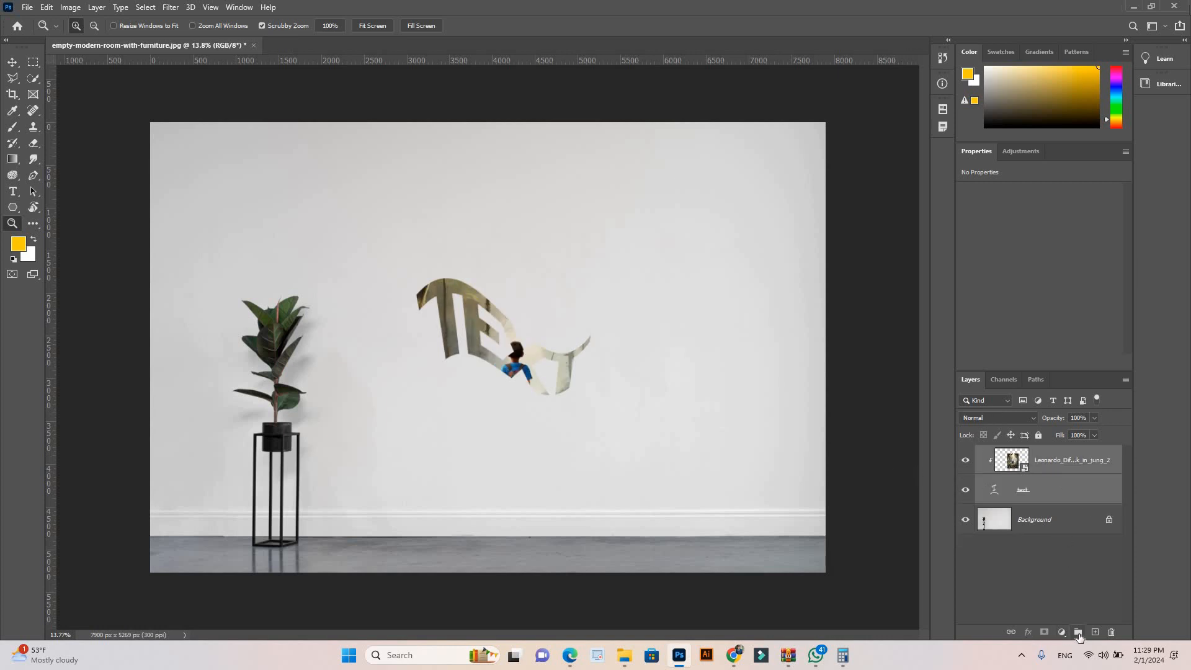
Step: Hide the jungle image layer clipped to the text and switch to the Move tool
{"action": "left_click", "coordinate": [588, 388]}
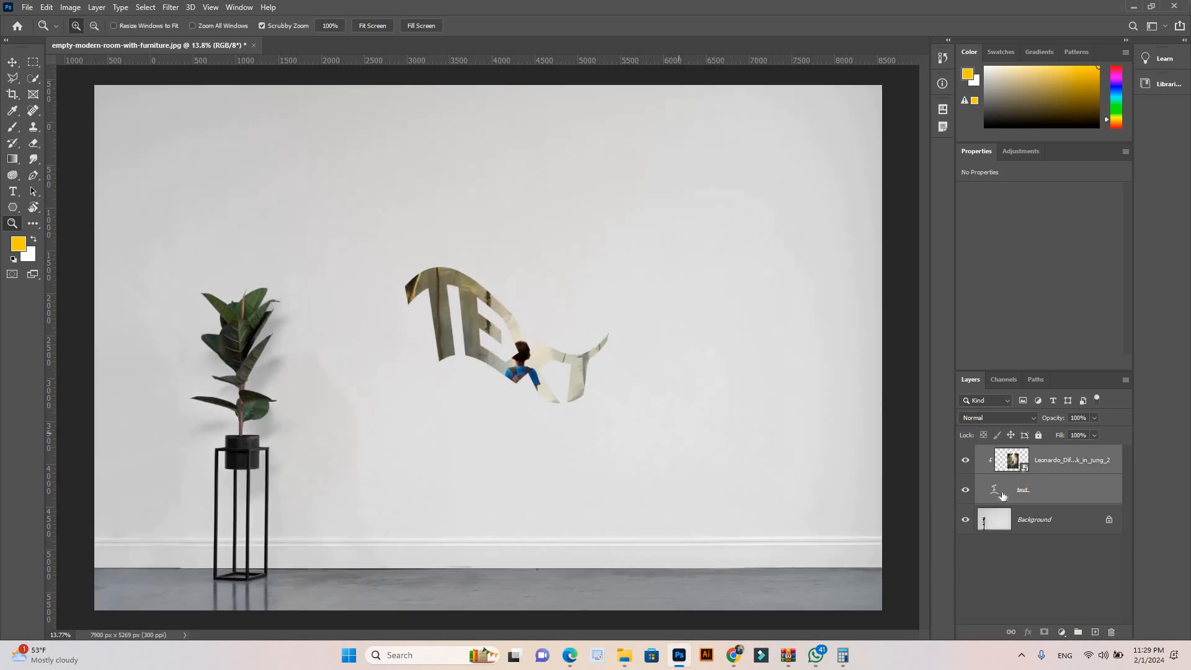
{"action": "left_click", "coordinate": [965, 459]}
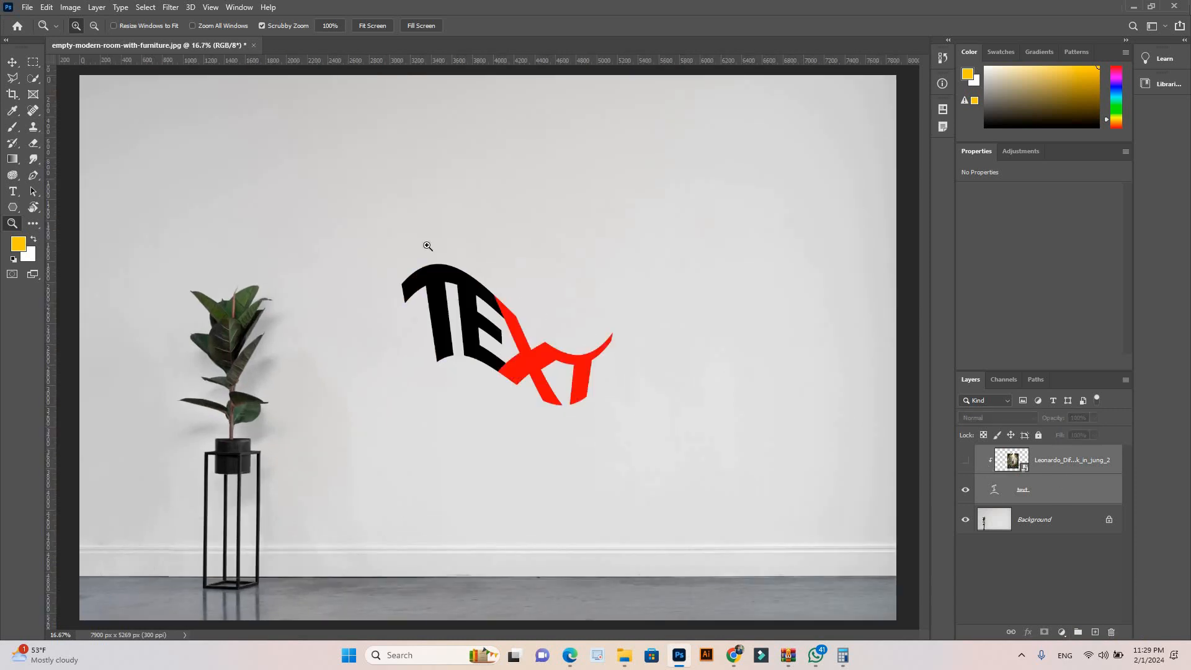
{"action": "left_click", "coordinate": [12, 62]}
{"action": "key", "text": "ctrl+minus"}
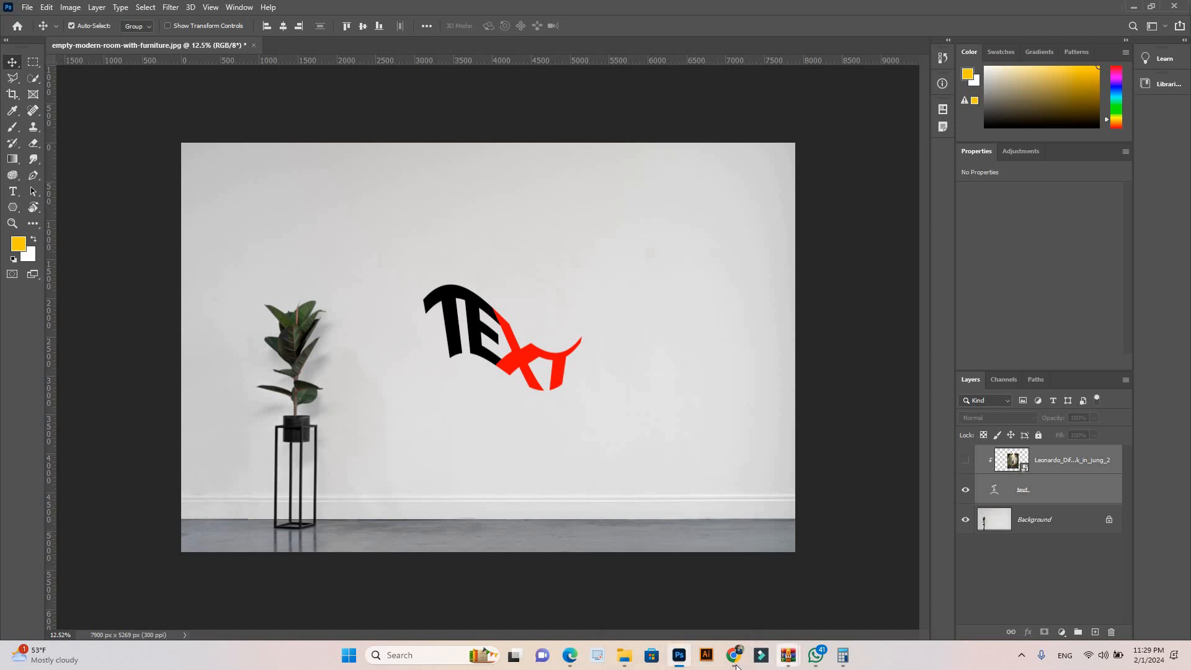
Step: Review the Day 6 Typography and Text Effects topics in the Graphic online.pdf course outline in Edge, and return to Photoshop
{"action": "mouse_move", "coordinate": [736, 665]}
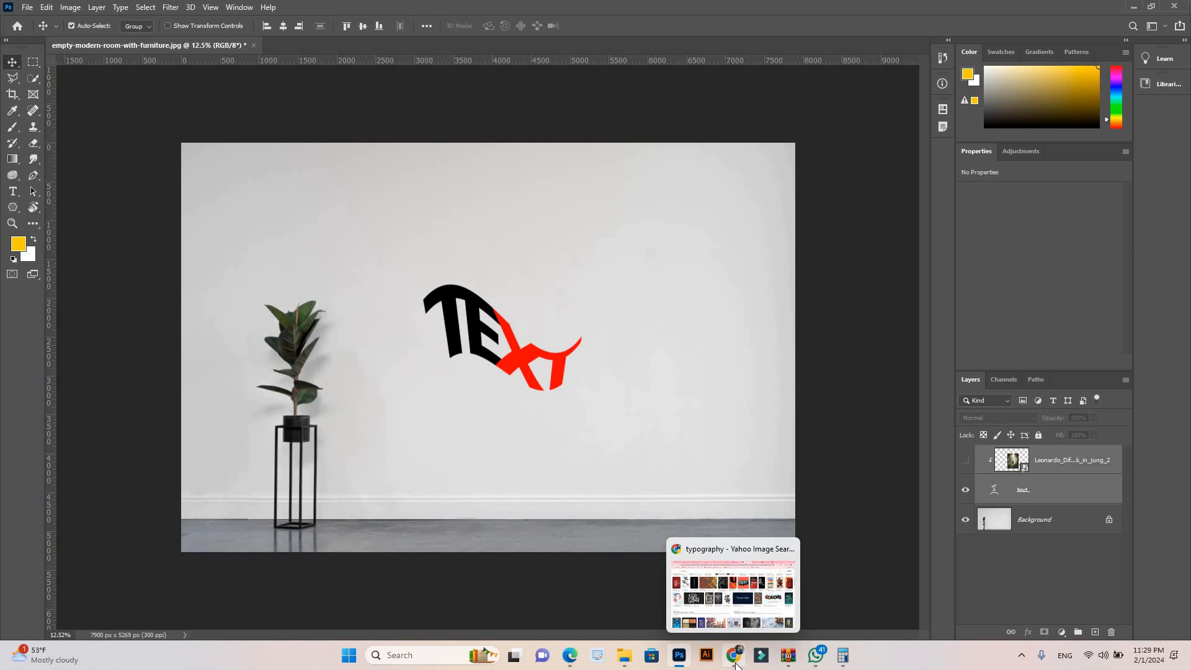
{"action": "left_click", "coordinate": [570, 656]}
{"action": "left_click_drag", "start_coordinate": [815, 280], "coordinate": [898, 299]}
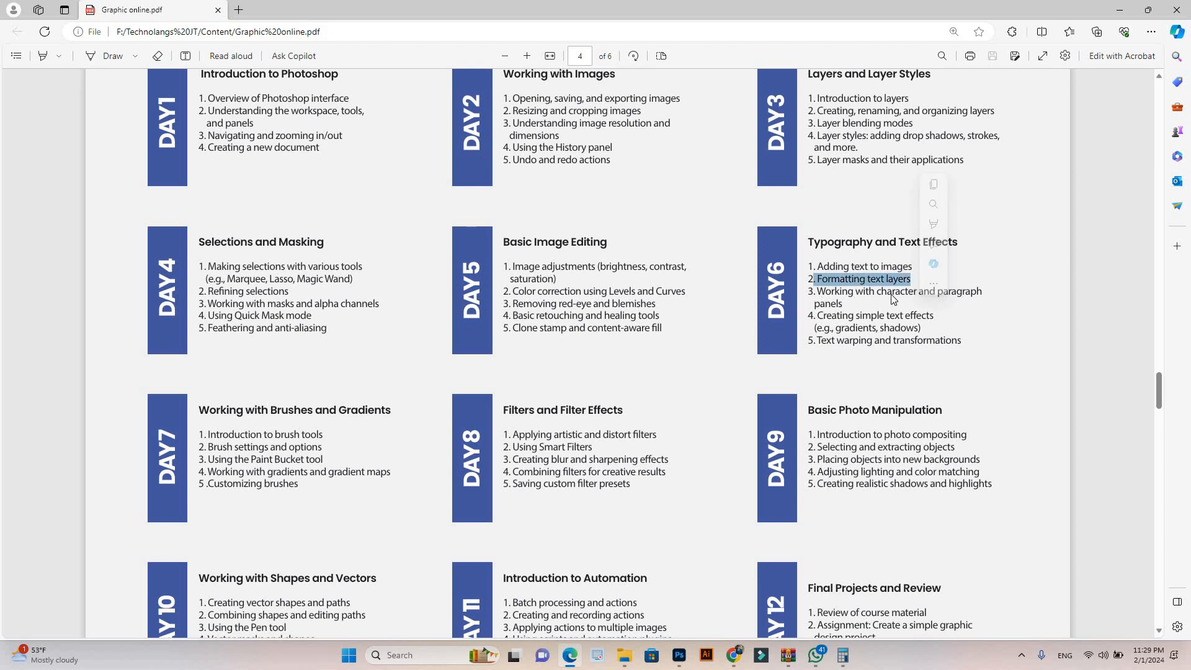
{"action": "left_click", "coordinate": [864, 302]}
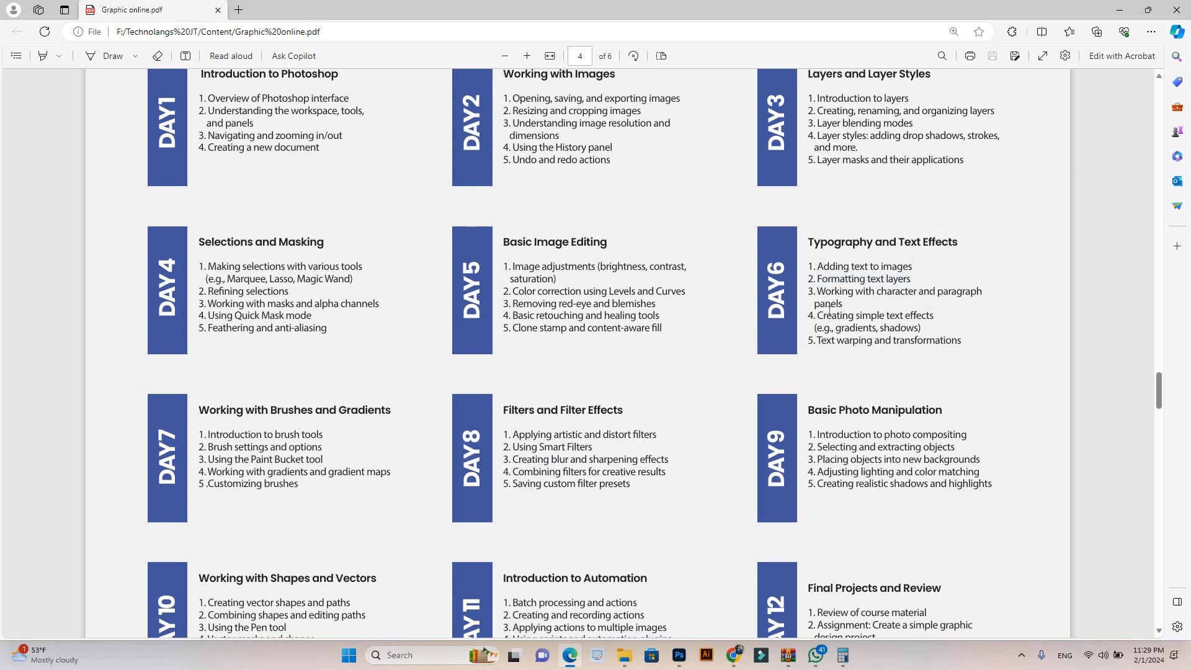
{"action": "left_click_drag", "start_coordinate": [817, 316], "coordinate": [932, 317]}
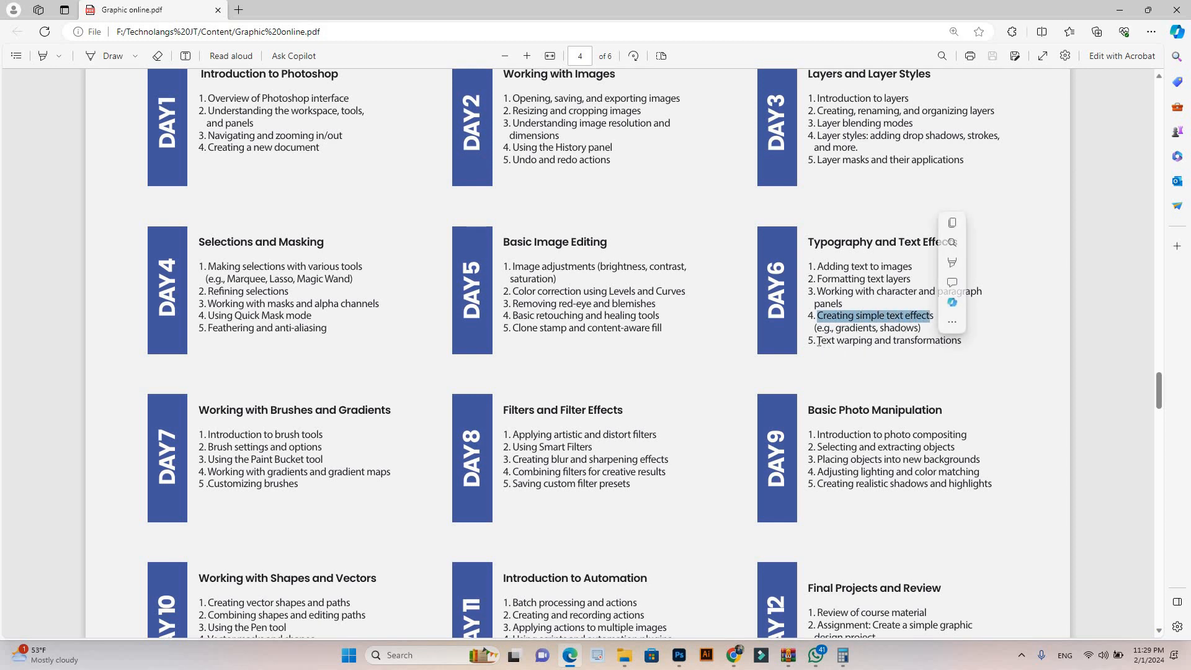
{"action": "left_click", "coordinate": [945, 341]}
{"action": "left_click_drag", "start_coordinate": [944, 340], "coordinate": [884, 397]}
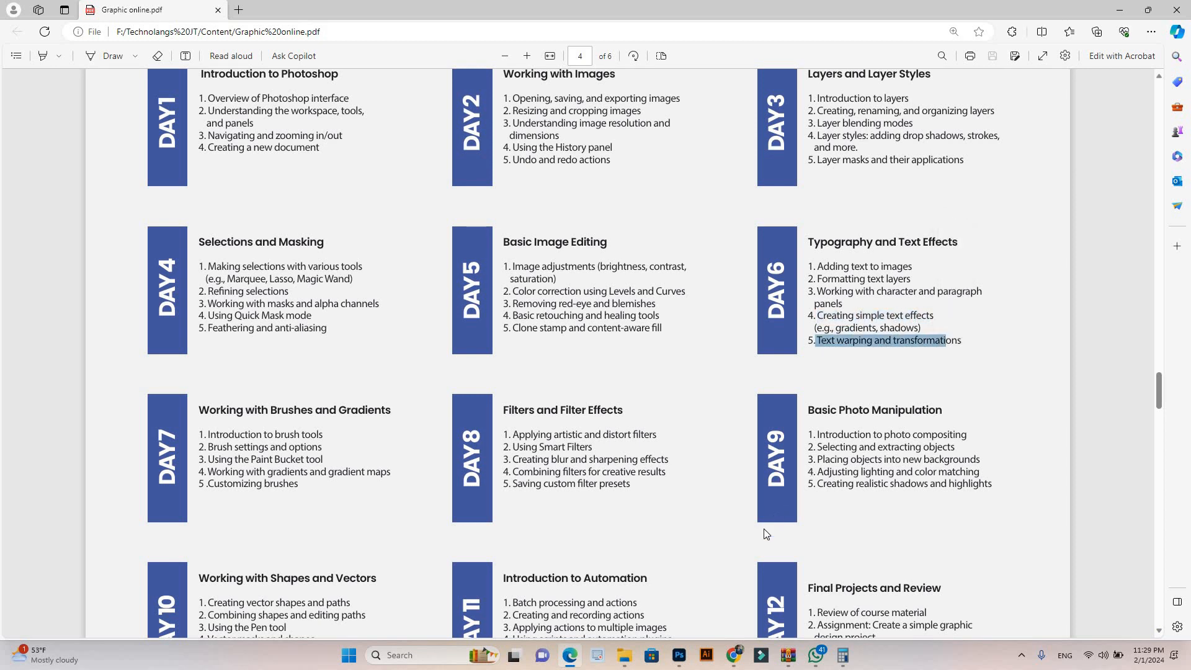
{"action": "left_click", "coordinate": [684, 658]}
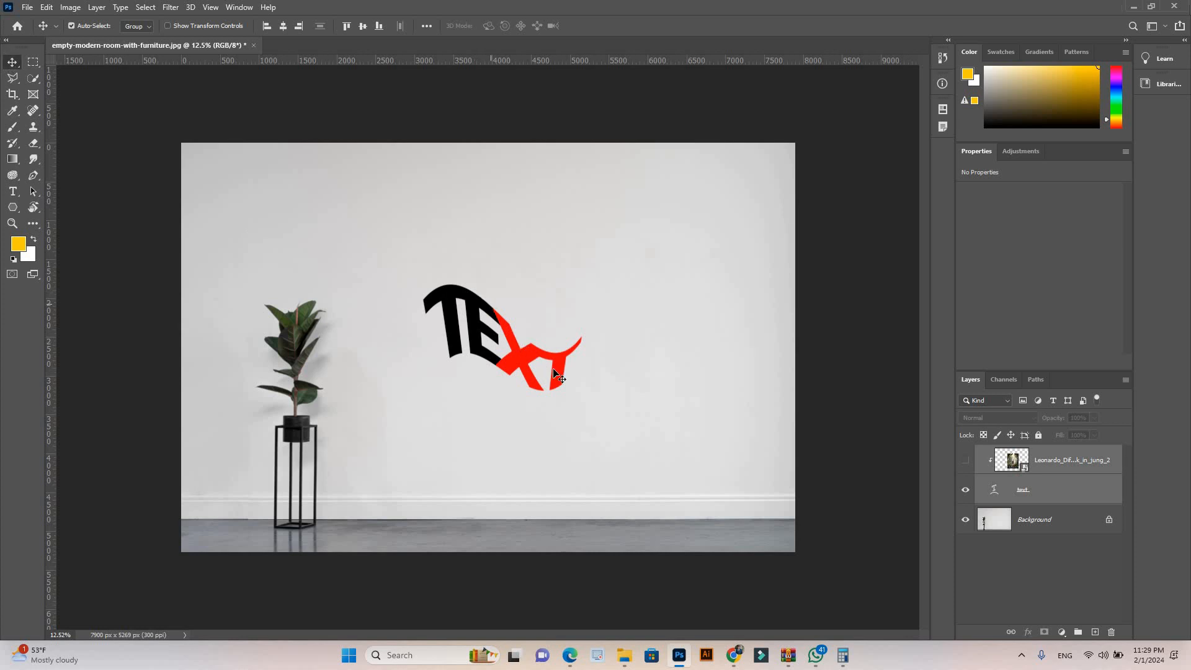
Step: Add a Drop Shadow effect to the warped text layer
{"action": "left_click", "coordinate": [1063, 490]}
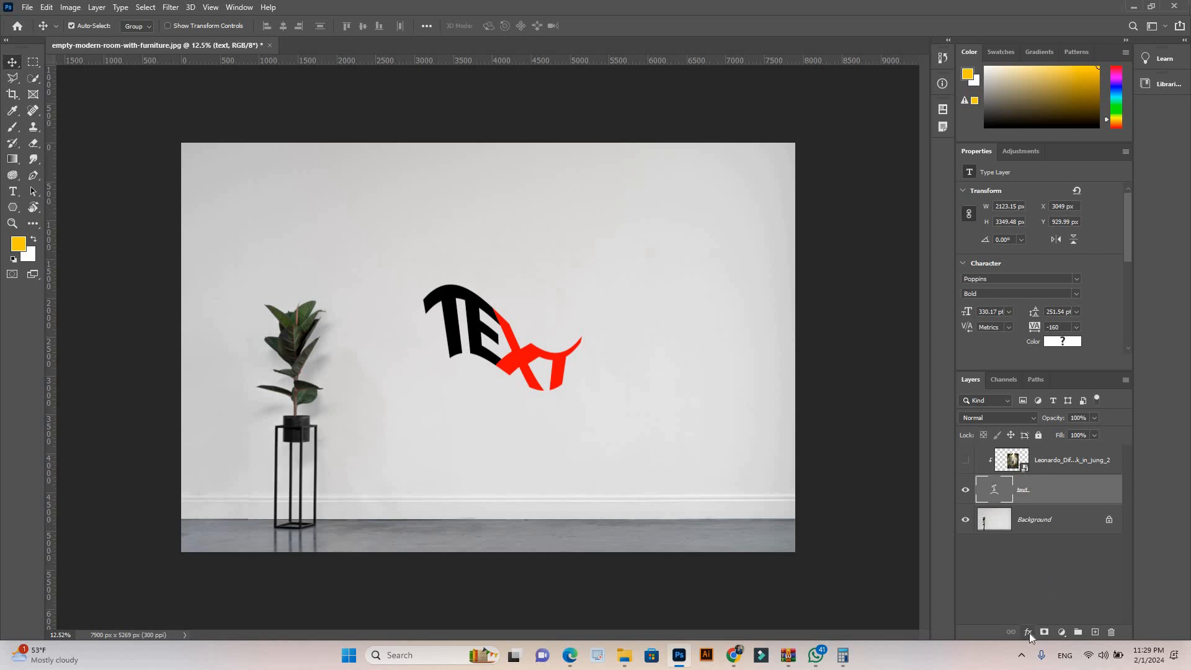
{"action": "left_click", "coordinate": [1028, 632]}
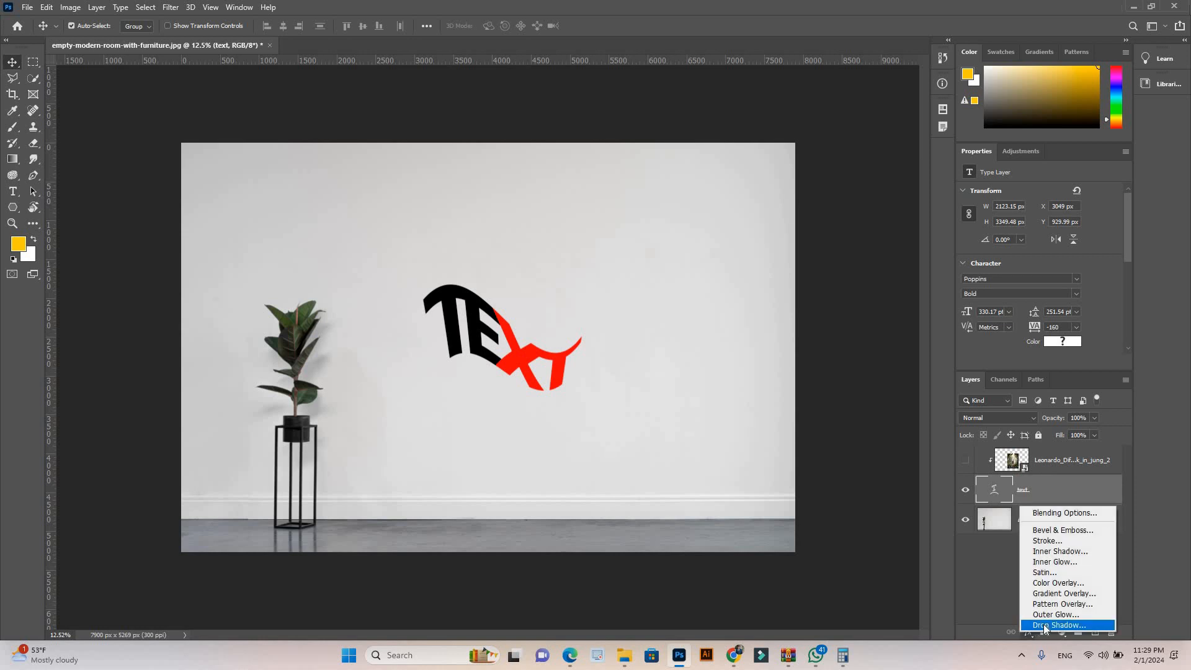
{"action": "key", "text": "Return"}
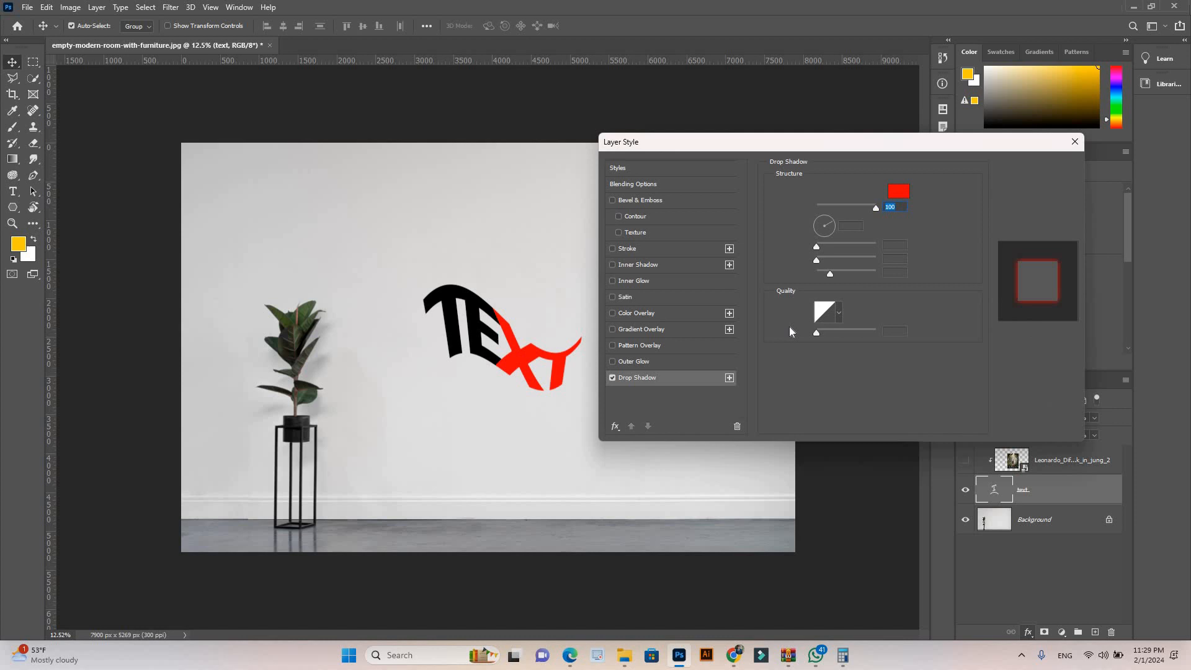
{"action": "mouse_move", "coordinate": [802, 148]}
{"action": "left_mouse_down"}
{"action": "mouse_move", "coordinate": [814, 158]}
{"action": "mouse_move", "coordinate": [805, 151]}
{"action": "left_mouse_up"}
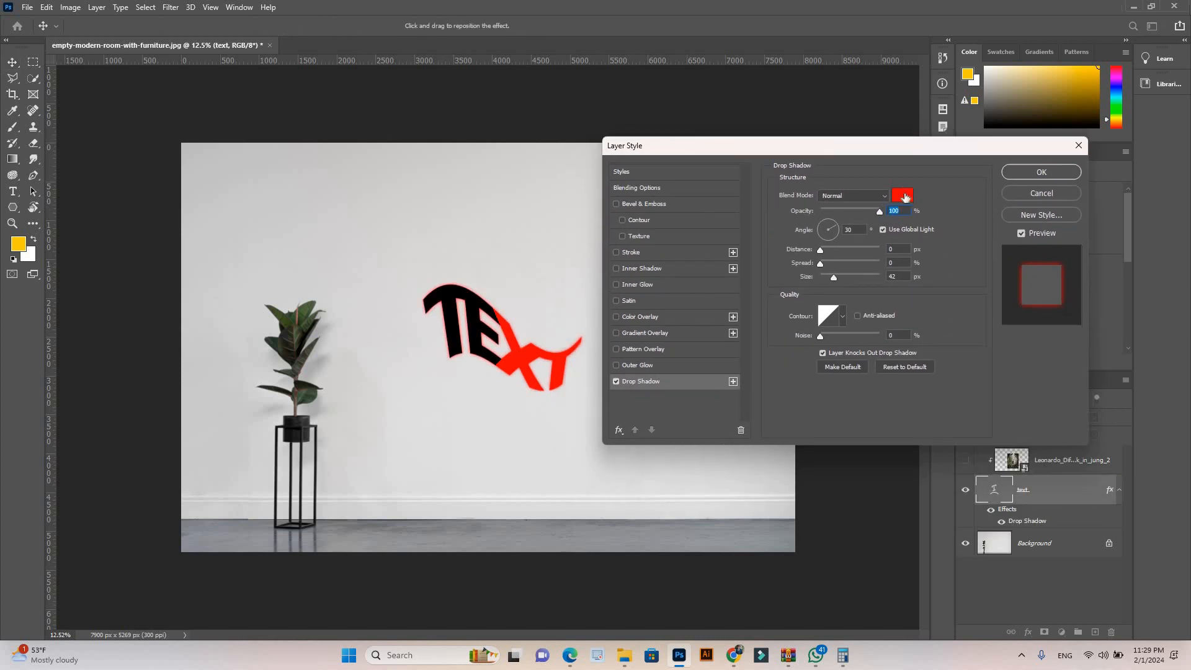
Step: Set the drop shadow to black at 100% opacity, with angle 140°, distance 30 px, spread 8% and size 6 px
{"action": "left_click", "coordinate": [903, 196]}
{"action": "left_click", "coordinate": [750, 135]}
{"action": "mouse_move", "coordinate": [880, 212]}
{"action": "left_mouse_down"}
{"action": "mouse_move", "coordinate": [851, 211]}
{"action": "mouse_move", "coordinate": [861, 213]}
{"action": "left_mouse_up"}
{"action": "type", "text": "100"}
{"action": "left_click", "coordinate": [903, 196]}
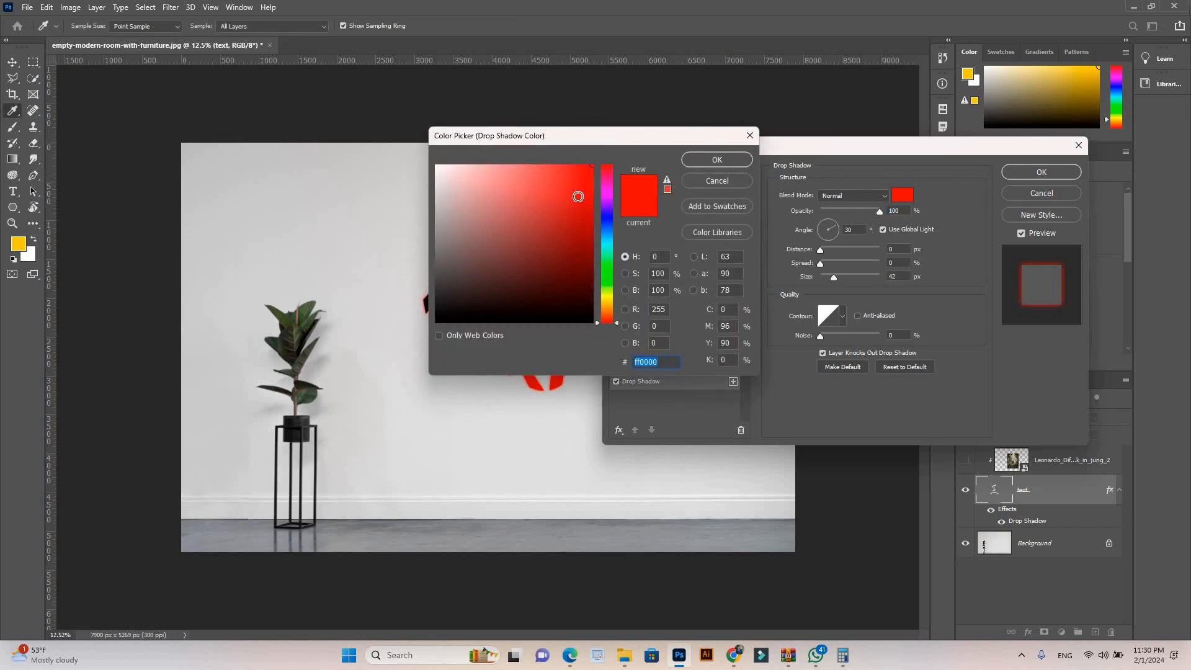
{"action": "left_click", "coordinate": [436, 322]}
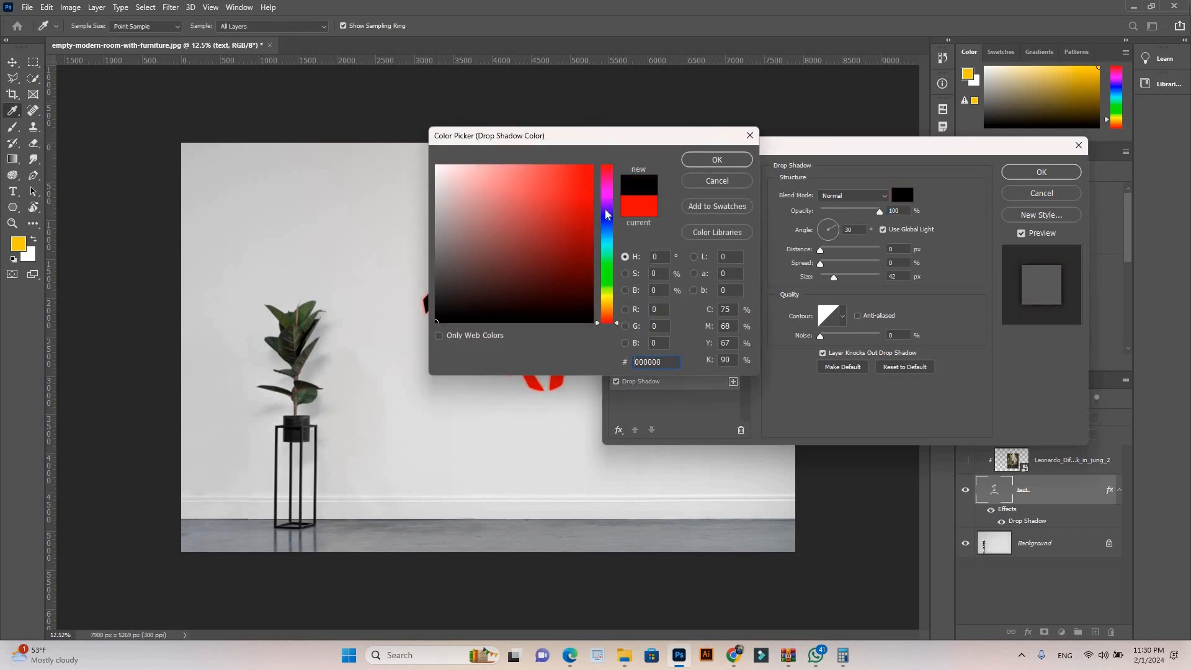
{"action": "left_click", "coordinate": [701, 160]}
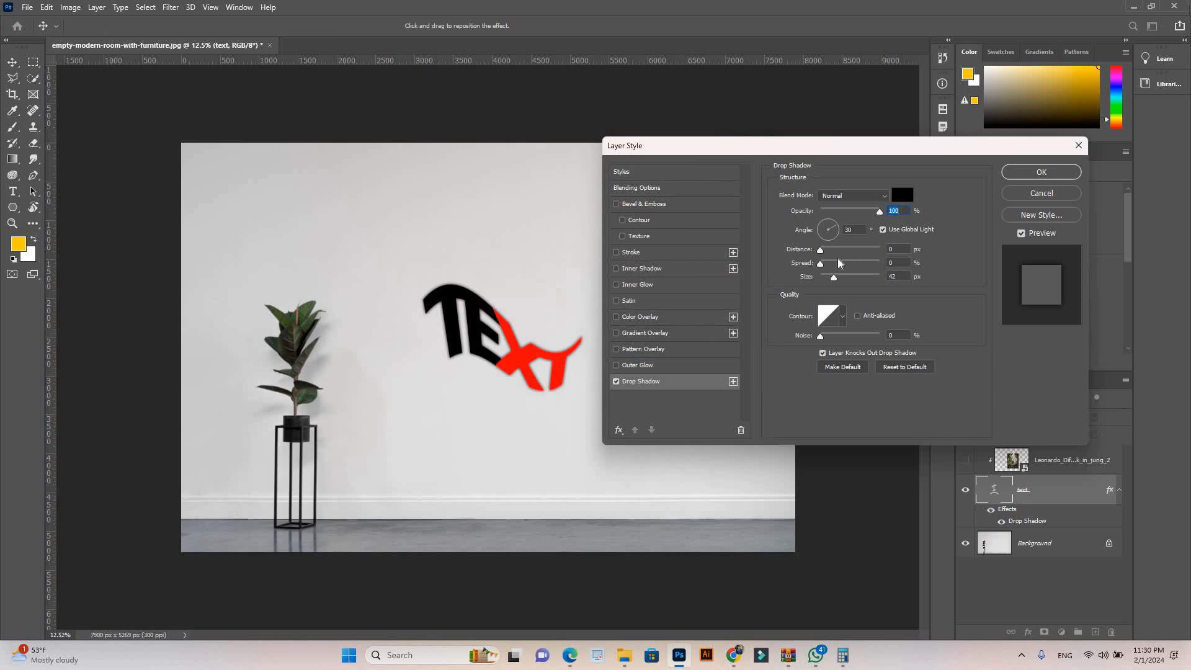
{"action": "mouse_move", "coordinate": [827, 257]}
{"action": "left_mouse_down"}
{"action": "mouse_move", "coordinate": [838, 252]}
{"action": "mouse_move", "coordinate": [822, 225]}
{"action": "mouse_move", "coordinate": [825, 266]}
{"action": "mouse_move", "coordinate": [850, 281]}
{"action": "mouse_move", "coordinate": [825, 280]}
{"action": "left_mouse_up"}
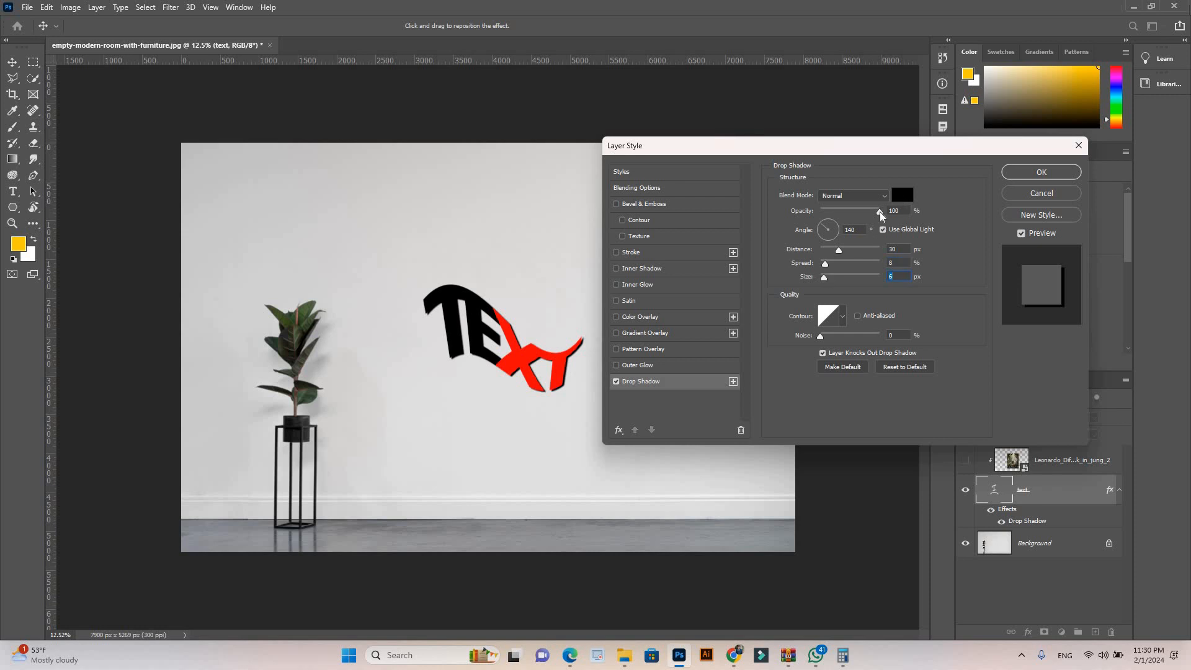
Step: Recolor the drop shadow bright yellow, apply the layer style, and hide the Drop Shadow effect on the text layer
{"action": "left_click", "coordinate": [904, 196]}
{"action": "left_click_drag", "start_coordinate": [610, 298], "coordinate": [610, 295]}
{"action": "left_click", "coordinate": [591, 166]}
{"action": "left_click", "coordinate": [701, 162]}
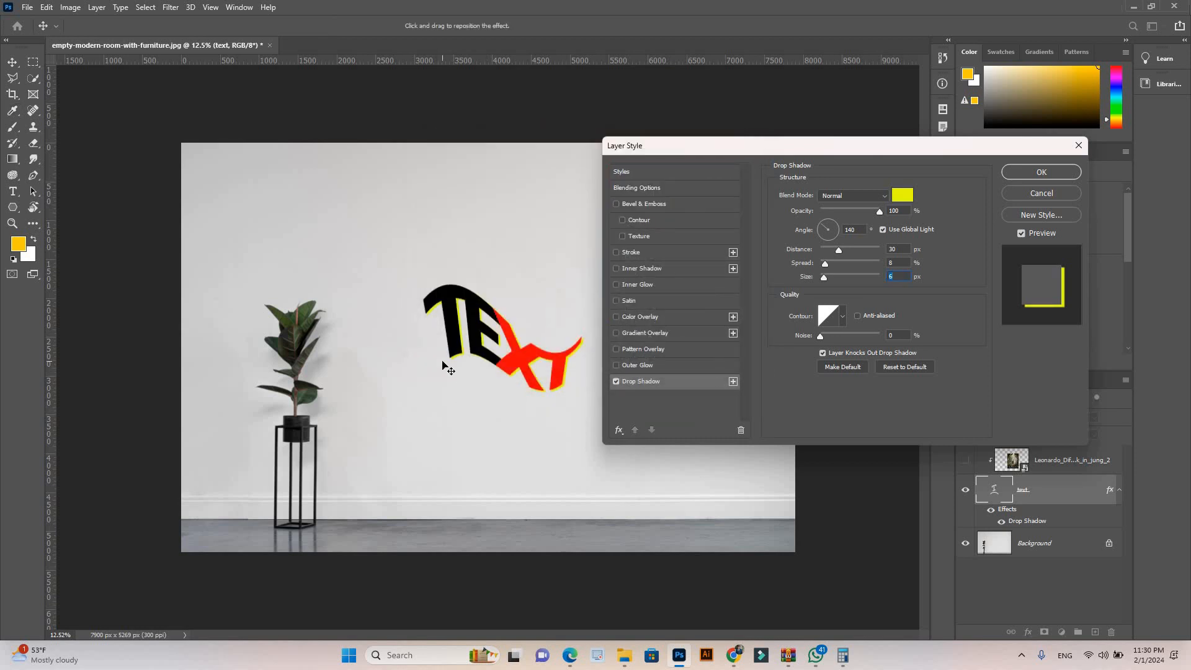
{"action": "key", "text": "Return"}
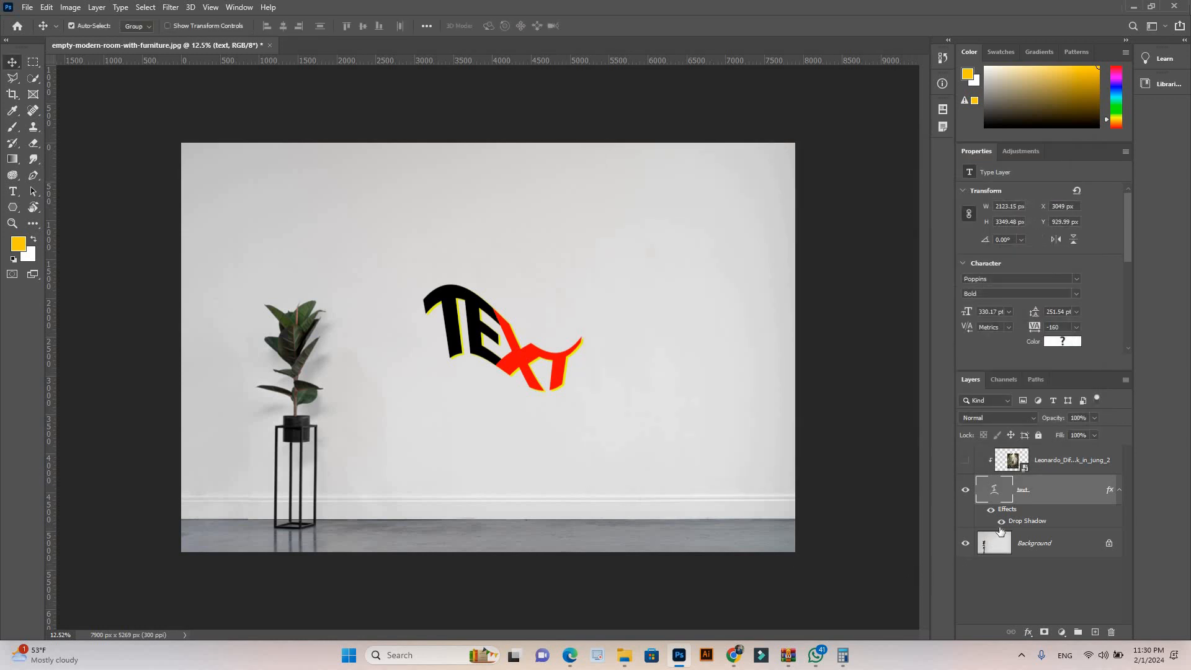
{"action": "left_click", "coordinate": [1001, 522]}
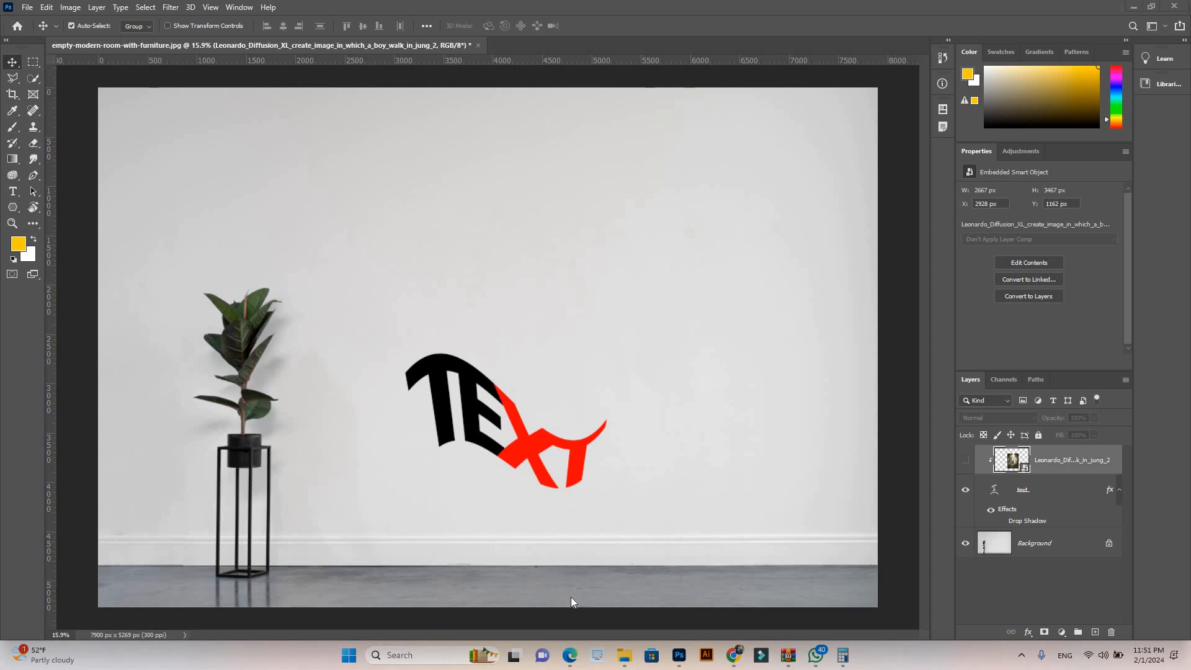
Step: View the example poster gfs post-d-02.jpg from the Downloads folder and return to Photoshop
{"action": "mouse_move", "coordinate": [624, 655]}
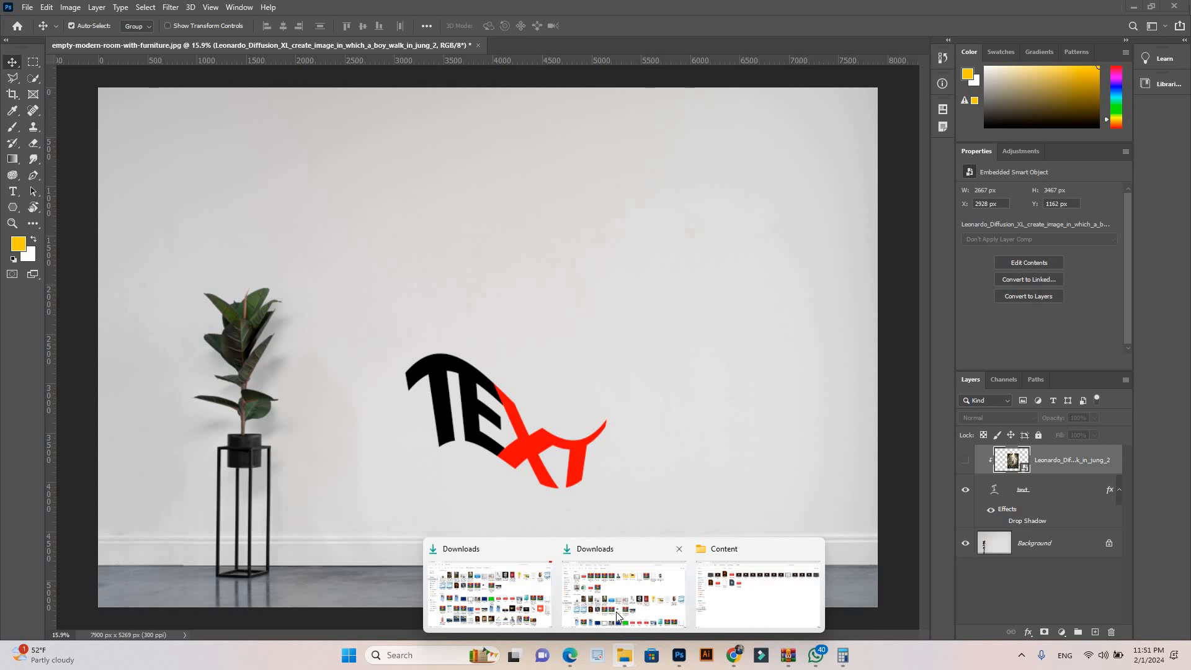
{"action": "left_click", "coordinate": [618, 617]}
{"action": "scroll", "coordinate": [545, 532], "scroll_direction": "down", "scroll_amount": 10}
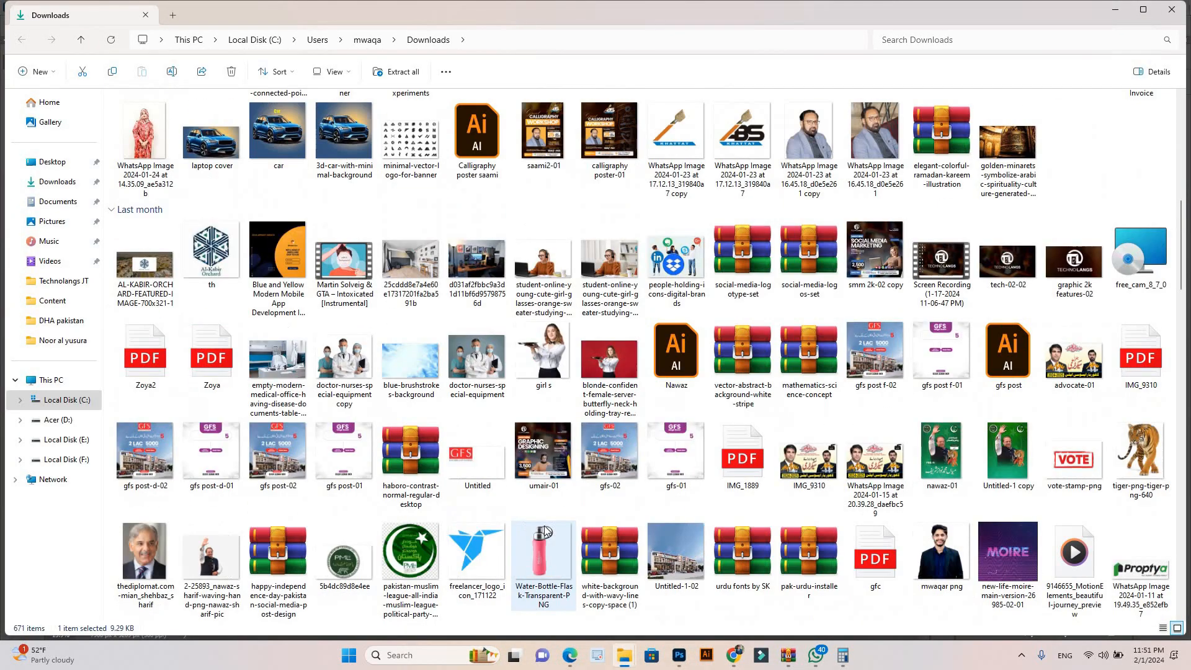
{"action": "left_click", "coordinate": [160, 459]}
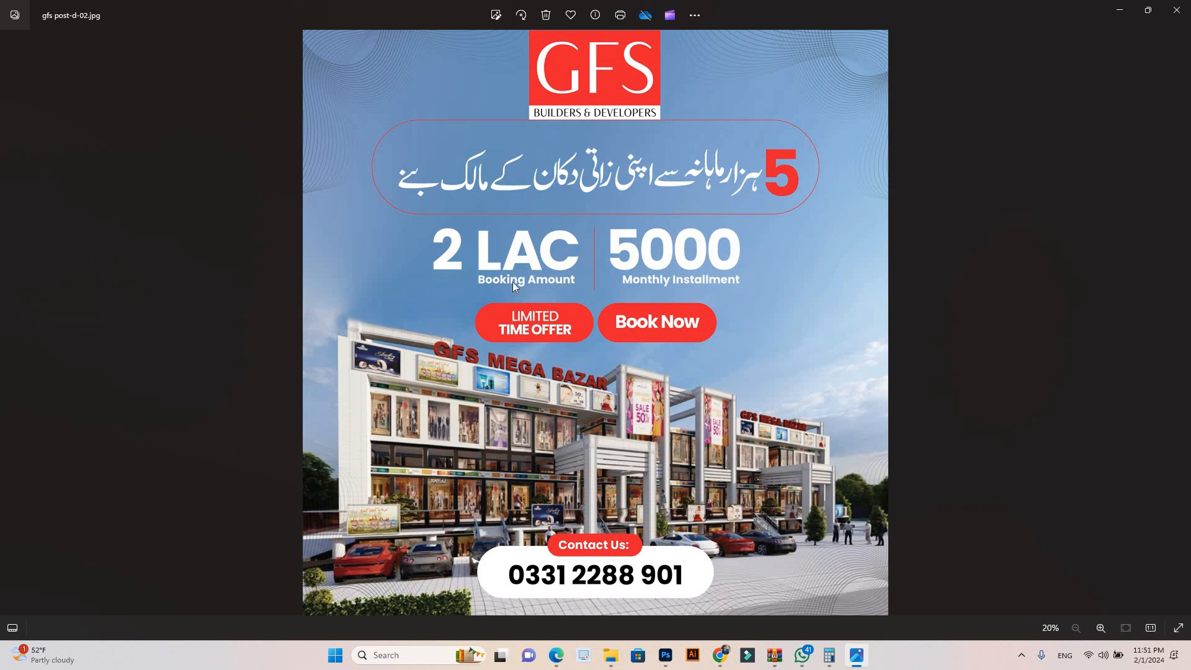
{"action": "left_click", "coordinate": [666, 656]}
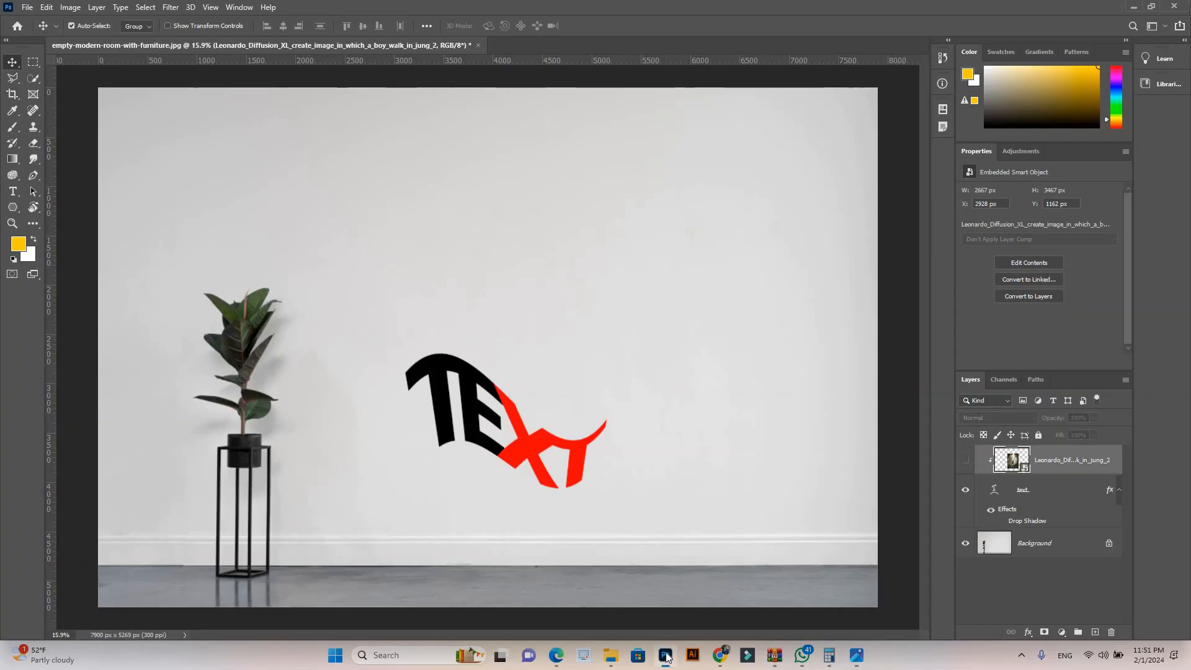
Step: Switch to Freepik in Chrome and search the photos for "reall estate"
{"action": "left_click", "coordinate": [720, 655]}
{"action": "left_click", "coordinate": [138, 13]}
{"action": "left_click_drag", "start_coordinate": [417, 101], "coordinate": [222, 101]}
{"action": "type", "text": "f"}
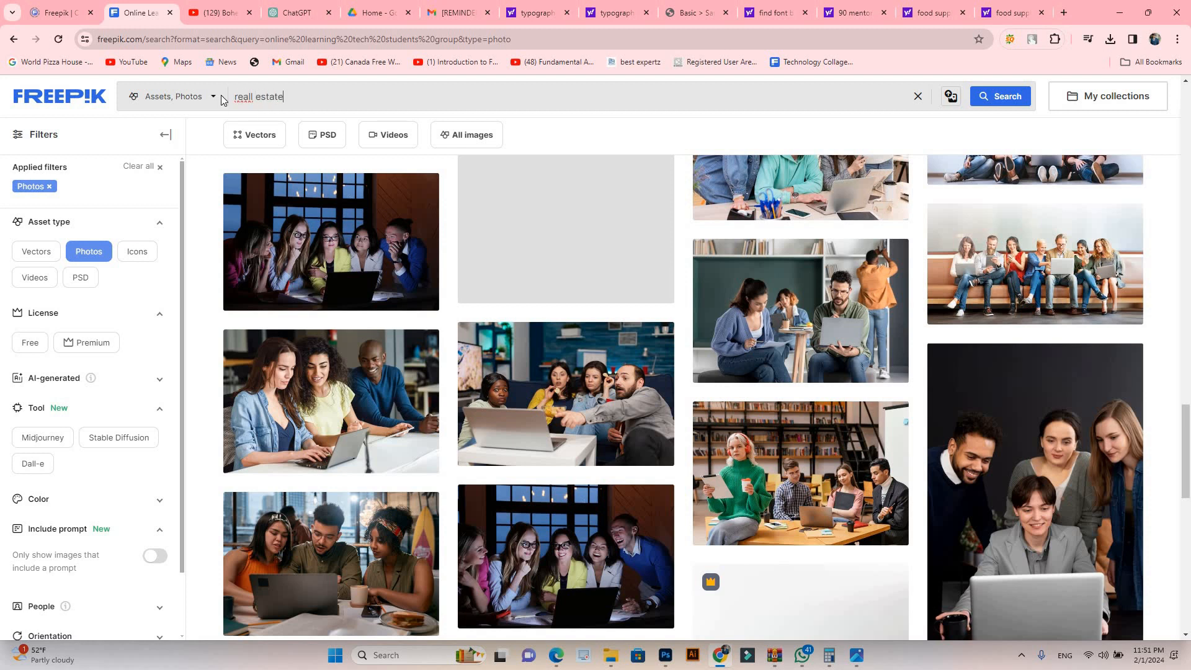
{"action": "key", "text": "Return"}
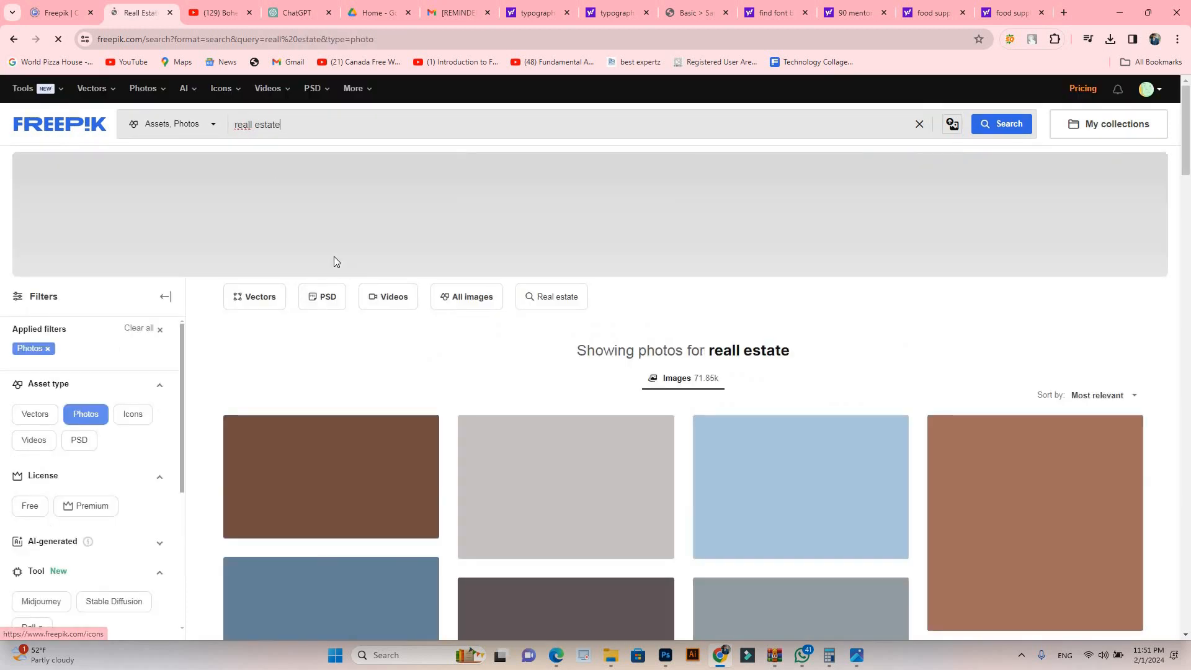
{"action": "scroll", "coordinate": [683, 434], "scroll_direction": "down", "scroll_amount": 2}
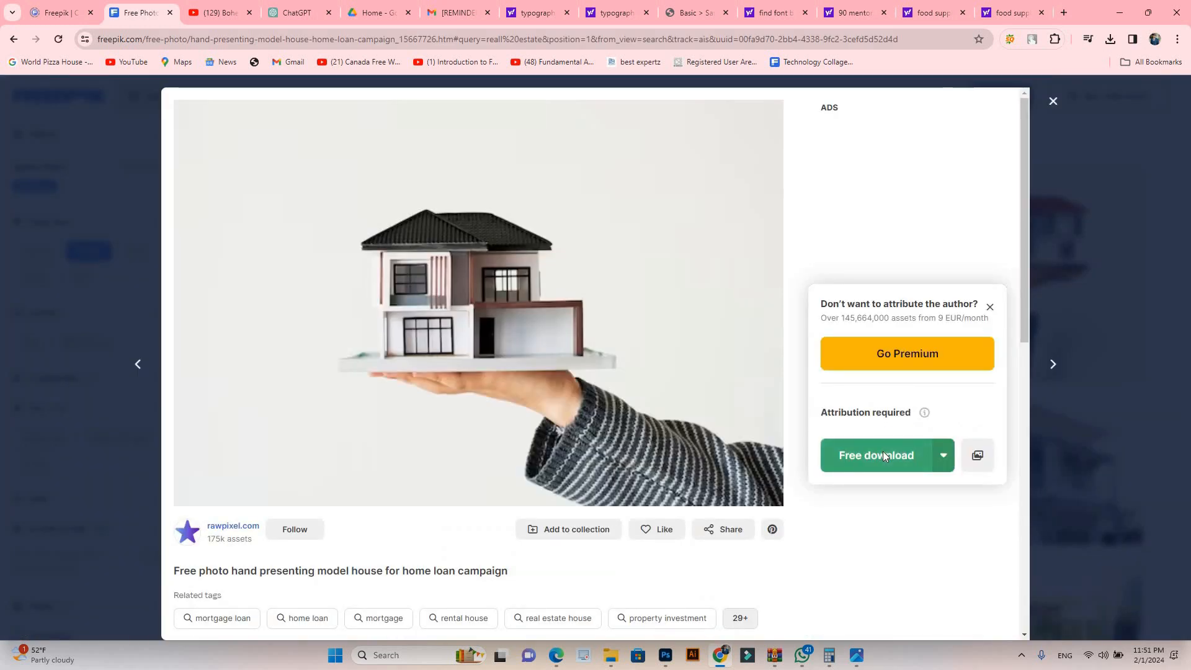
Step: Download the photo of a hand presenting a model house and open it as a separate document in Photoshop
{"action": "left_click", "coordinate": [884, 453]}
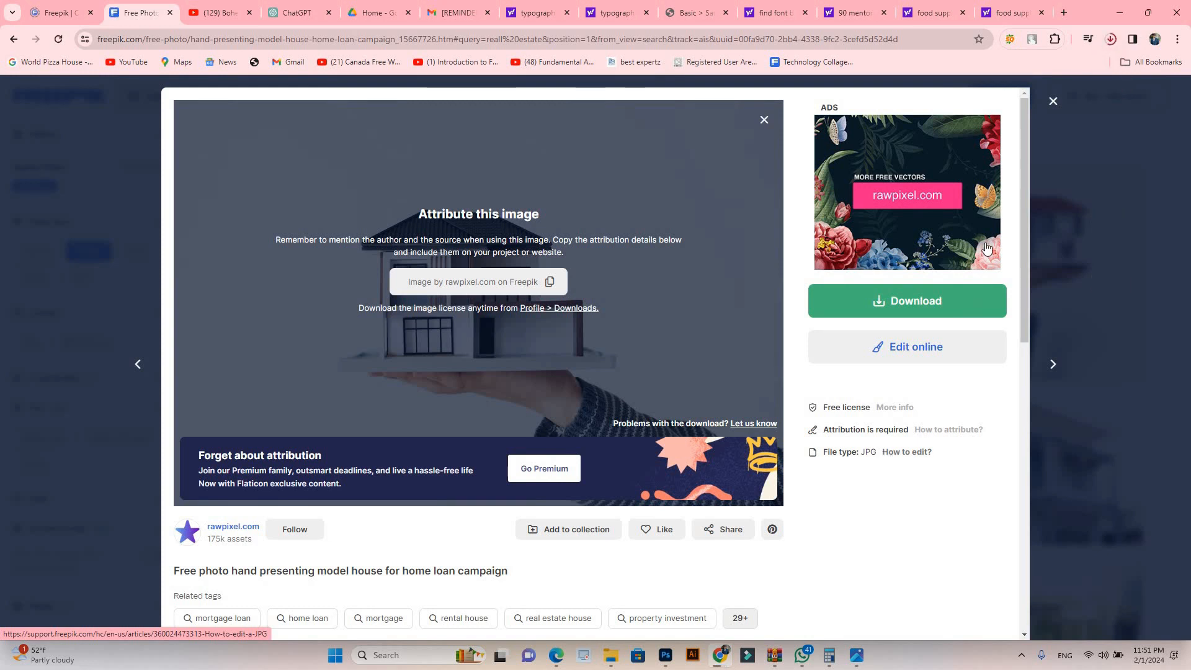
{"action": "left_click", "coordinate": [1078, 71]}
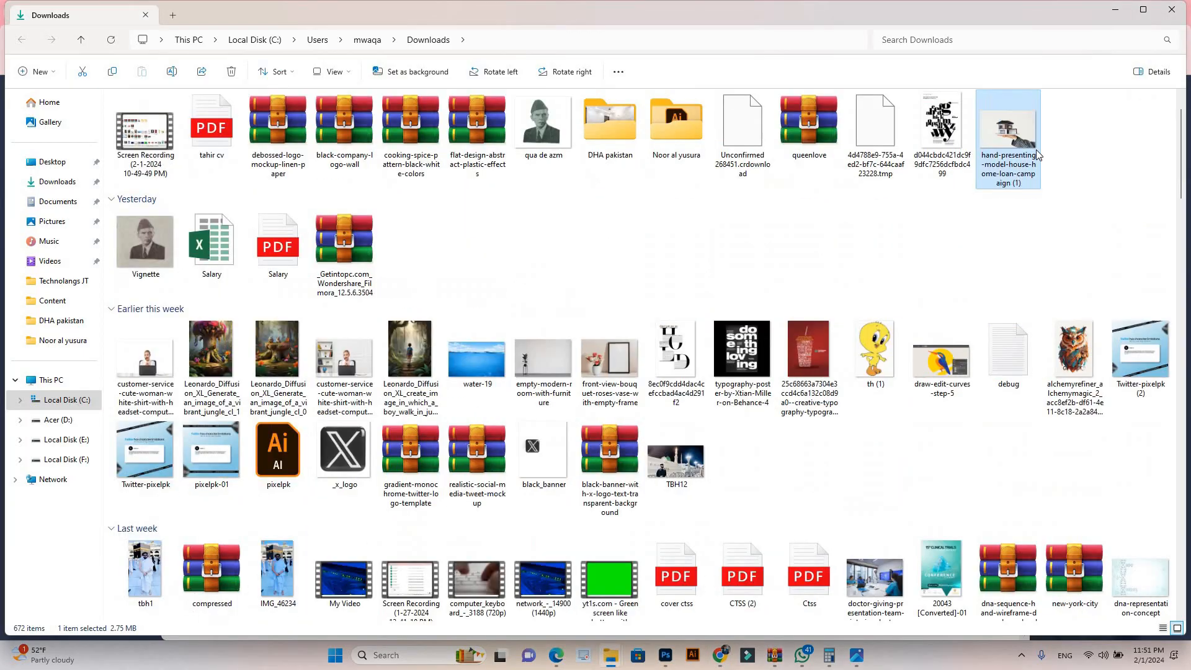
{"action": "left_click_drag", "start_coordinate": [869, 283], "coordinate": [594, 31]}
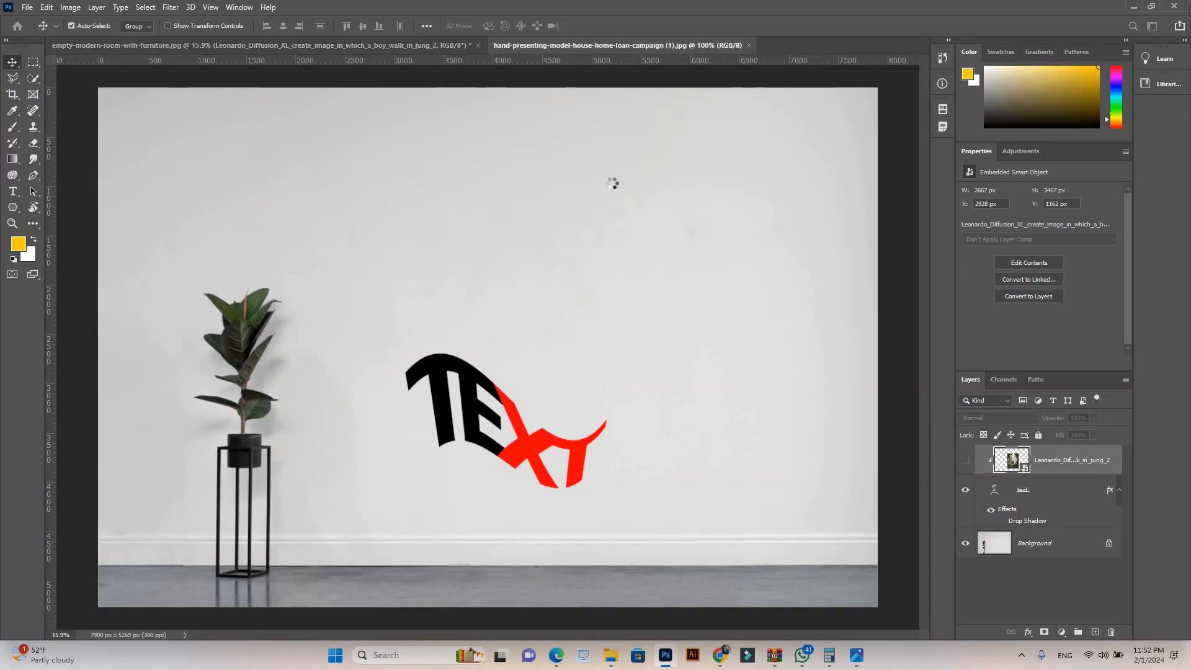
{"action": "scroll", "coordinate": [559, 270], "scroll_direction": "down", "scroll_amount": 2}
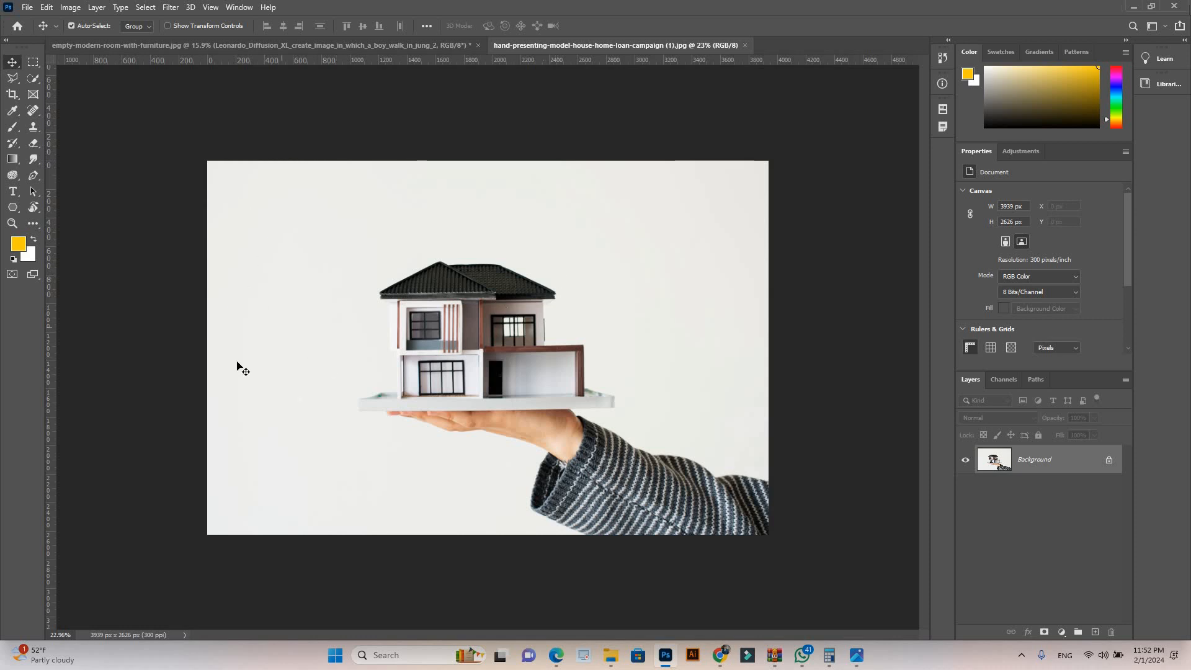
Step: Crop the house photo to 3817 x 3375 px, trimming its right side and extending the canvas above and to the left
{"action": "left_click", "coordinate": [13, 94]}
{"action": "left_click_drag", "start_coordinate": [768, 344], "coordinate": [701, 340]}
{"action": "left_click_drag", "start_coordinate": [273, 163], "coordinate": [213, 112]}
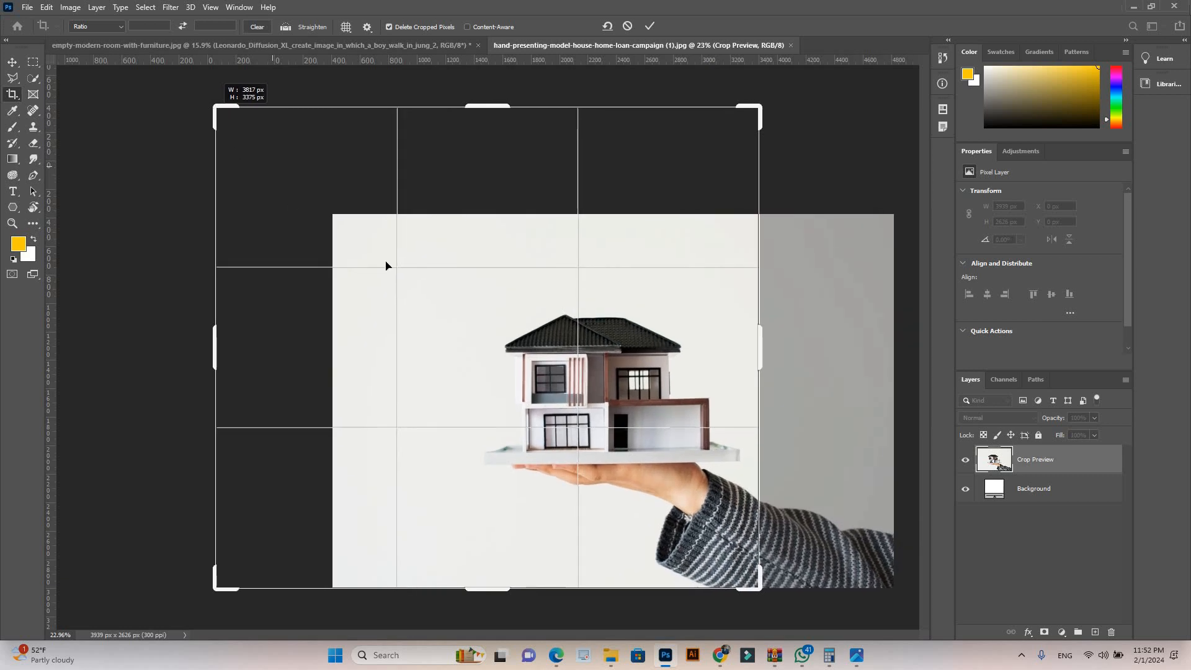
{"action": "key", "text": "Return"}
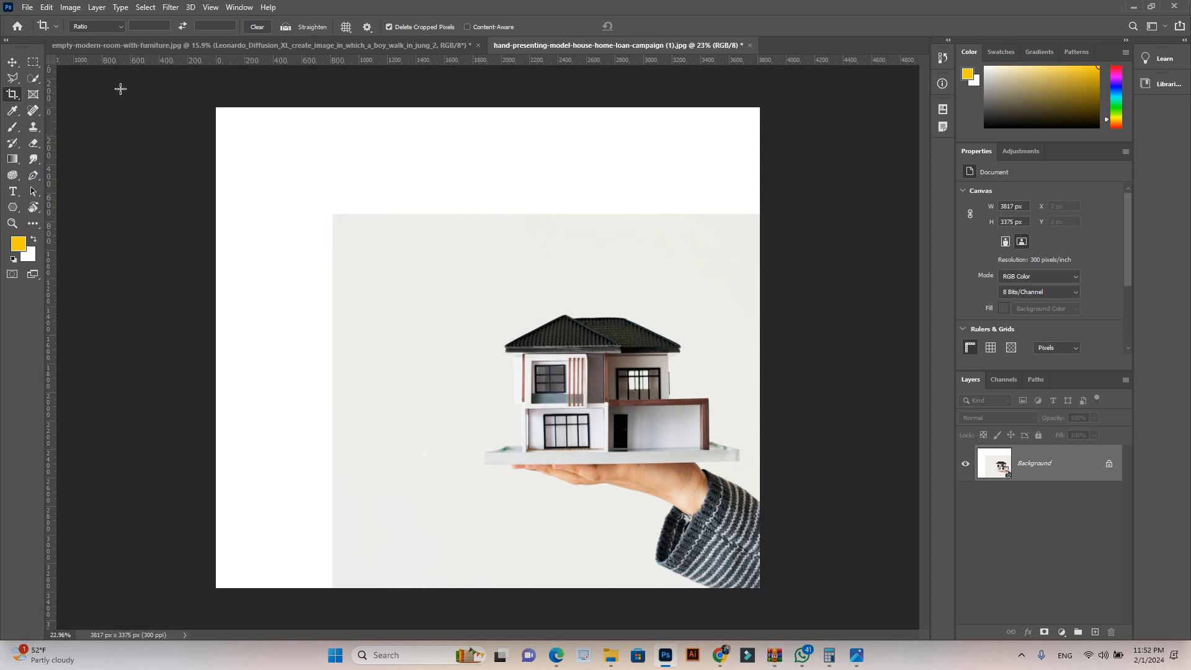
Step: Select the blank strip across the top of the canvas with a slight photo overlap and fill it using Content-Aware
{"action": "key", "text": "m"}
{"action": "left_click_drag", "start_coordinate": [216, 107], "coordinate": [759, 240]}
{"action": "left_click_drag", "start_coordinate": [685, 189], "coordinate": [684, 189]}
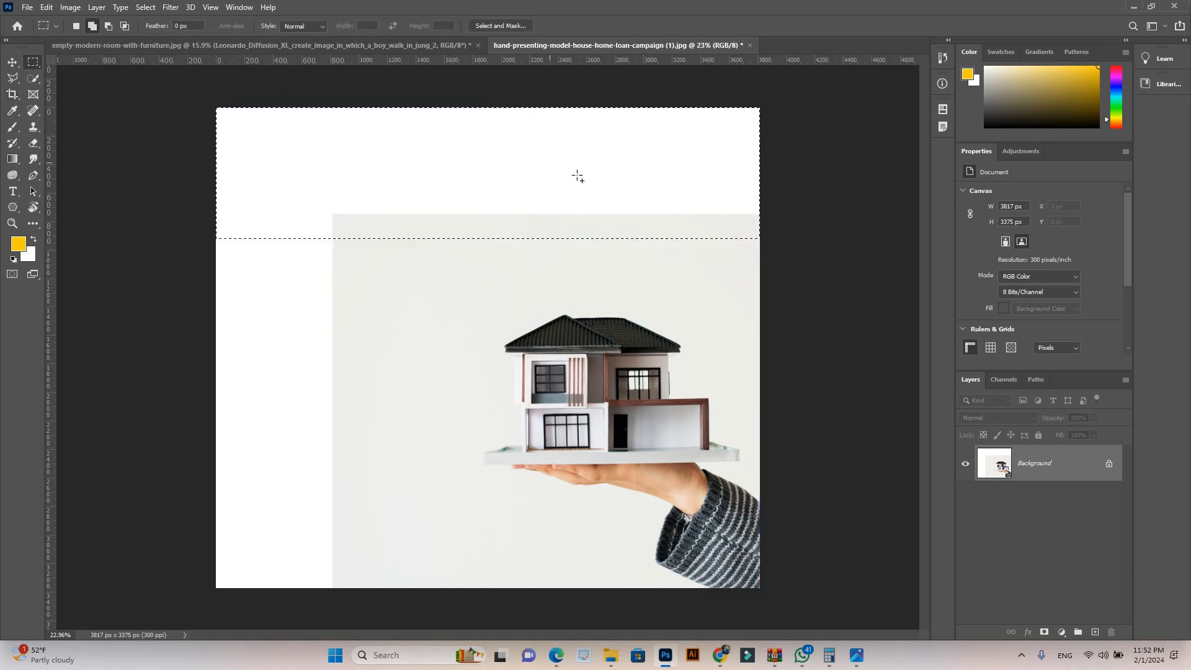
{"action": "right_click", "coordinate": [577, 180]}
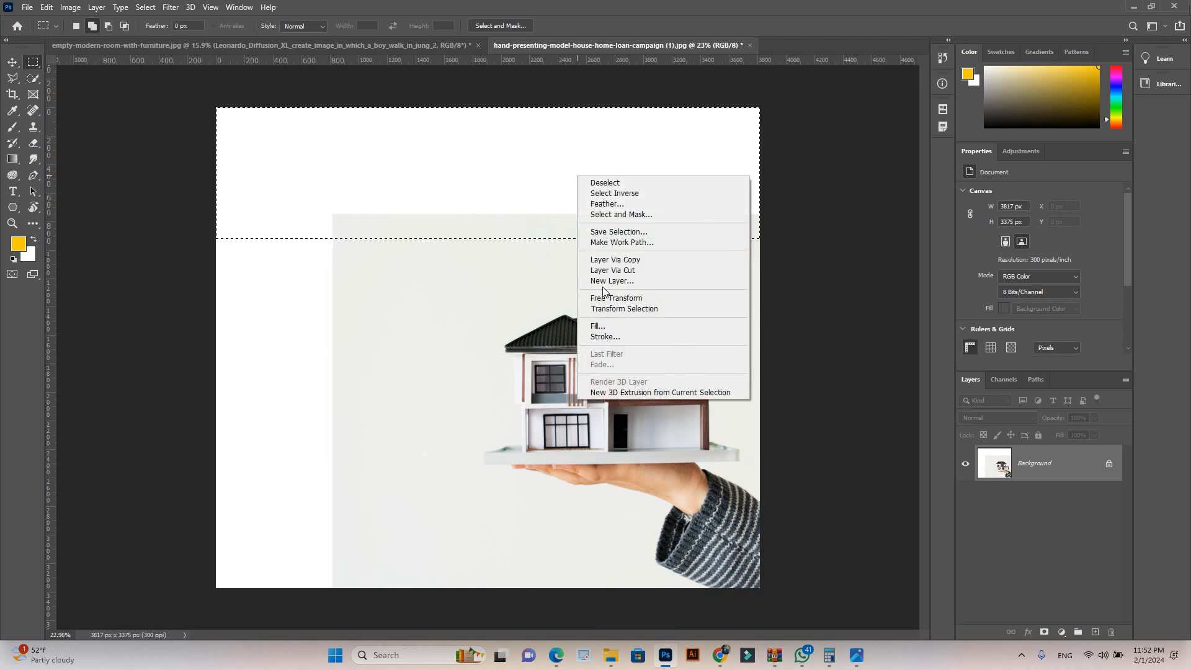
{"action": "left_click", "coordinate": [611, 326]}
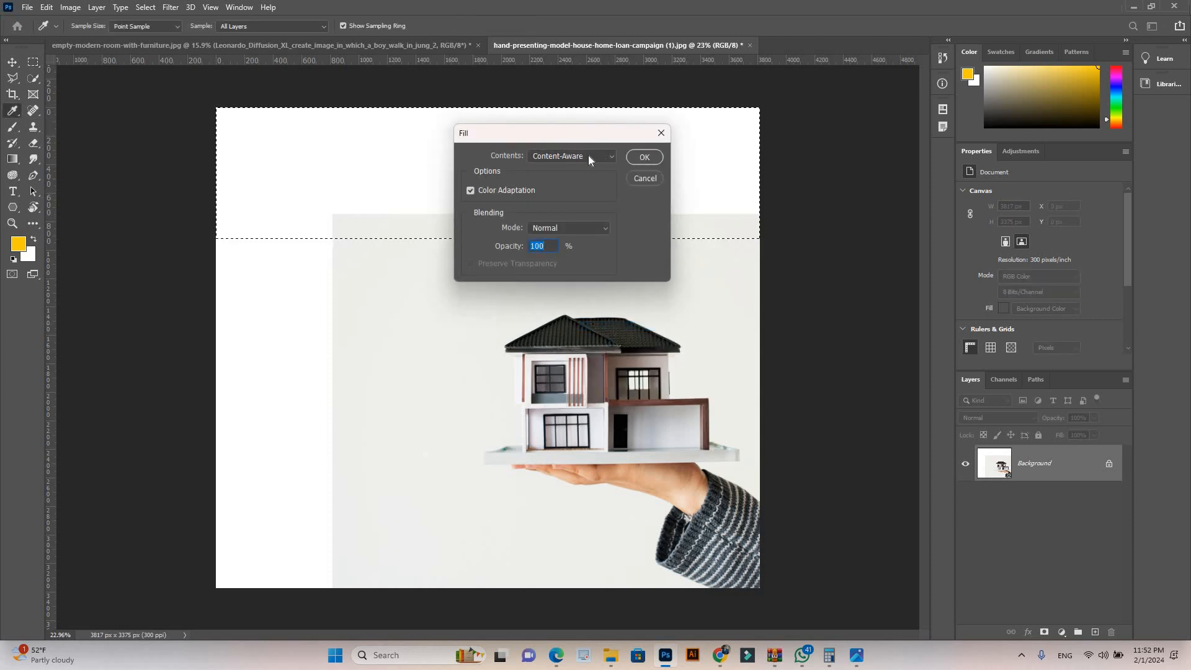
{"action": "left_click", "coordinate": [645, 158]}
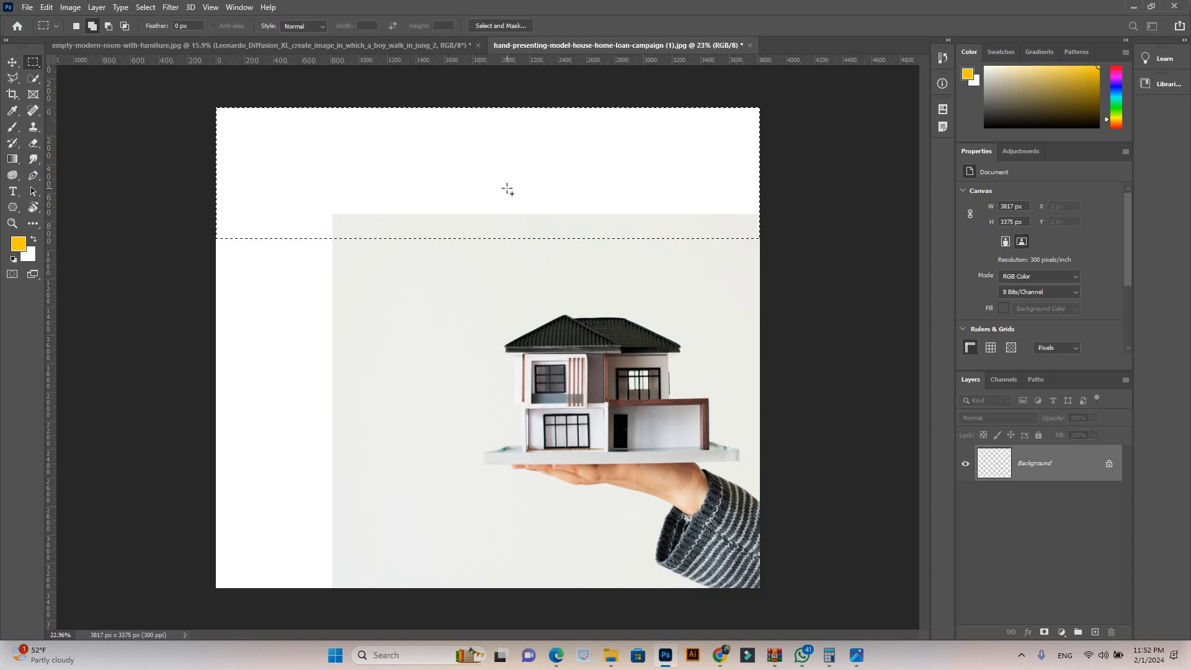
Step: Select the blank strip along the canvas's left side, slightly overlapping the photo, and fill it using Content-Aware
{"action": "key", "text": "ctrl+d"}
{"action": "left_click_drag", "start_coordinate": [216, 107], "coordinate": [382, 589]}
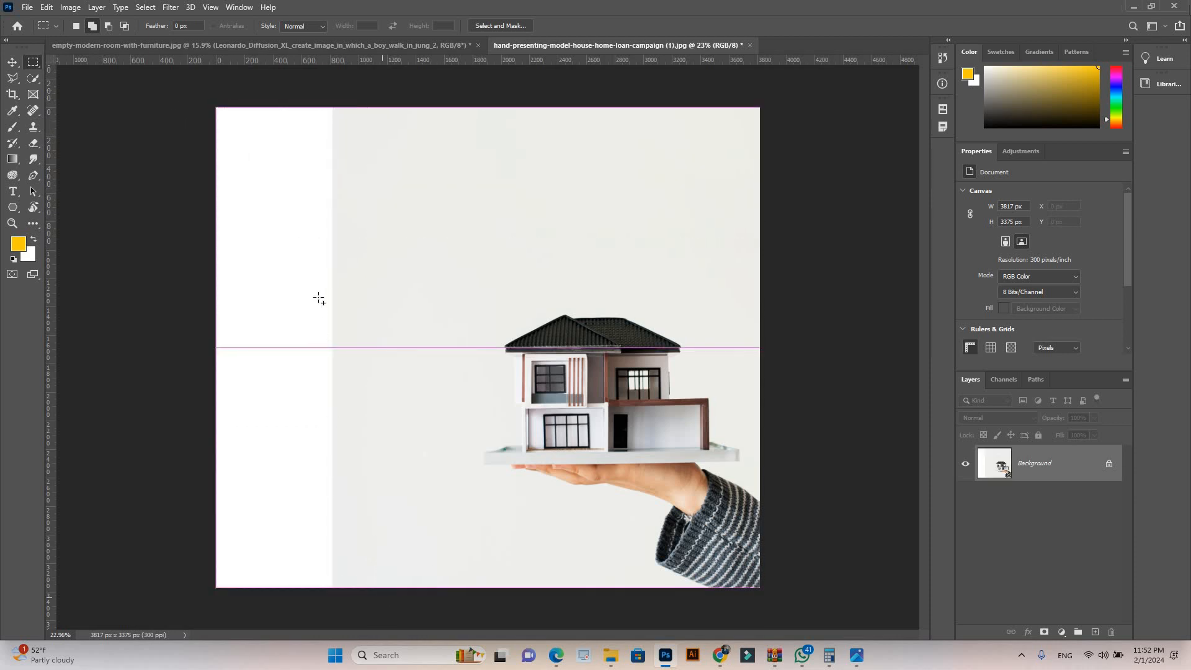
{"action": "right_click", "coordinate": [365, 451]}
{"action": "left_click", "coordinate": [347, 455]}
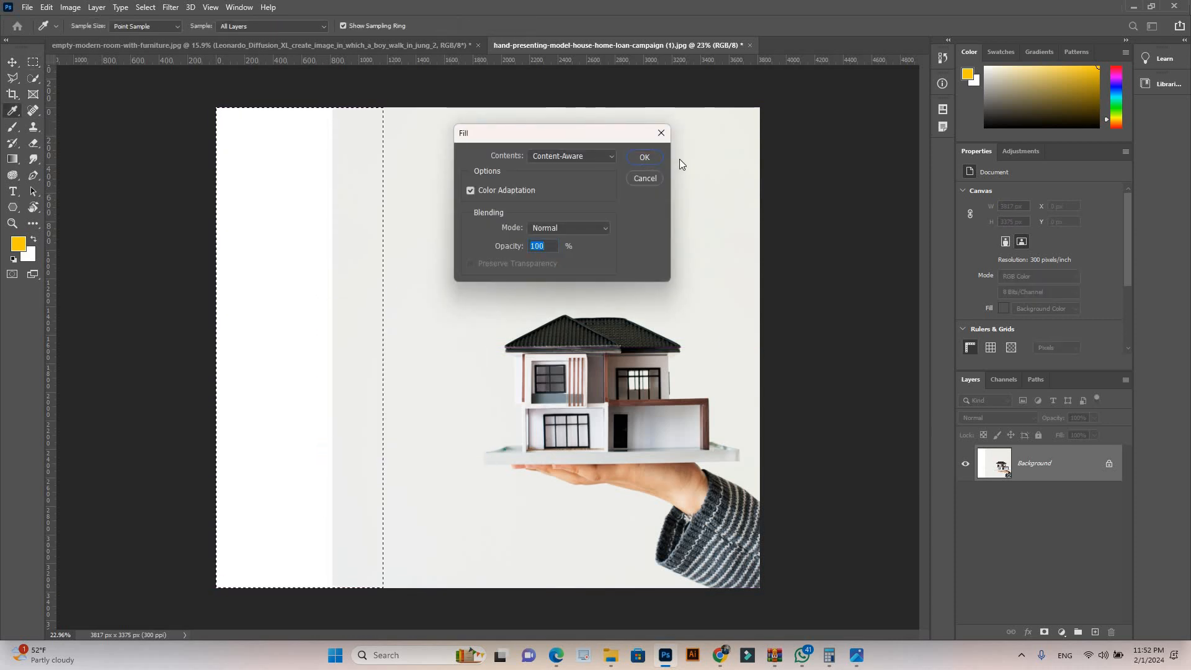
{"action": "key", "text": "Return"}
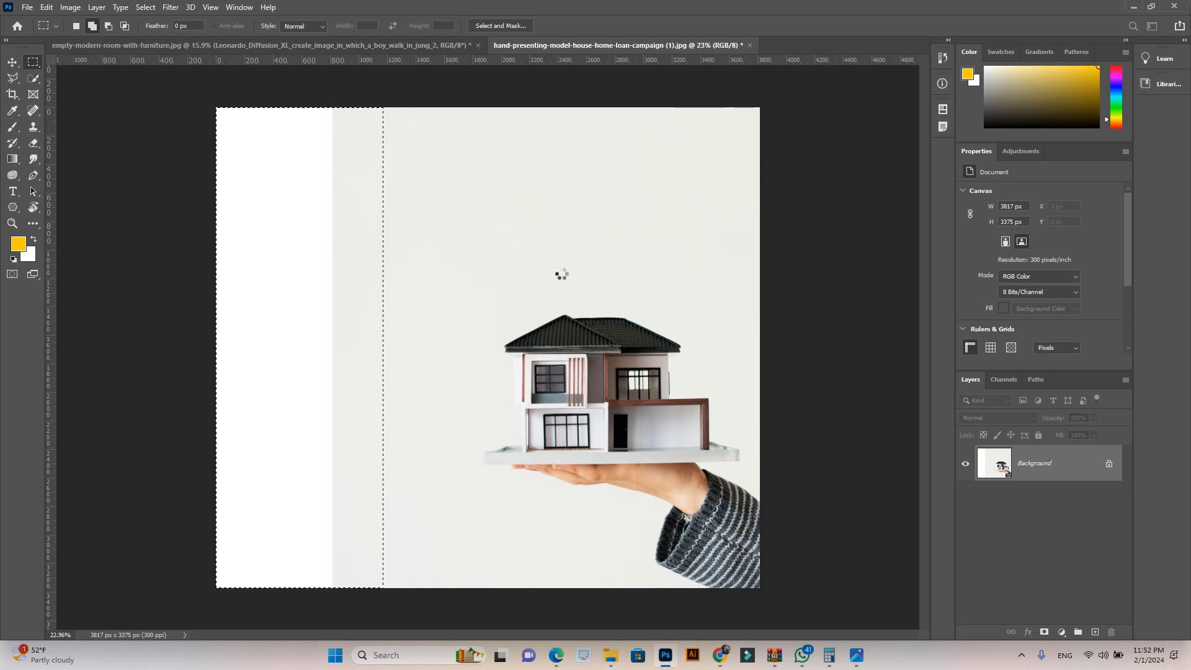
Step: Place the ABS Khattat logo image from the Downloads folder into the house photo document
{"action": "mouse_move", "coordinate": [613, 662]}
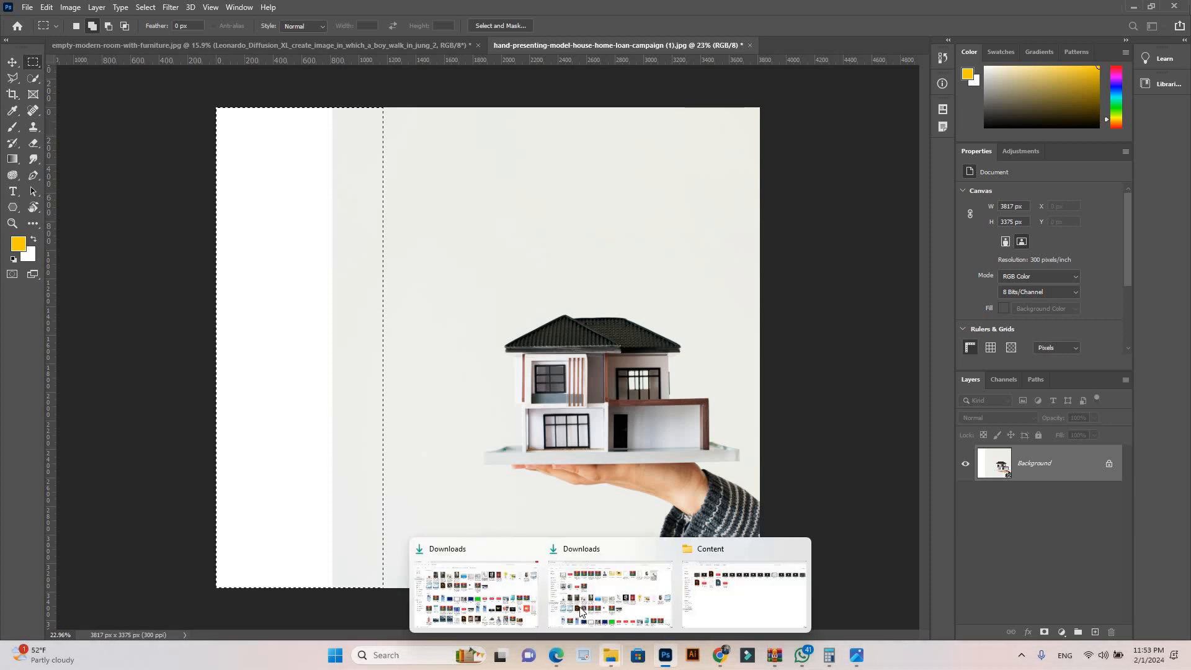
{"action": "left_click", "coordinate": [571, 605]}
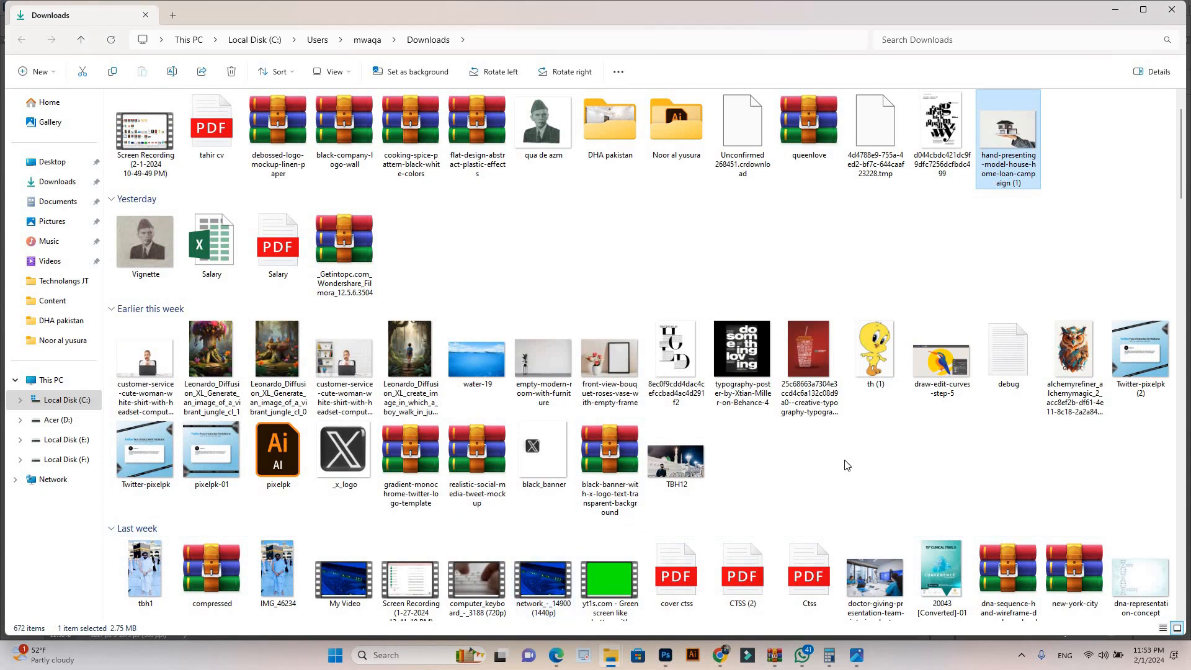
{"action": "left_click_drag", "start_coordinate": [1184, 176], "coordinate": [1184, 197]}
{"action": "scroll", "coordinate": [745, 387], "scroll_direction": "down", "scroll_amount": 5}
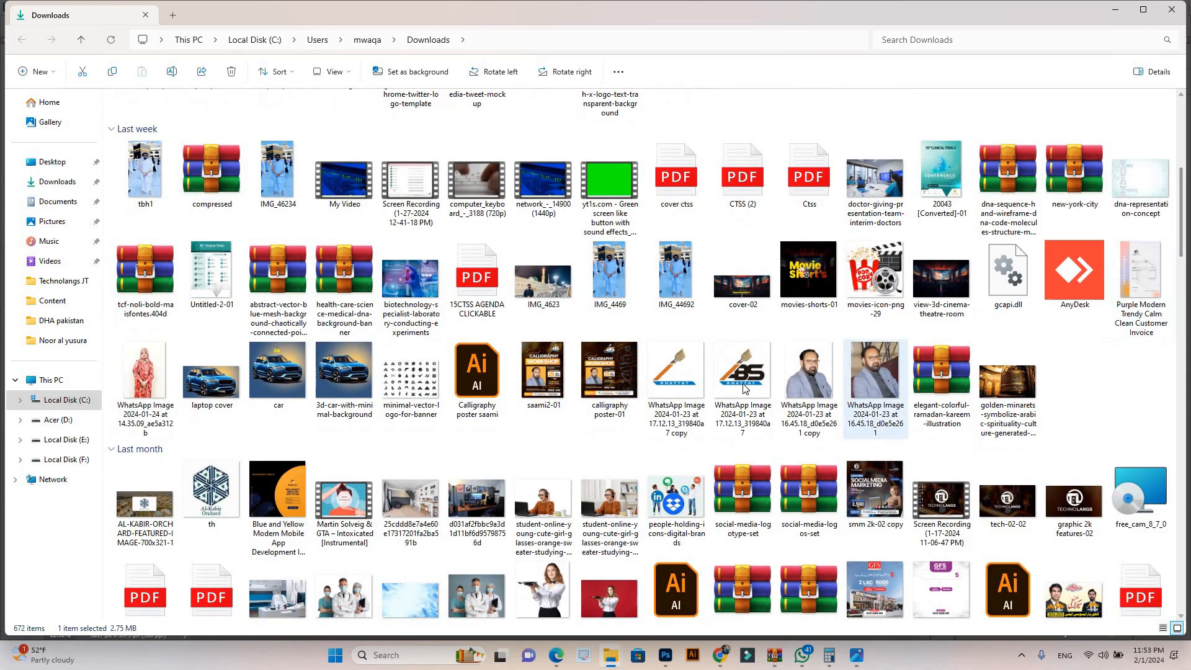
{"action": "left_click", "coordinate": [744, 387]}
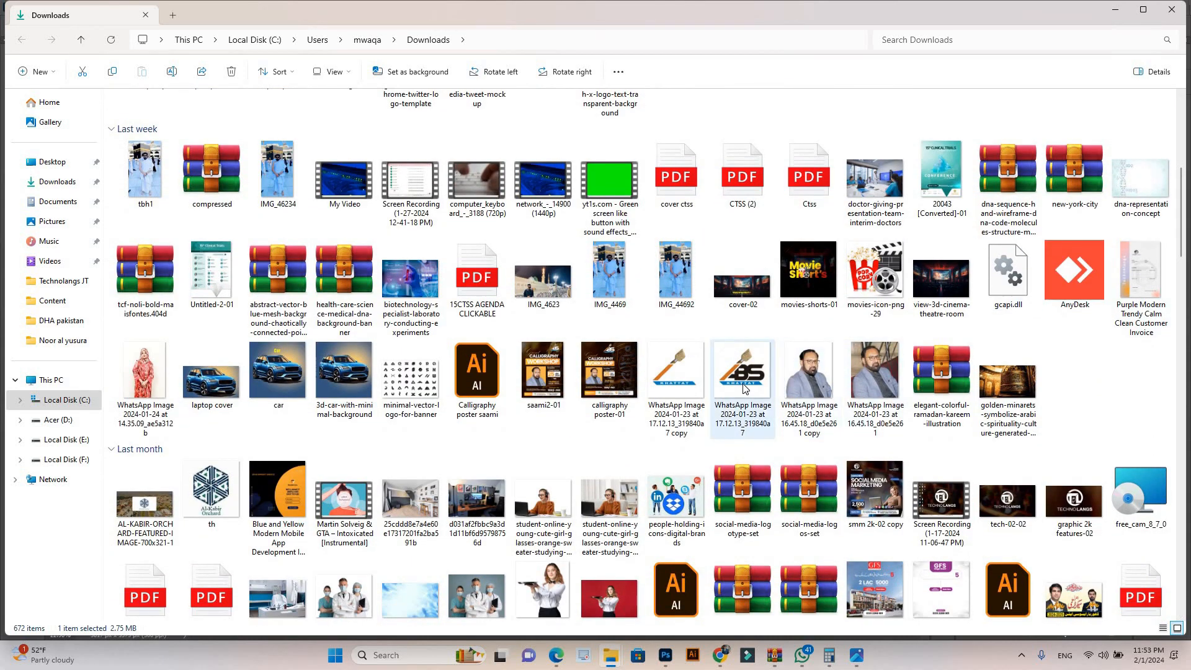
{"action": "left_click_drag", "start_coordinate": [747, 372], "coordinate": [484, 223]}
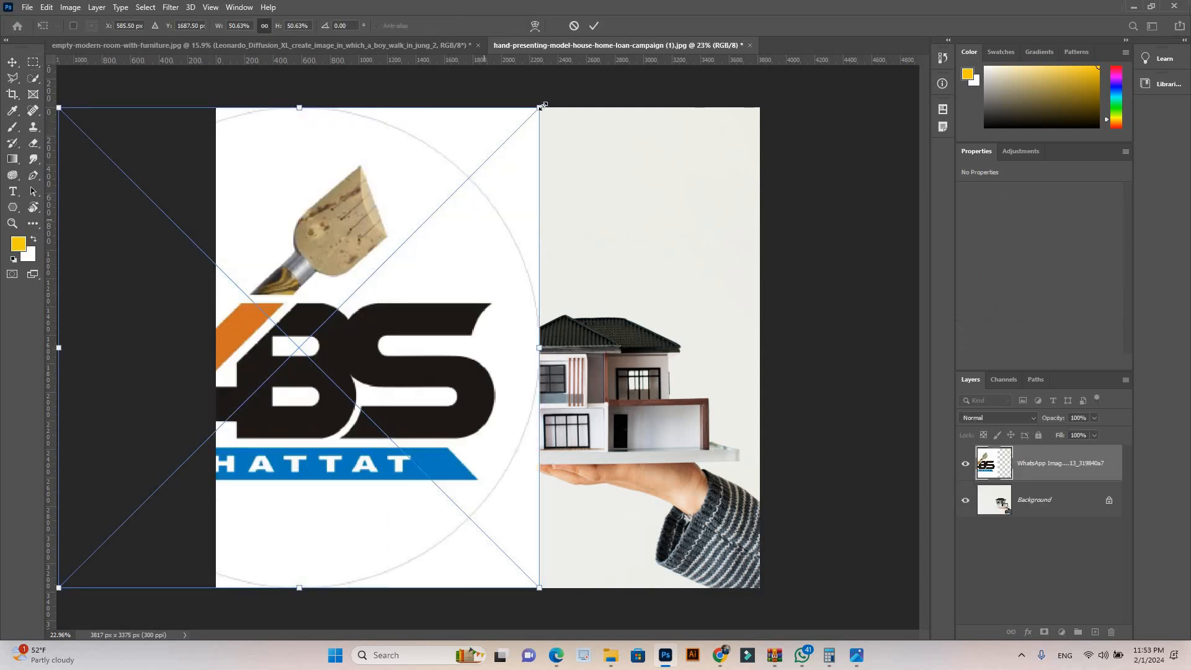
Step: Scale the placed logo down to about 763 px square and position it at the canvas's top centre
{"action": "left_click_drag", "start_coordinate": [394, 239], "coordinate": [214, 372]}
{"action": "left_click_drag", "start_coordinate": [470, 197], "coordinate": [494, 165]}
{"action": "left_click_drag", "start_coordinate": [542, 107], "coordinate": [495, 155]}
{"action": "left_click_drag", "start_coordinate": [470, 221], "coordinate": [519, 194]}
{"action": "key", "text": "Return"}
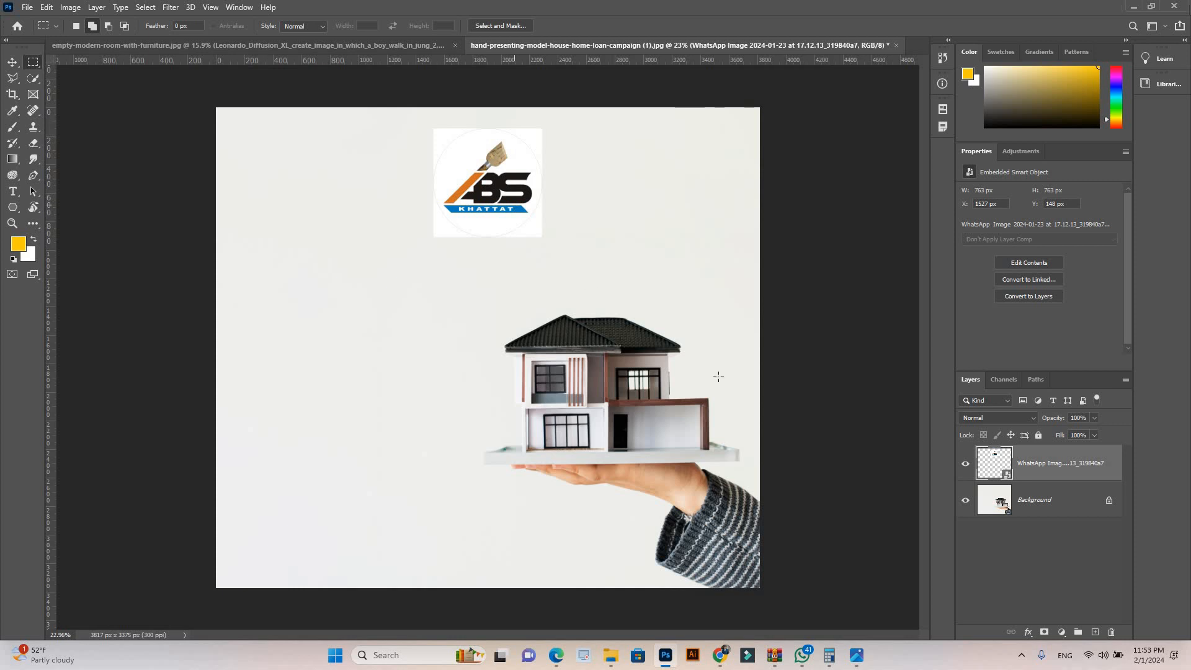
Step: Set the logo layer's blend mode to Multiply, then enlarge it to about 842 px square in the canvas's upper-left area
{"action": "left_click", "coordinate": [1013, 422]}
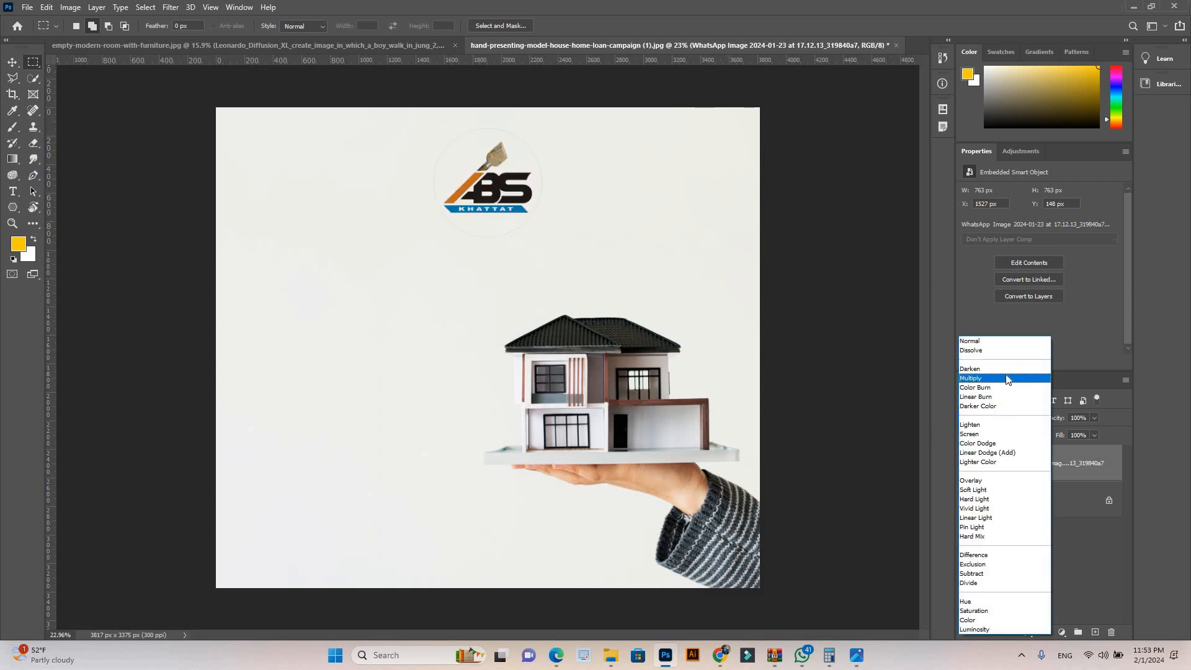
{"action": "left_click", "coordinate": [8, 64]}
{"action": "key", "text": "ctrl+t"}
{"action": "left_click_drag", "start_coordinate": [436, 182], "coordinate": [345, 180]}
{"action": "key", "text": "Return"}
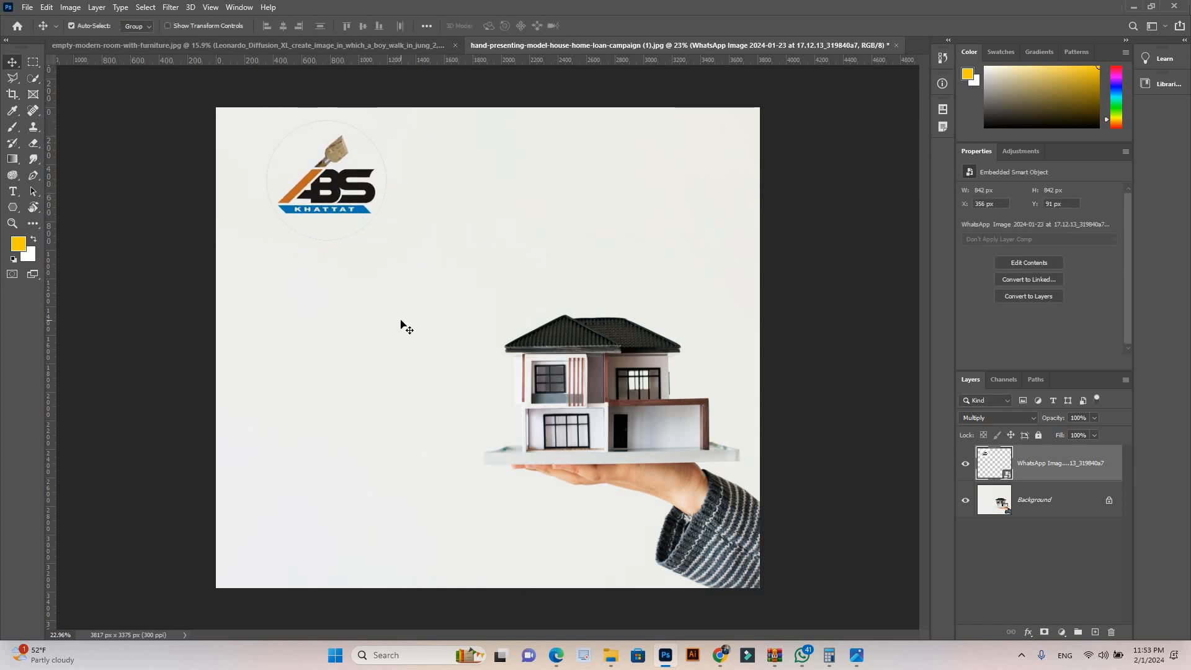
Step: Review the example poster gfs post-d-02.jpg and the Freepik photo page, then return to Photoshop
{"action": "left_click", "coordinate": [856, 655]}
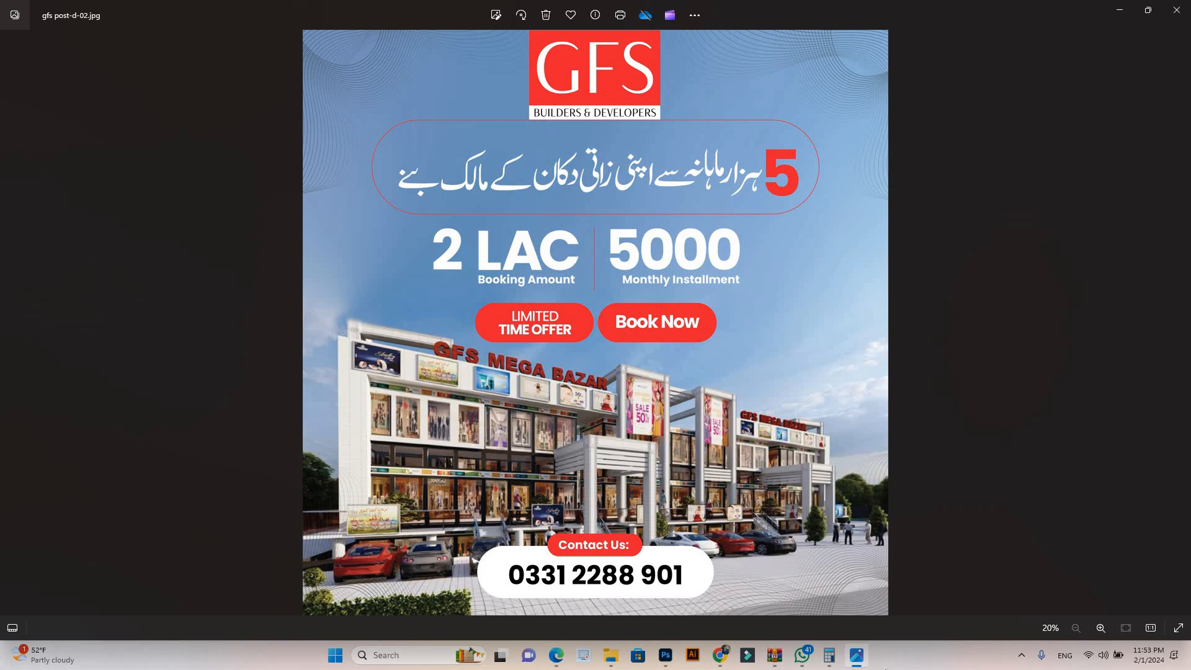
{"action": "left_click", "coordinate": [719, 655]}
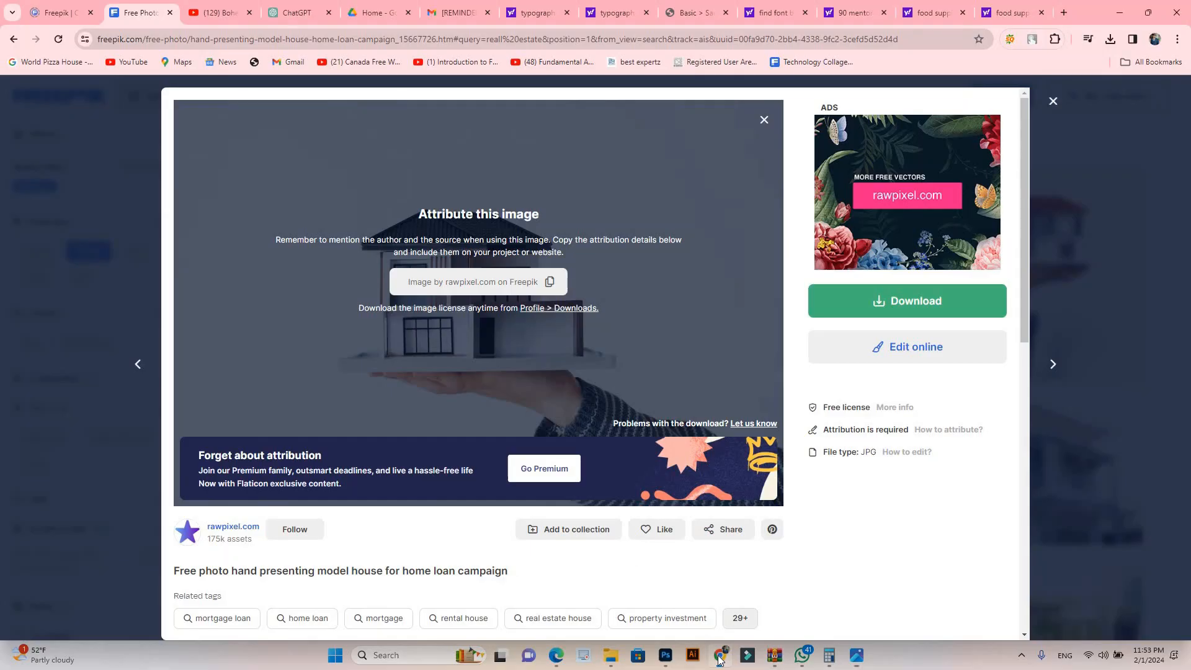
{"action": "left_click", "coordinate": [666, 655]}
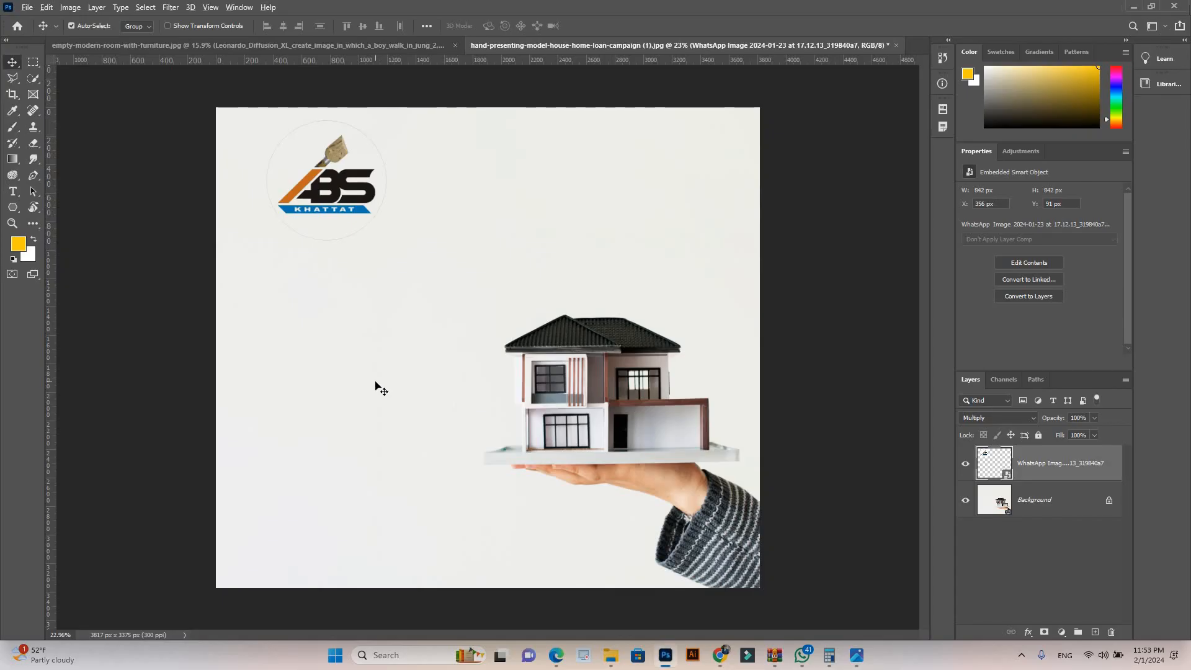
Step: Add the text "20%" in Poppins Bold 200 pt below the logo
{"action": "scroll", "coordinate": [376, 381], "scroll_direction": "up", "scroll_amount": 1}
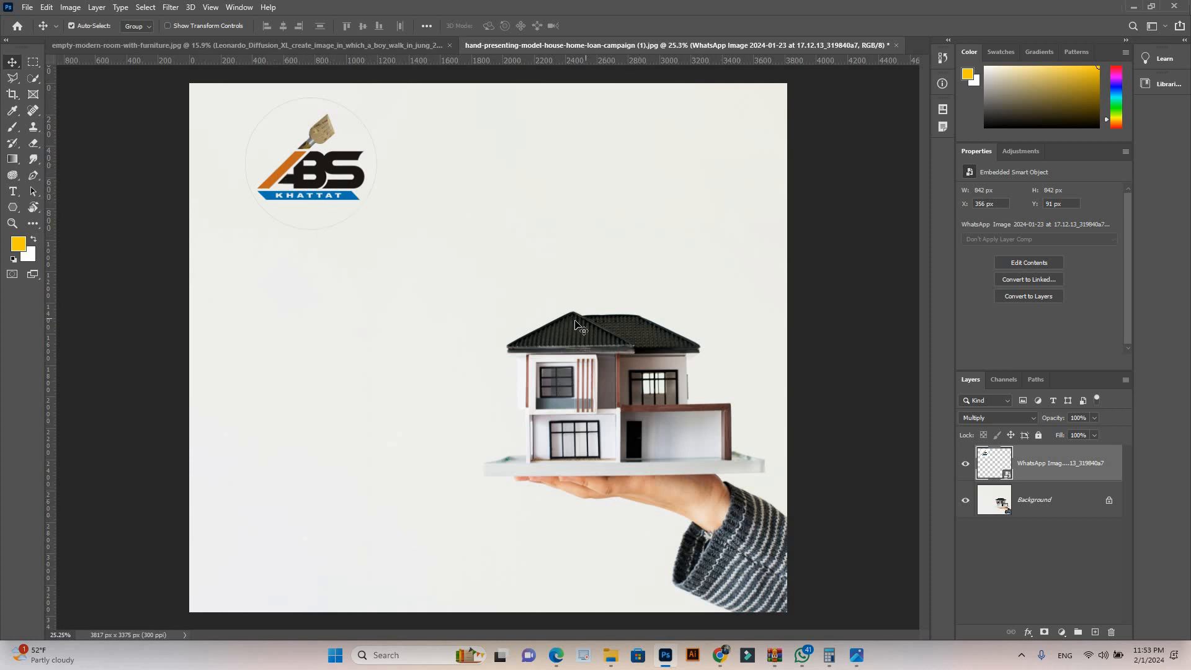
{"action": "left_click", "coordinate": [13, 192]}
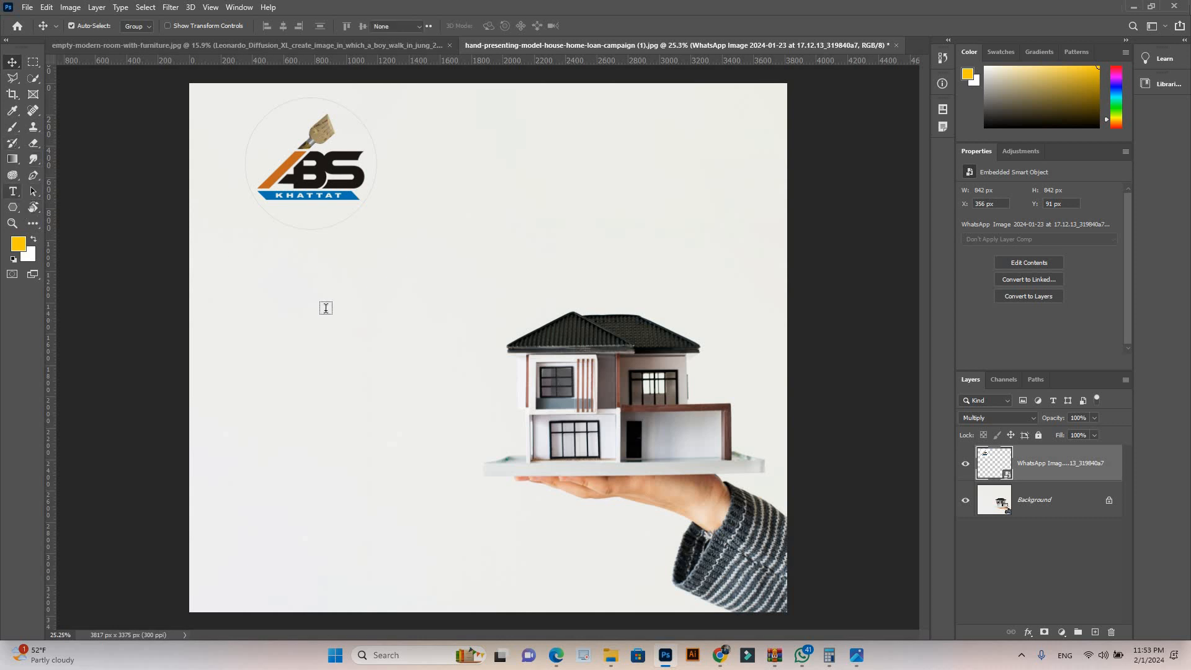
{"action": "left_click", "coordinate": [326, 309]}
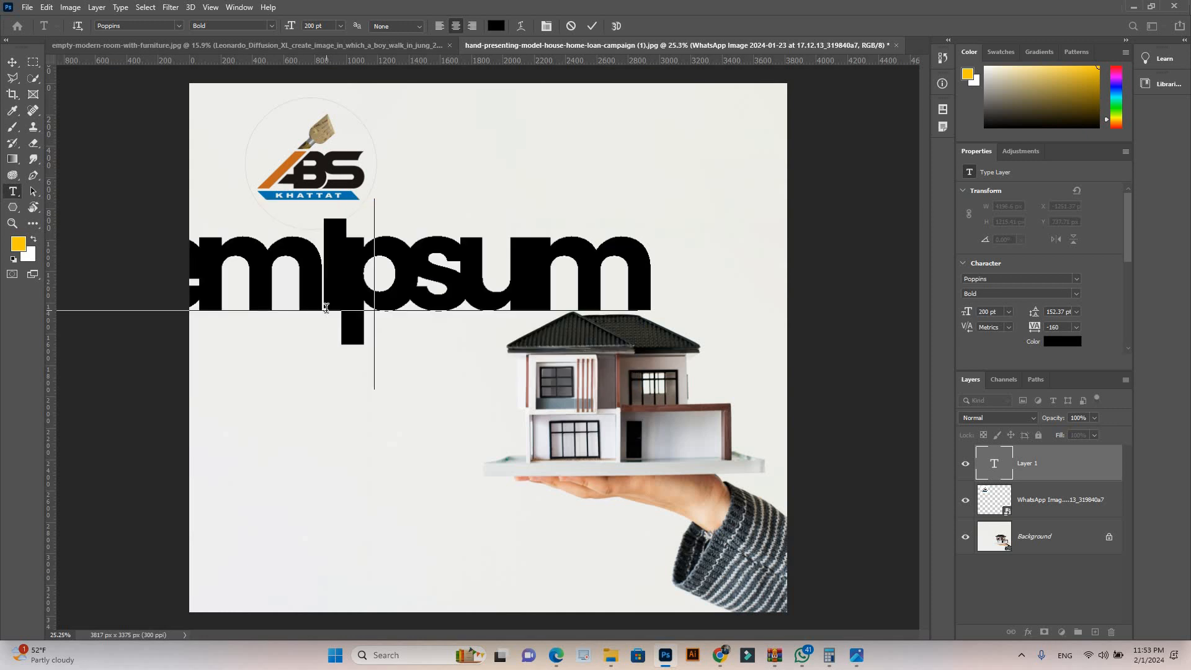
{"action": "type", "text": "20%"}
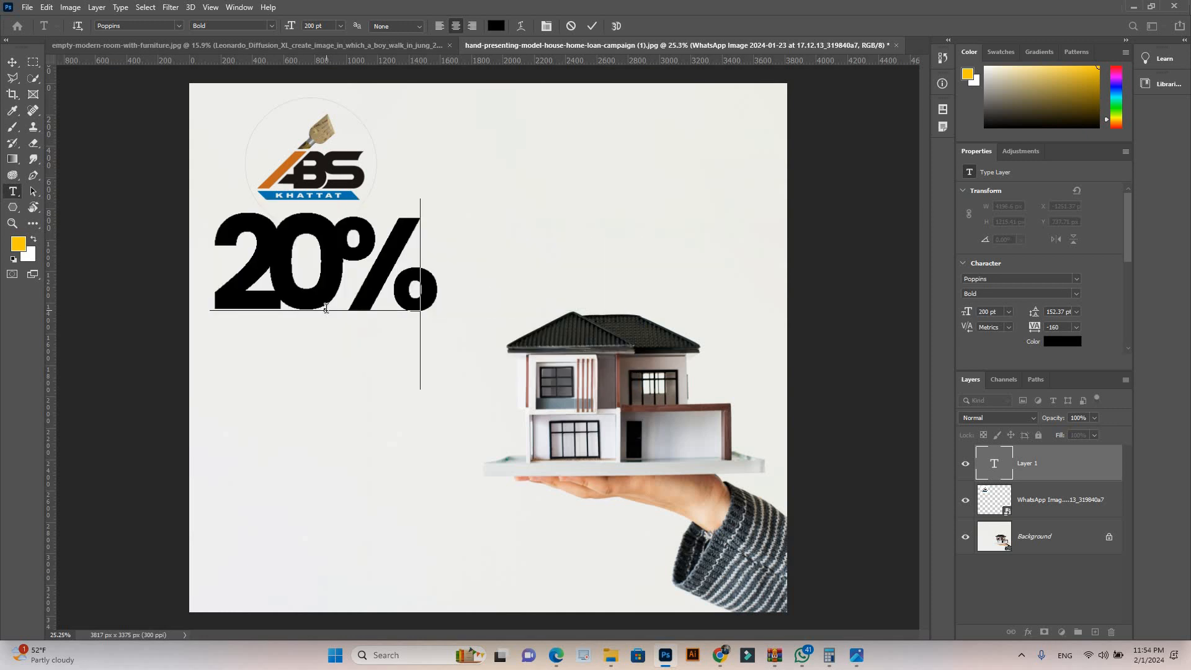
Step: Set the tracking of the 20% text to 0
{"action": "left_click_drag", "start_coordinate": [425, 282], "coordinate": [210, 269]}
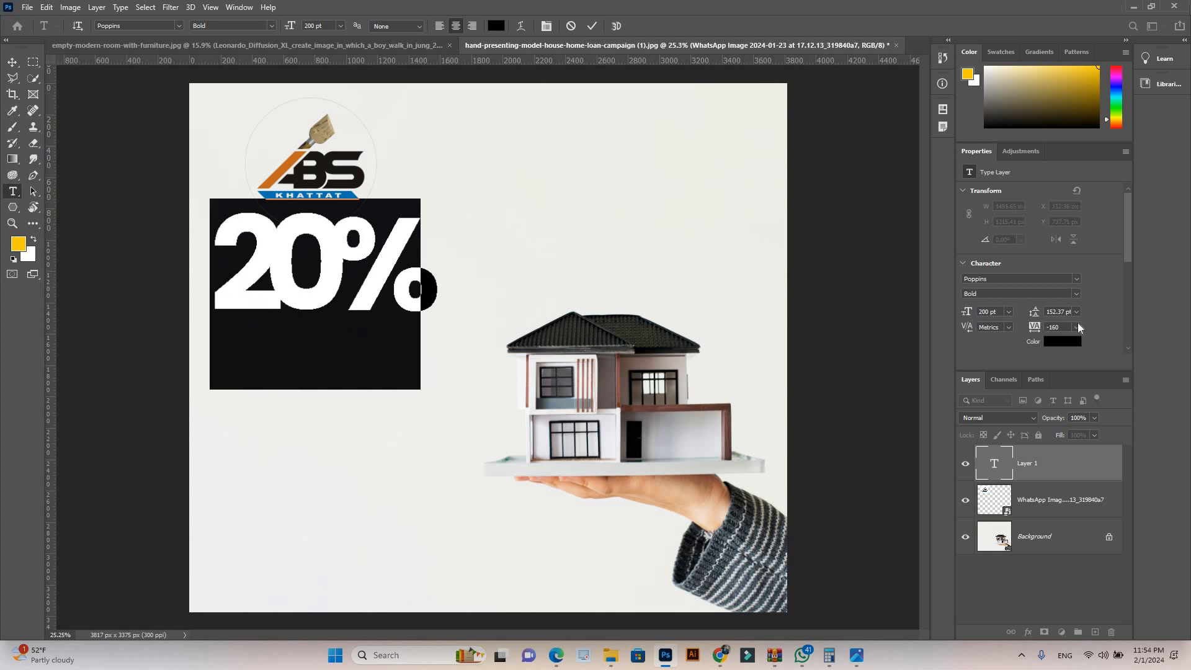
{"action": "left_click", "coordinate": [1076, 327]}
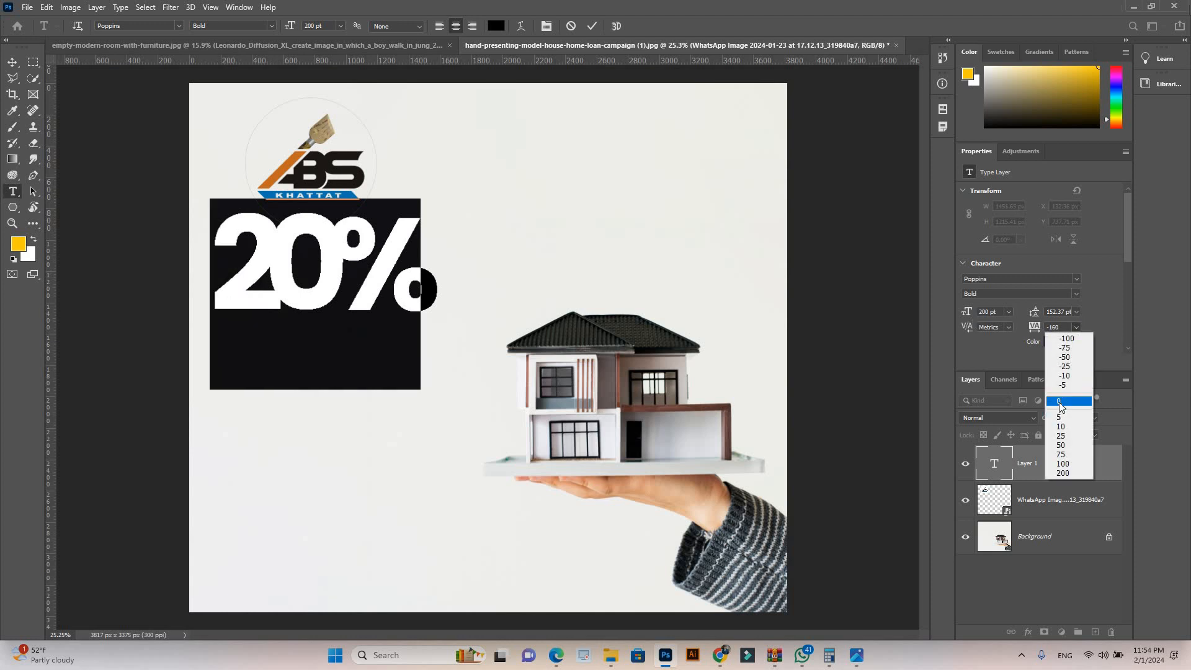
{"action": "left_click", "coordinate": [1059, 402]}
{"action": "left_click", "coordinate": [1077, 310]}
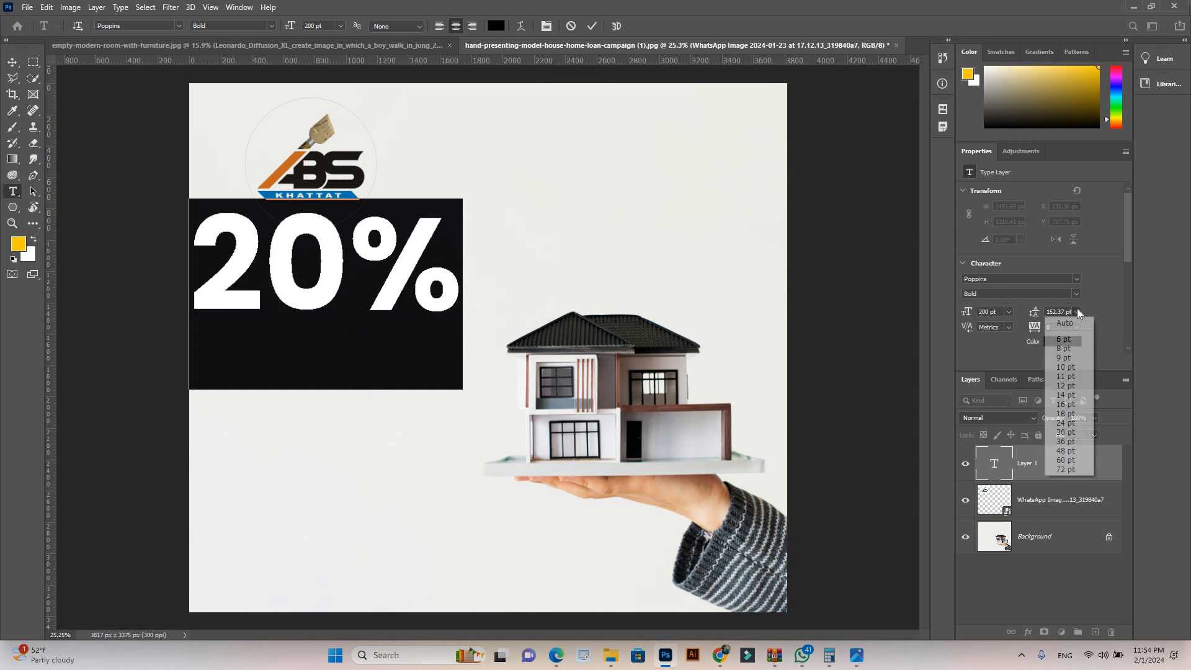
{"action": "left_click", "coordinate": [595, 303]}
Step: Scale the 20% text down to about 74 pt beneath the logo and place a duplicate directly below it
{"action": "left_click", "coordinate": [10, 62]}
{"action": "key", "text": "ctrl+t"}
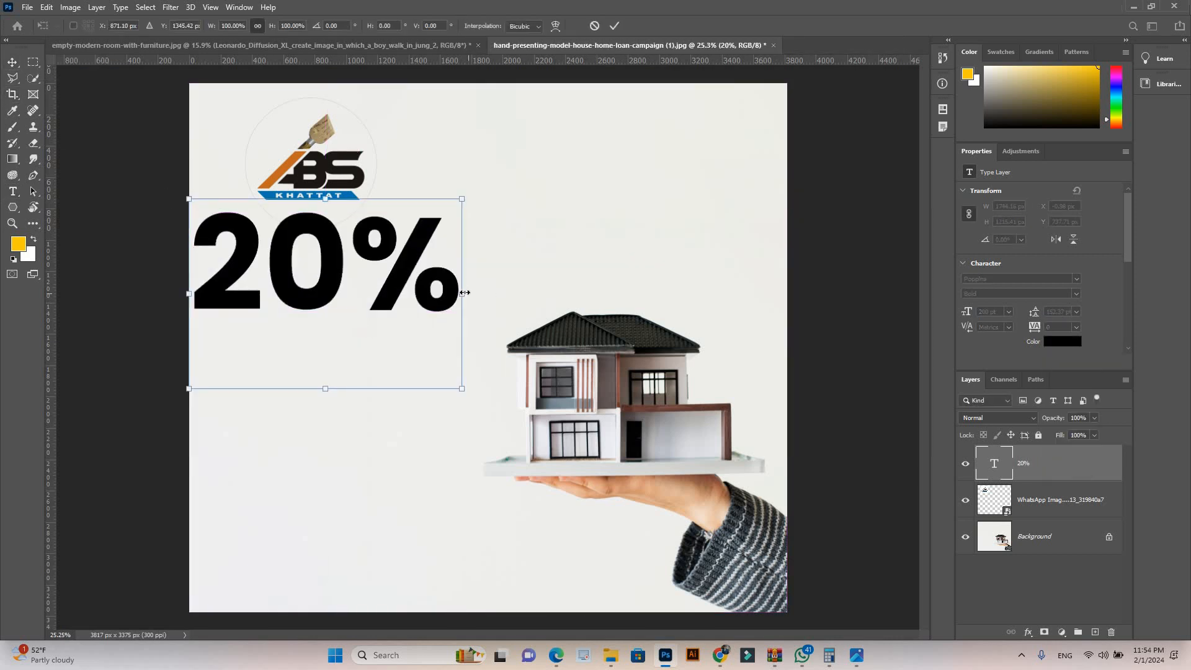
{"action": "left_click_drag", "start_coordinate": [462, 294], "coordinate": [358, 381]}
{"action": "key", "text": "Return"}
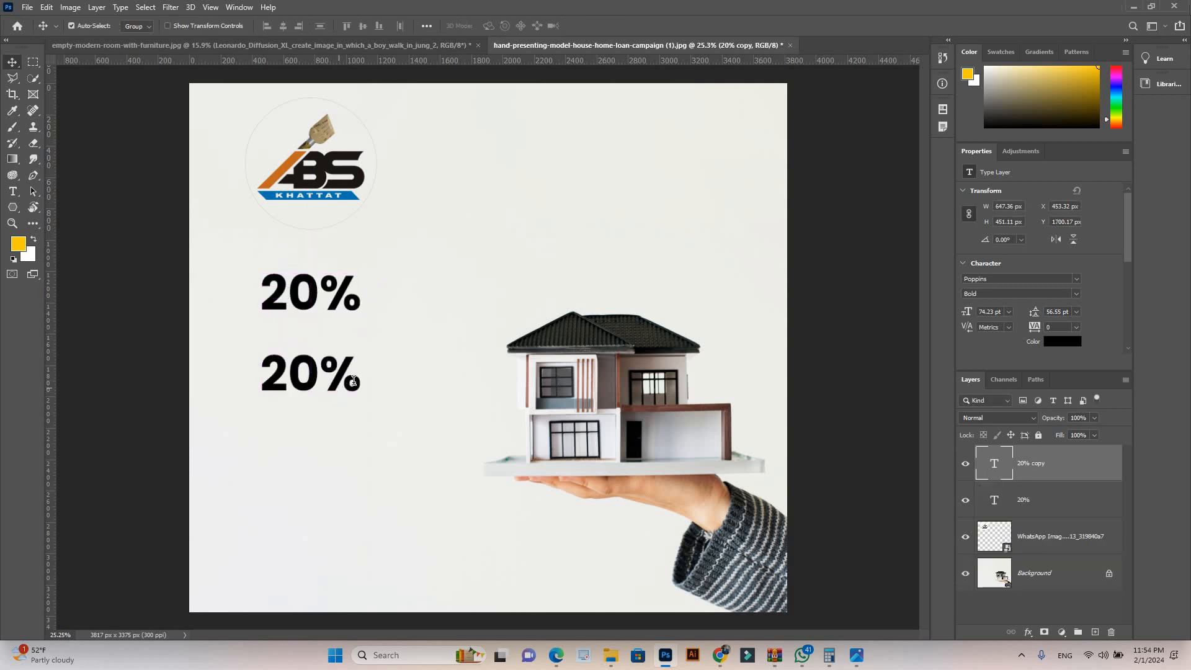
Step: Replace the duplicate's text with "Downpayment"
{"action": "double_click", "coordinate": [357, 380]}
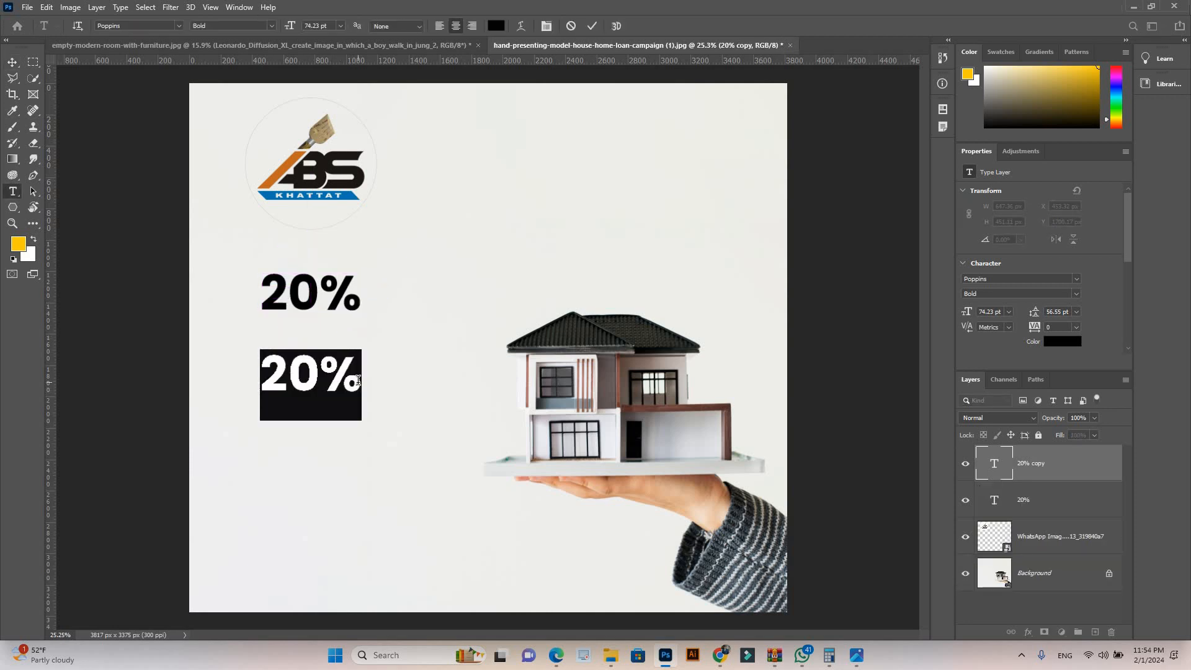
{"action": "type", "text": "Doe"}
{"action": "key", "text": "BackSpace"}
{"action": "type", "text": "wn "}
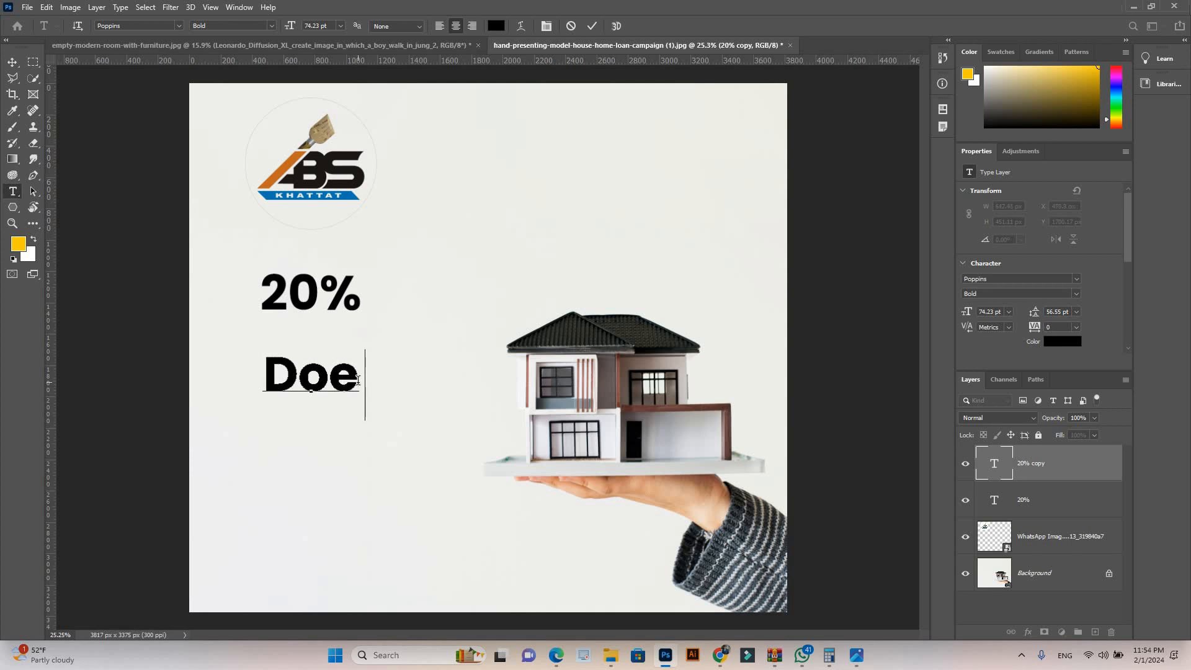
{"action": "type", "text": "payment"}
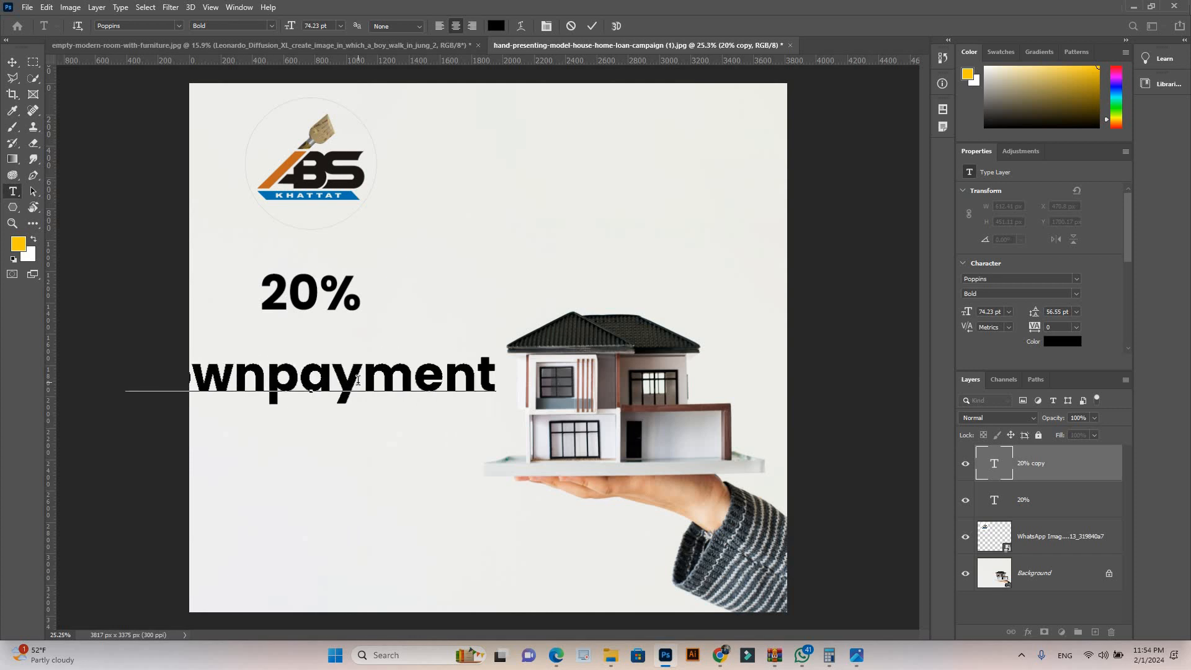
Step: Move the Downpayment text fully onto the canvas and scale it down to about 23 pt
{"action": "key", "text": "ctrl+minus"}
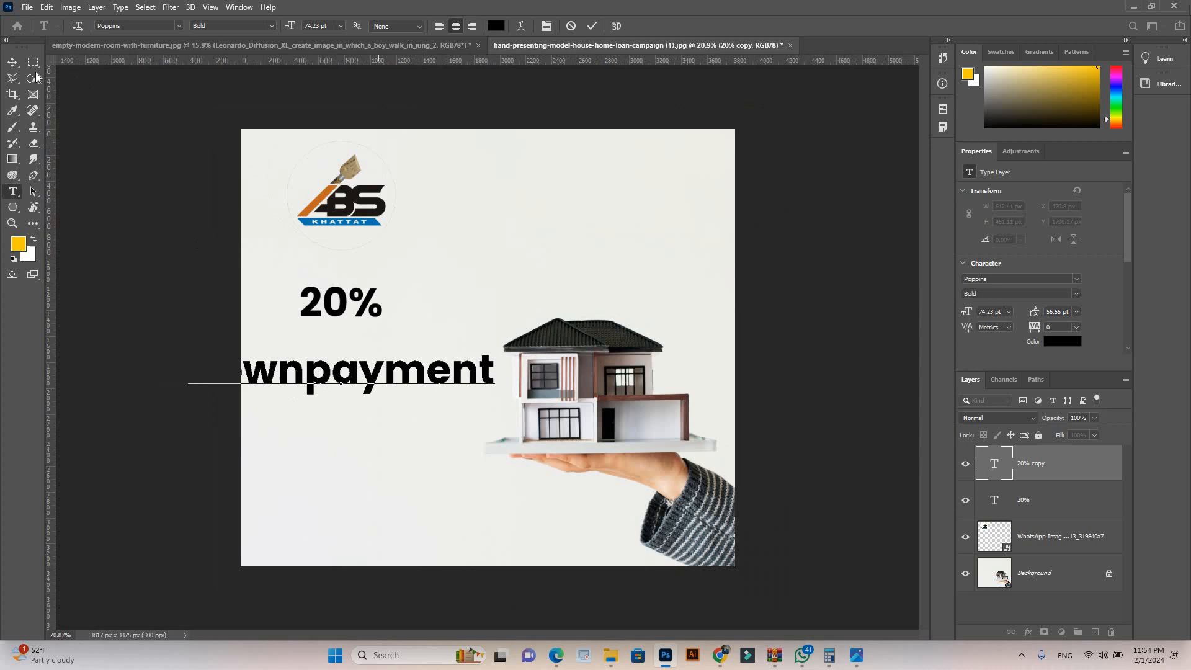
{"action": "left_click_drag", "start_coordinate": [414, 379], "coordinate": [495, 352]}
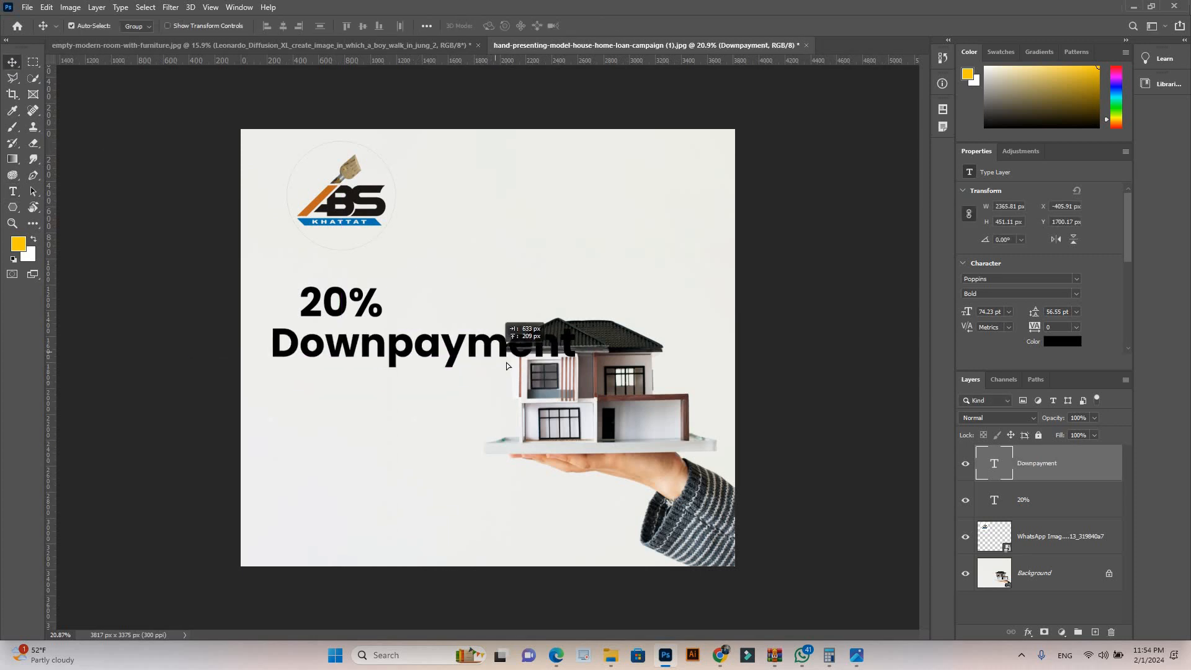
{"action": "key", "text": "ctrl+t"}
{"action": "left_click_drag", "start_coordinate": [526, 352], "coordinate": [343, 326]}
{"action": "scroll", "coordinate": [343, 328], "scroll_direction": "up", "scroll_amount": 6}
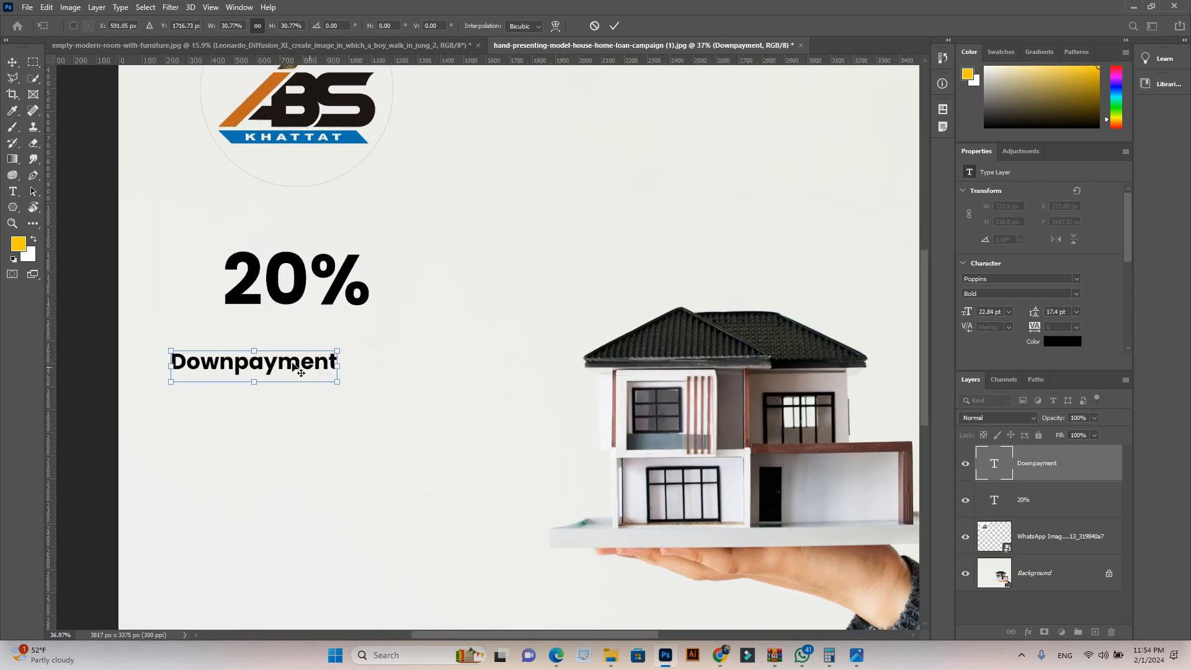
{"action": "key", "text": "Return"}
Step: Move the Downpayment text directly under the 20% text, with their left edges aligned
{"action": "left_click_drag", "start_coordinate": [295, 366], "coordinate": [343, 324]}
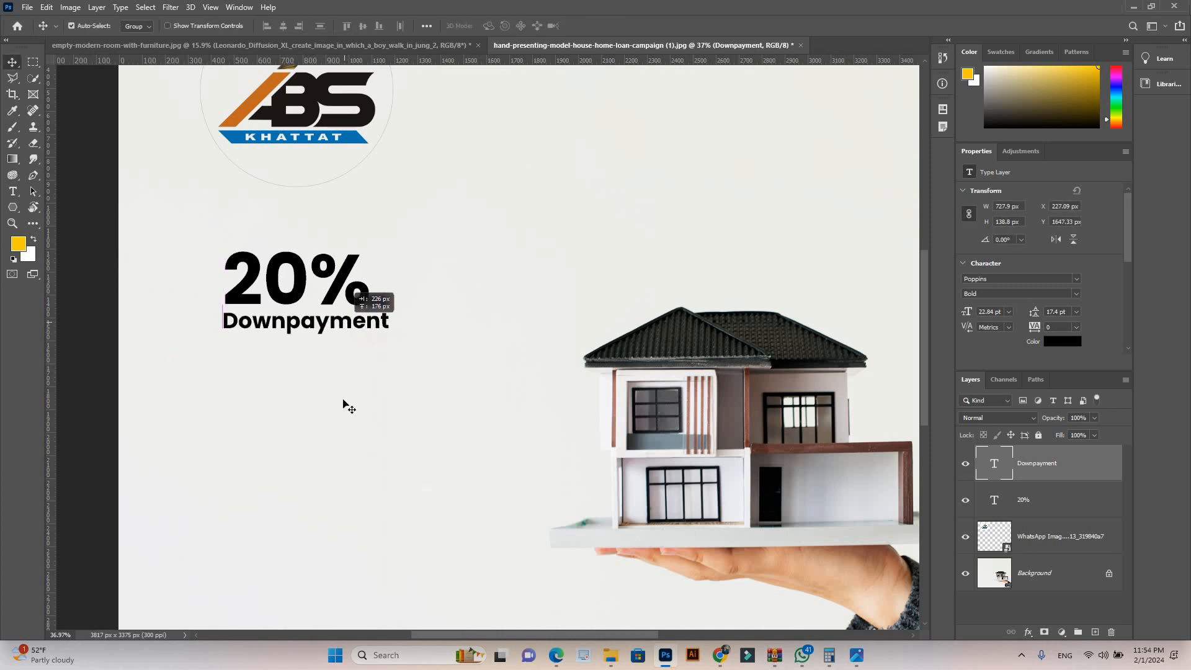
{"action": "left_click", "coordinate": [298, 361]}
{"action": "scroll", "coordinate": [329, 386], "scroll_direction": "down", "scroll_amount": 2}
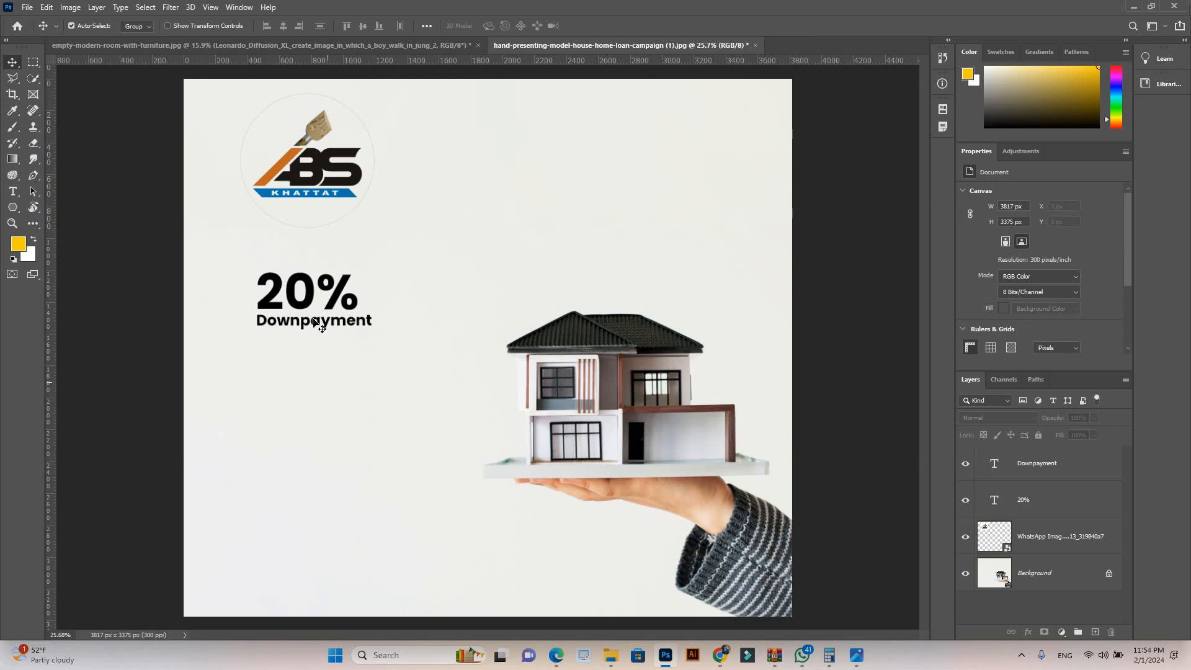
Step: Duplicate the 20% and Downpayment texts together and place the copies directly below the originals, leaving a gap between the pairs
{"action": "left_click", "coordinate": [308, 302]}
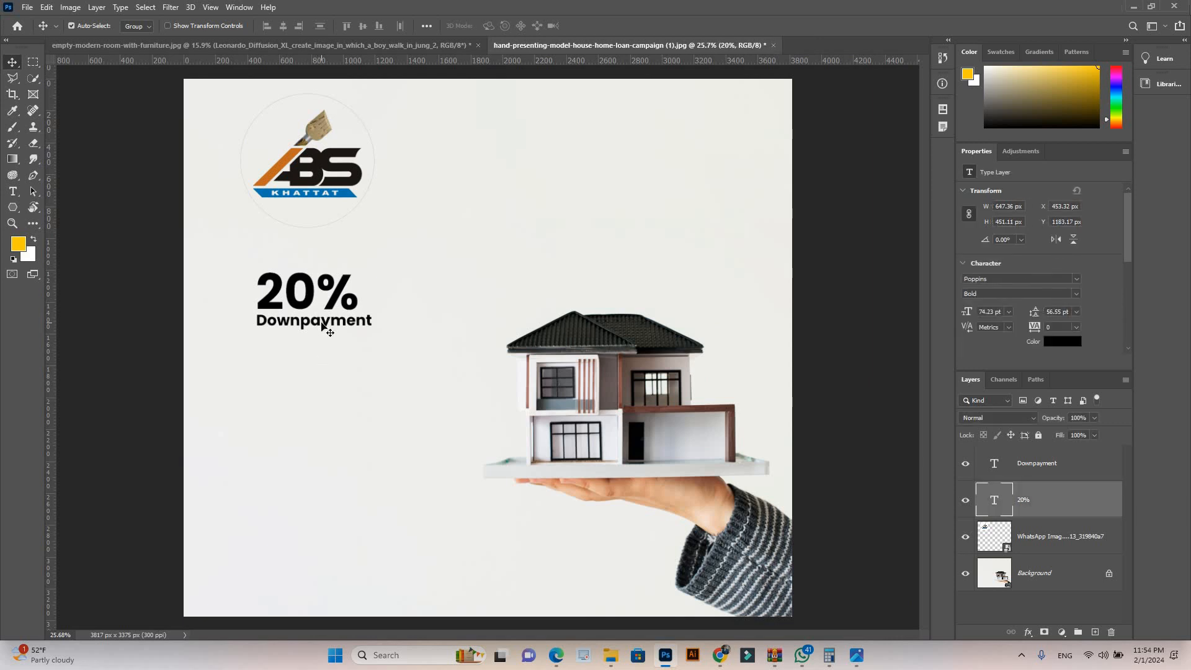
{"action": "left_click", "coordinate": [323, 325], "text": "shift"}
{"action": "left_click_drag", "start_coordinate": [318, 330], "coordinate": [312, 423]}
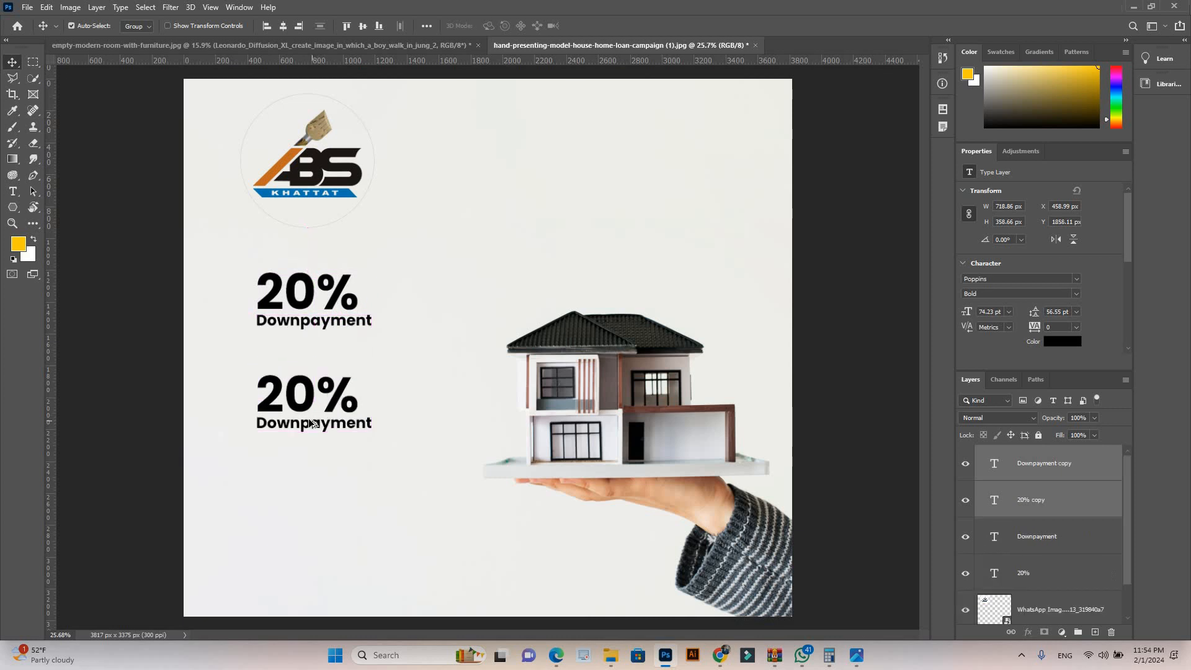
Step: Change the lower copy of the 20% text to read "50%"
{"action": "scroll", "coordinate": [312, 424], "scroll_direction": "up", "scroll_amount": 4}
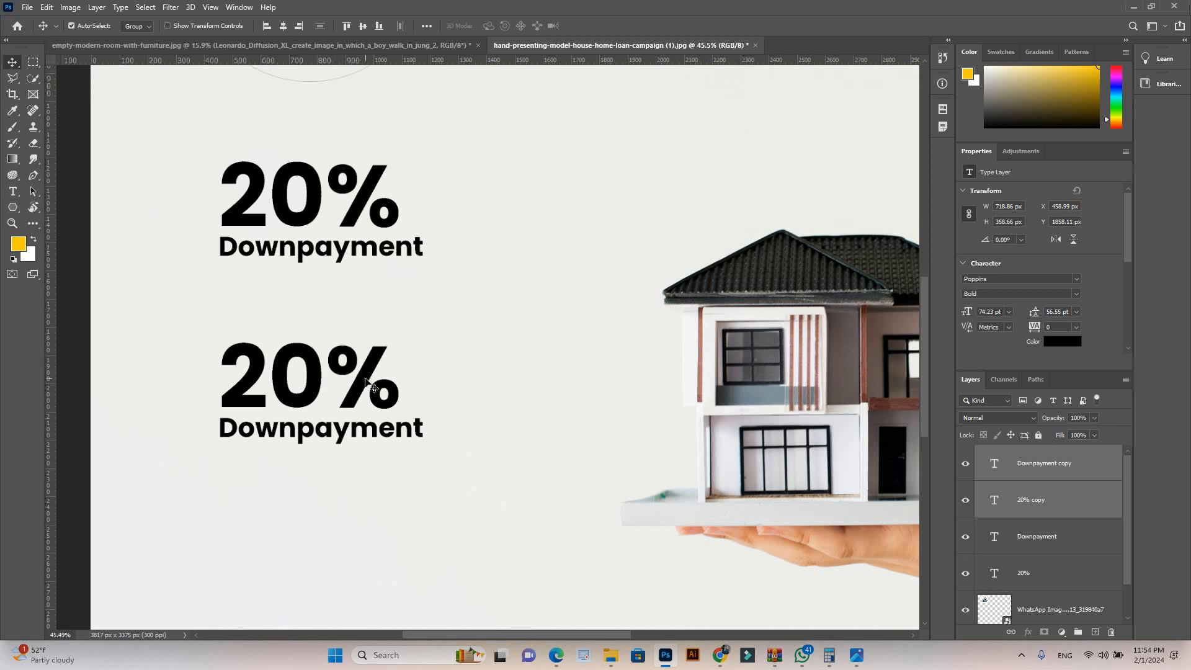
{"action": "left_click", "coordinate": [426, 423]}
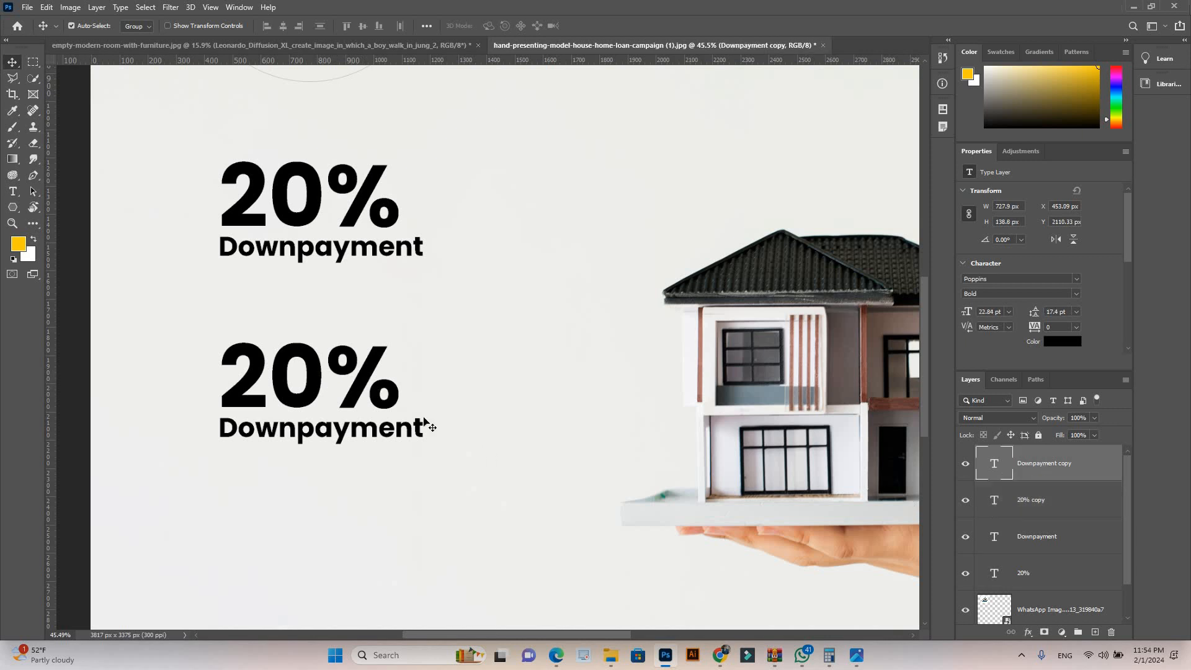
{"action": "left_click", "coordinate": [362, 388]}
{"action": "double_click", "coordinate": [362, 389]}
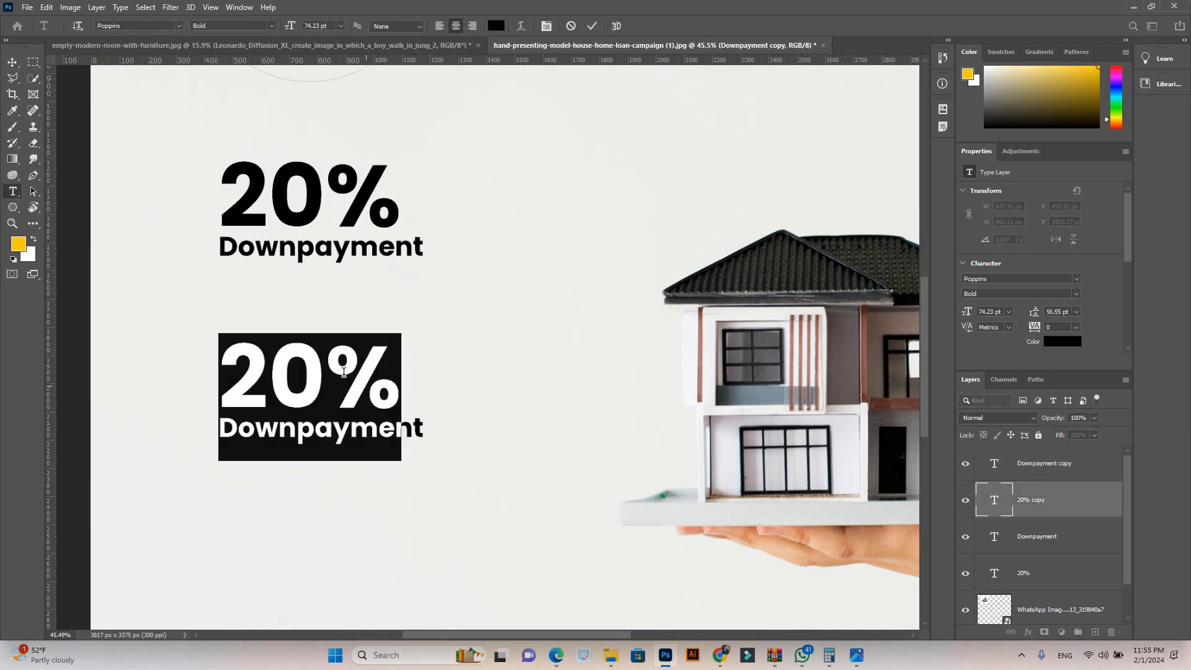
{"action": "left_click", "coordinate": [238, 359]}
{"action": "left_click", "coordinate": [225, 361], "text": "shift"}
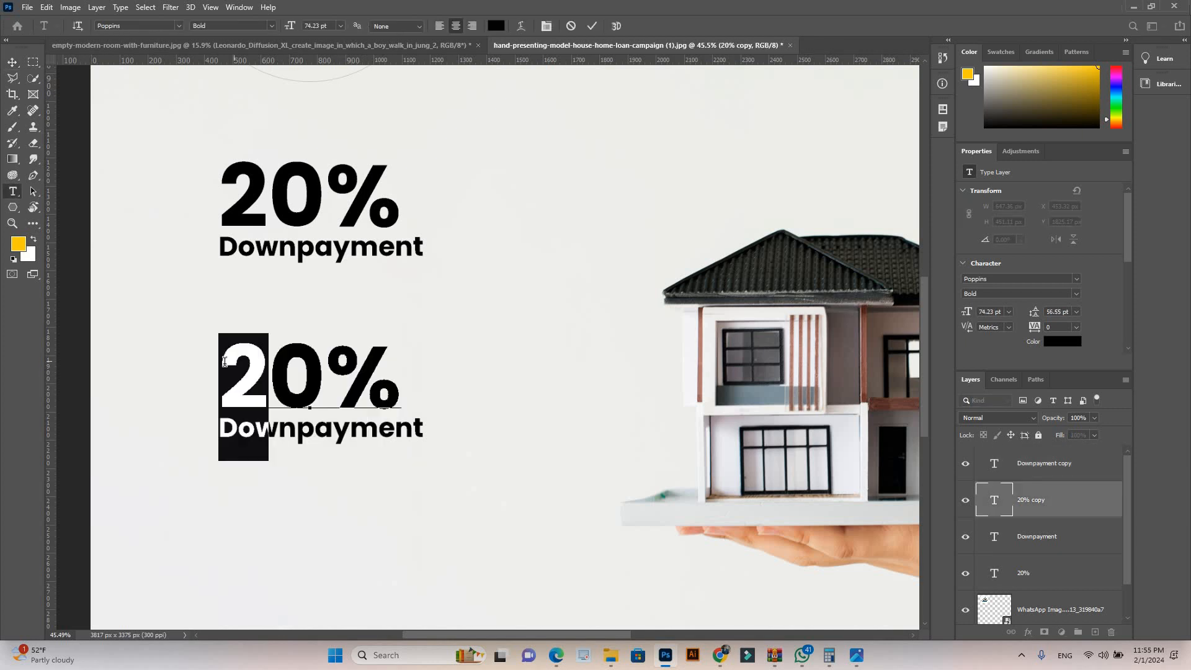
{"action": "type", "text": "5"}
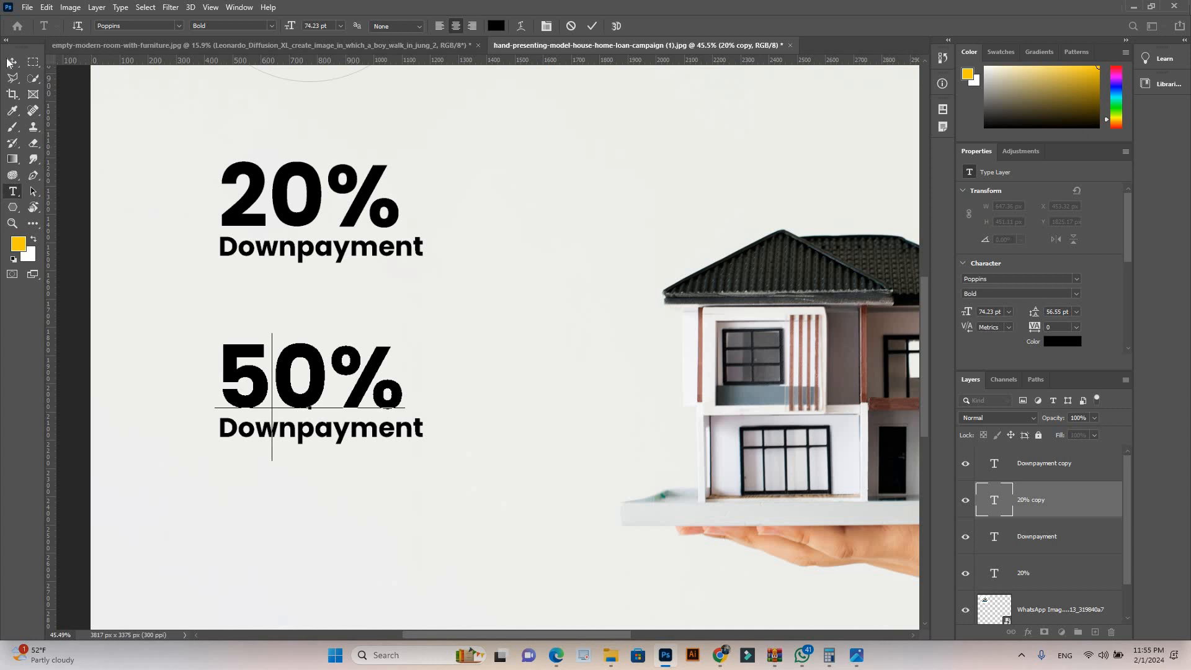
{"action": "left_click", "coordinate": [452, 500]}
{"action": "left_click", "coordinate": [315, 457]}
{"action": "scroll", "coordinate": [314, 457], "scroll_direction": "down", "scroll_amount": 5}
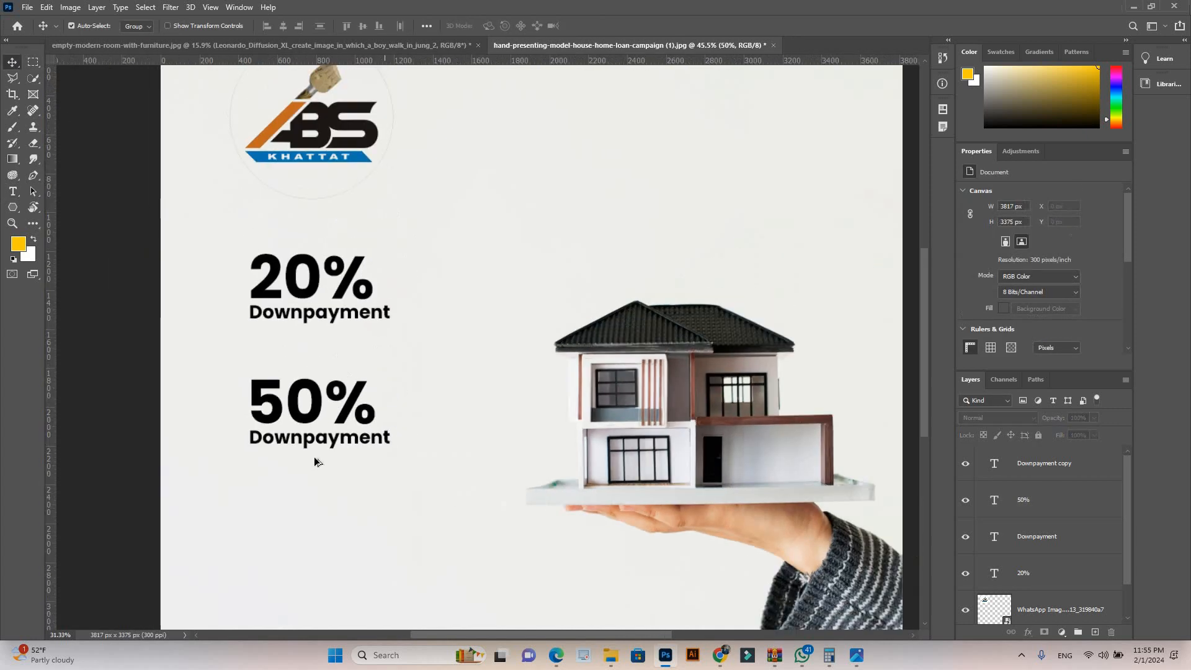
{"action": "scroll", "coordinate": [314, 459], "scroll_direction": "down", "scroll_amount": 2}
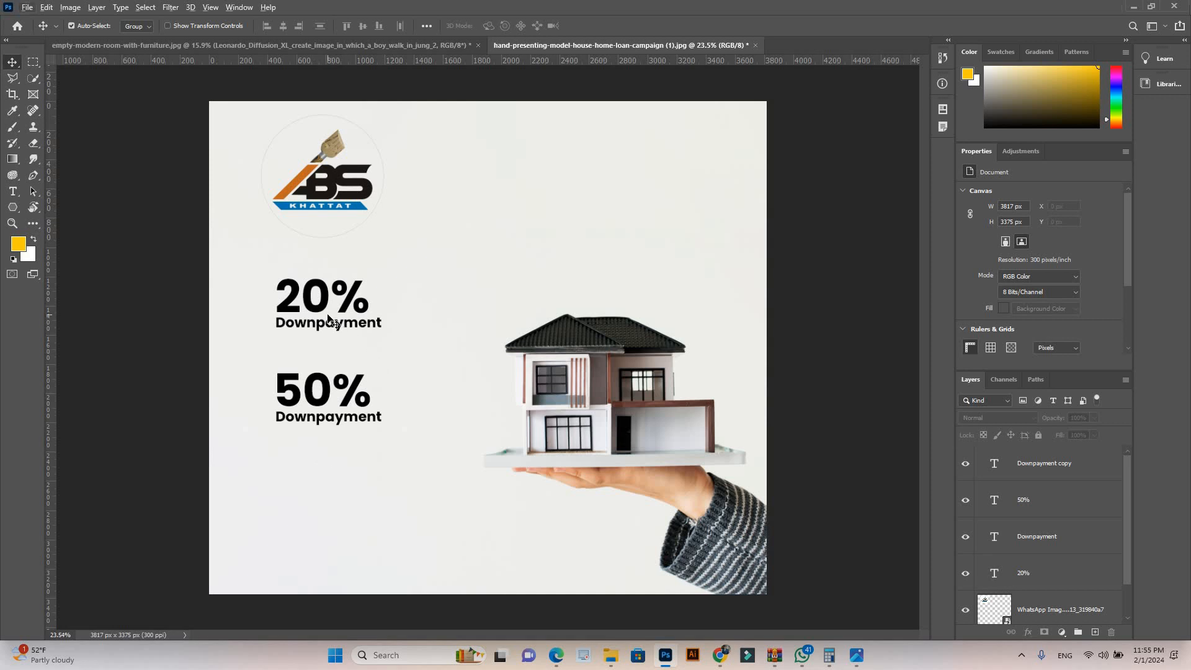
Step: Recolor the Downpayment text under 20% with the orange c2691c sampled from the logo
{"action": "scroll", "coordinate": [347, 326], "scroll_direction": "up", "scroll_amount": 2}
{"action": "left_click", "coordinate": [371, 325]}
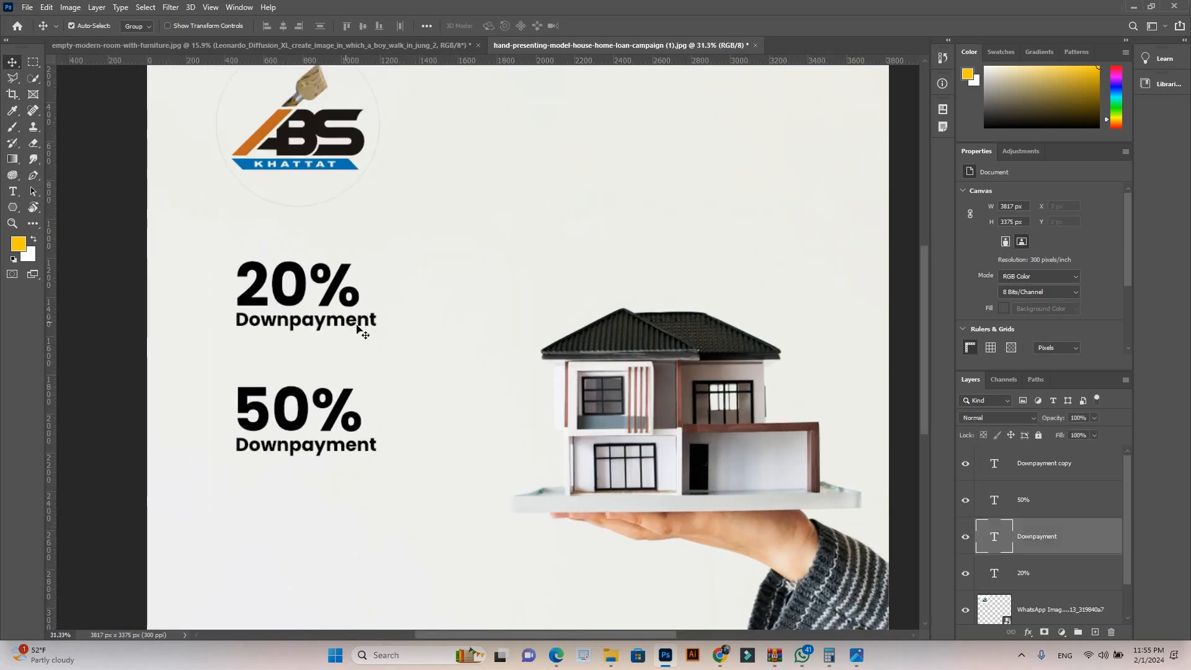
{"action": "double_click", "coordinate": [370, 322]}
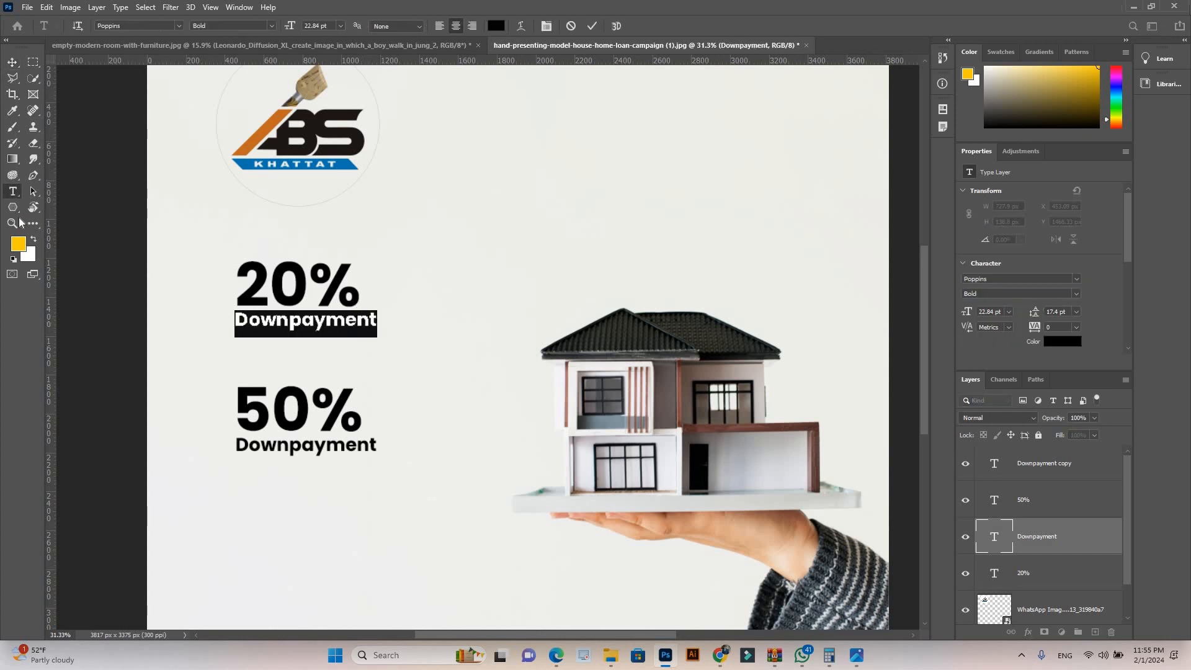
{"action": "left_click", "coordinate": [18, 243]}
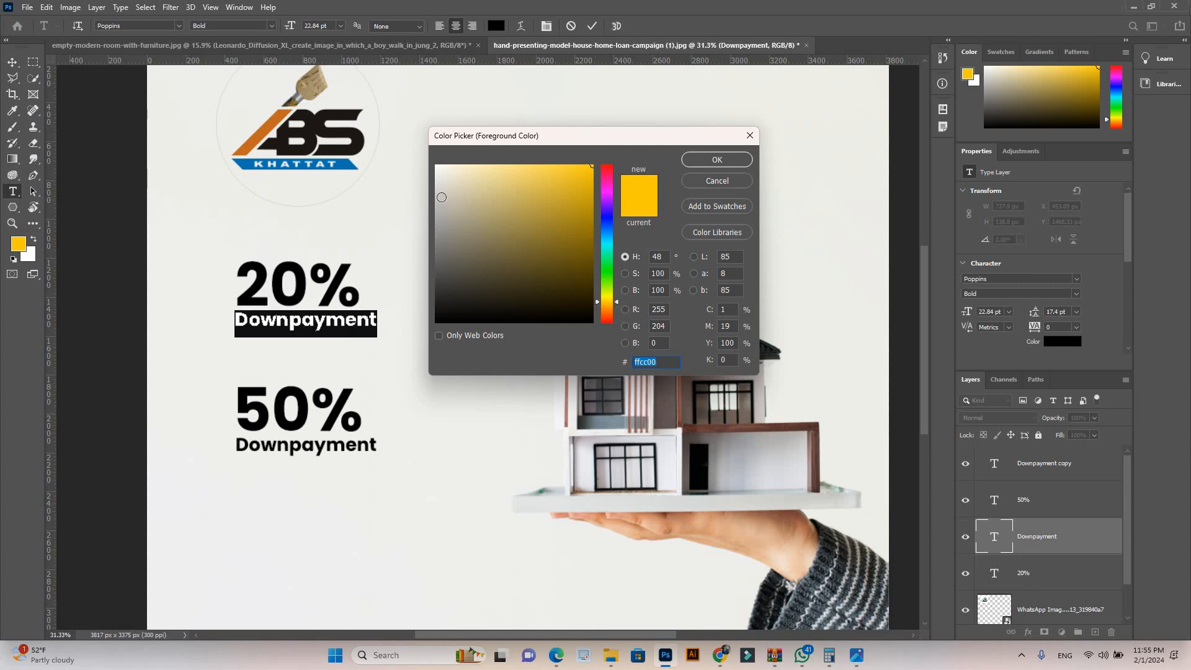
{"action": "left_click", "coordinate": [273, 121]}
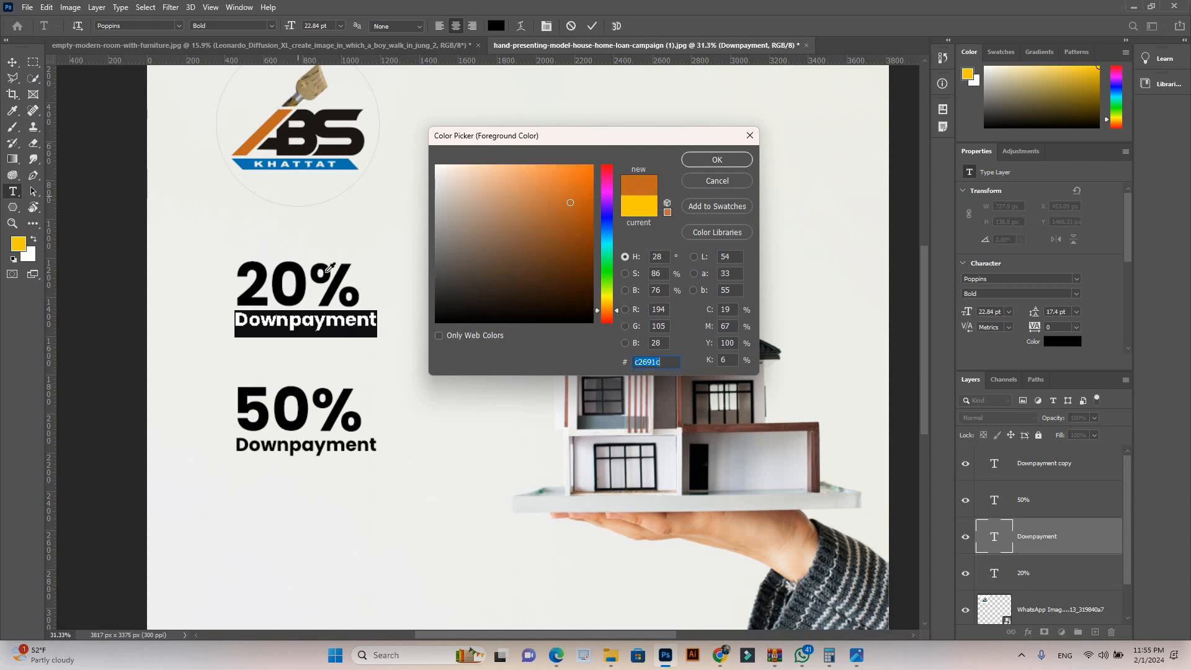
{"action": "left_click", "coordinate": [717, 160]}
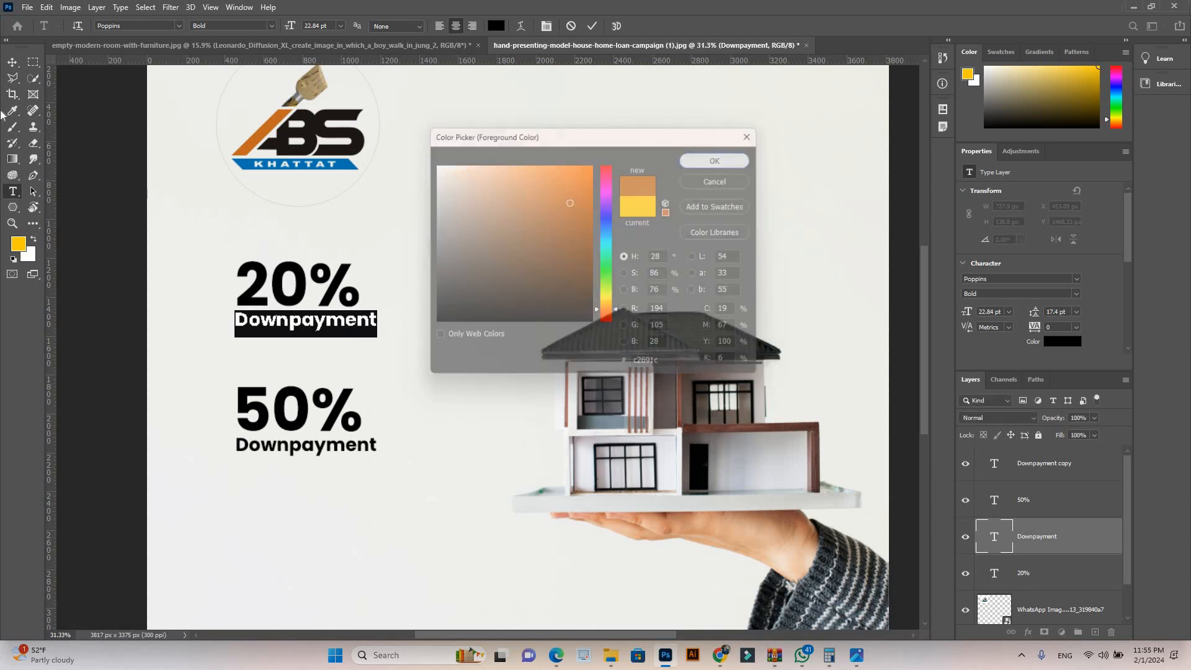
{"action": "key", "text": "ctrl+Return"}
{"action": "key", "text": "v"}
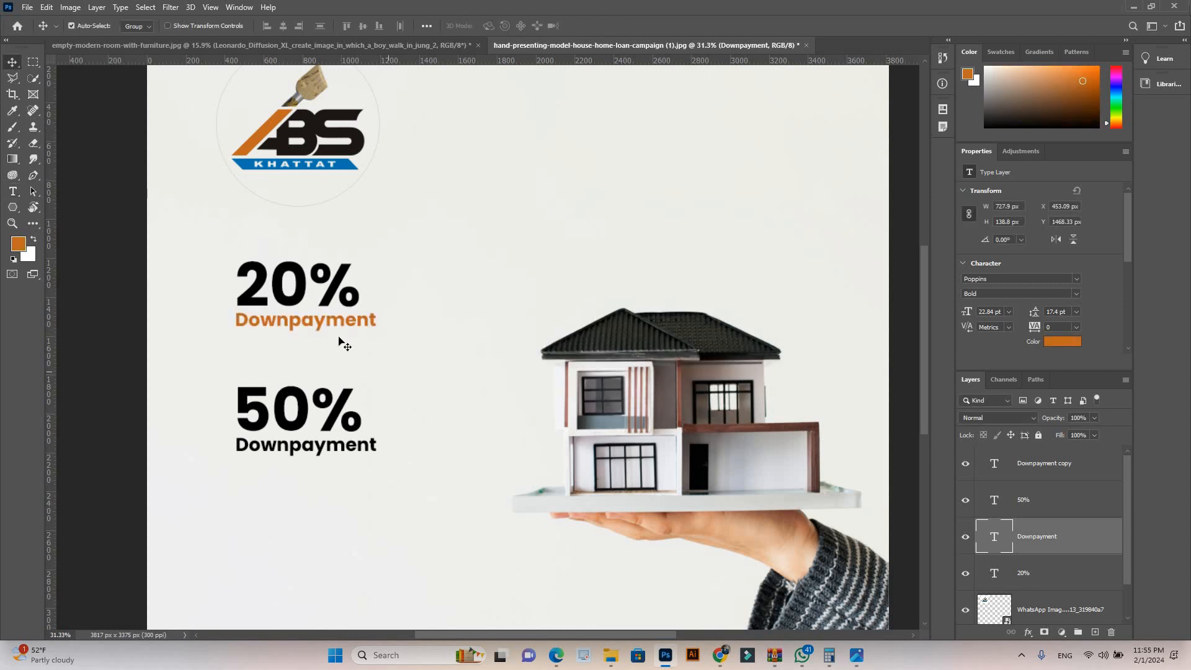
Step: Apply the same orange c2691c to the Downpayment text under 50%
{"action": "left_click", "coordinate": [351, 451]}
{"action": "key", "text": "t"}
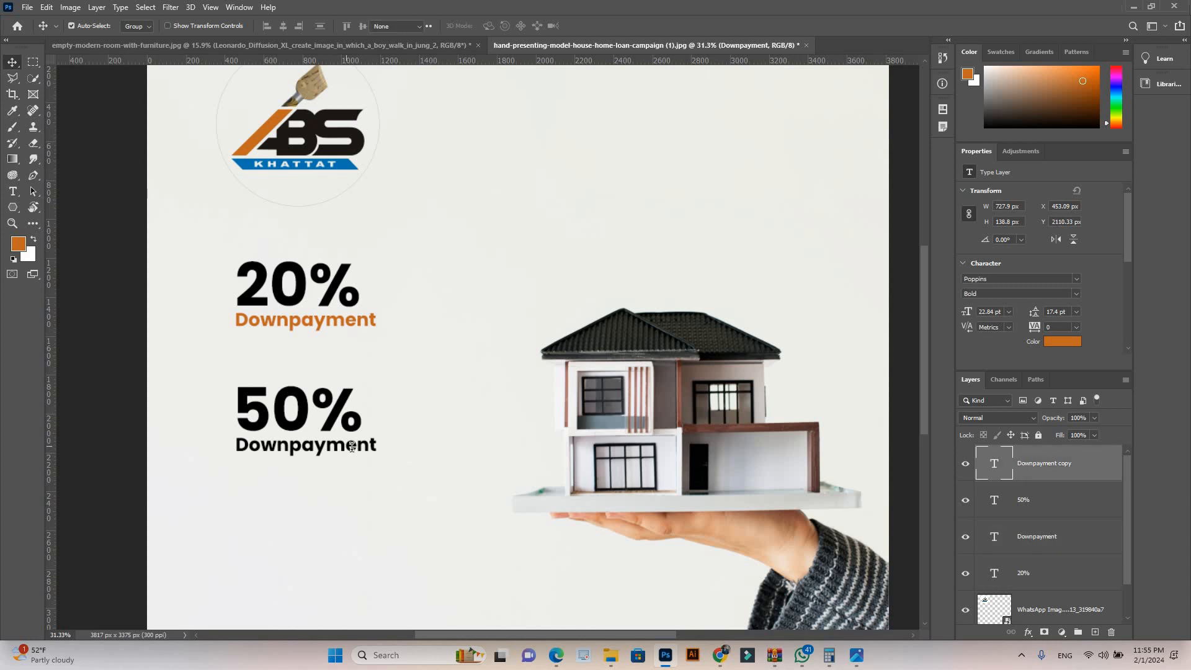
{"action": "key", "text": "Return"}
{"action": "left_click", "coordinate": [19, 244]}
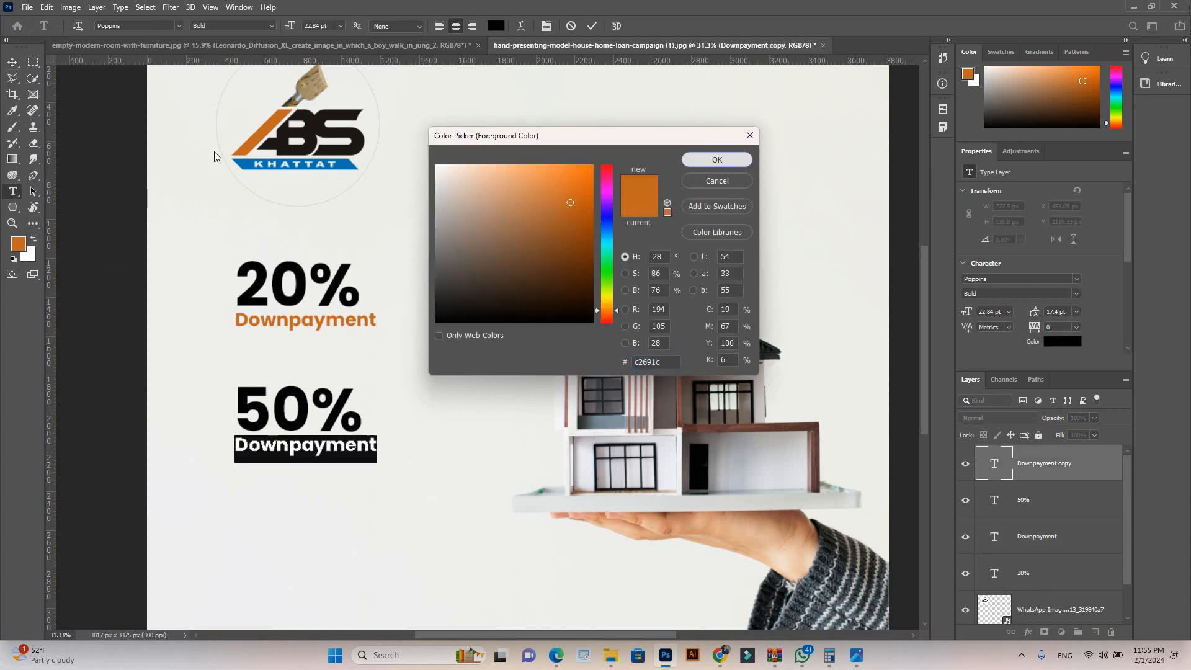
{"action": "left_click", "coordinate": [709, 160]}
{"action": "key", "text": "alt+BackSpace"}
{"action": "left_click", "coordinate": [13, 63]}
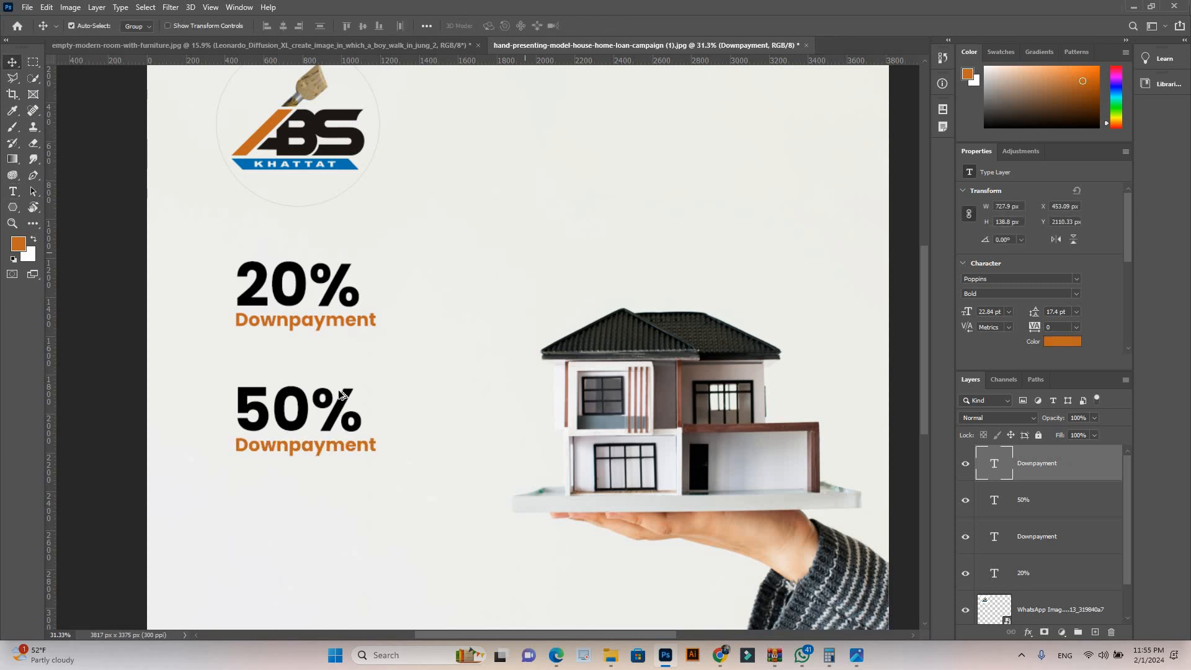
{"action": "left_click", "coordinate": [362, 415]}
{"action": "scroll", "coordinate": [361, 414], "scroll_direction": "down", "scroll_amount": 4}
{"action": "scroll", "coordinate": [489, 521], "scroll_direction": "up", "scroll_amount": 2}
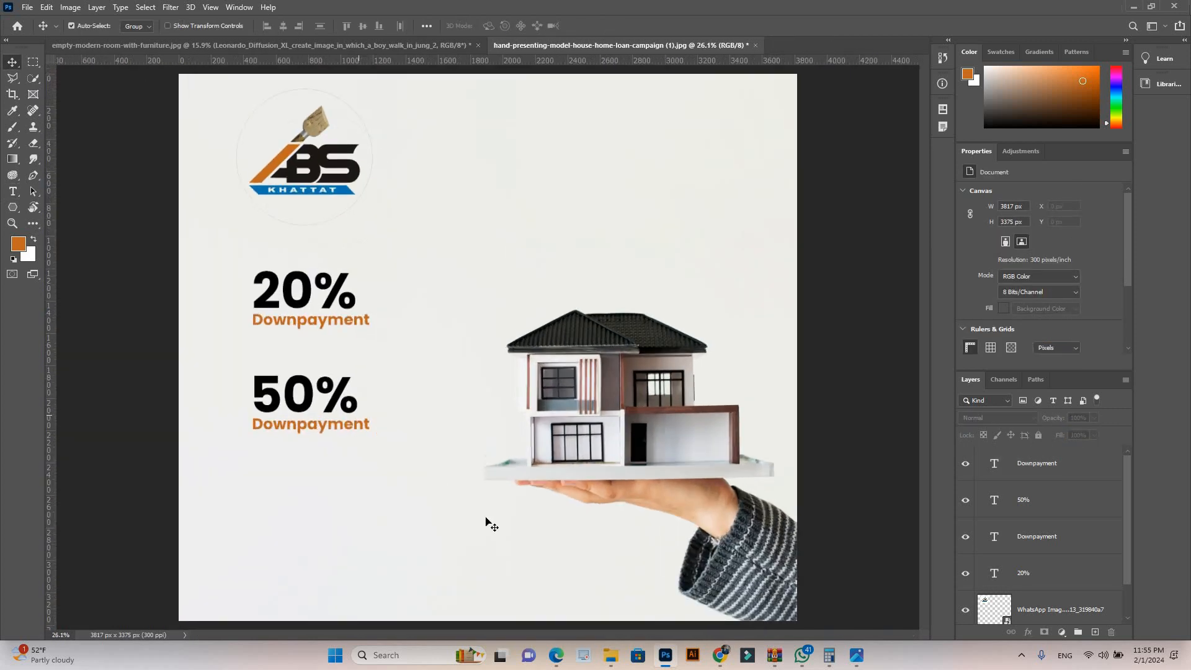